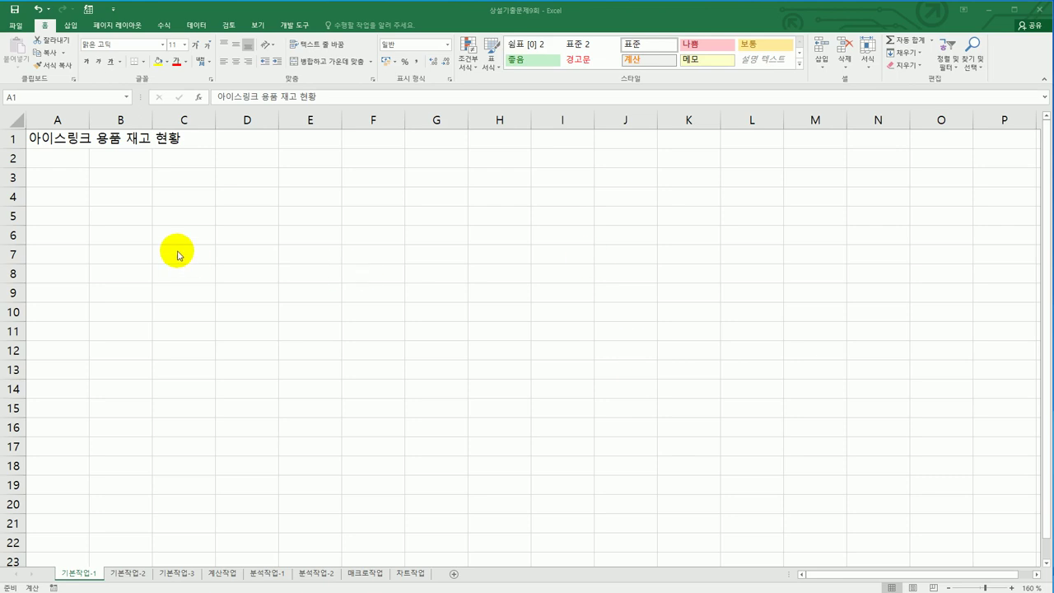
{"action": "left_click", "coordinate": [71, 181]}
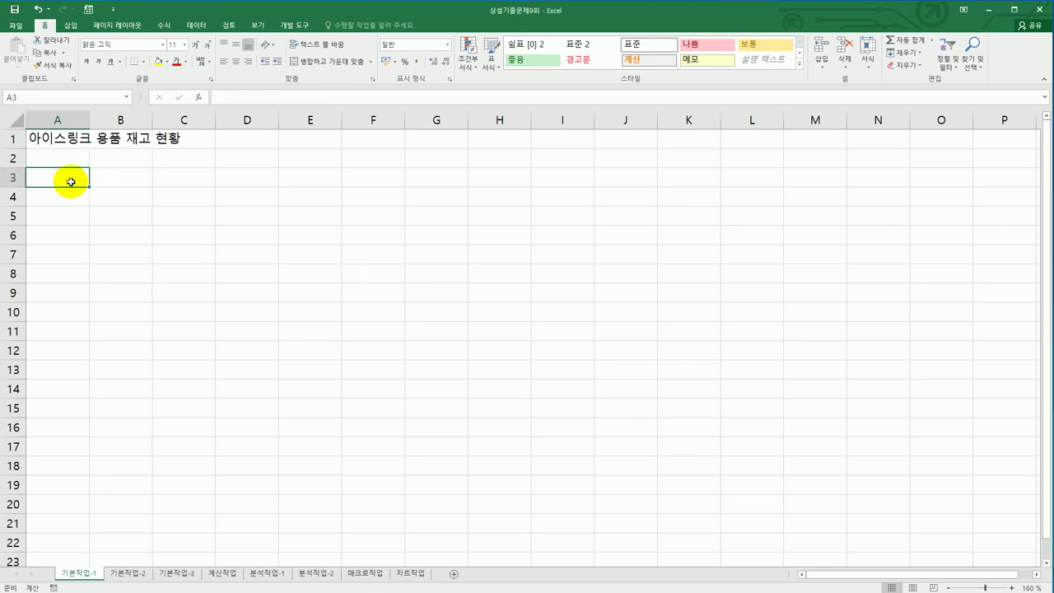
{"action": "mouse_move", "coordinate": [77, 176]}
{"action": "left_mouse_down"}
{"action": "mouse_move", "coordinate": [318, 243]}
{"action": "mouse_move", "coordinate": [360, 275]}
{"action": "mouse_move", "coordinate": [380, 366]}
{"action": "left_mouse_up"}
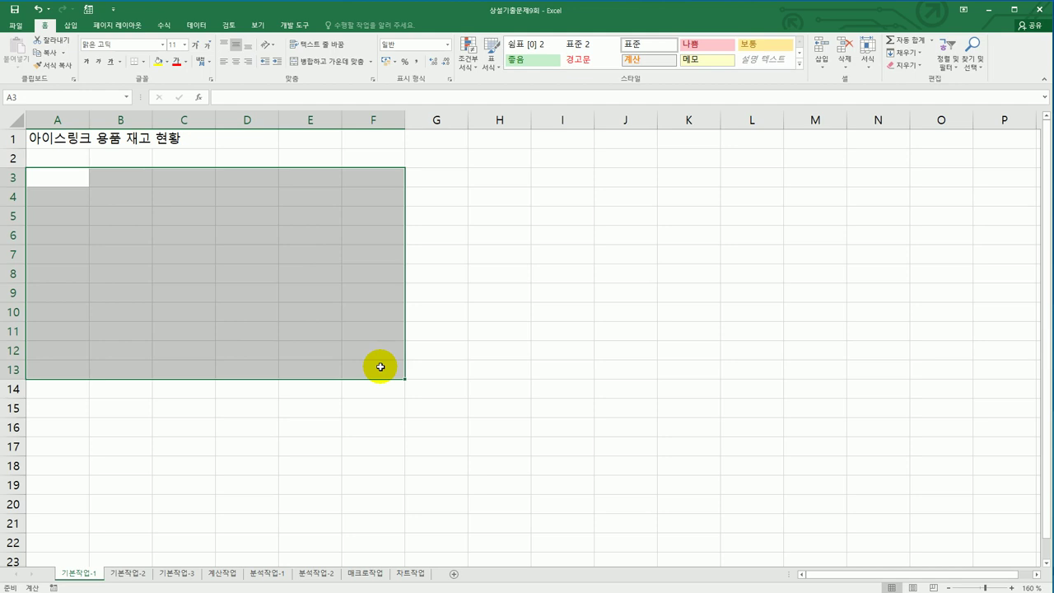
- On the 기본작업-2 sheet, merge and center the title across A1:G1
{"action": "left_click", "coordinate": [138, 574]}
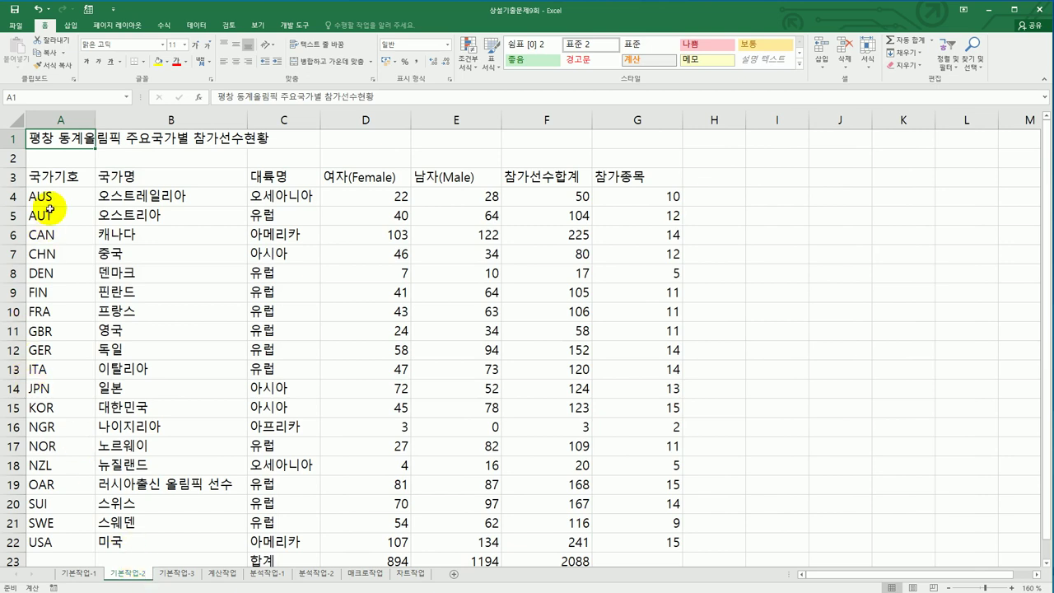
{"action": "left_click_drag", "start_coordinate": [62, 140], "coordinate": [617, 139]}
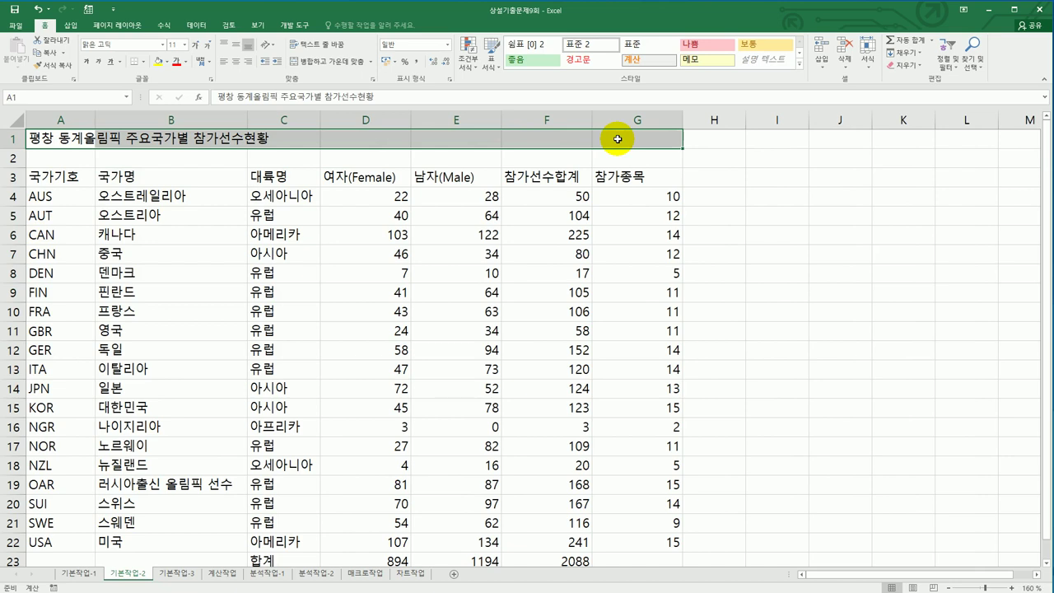
{"action": "left_click", "coordinate": [330, 68]}
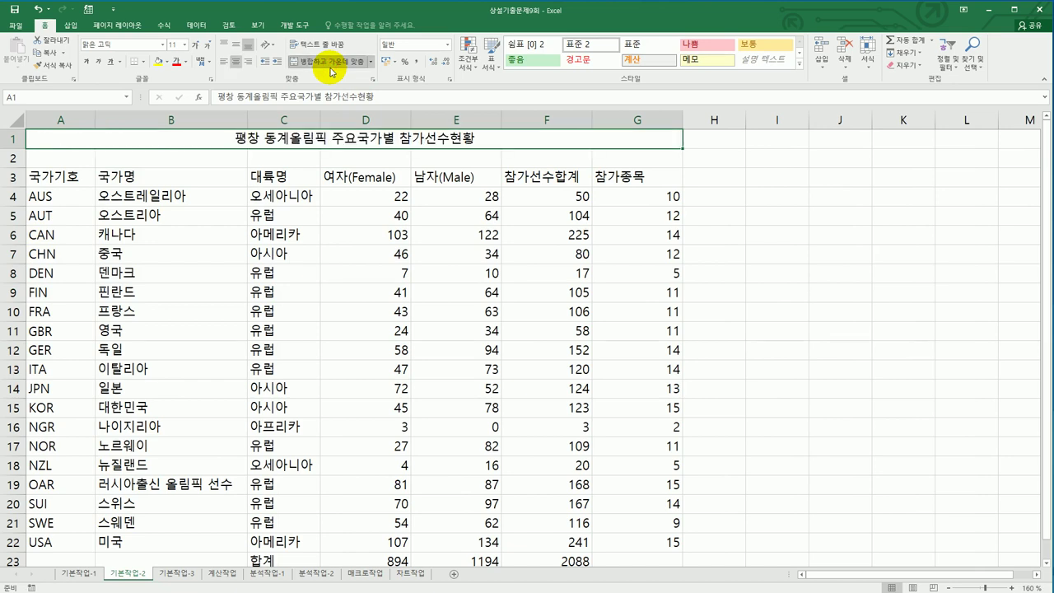
- Format the merged title in 굴림 font, size 20, bold, with the standard blue (파랑) font color
{"action": "left_click", "coordinate": [162, 44]}
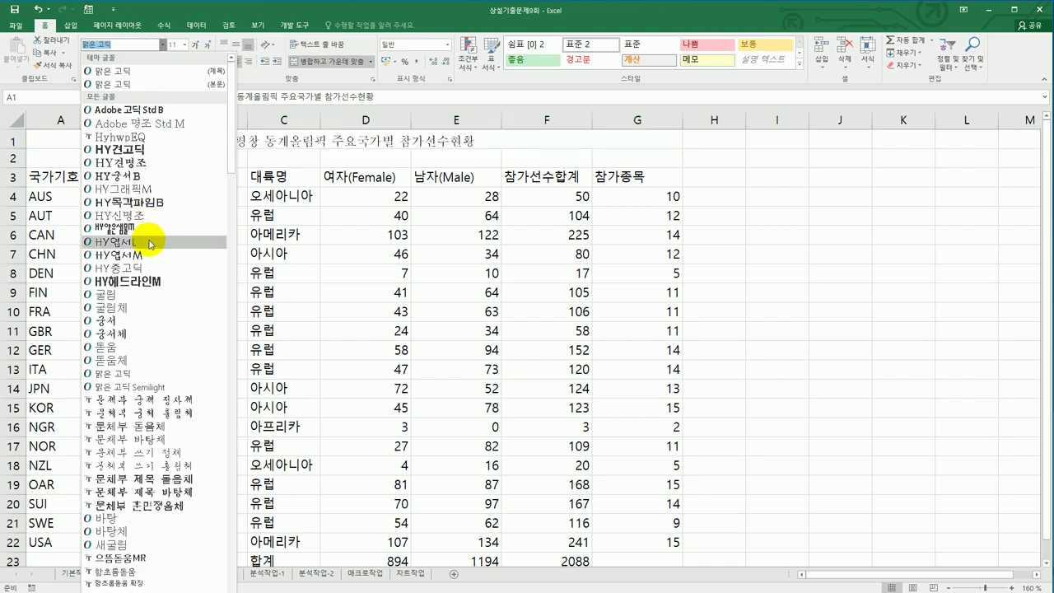
{"action": "left_click", "coordinate": [146, 293]}
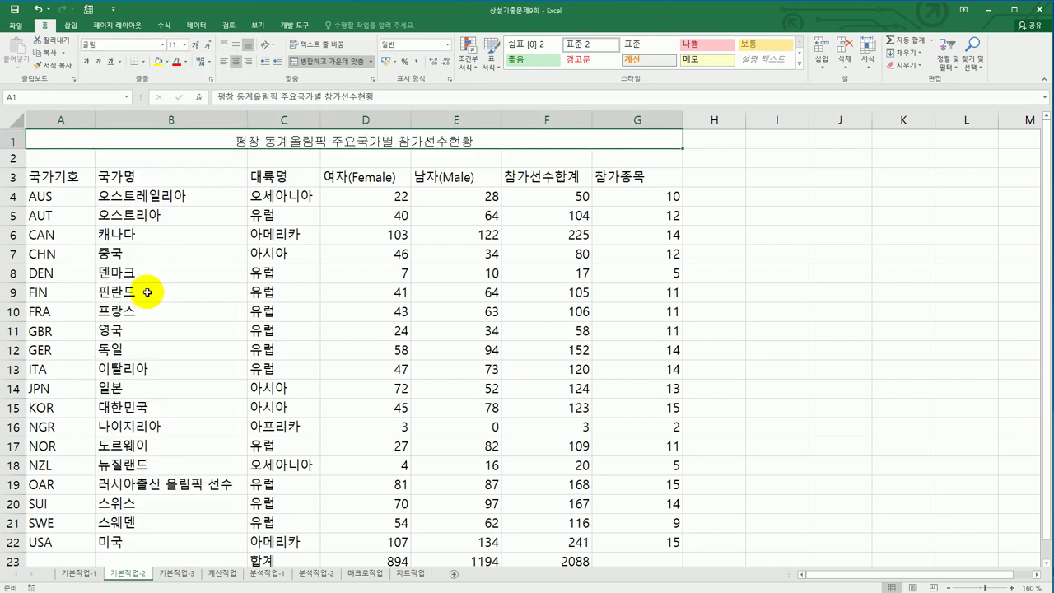
{"action": "left_click", "coordinate": [184, 44]}
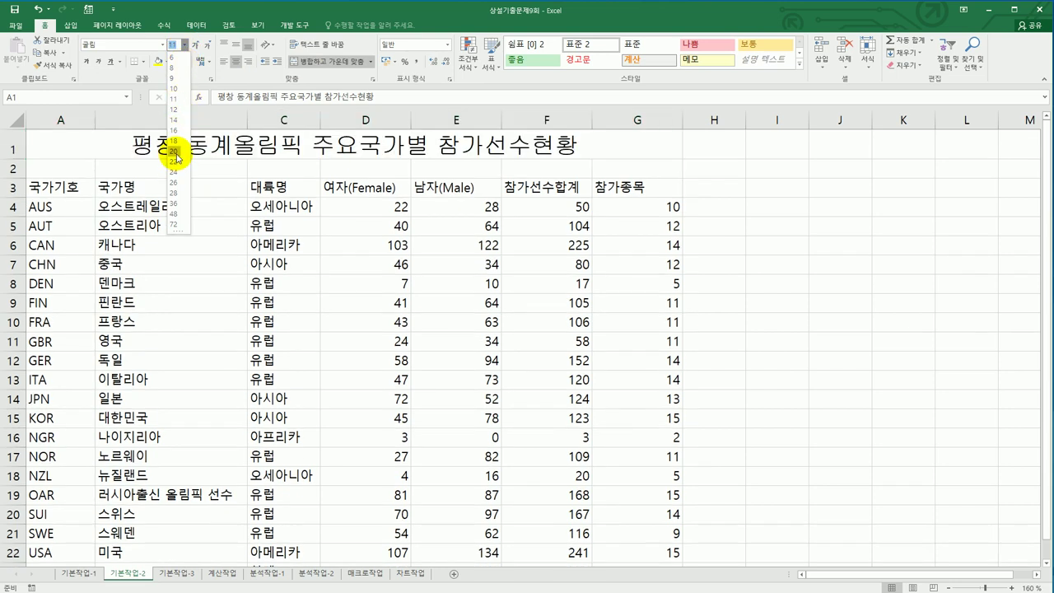
{"action": "left_click", "coordinate": [175, 152]}
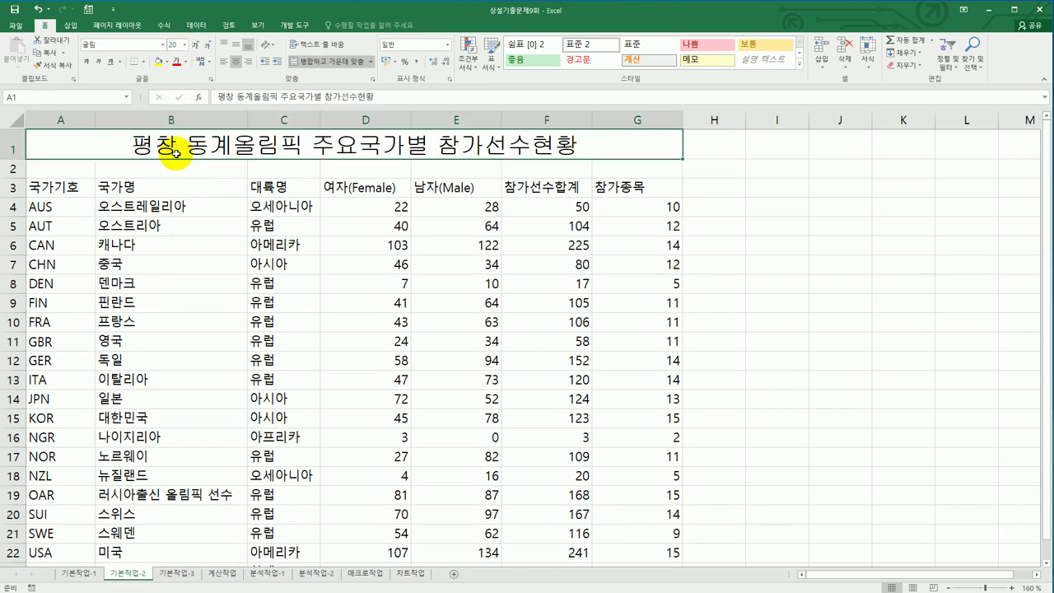
{"action": "left_click", "coordinate": [88, 64]}
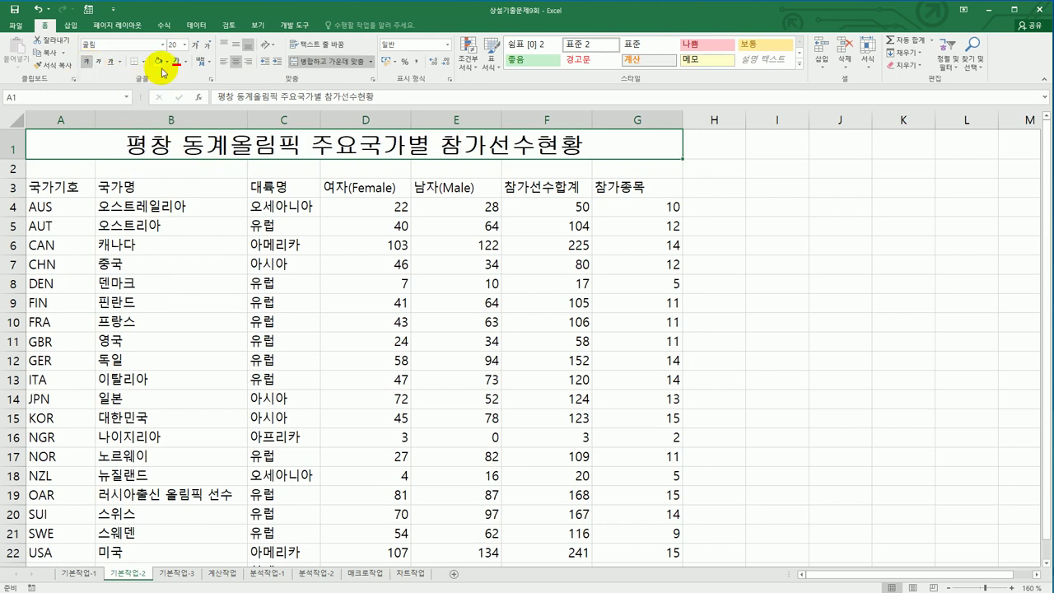
{"action": "left_click", "coordinate": [186, 66]}
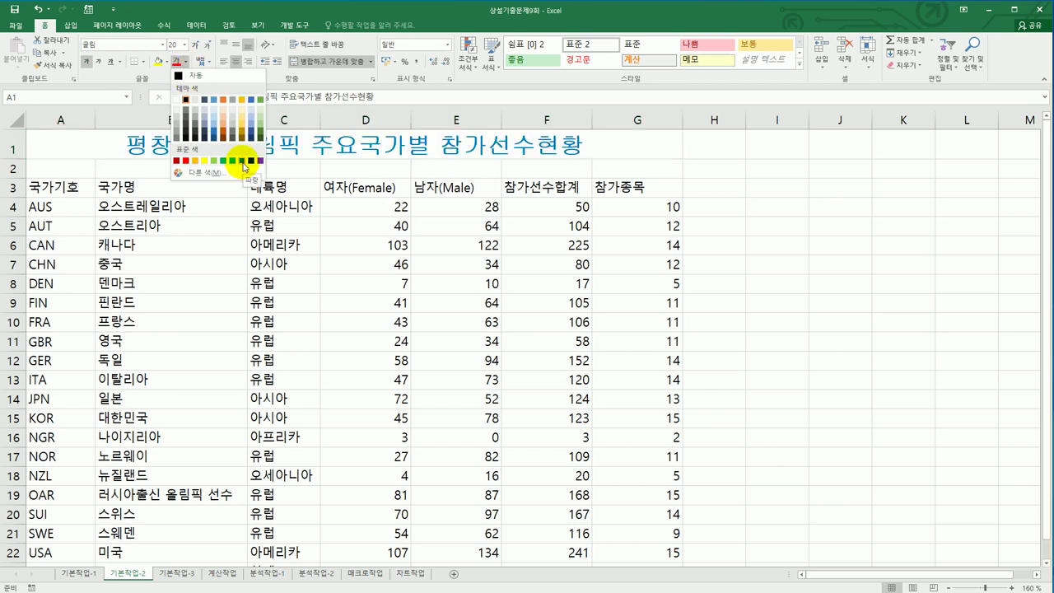
{"action": "left_click", "coordinate": [244, 165]}
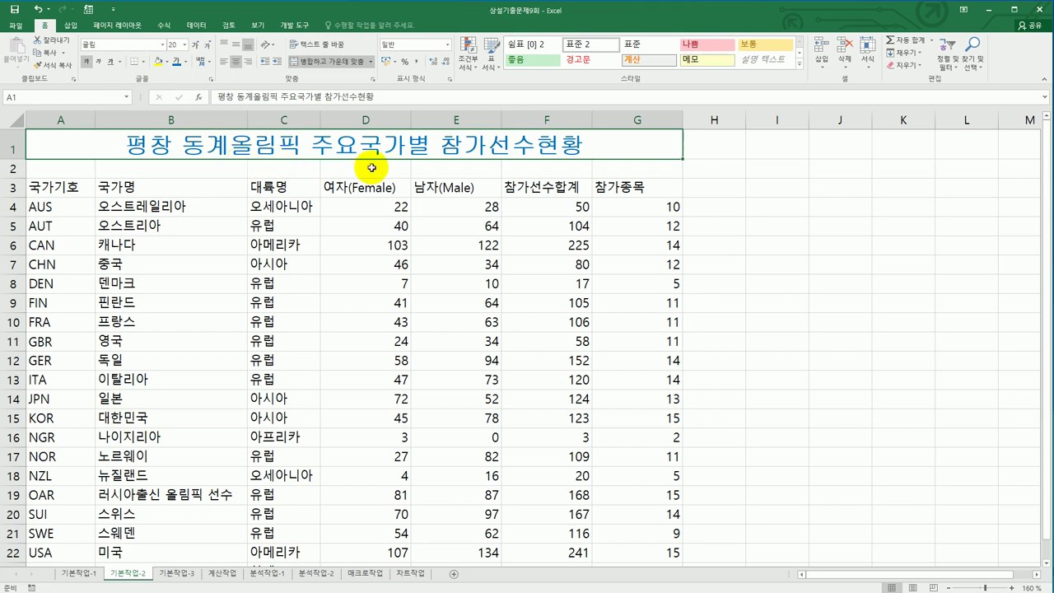
- Convert the heading 참가종목 in G3 to the Hanja 參加種目
{"action": "left_click", "coordinate": [624, 188]}
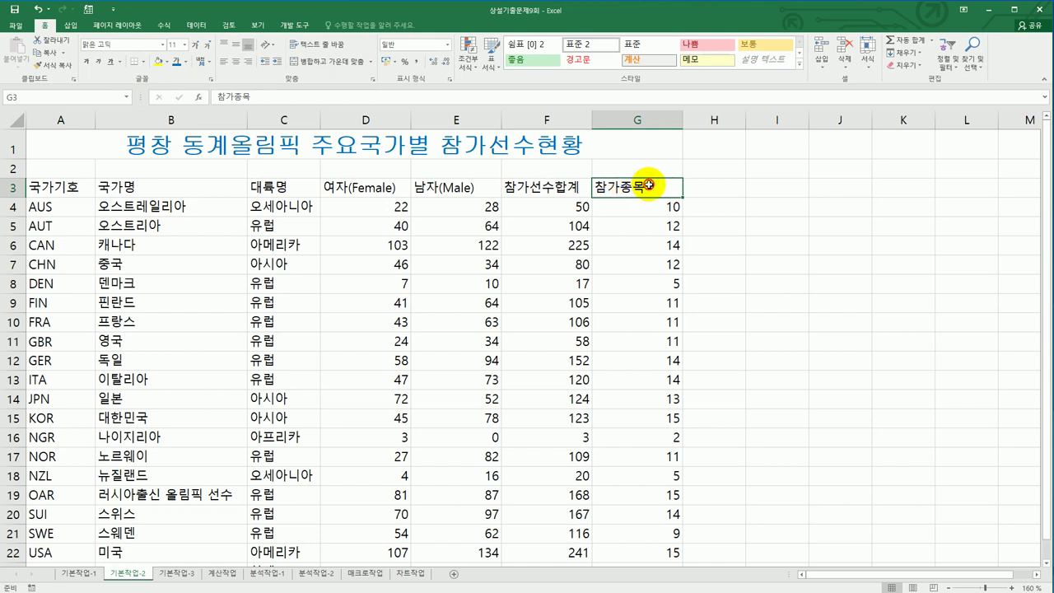
{"action": "double_click", "coordinate": [649, 186]}
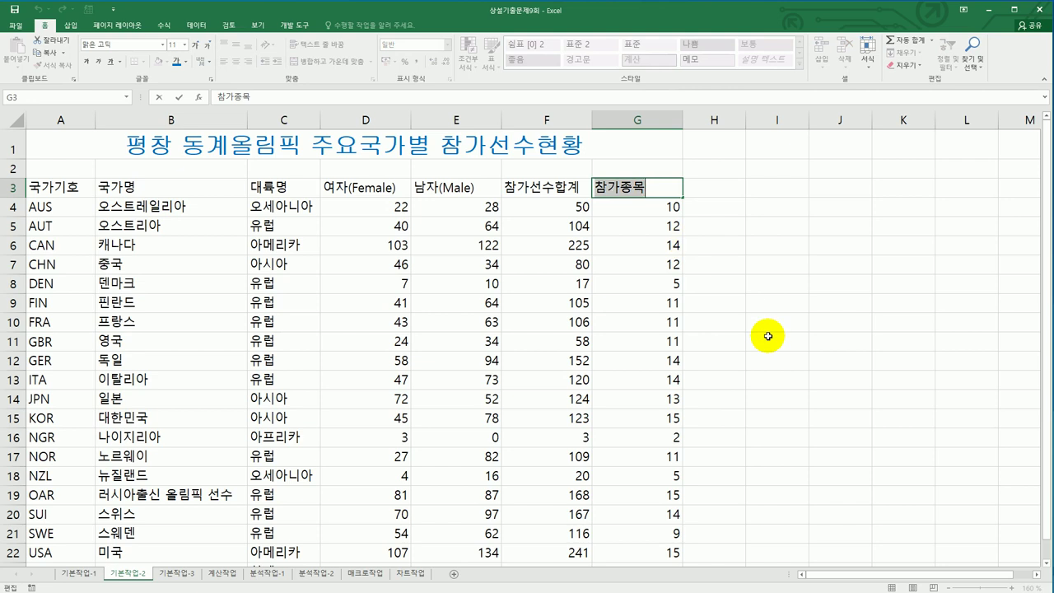
{"action": "key", "text": "Hangul_Hanja"}
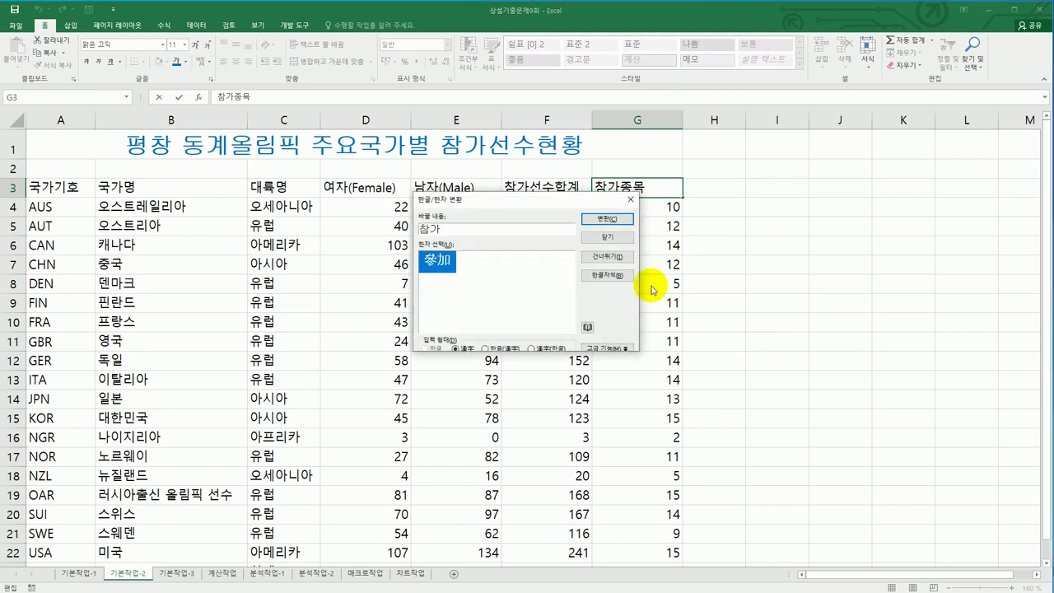
{"action": "left_click", "coordinate": [603, 220]}
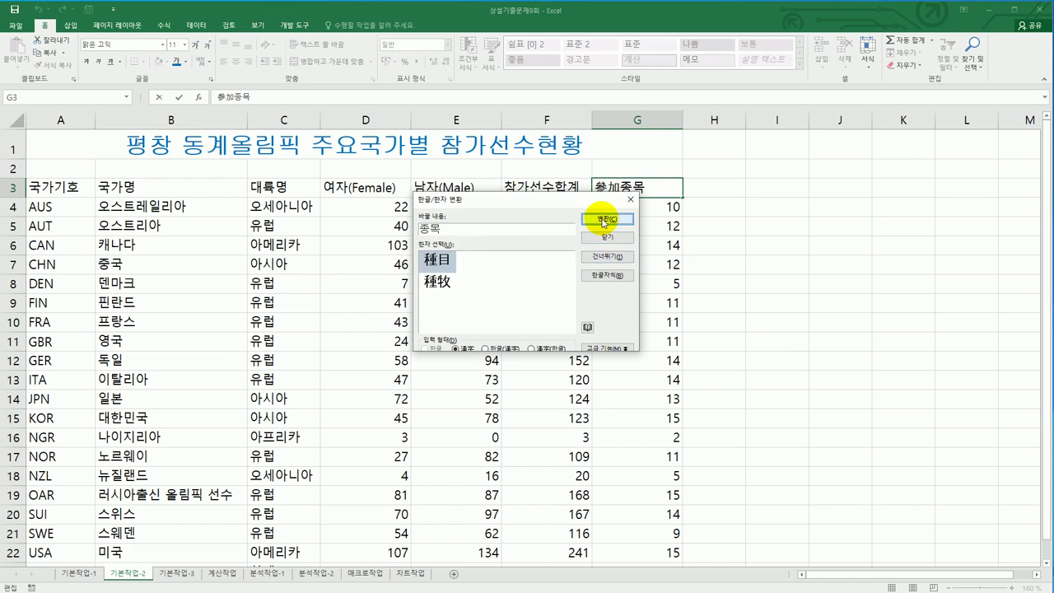
{"action": "left_click", "coordinate": [596, 223]}
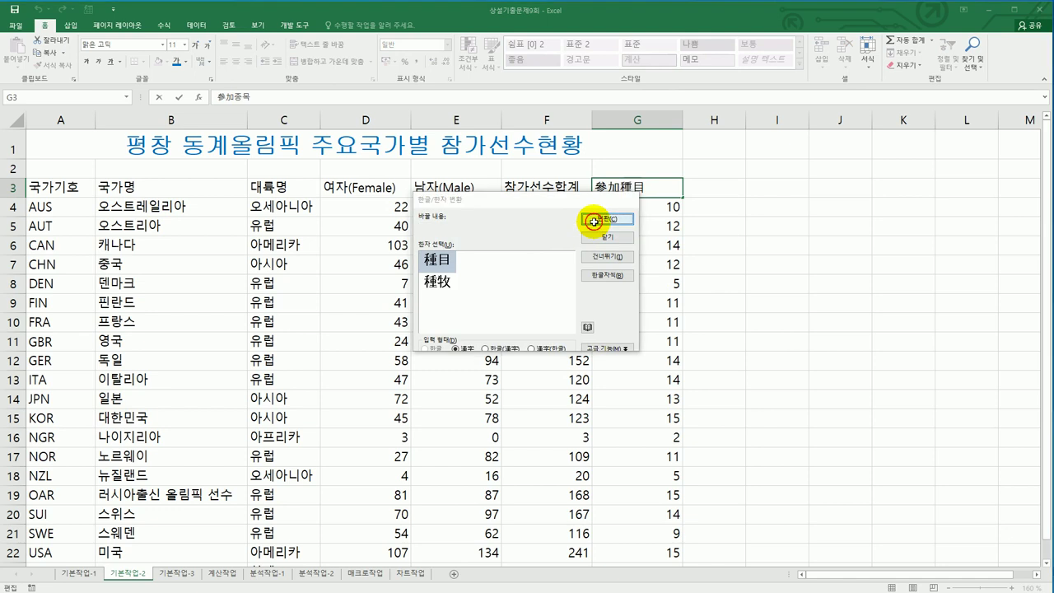
{"action": "left_click", "coordinate": [732, 336]}
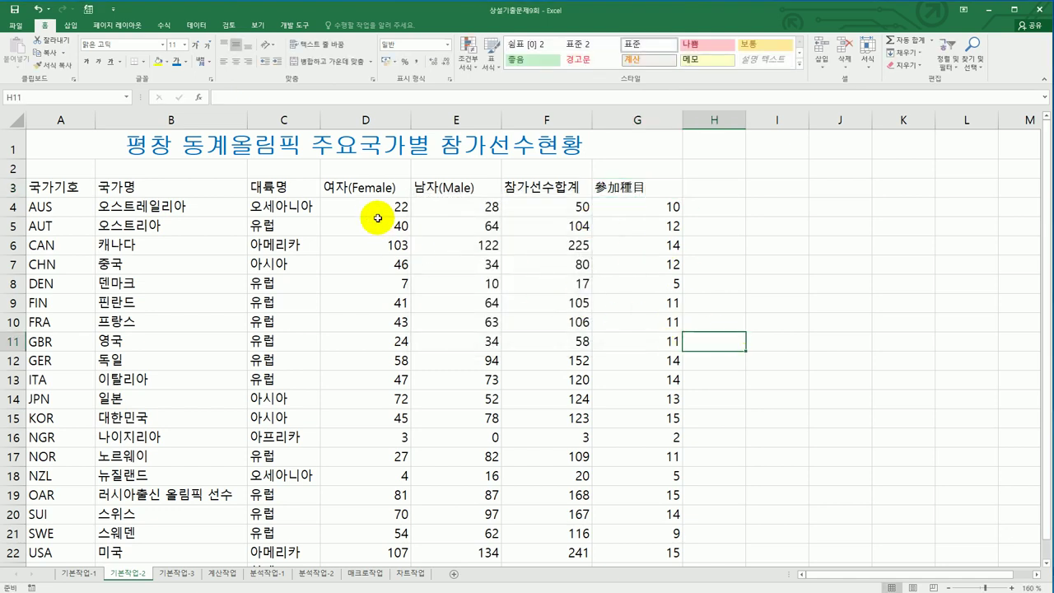
- Apply the custom number format #,##0"명" to the athlete counts and totals in D4:F23
{"action": "left_click_drag", "start_coordinate": [377, 209], "coordinate": [555, 528]}
{"action": "scroll", "coordinate": [555, 528], "scroll_direction": "up", "scroll_amount": 1}
{"action": "scroll", "coordinate": [555, 528], "scroll_direction": "down", "scroll_amount": 1}
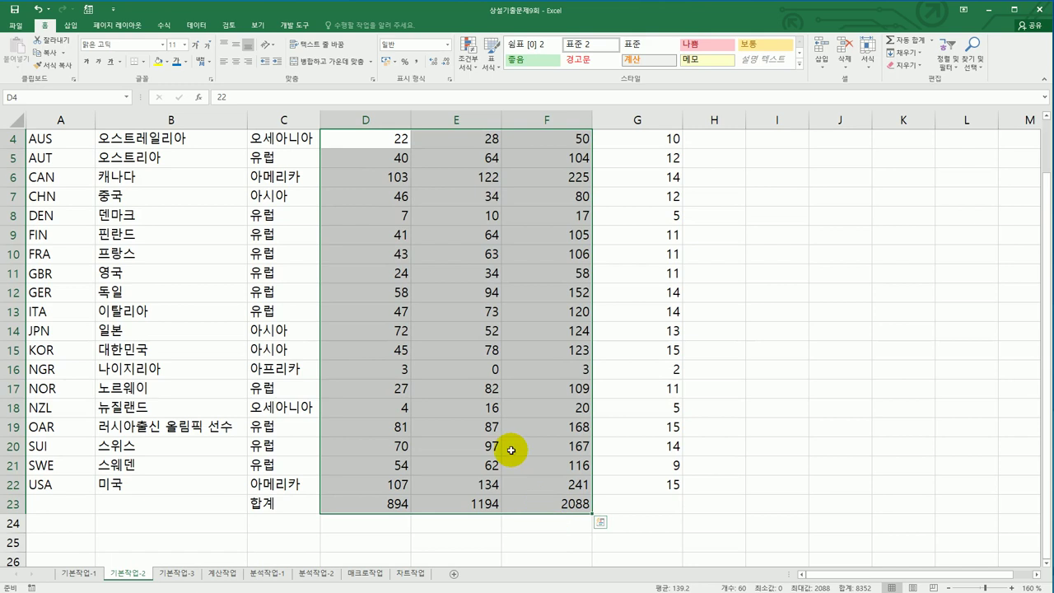
{"action": "right_click", "coordinate": [477, 229]}
{"action": "left_click", "coordinate": [540, 423]}
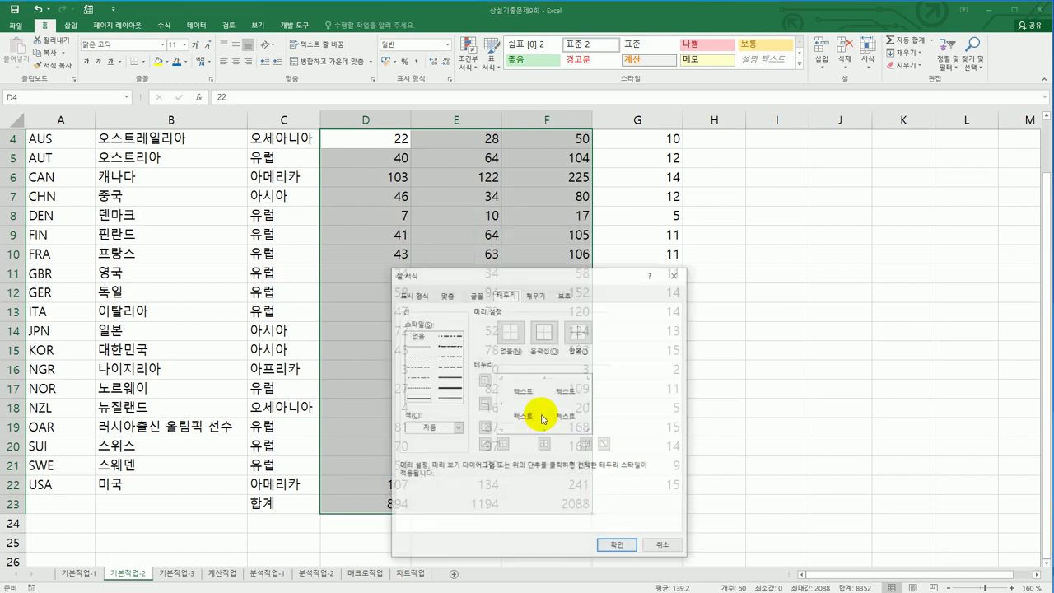
{"action": "left_click_drag", "start_coordinate": [524, 280], "coordinate": [736, 163]}
{"action": "left_click", "coordinate": [619, 178]}
{"action": "left_click", "coordinate": [633, 294]}
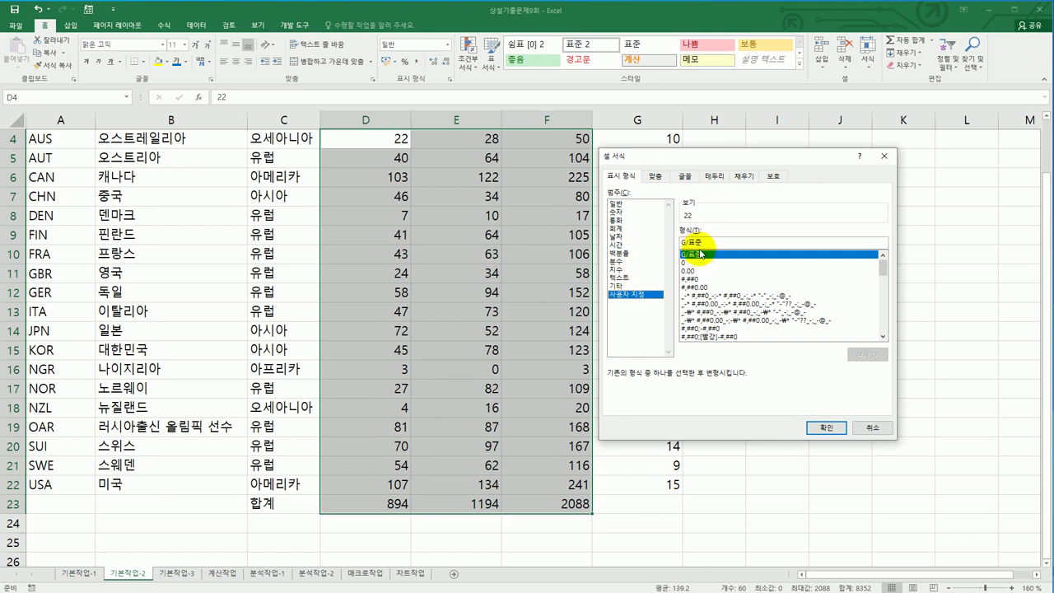
{"action": "left_click_drag", "start_coordinate": [707, 242], "coordinate": [665, 244]}
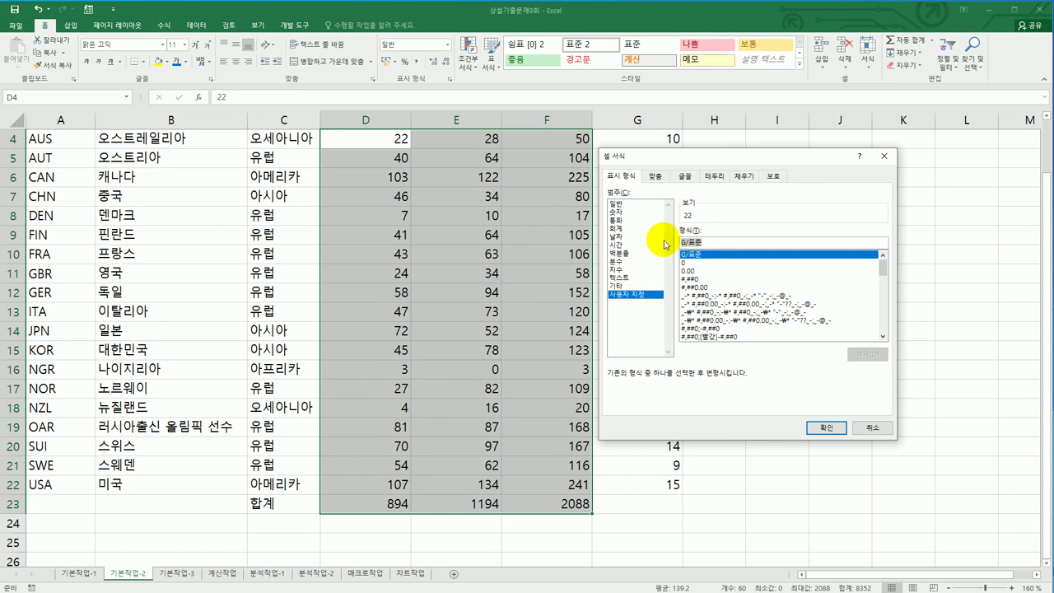
{"action": "type", "text": "#,##"}
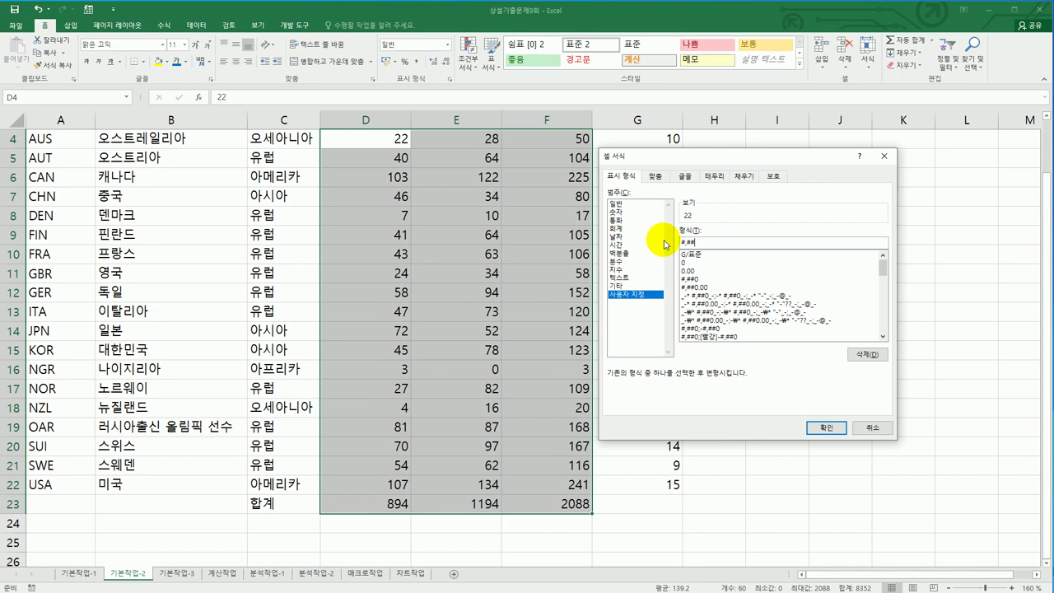
{"action": "type", "text": "0"}
{"action": "type", "text": "명"}
{"action": "key", "text": "Return"}
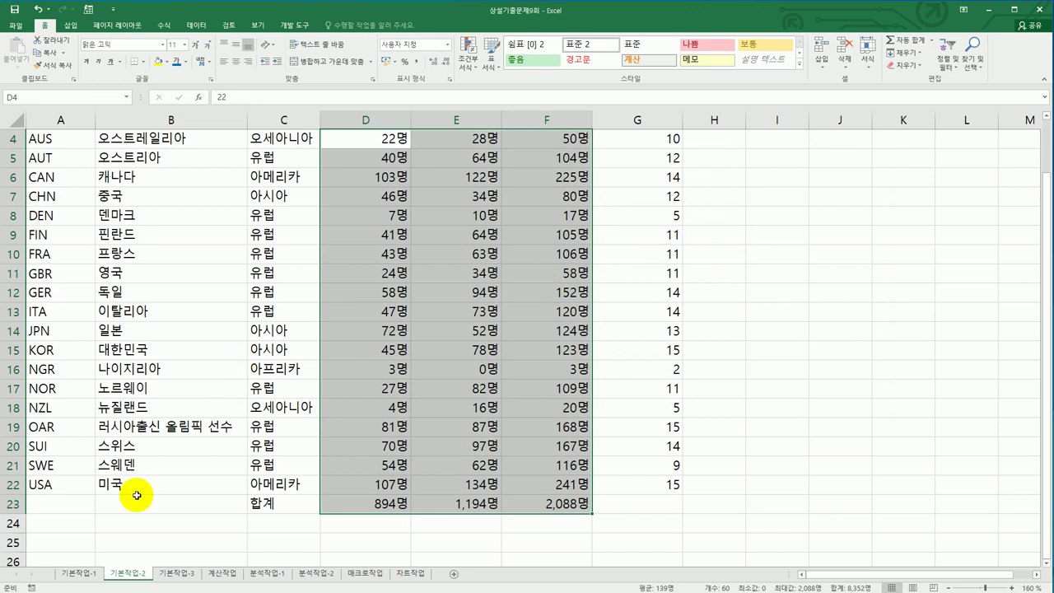
- Merge and center the 합계 label across A23:C23
{"action": "left_click_drag", "start_coordinate": [86, 505], "coordinate": [251, 509]}
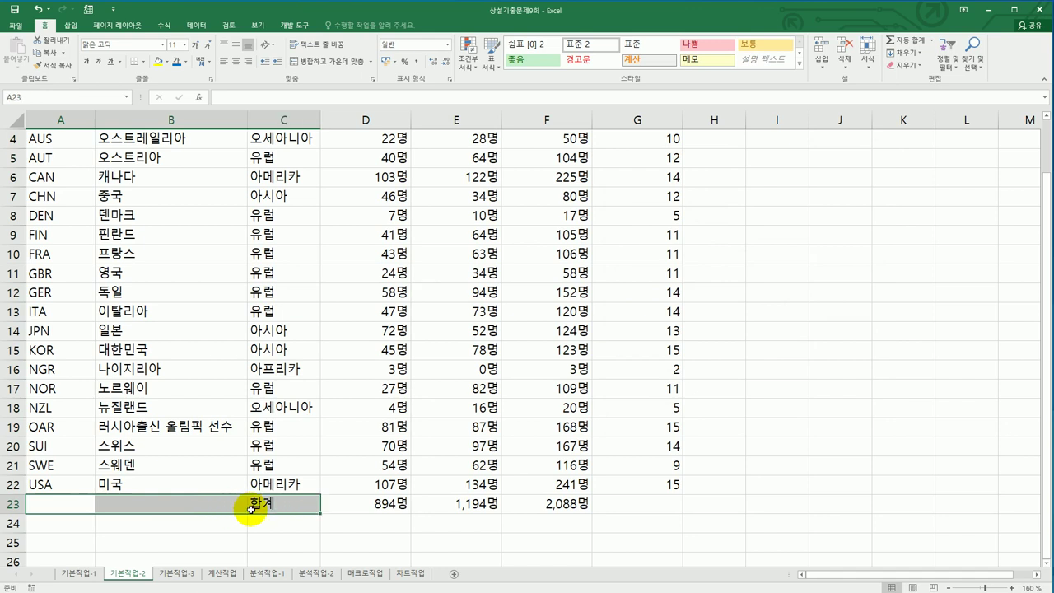
{"action": "left_click", "coordinate": [326, 62]}
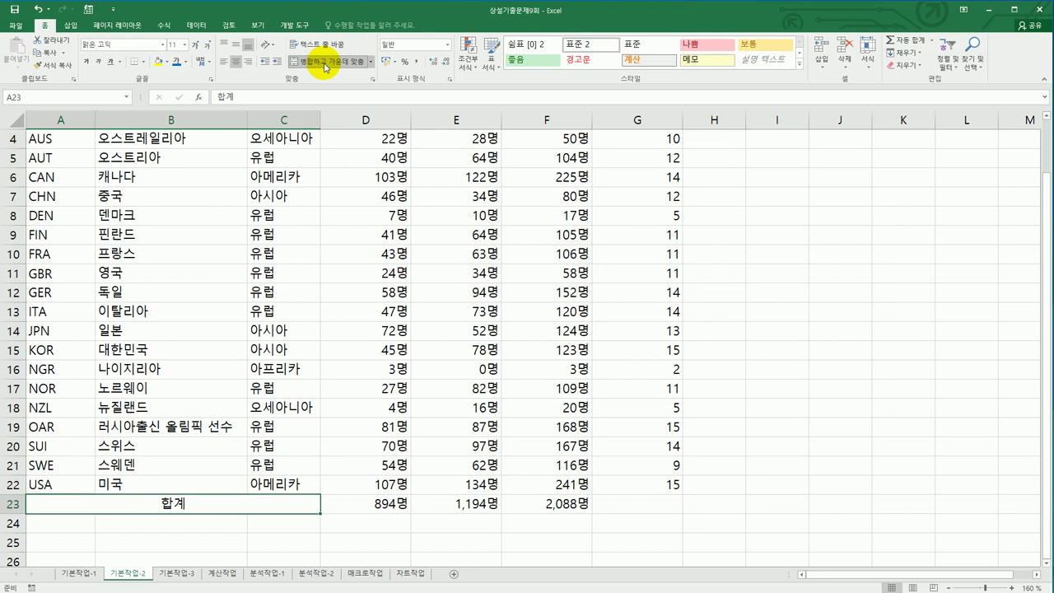
- Fill the header row A3:G3 with standard light blue and center-align it together with A4:C22
{"action": "scroll", "coordinate": [341, 322], "scroll_direction": "up", "scroll_amount": 1}
{"action": "left_click_drag", "start_coordinate": [49, 184], "coordinate": [607, 184]}
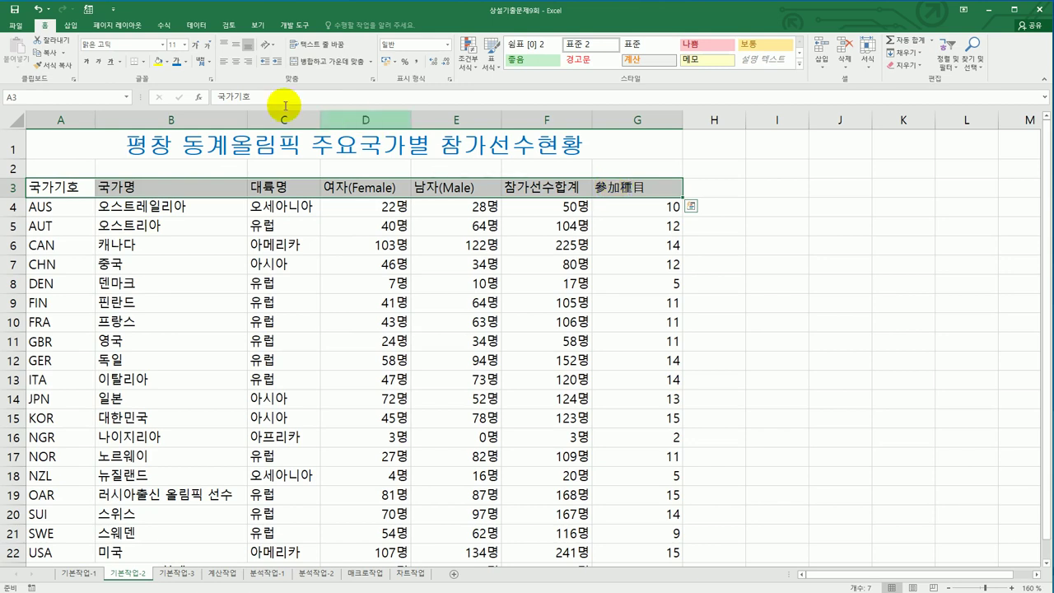
{"action": "left_click", "coordinate": [168, 63]}
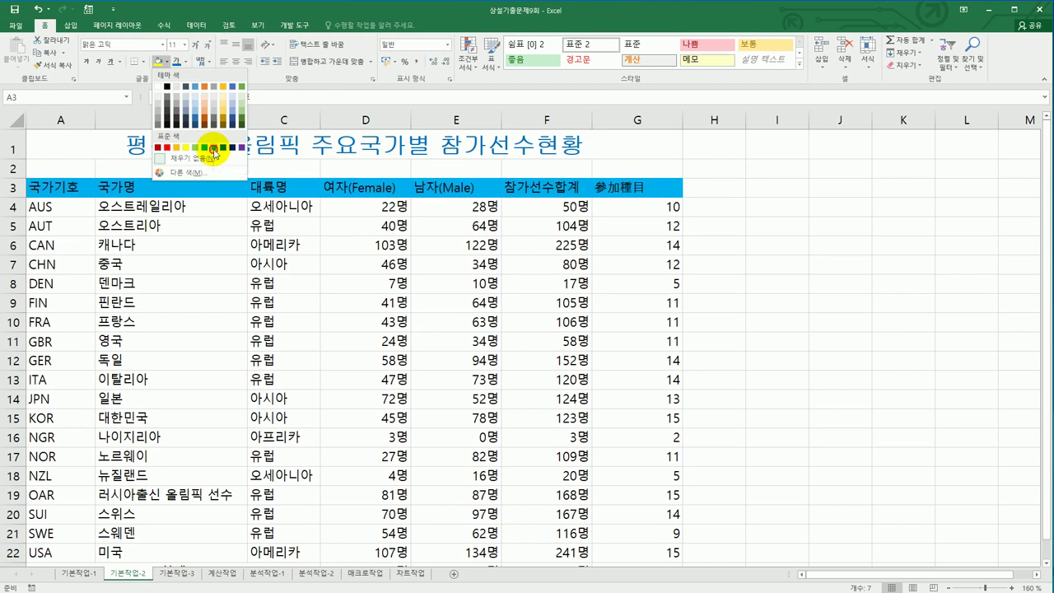
{"action": "left_click", "coordinate": [213, 148]}
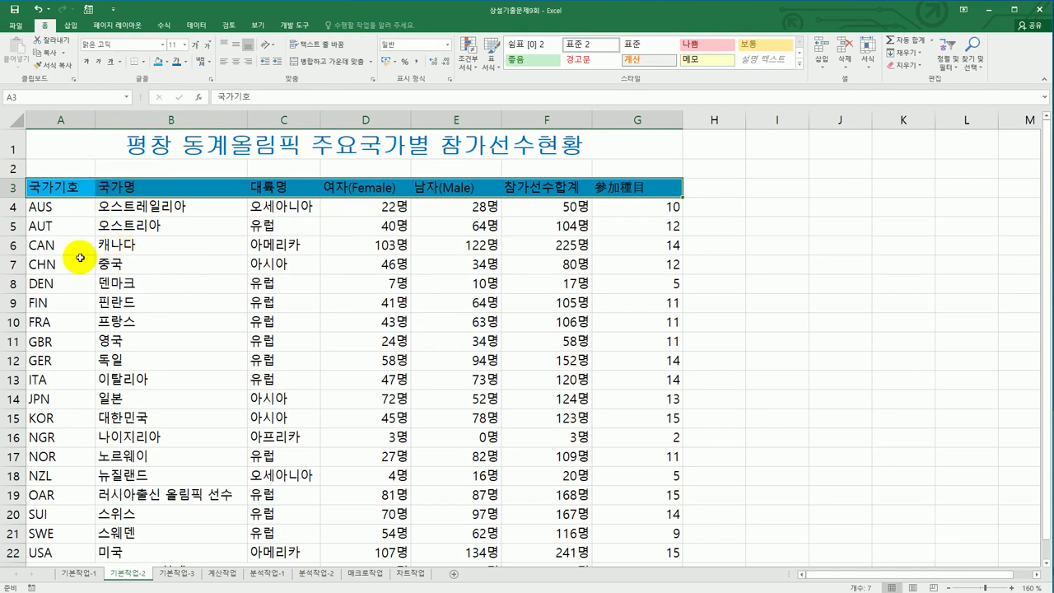
{"action": "left_click_drag", "start_coordinate": [62, 207], "coordinate": [278, 558]}
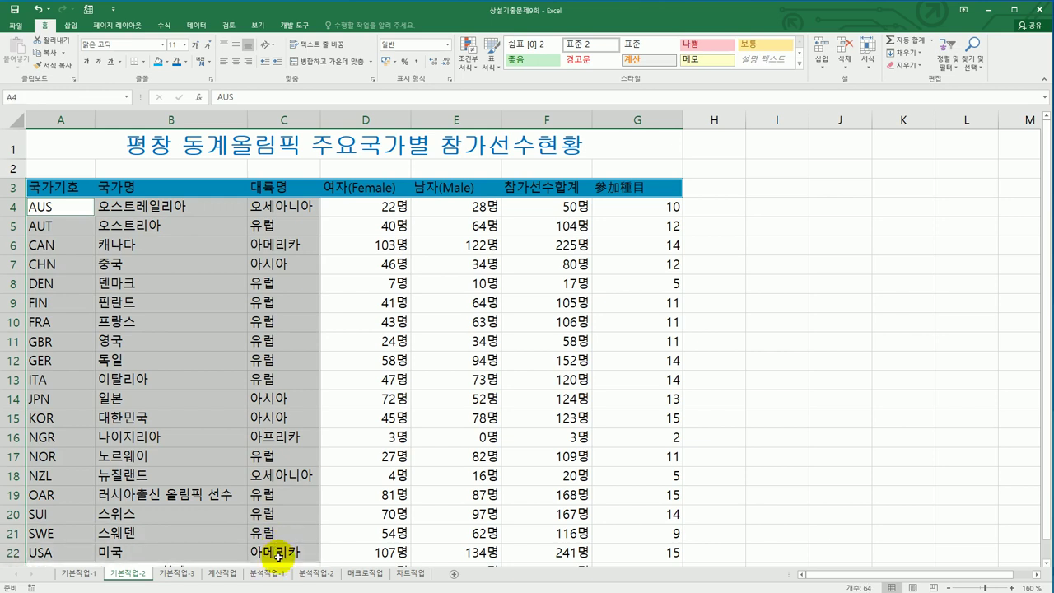
{"action": "left_click", "coordinate": [236, 70]}
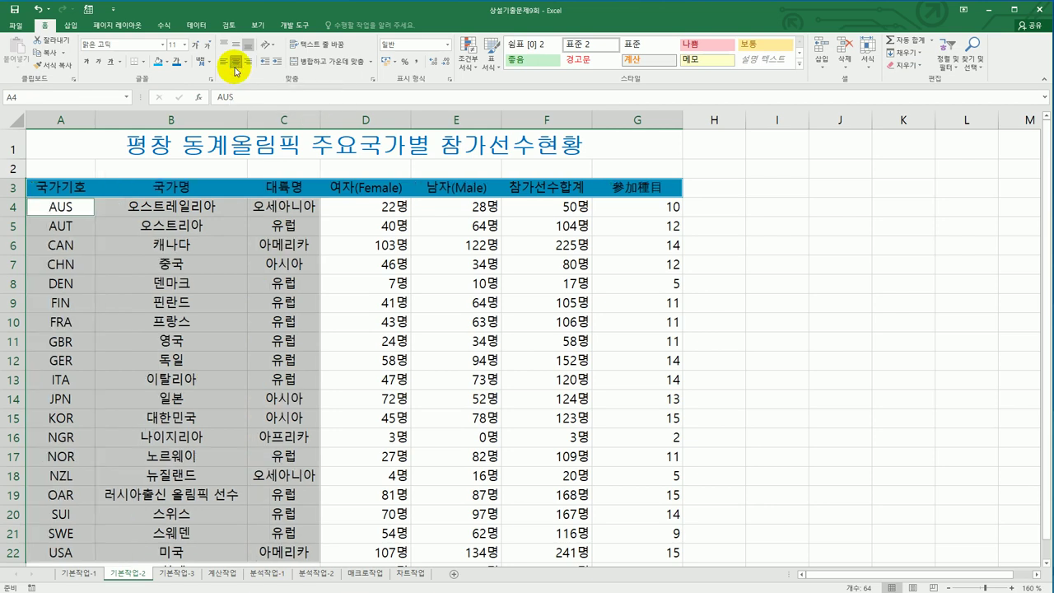
- Apply all borders (모든 테두리) to the table range A3:G23
{"action": "left_click_drag", "start_coordinate": [74, 187], "coordinate": [647, 519]}
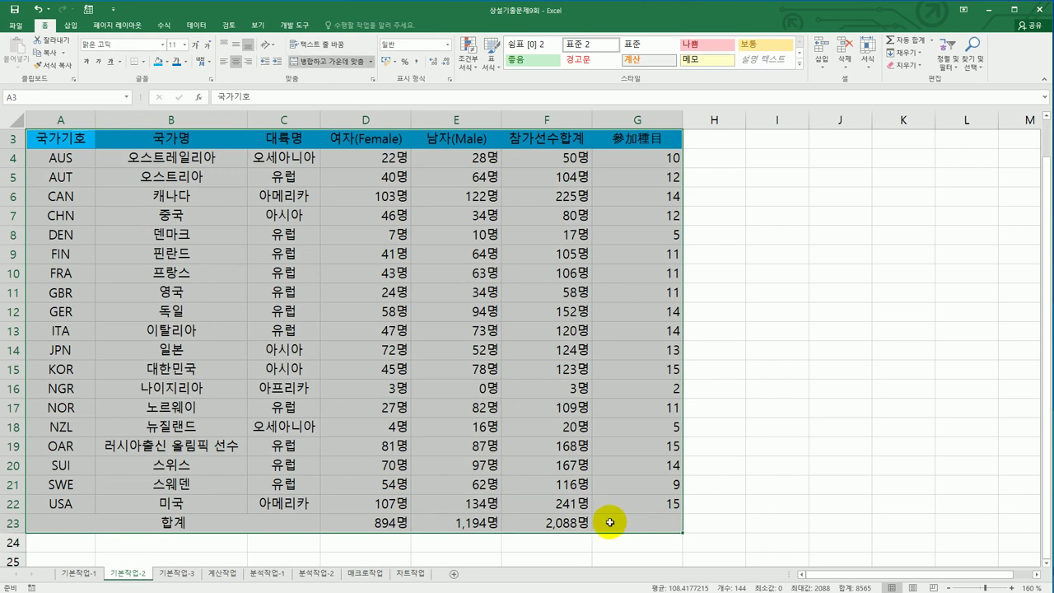
{"action": "scroll", "coordinate": [503, 468], "scroll_direction": "up", "scroll_amount": 1}
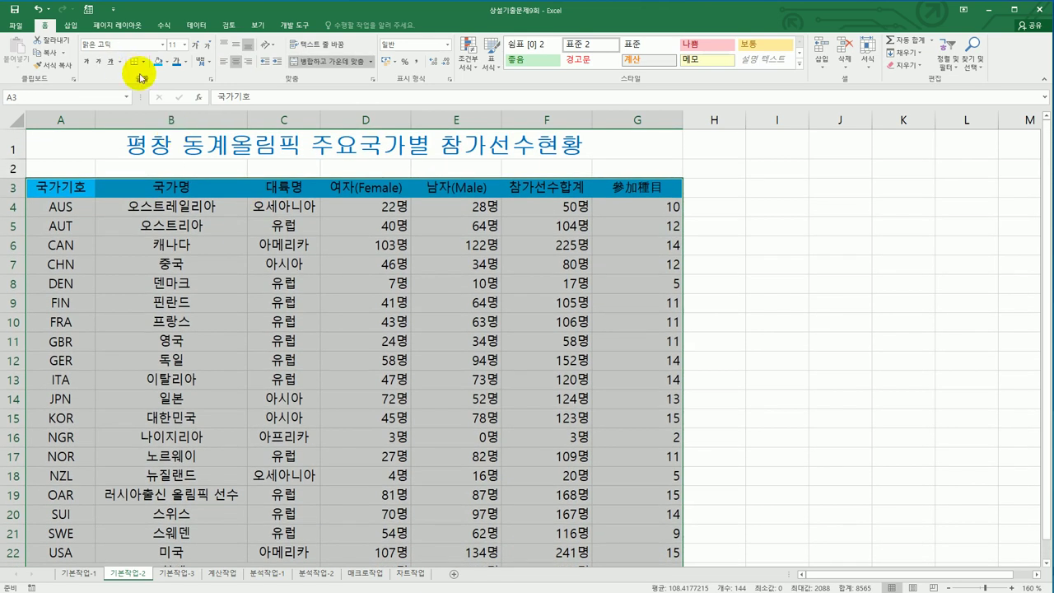
{"action": "left_click", "coordinate": [146, 66]}
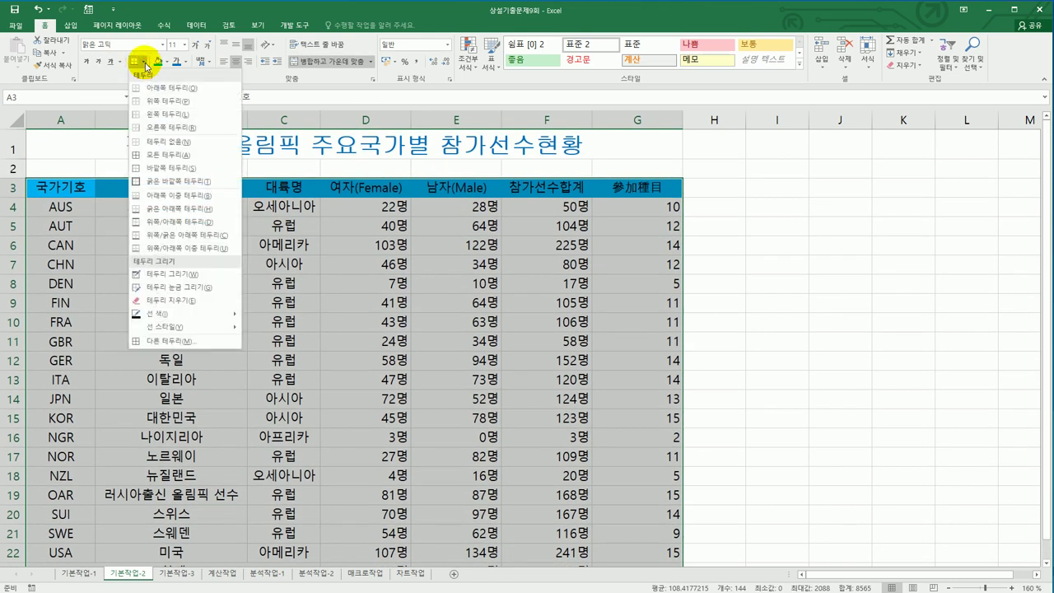
{"action": "left_click", "coordinate": [181, 157]}
{"action": "left_click", "coordinate": [432, 345]}
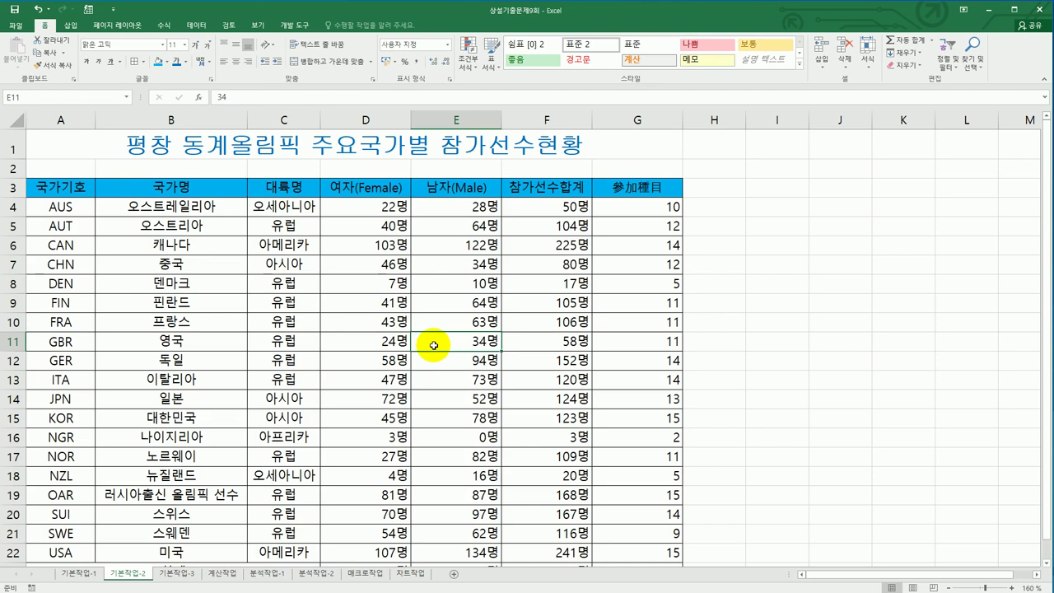
- On the 기본작업-3 sheet, create a conditional formatting rule for C4:C15 that matches specific text (특정 텍스트) containing (포함) K
{"action": "left_click", "coordinate": [178, 574]}
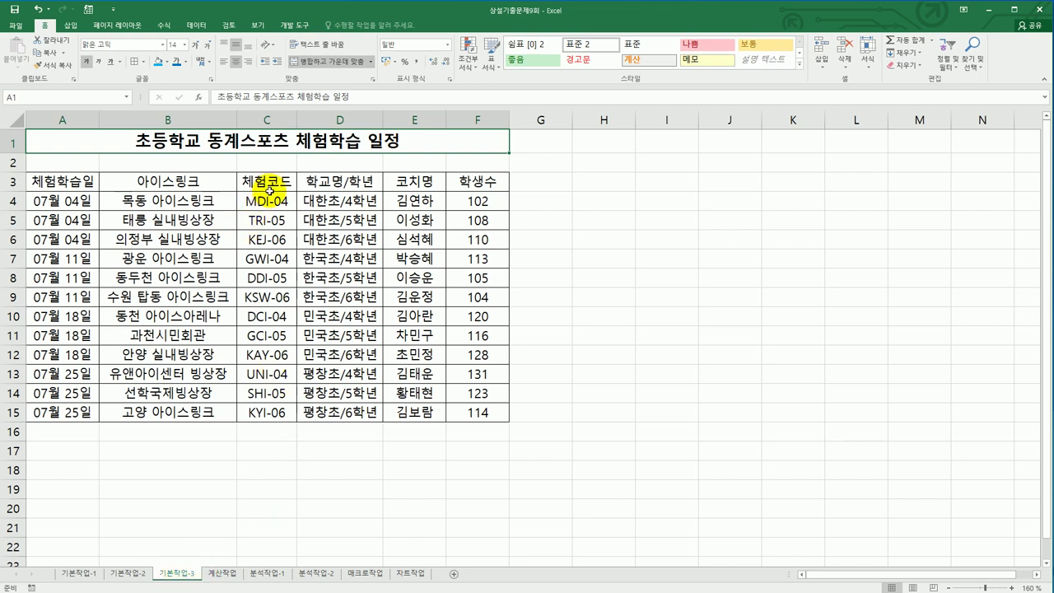
{"action": "left_click_drag", "start_coordinate": [270, 197], "coordinate": [287, 422]}
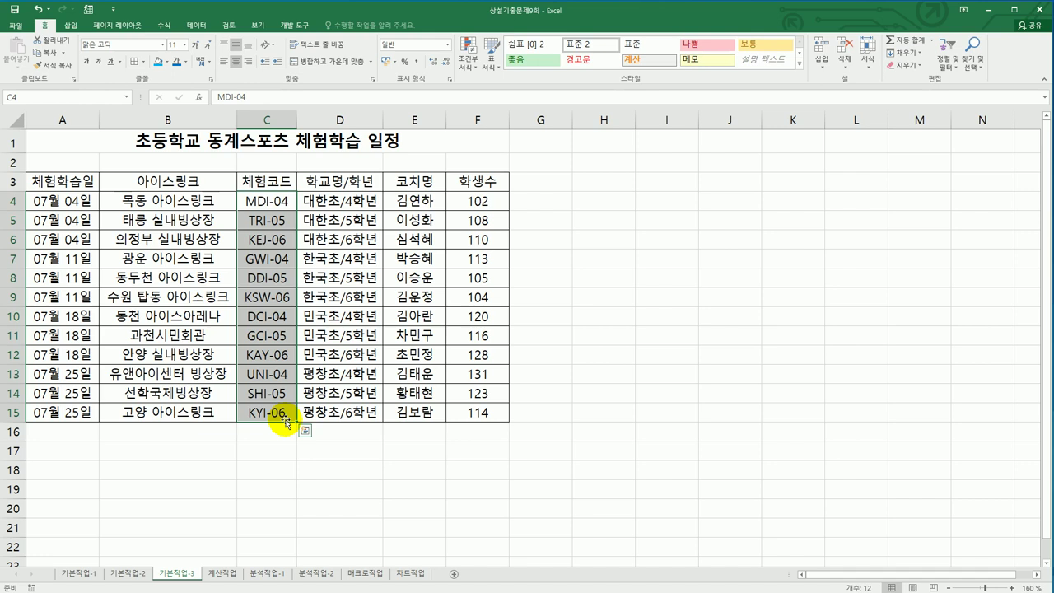
{"action": "left_click", "coordinate": [462, 65]}
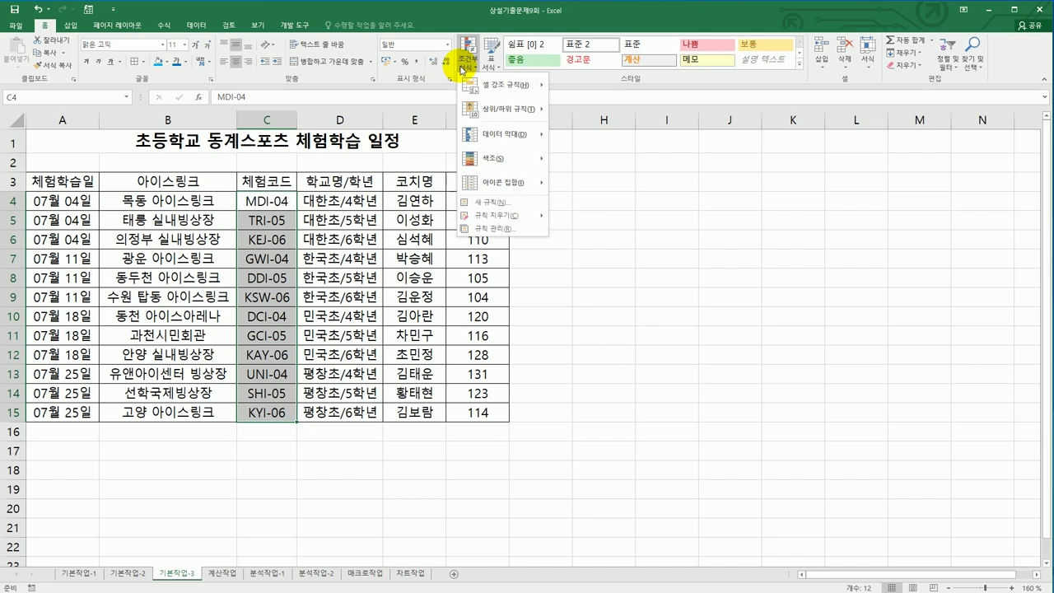
{"action": "left_click", "coordinate": [523, 206]}
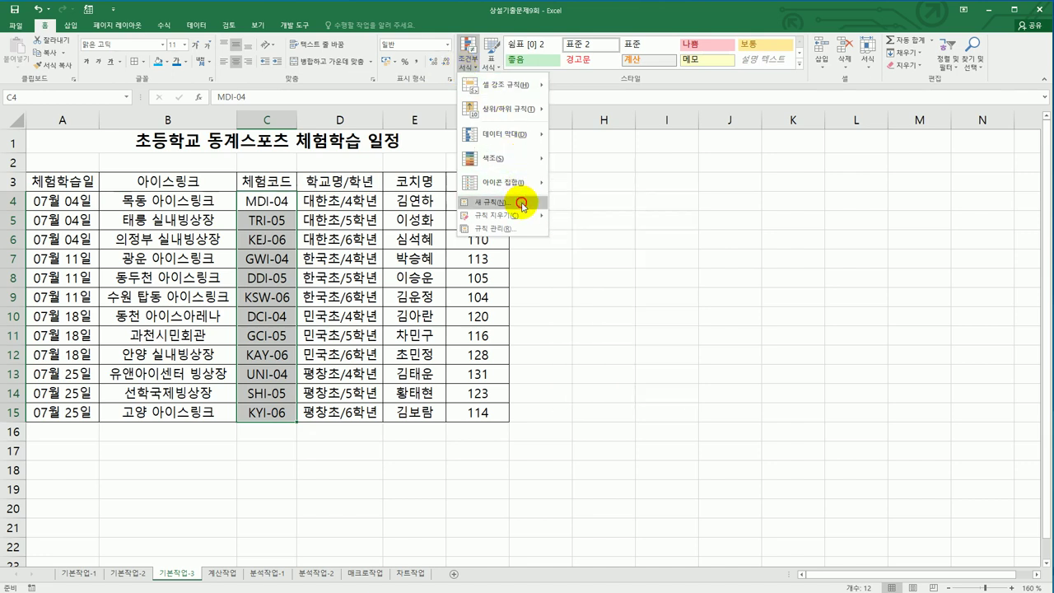
{"action": "left_click_drag", "start_coordinate": [553, 193], "coordinate": [639, 191]}
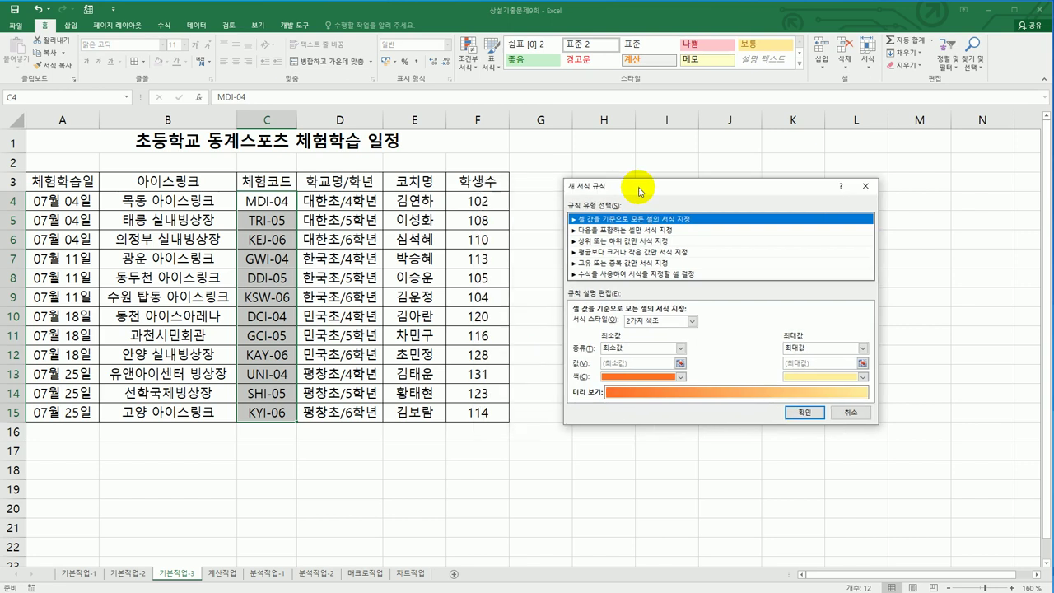
{"action": "left_click", "coordinate": [632, 231]}
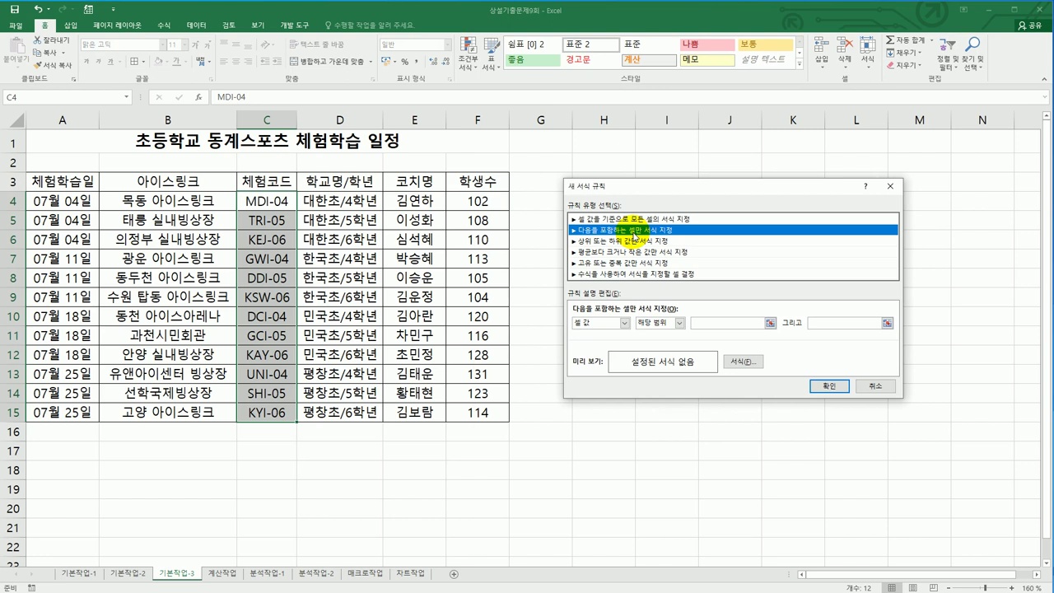
{"action": "left_click", "coordinate": [624, 323]}
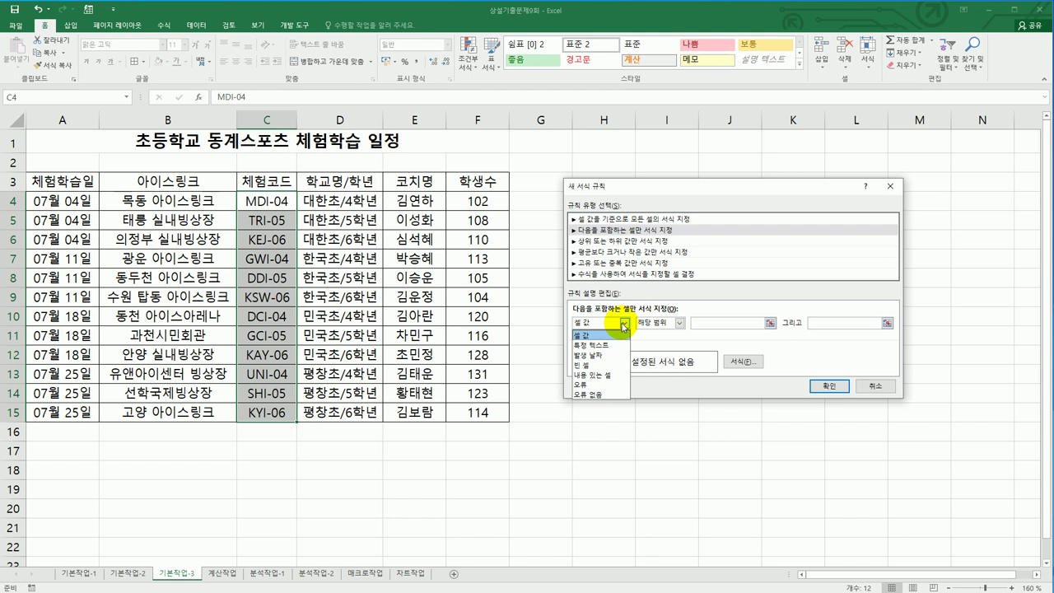
{"action": "left_click", "coordinate": [624, 347]}
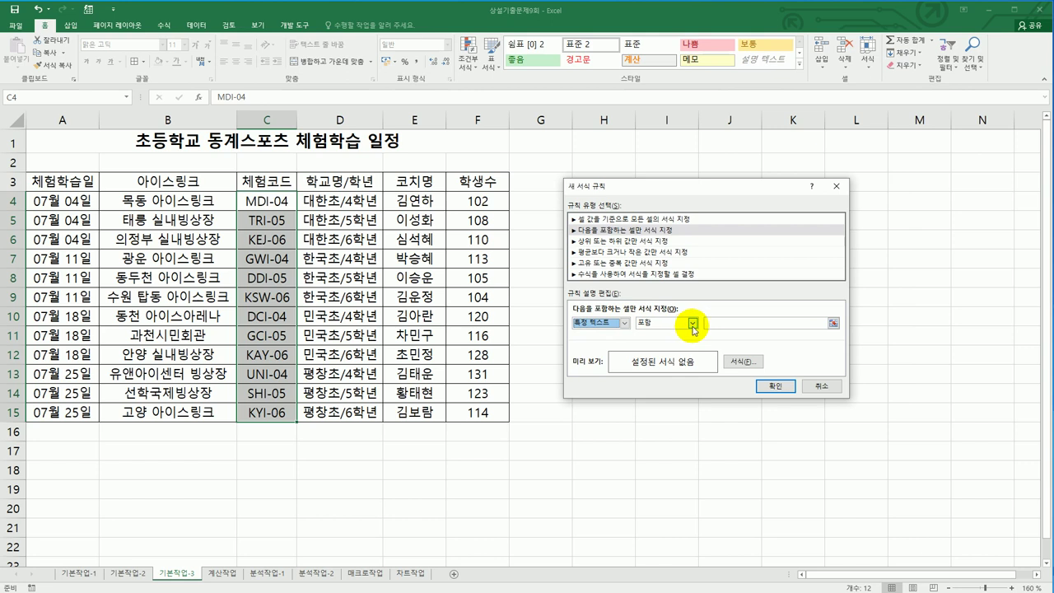
{"action": "left_click", "coordinate": [724, 322]}
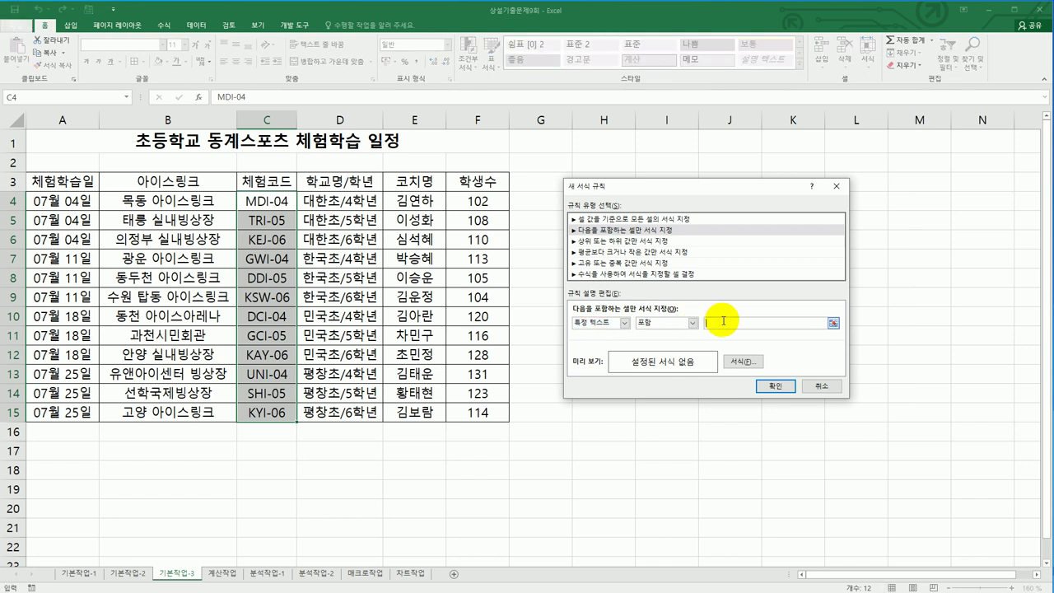
{"action": "type", "text": "K"}
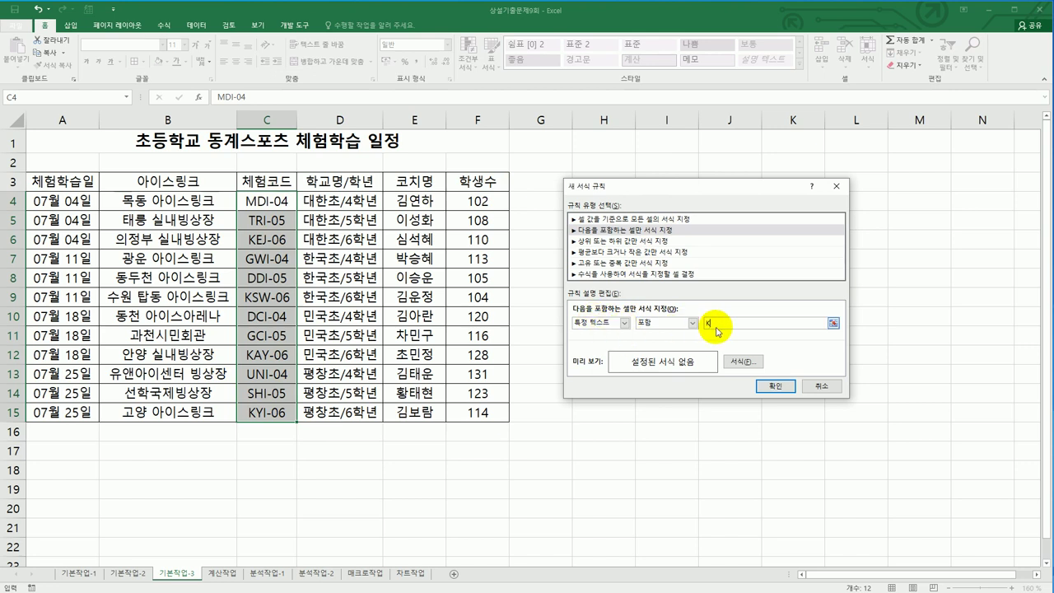
- Give the K text rule a standard yellow fill and apply it to the 체험코드 cells
{"action": "left_click", "coordinate": [741, 362]}
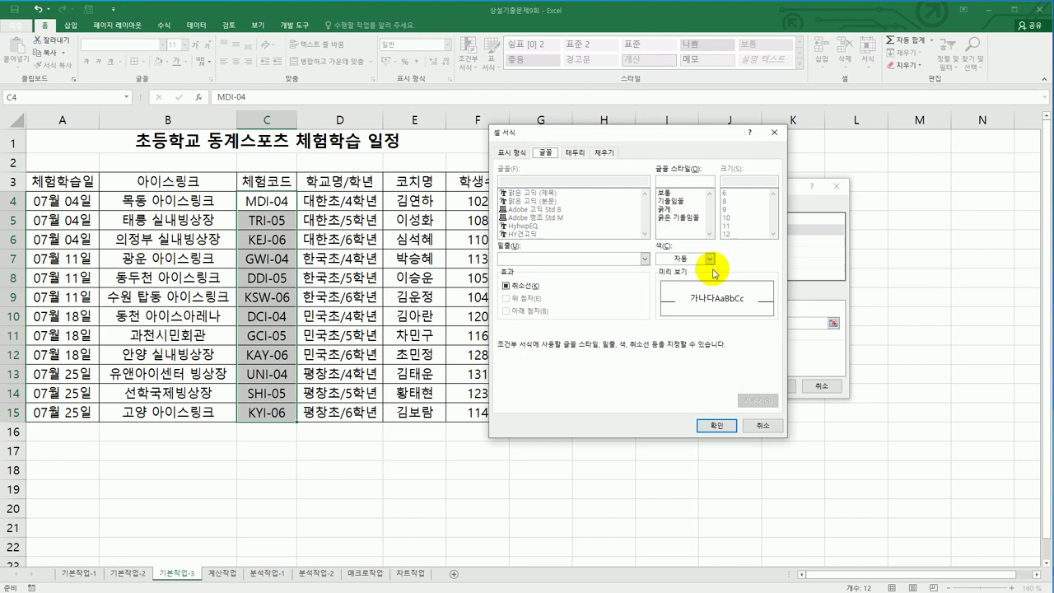
{"action": "left_click", "coordinate": [604, 152]}
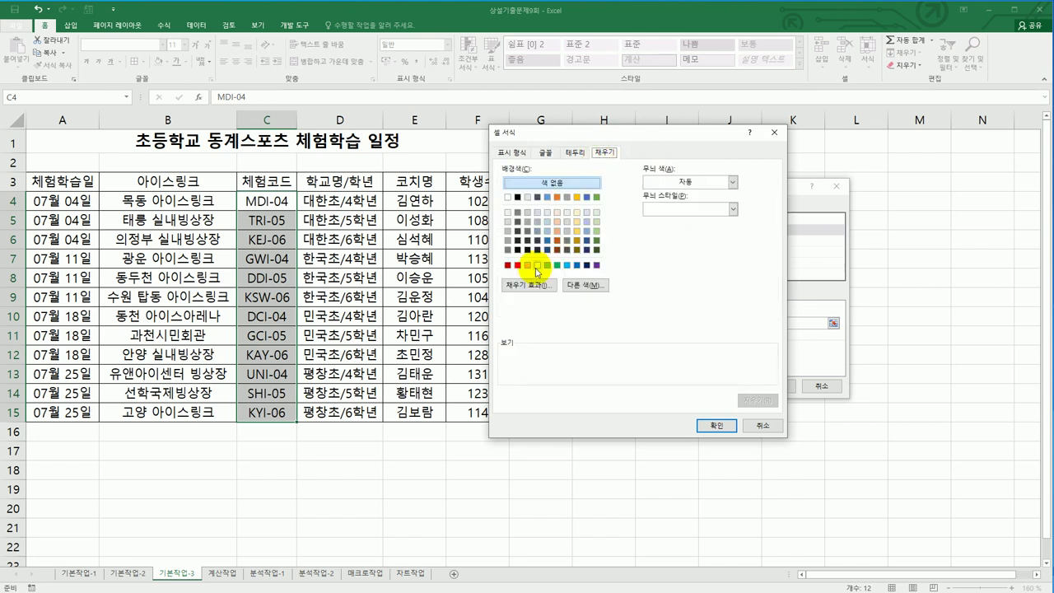
{"action": "left_click", "coordinate": [537, 265]}
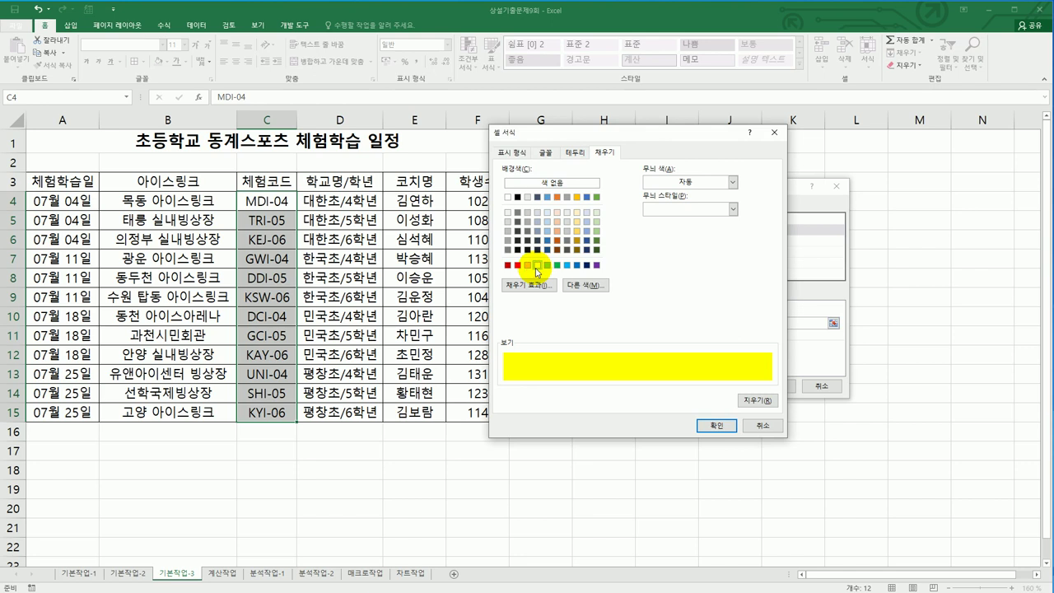
{"action": "left_click", "coordinate": [709, 426]}
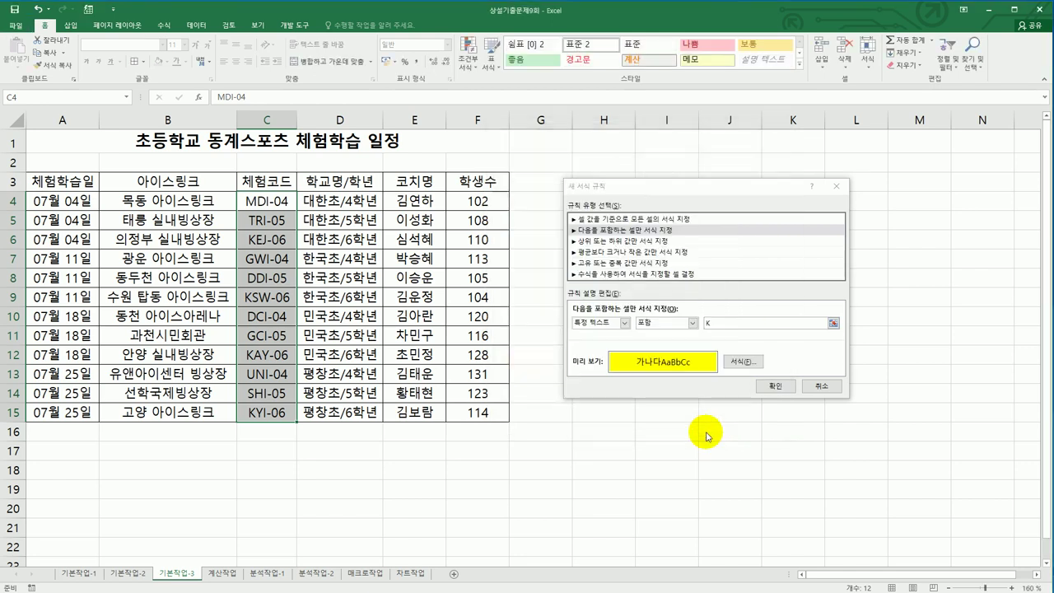
{"action": "left_click", "coordinate": [775, 387]}
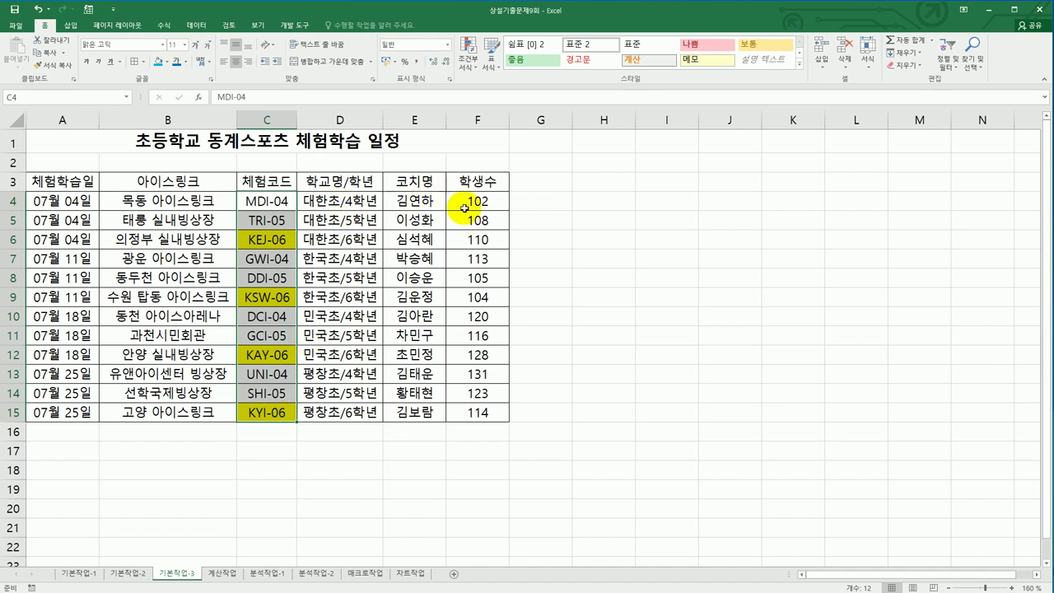
- Add a top-items (상위 10개 항목) conditional formatting rule to the 학생수 values in F4:F15 with the rank set to 3
{"action": "left_click_drag", "start_coordinate": [470, 202], "coordinate": [478, 411]}
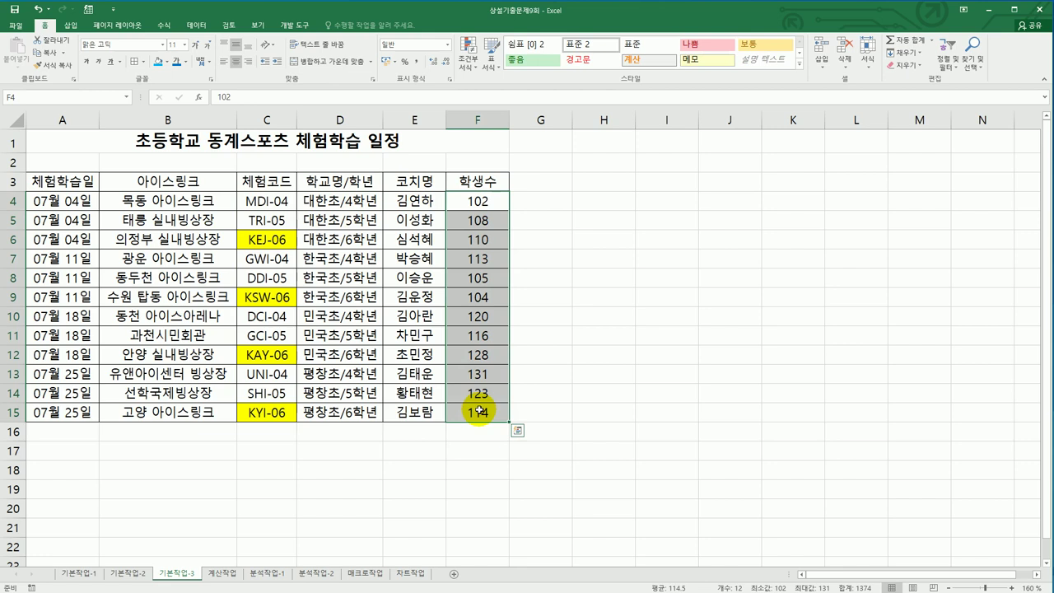
{"action": "left_click", "coordinate": [467, 69]}
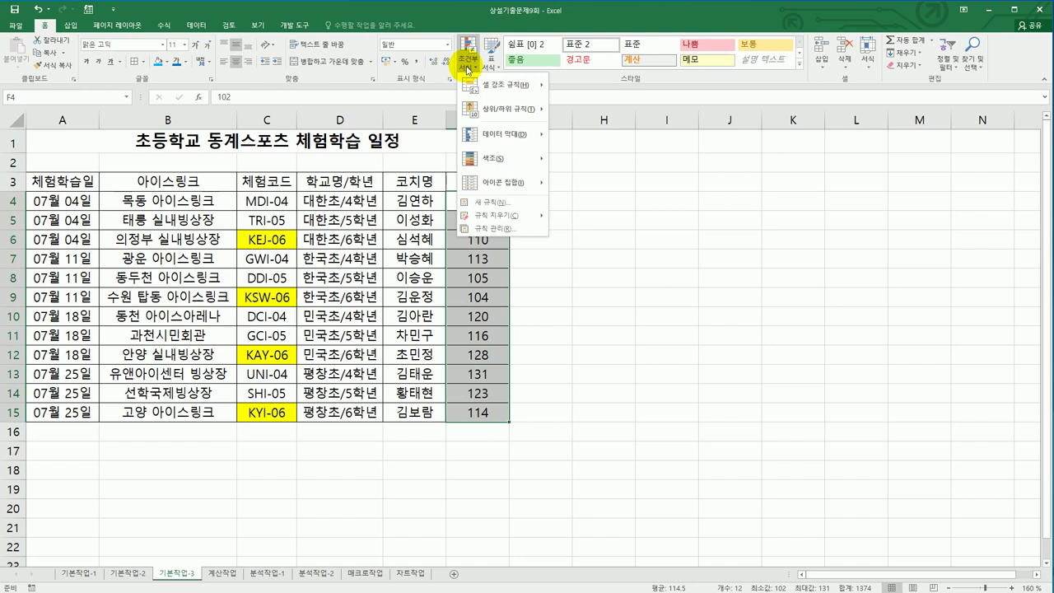
{"action": "mouse_move", "coordinate": [505, 111]}
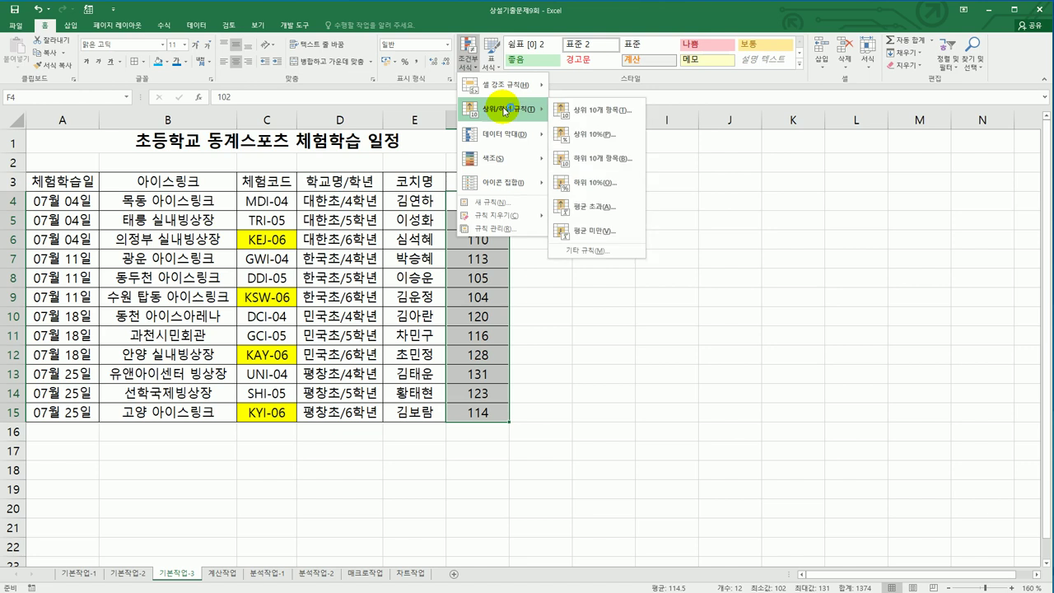
{"action": "left_click", "coordinate": [588, 112]}
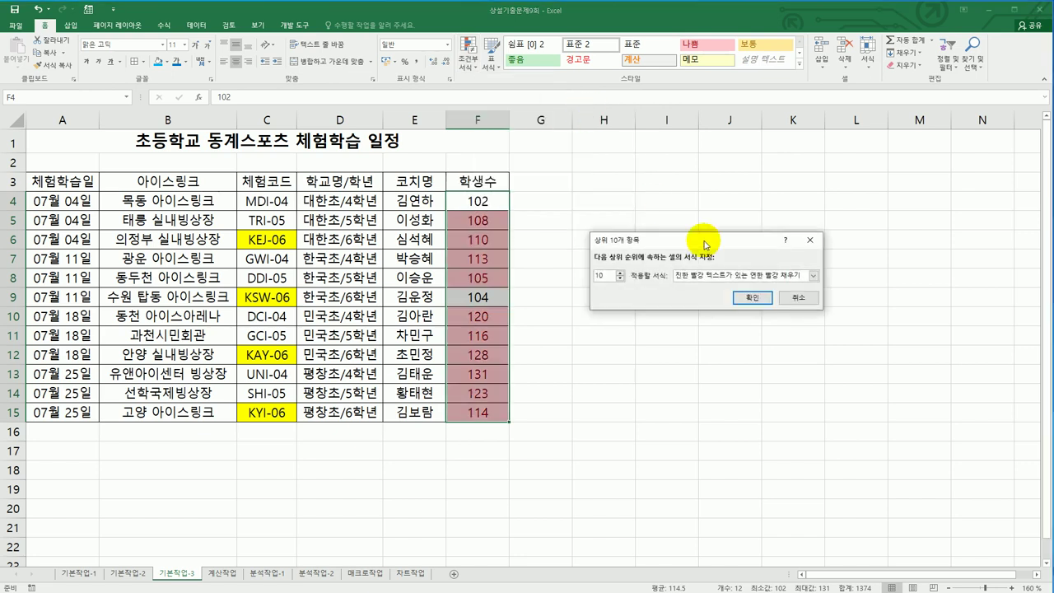
{"action": "left_click_drag", "start_coordinate": [607, 276], "coordinate": [591, 281]}
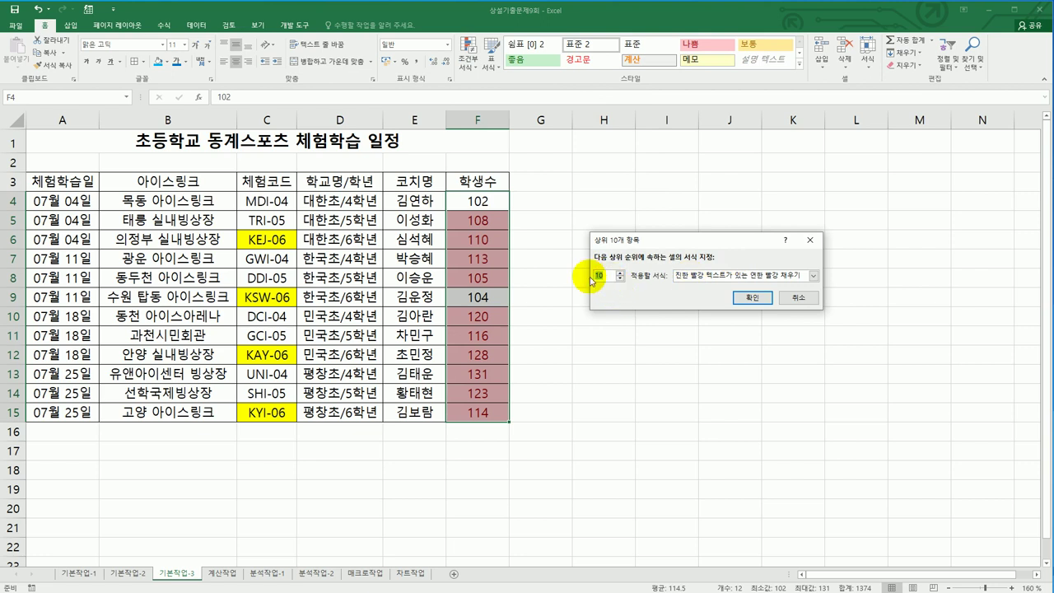
{"action": "type", "text": "3"}
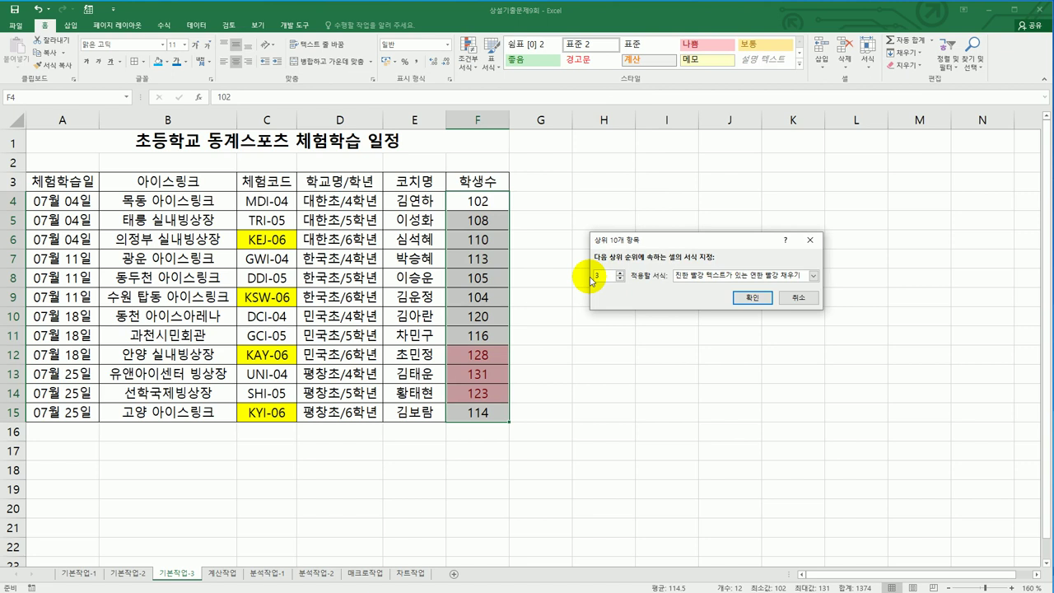
- Give the top 3 rule a custom format with bold italic (굵은 기울임꼴) font style and standard blue font color, and apply it
{"action": "left_click", "coordinate": [813, 276]}
{"action": "left_click", "coordinate": [788, 347]}
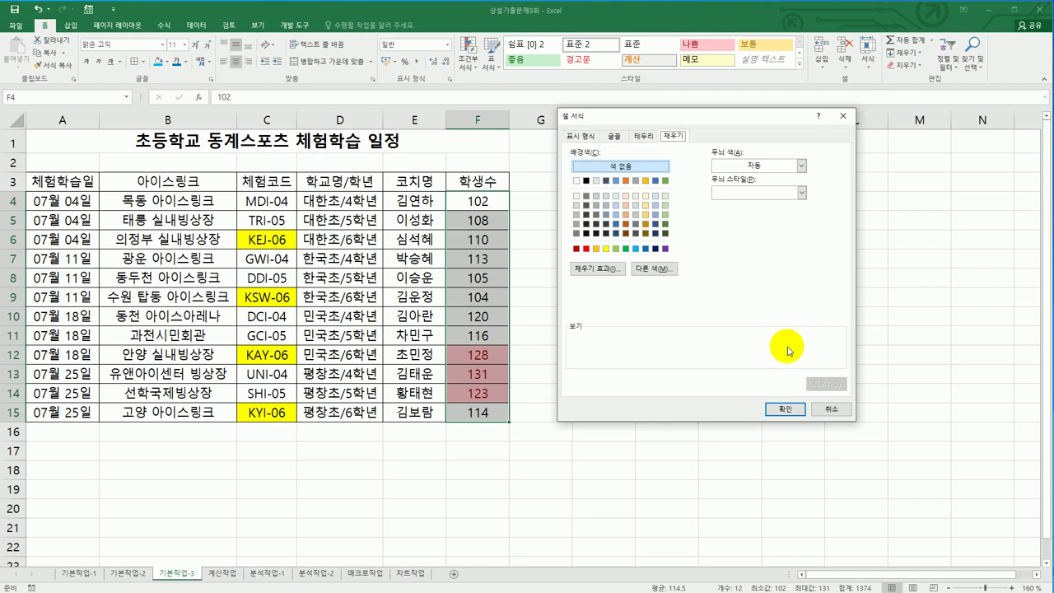
{"action": "left_click", "coordinate": [608, 139]}
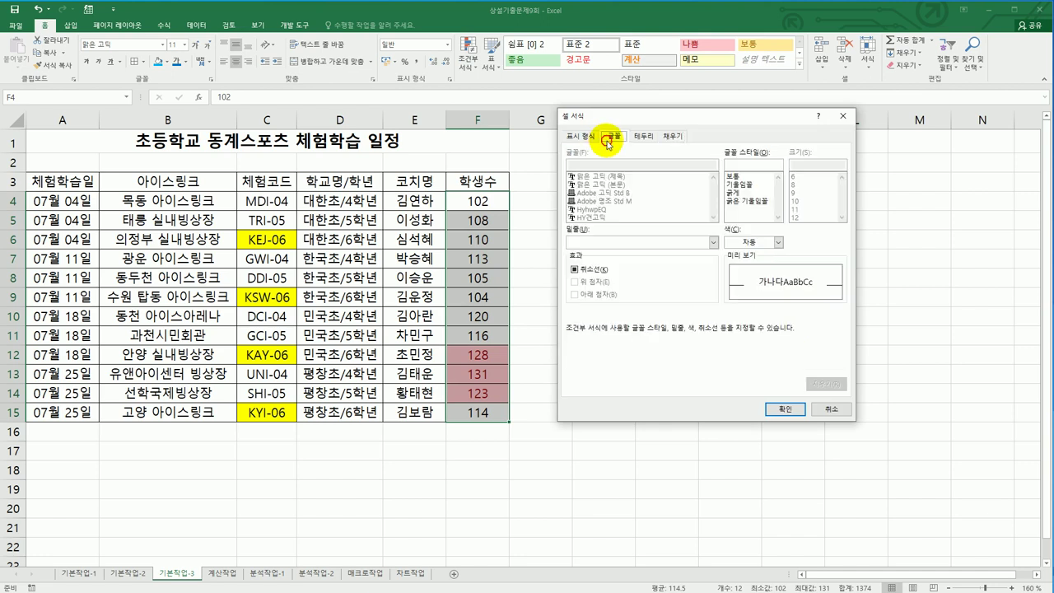
{"action": "left_click", "coordinate": [747, 201]}
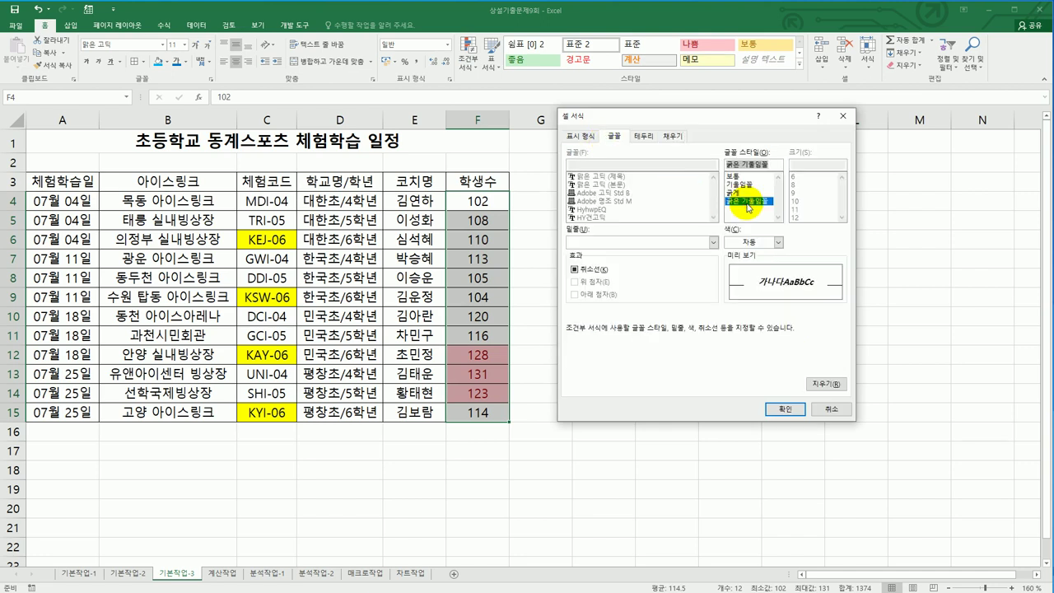
{"action": "left_click", "coordinate": [777, 242]}
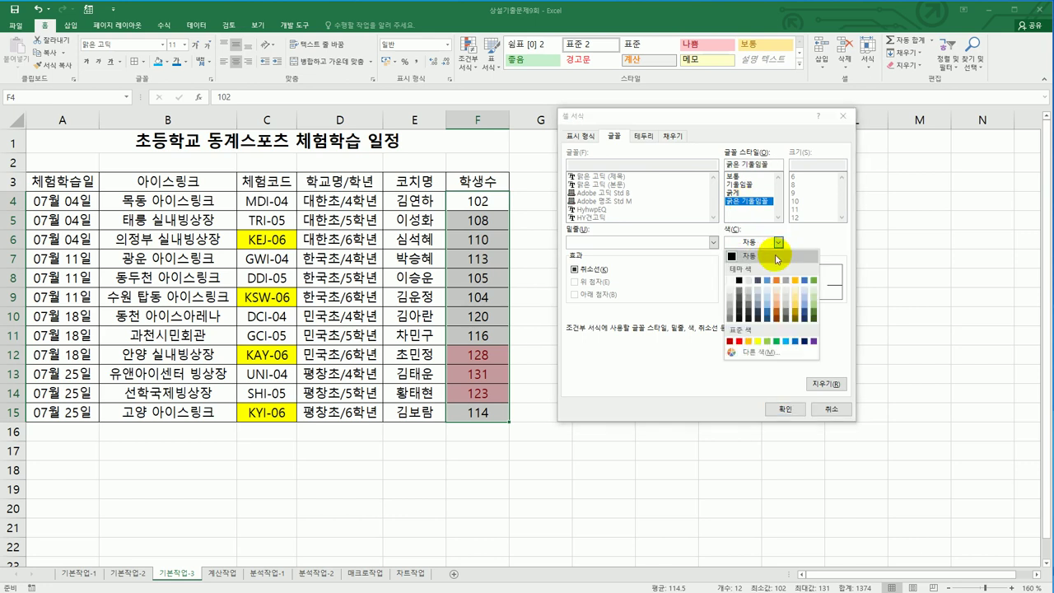
{"action": "left_click", "coordinate": [794, 341]}
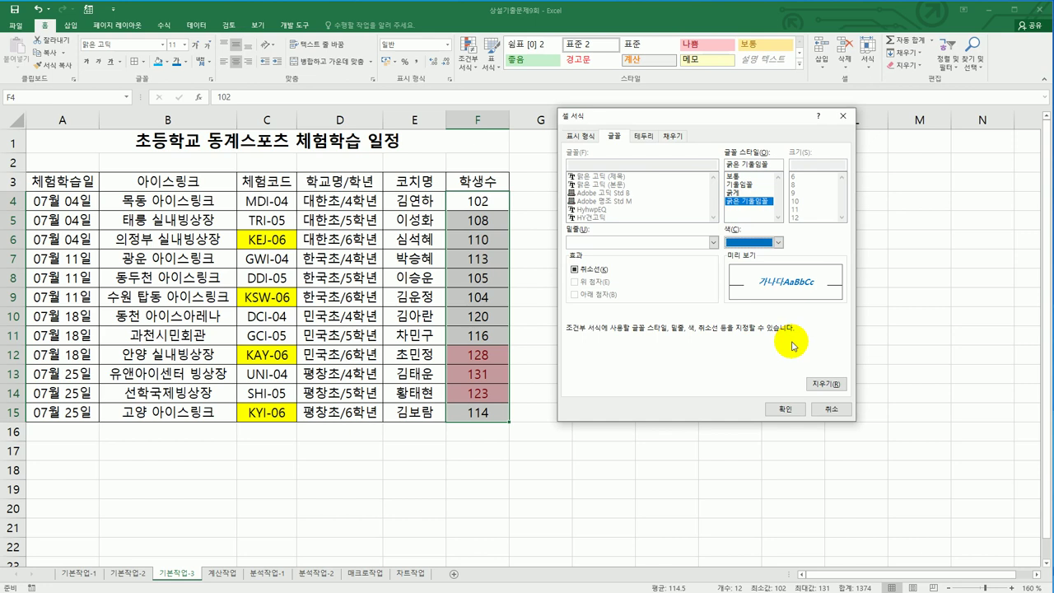
{"action": "left_click", "coordinate": [786, 409]}
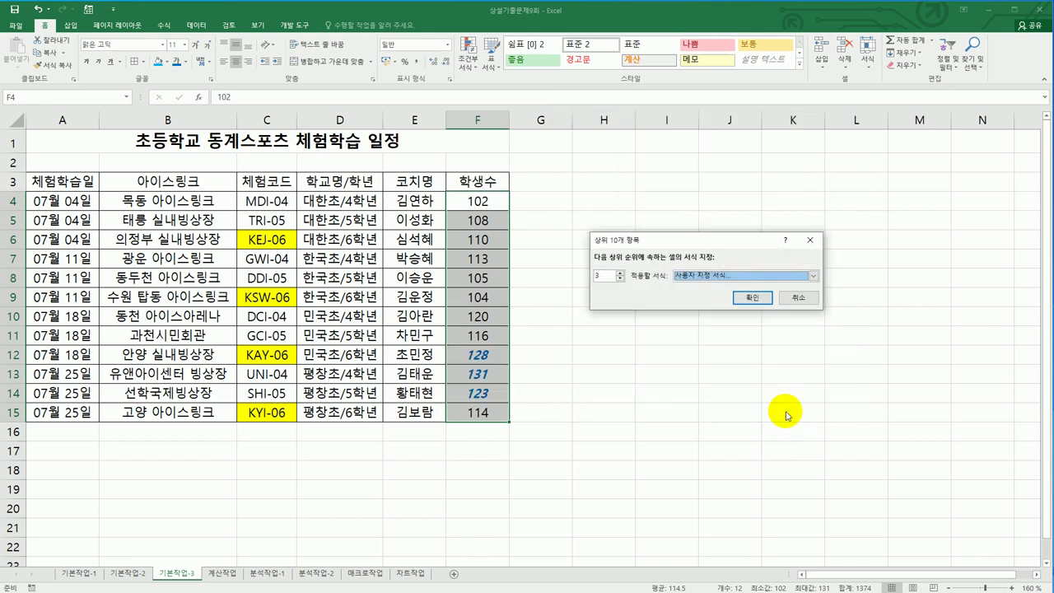
{"action": "left_click", "coordinate": [754, 297]}
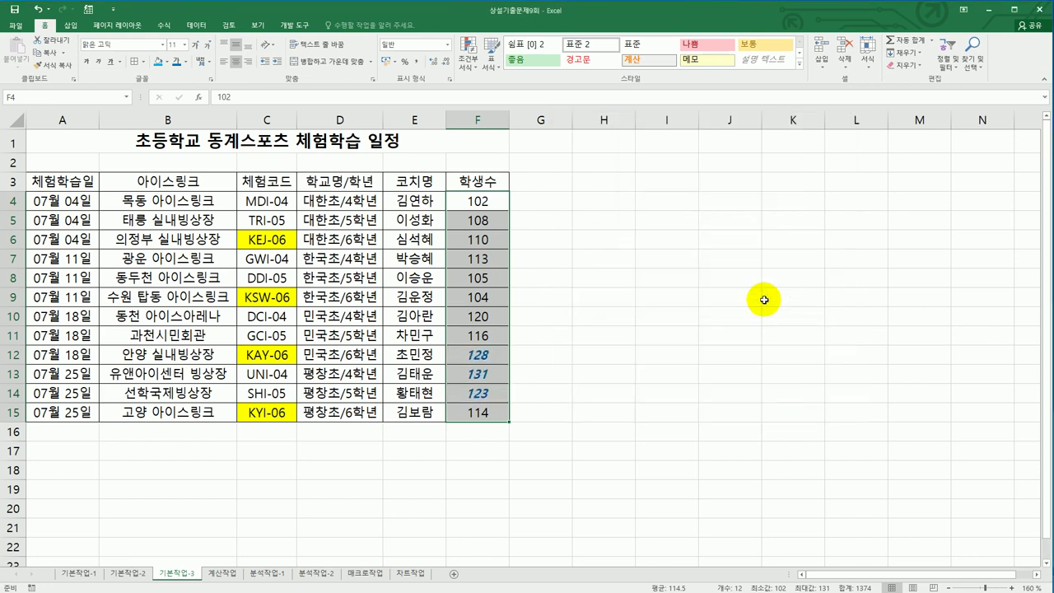
{"action": "left_click", "coordinate": [468, 59]}
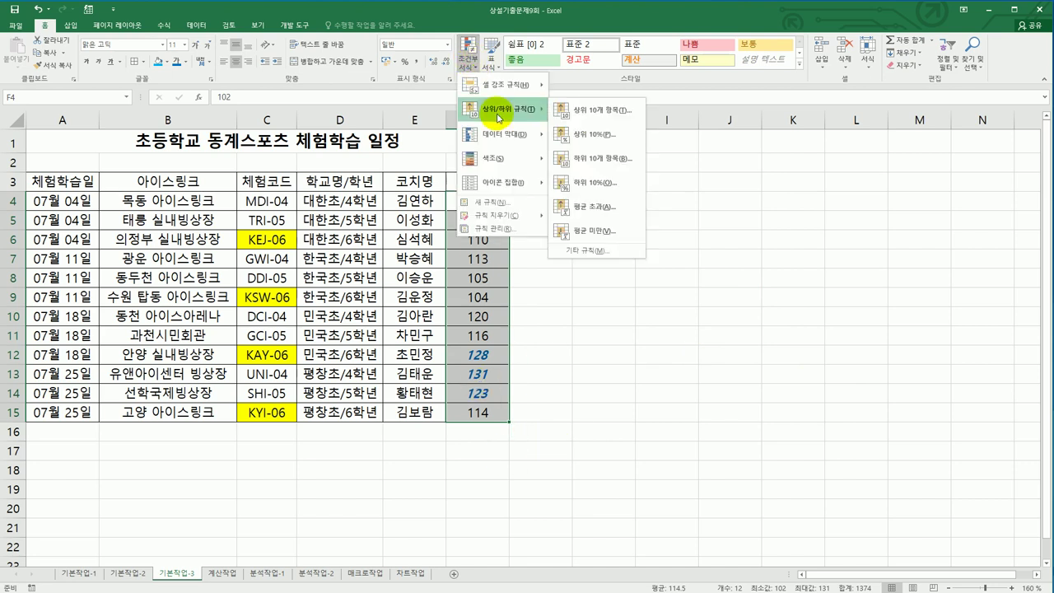
{"action": "left_click", "coordinate": [495, 203]}
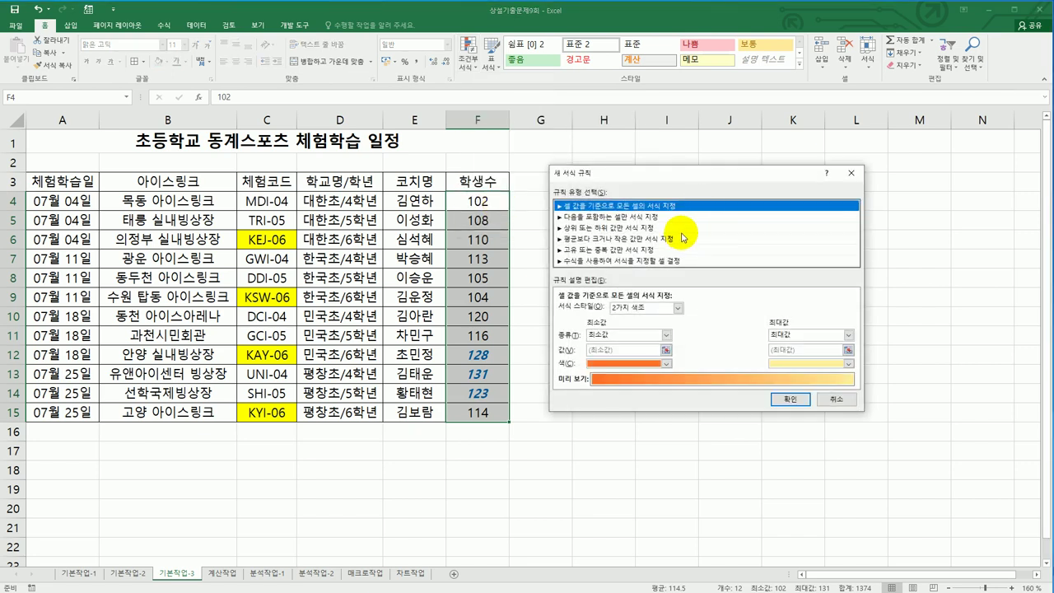
{"action": "left_click", "coordinate": [681, 230]}
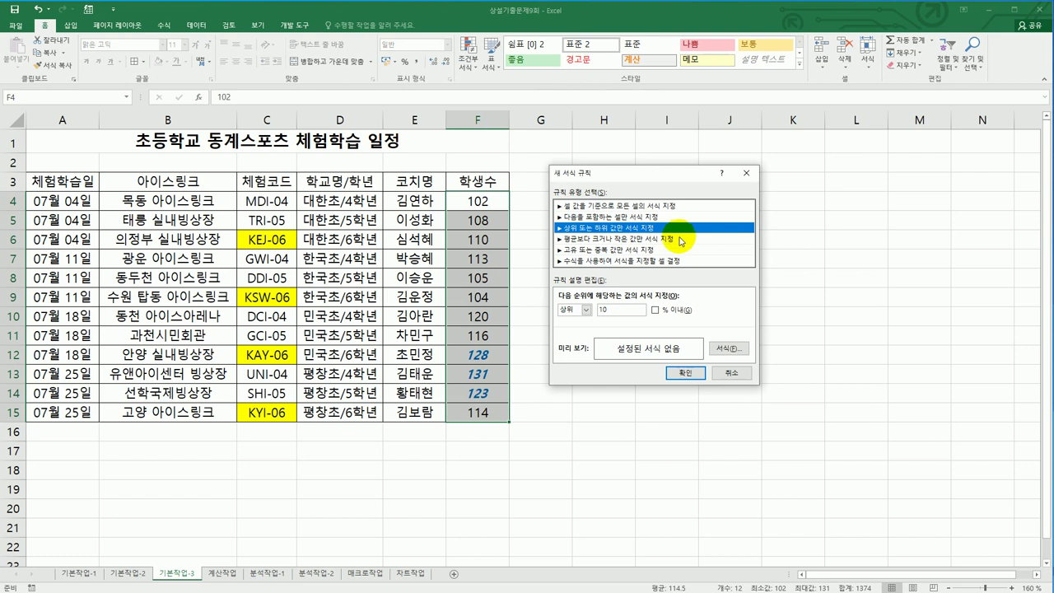
{"action": "double_click", "coordinate": [613, 309]}
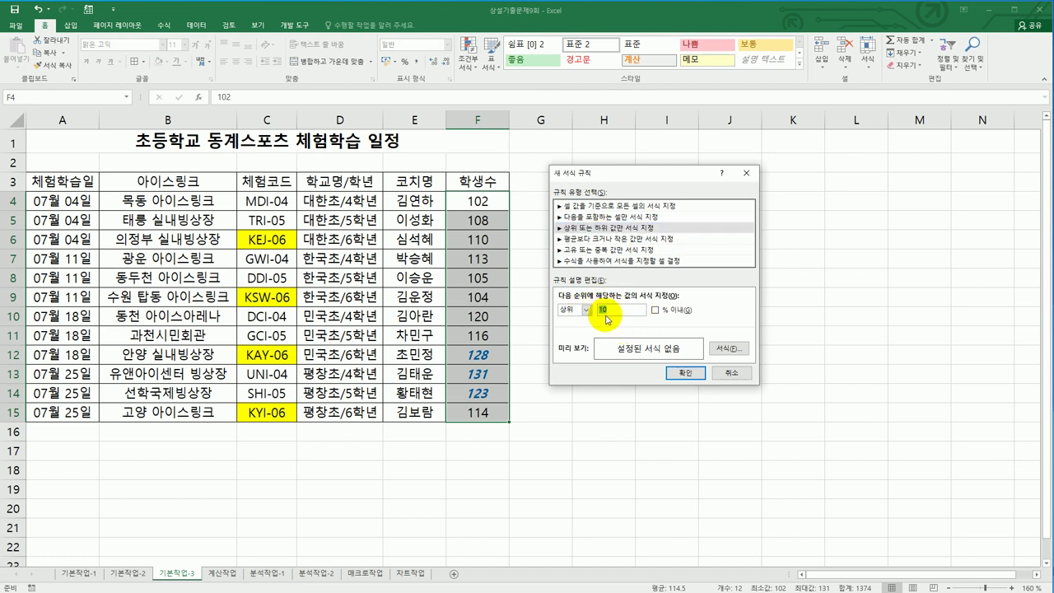
{"action": "type", "text": "3"}
{"action": "left_click", "coordinate": [738, 371]}
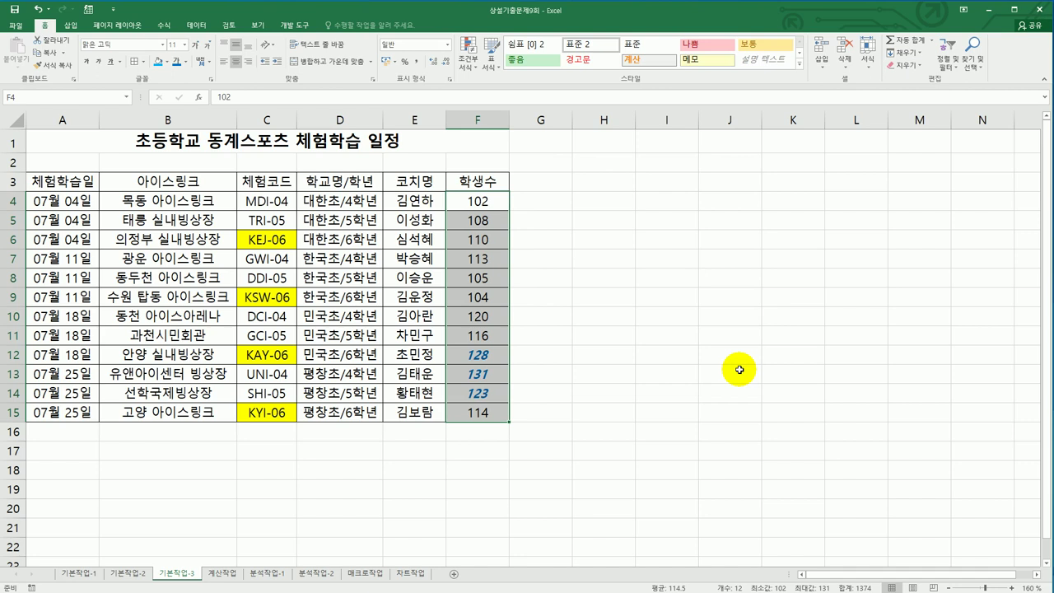
- Delete the top 3 (상위 3) conditional formatting rule from the 학생수 range F4:F15
{"action": "left_click", "coordinate": [472, 64]}
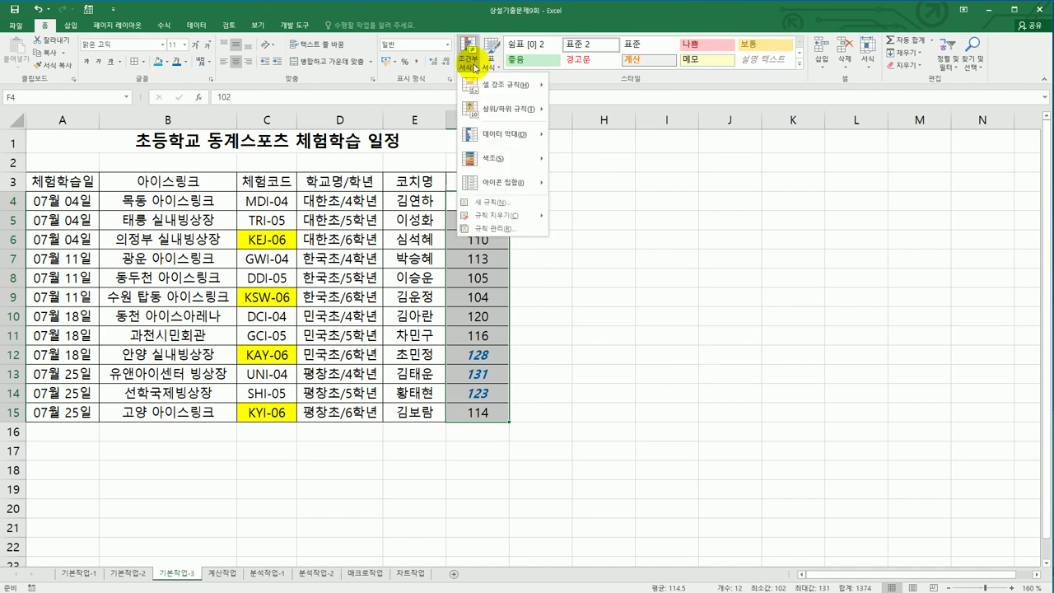
{"action": "left_click", "coordinate": [492, 228]}
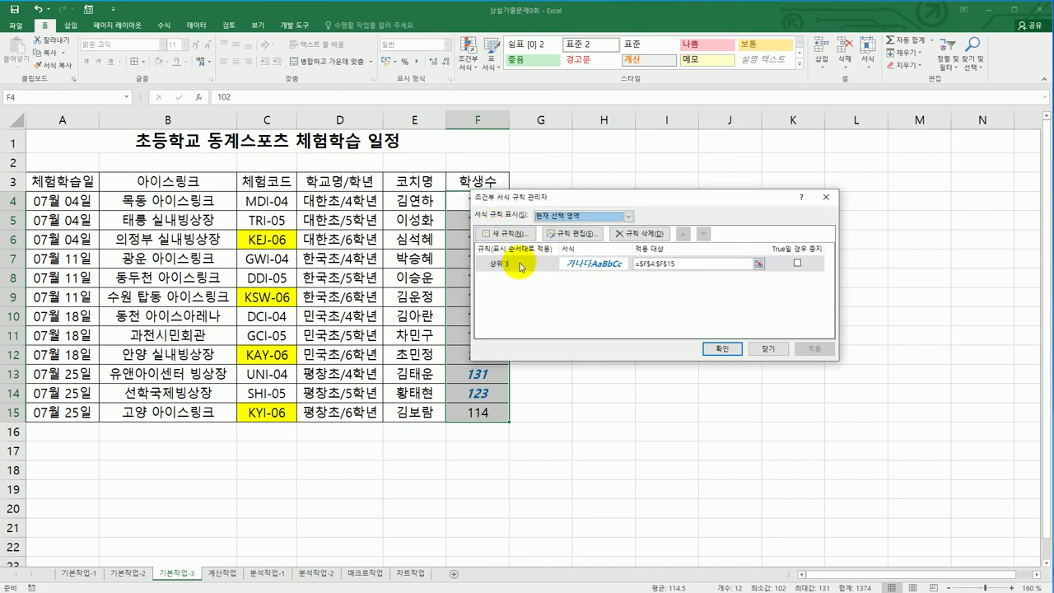
{"action": "left_click", "coordinate": [585, 270]}
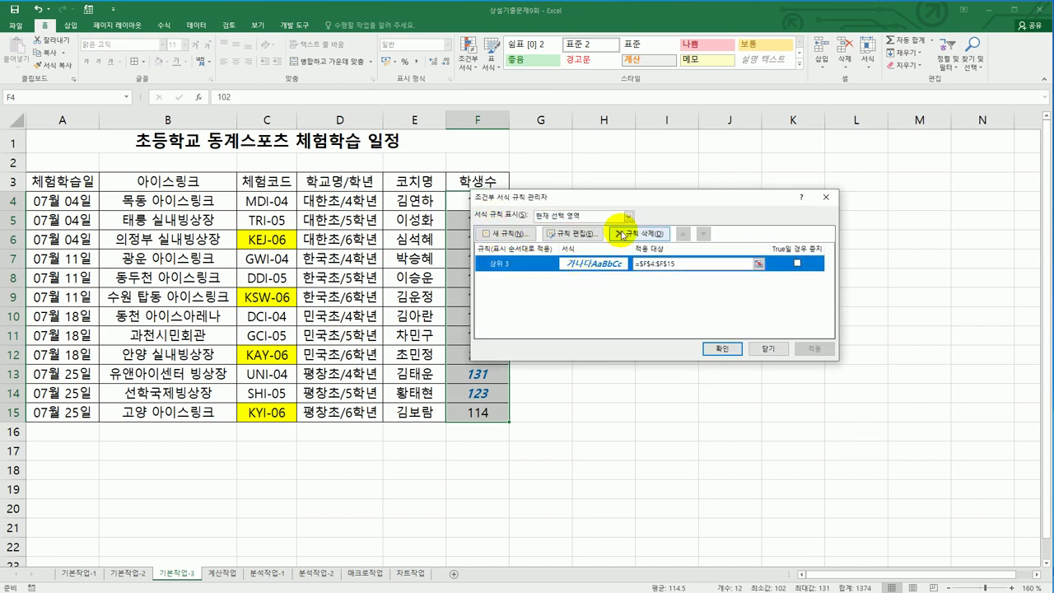
{"action": "left_click", "coordinate": [623, 234]}
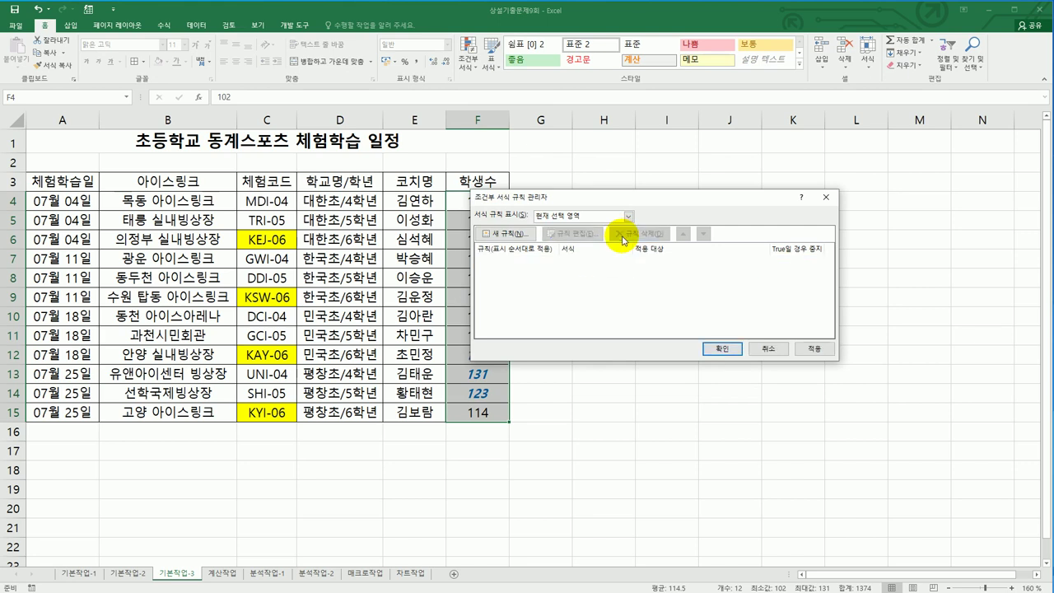
{"action": "left_click", "coordinate": [719, 349]}
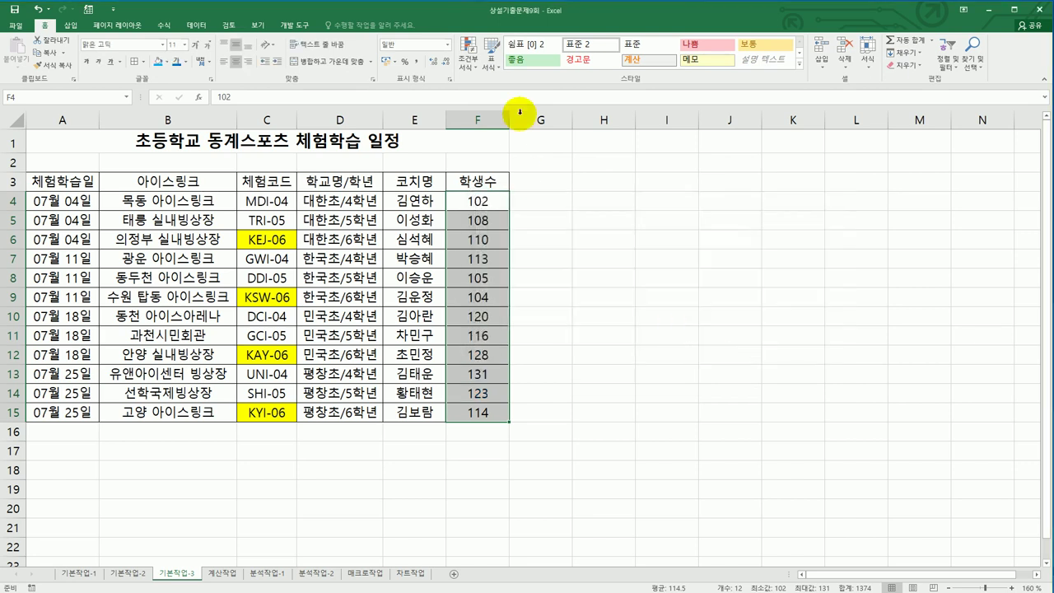
- Create a new conditional formatting rule for F4:F15 that formats only top or bottom values (상위 또는 하위 값만), set to 상위 3
{"action": "left_click", "coordinate": [466, 54]}
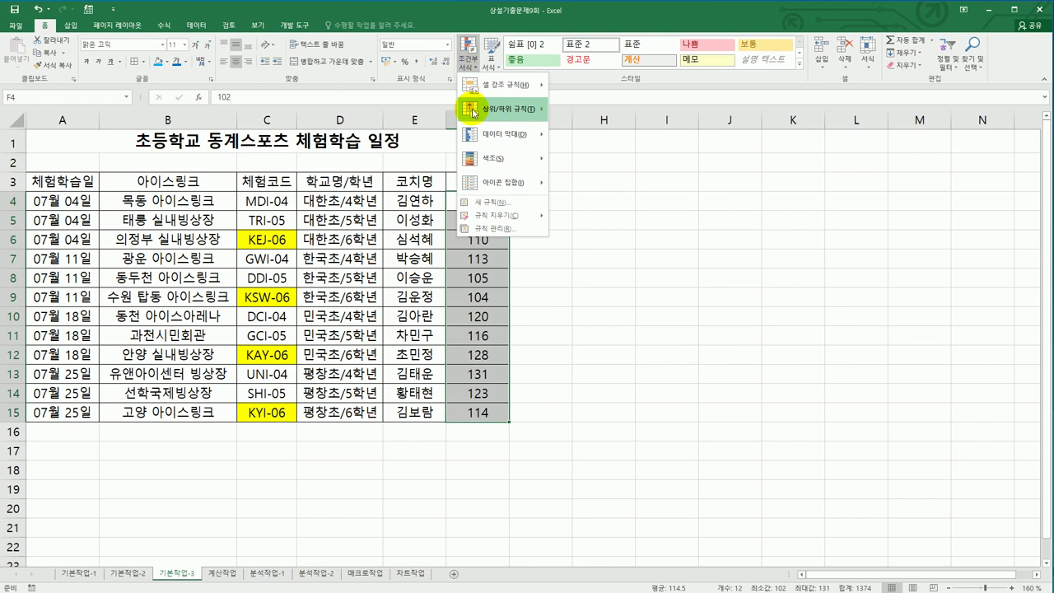
{"action": "mouse_move", "coordinate": [475, 110]}
{"action": "left_click", "coordinate": [492, 201]}
{"action": "left_click", "coordinate": [556, 215]}
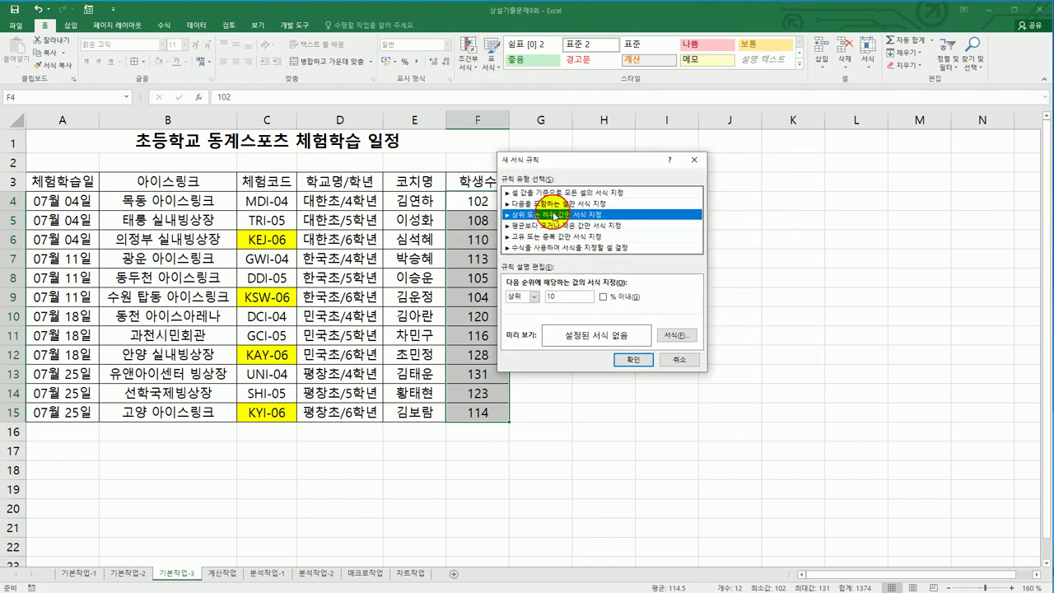
{"action": "double_click", "coordinate": [574, 296]}
{"action": "type", "text": "3"}
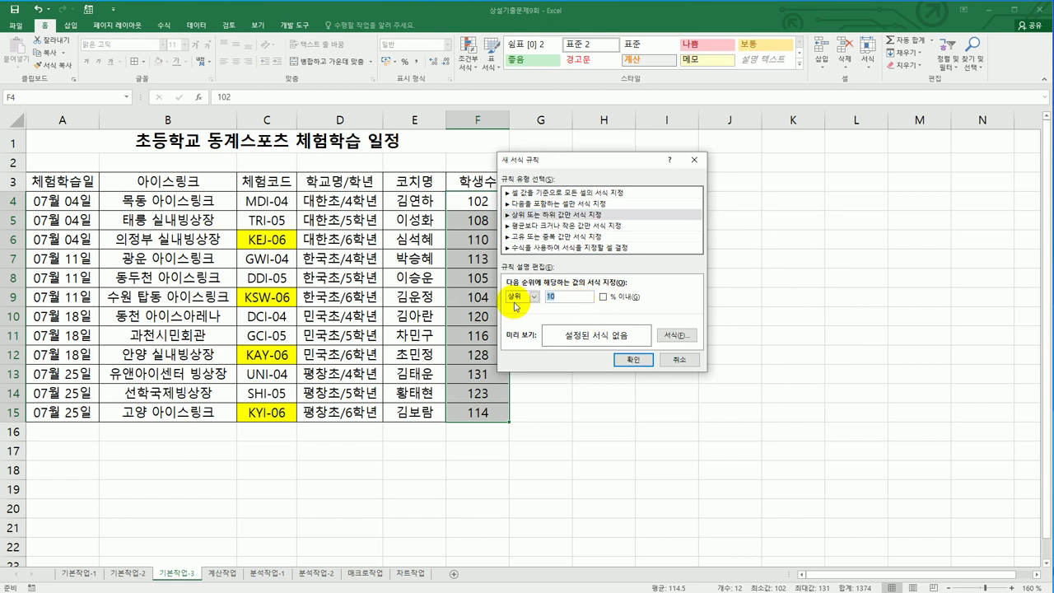
- Give the new top 3 rule a bold italic (굵은 기울임꼴) font style with standard blue color and apply it
{"action": "left_click", "coordinate": [695, 336]}
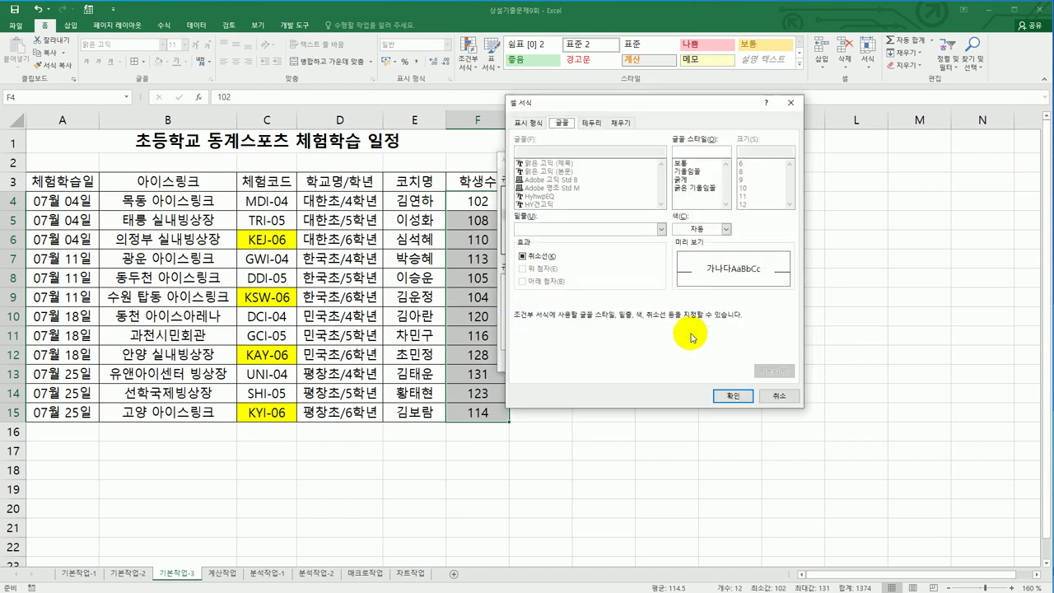
{"action": "left_click", "coordinate": [697, 189]}
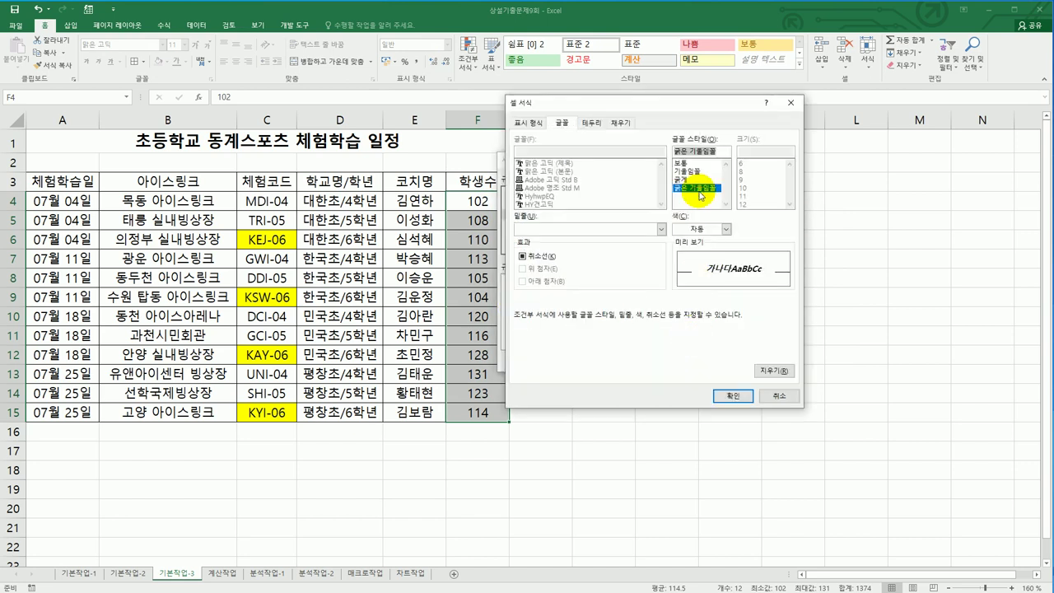
{"action": "left_click", "coordinate": [726, 229]}
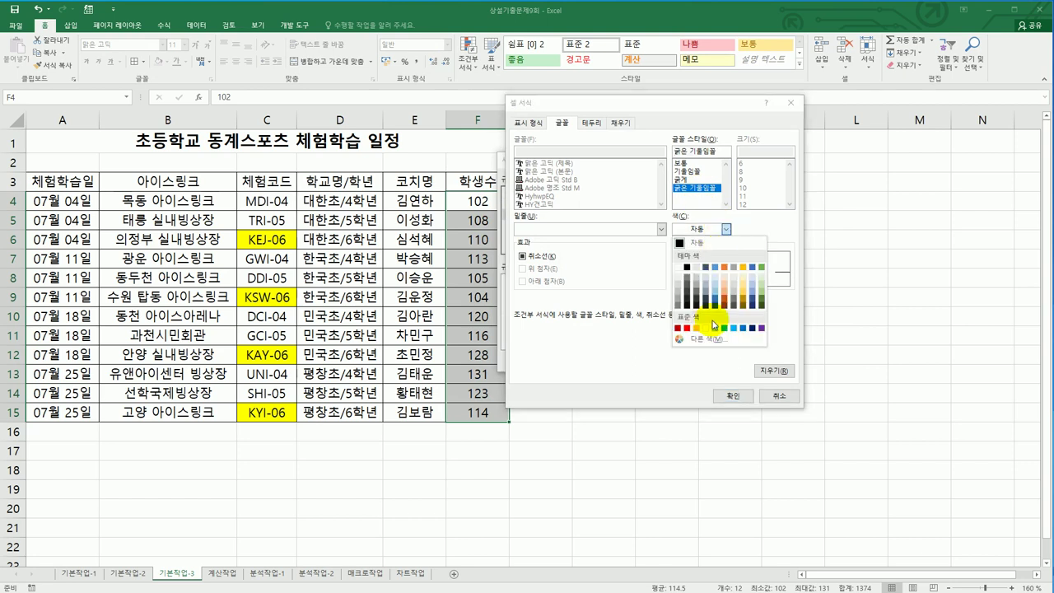
{"action": "left_click", "coordinate": [743, 328]}
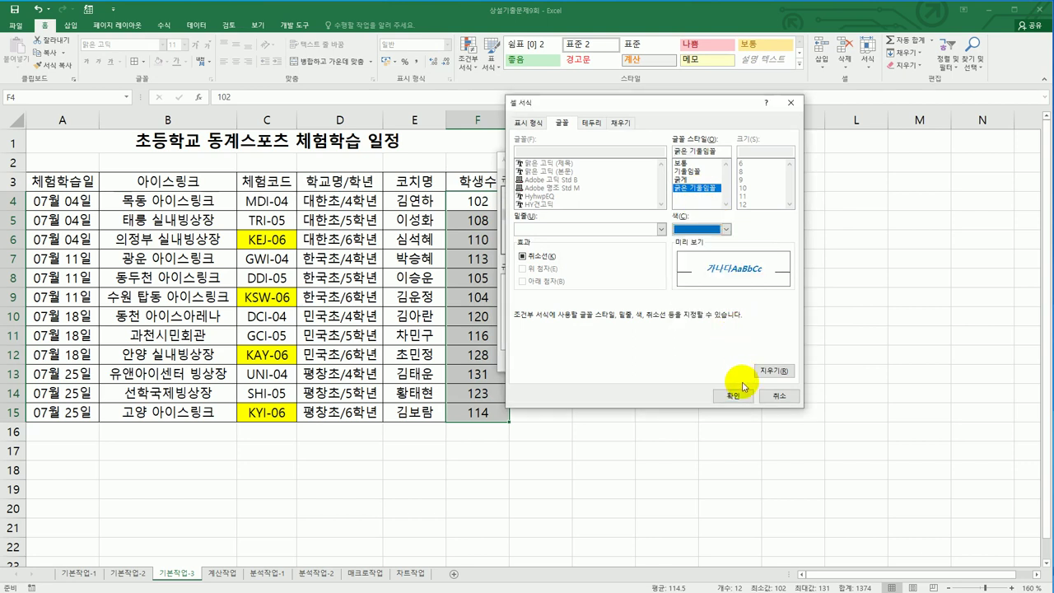
{"action": "left_click", "coordinate": [731, 395]}
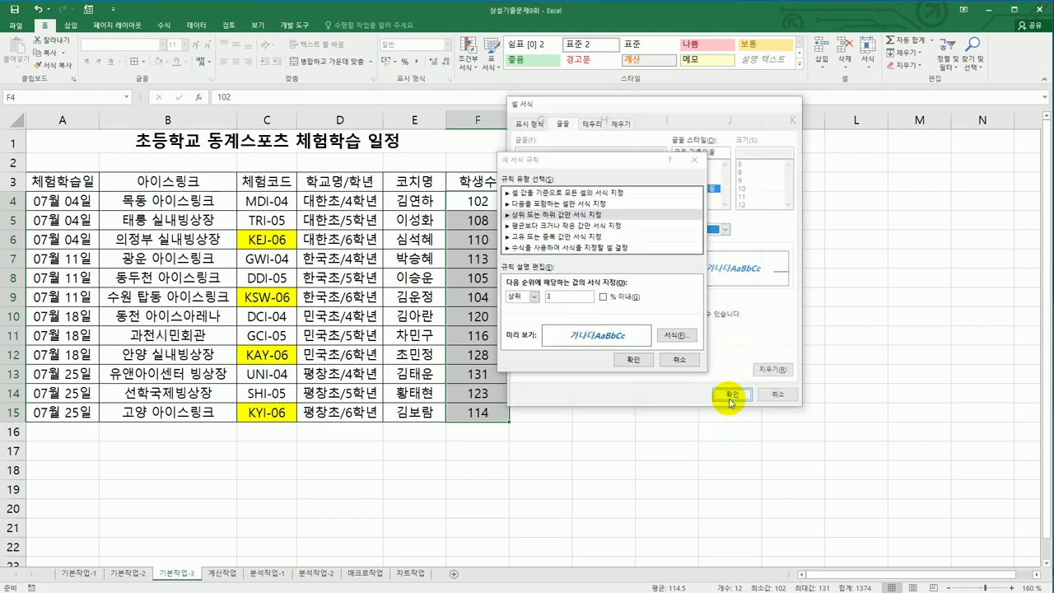
{"action": "left_click", "coordinate": [631, 360]}
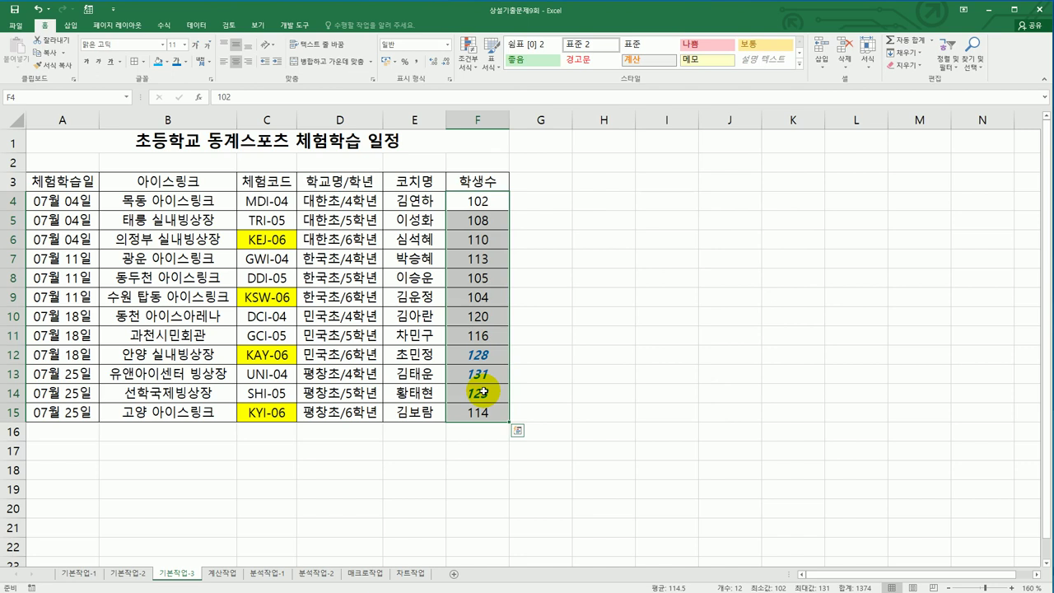
- Review the conditional formatting rules set on the 학생수 range F4:F15 without changing them
{"action": "left_click", "coordinate": [471, 71]}
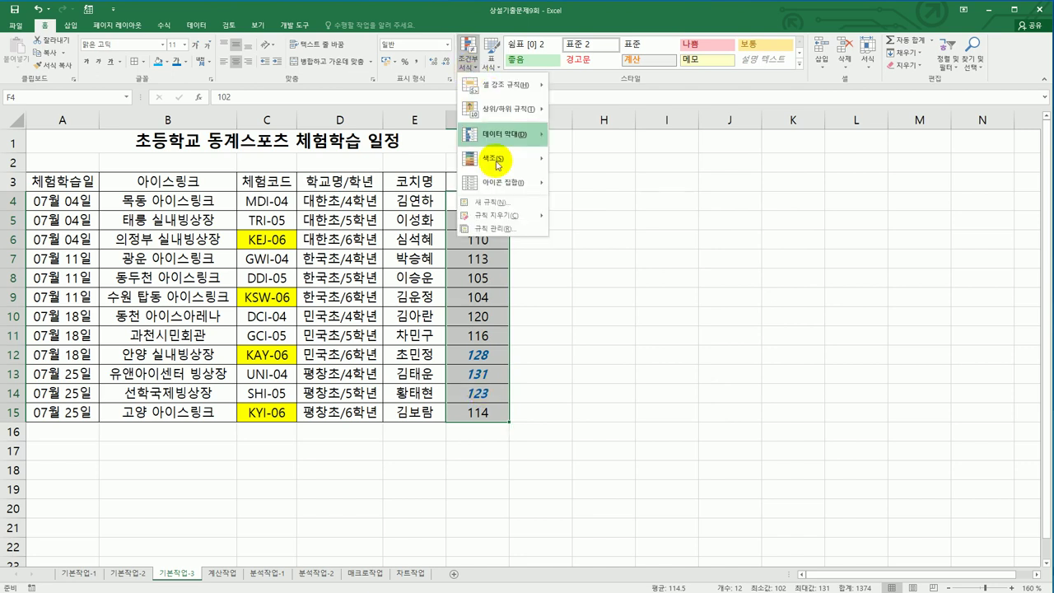
{"action": "left_click", "coordinate": [494, 228]}
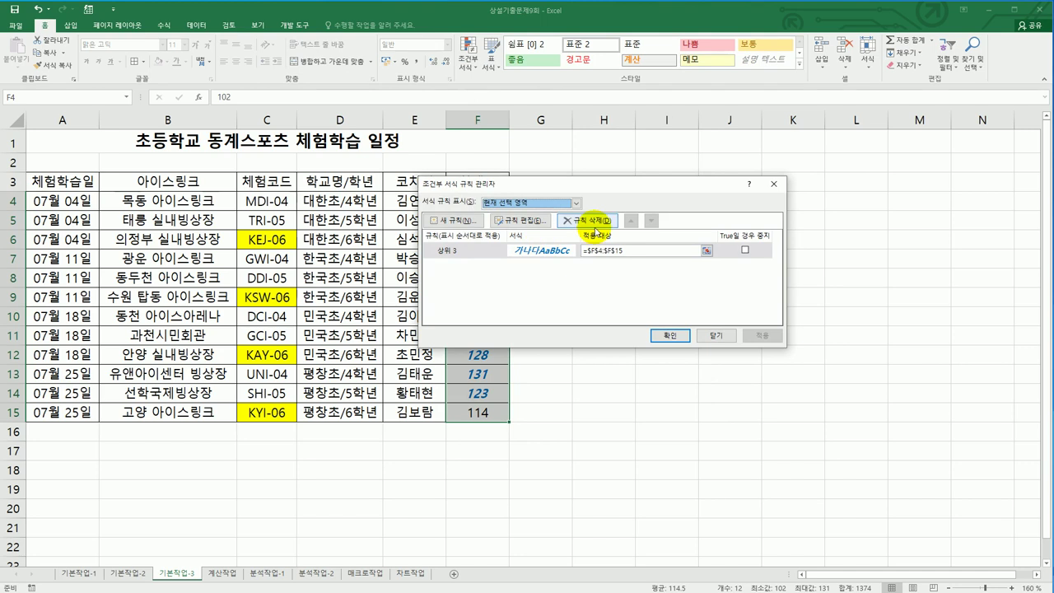
{"action": "left_click", "coordinate": [726, 340]}
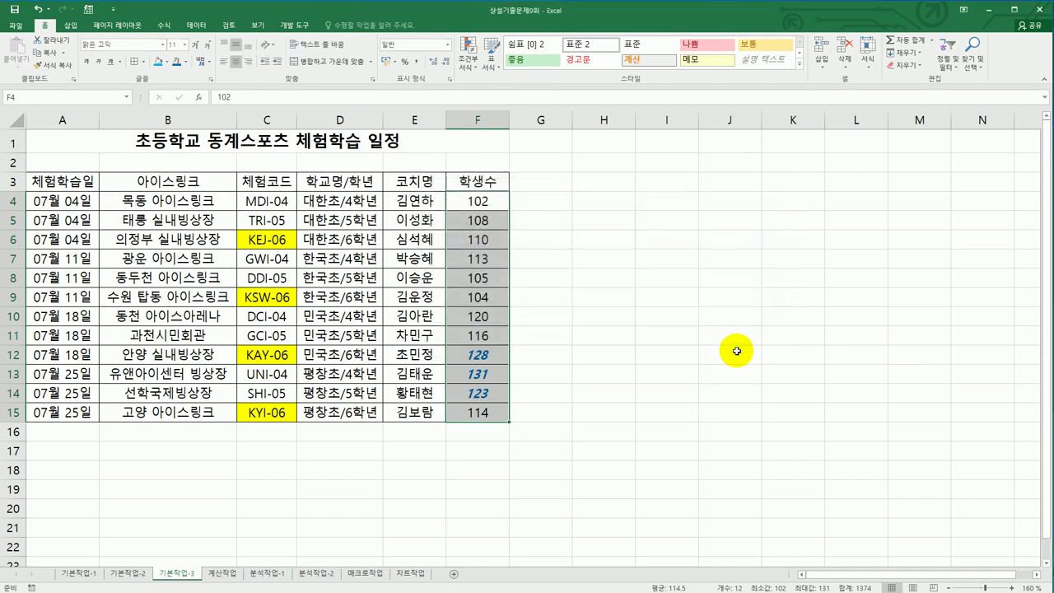
{"action": "left_click", "coordinate": [733, 350]}
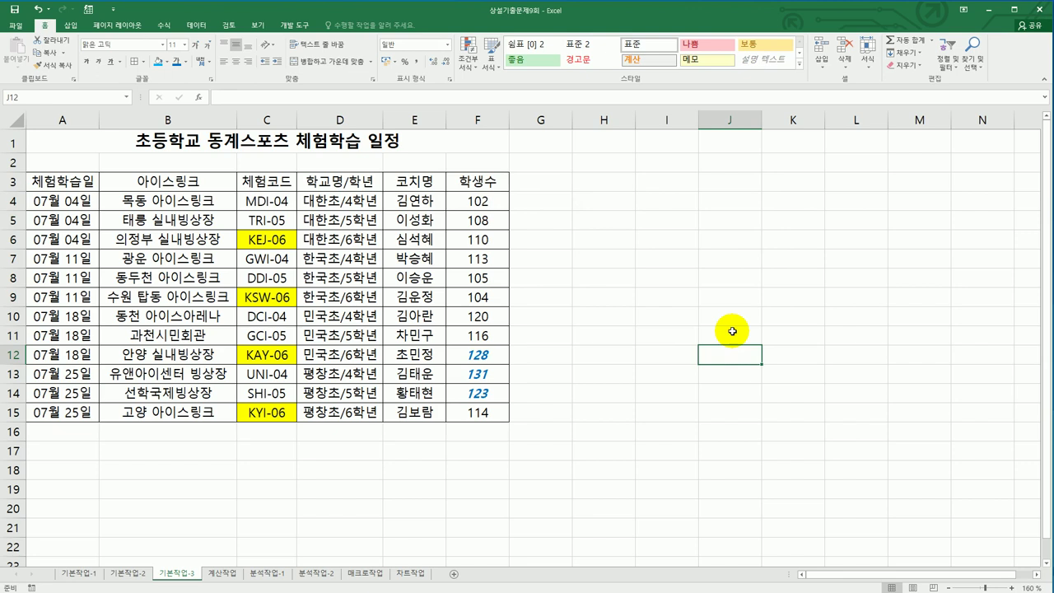
- On the 계산작업 sheet, enter the formula =PROPER(C3) in cell E3 of the 국가명(팀명) column in 표1
{"action": "left_click", "coordinate": [239, 579]}
{"action": "scroll", "coordinate": [408, 469], "scroll_direction": "up", "scroll_amount": 3}
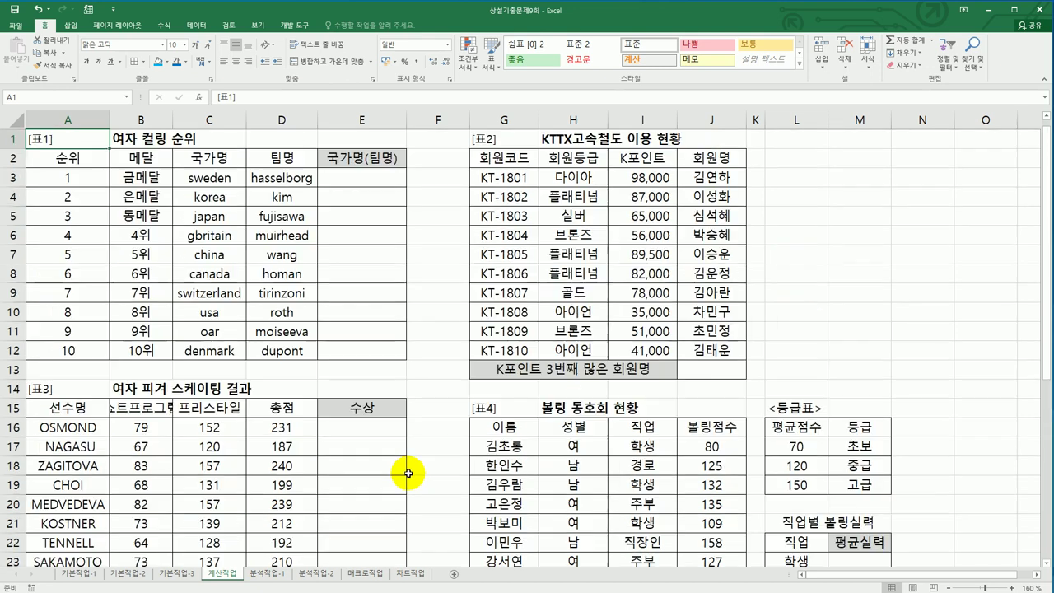
{"action": "left_click", "coordinate": [352, 177]}
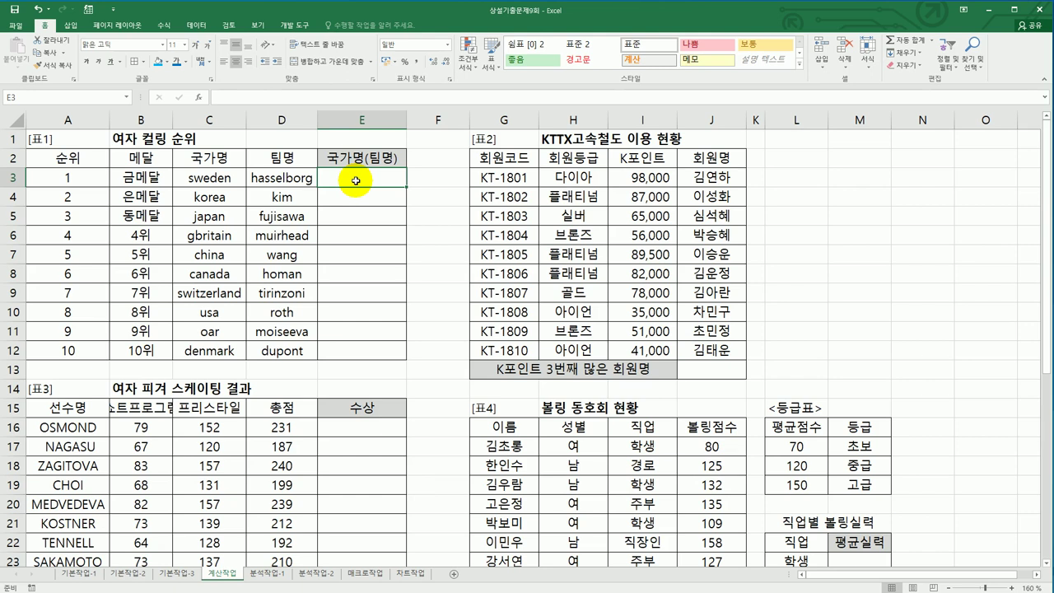
{"action": "type", "text": "="}
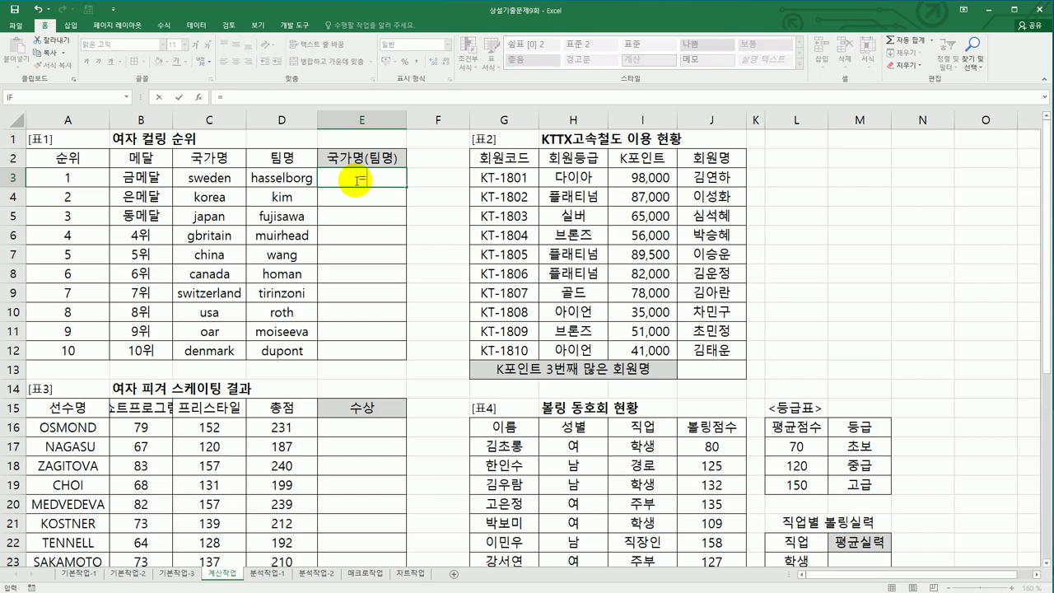
{"action": "type", "text": "pr"}
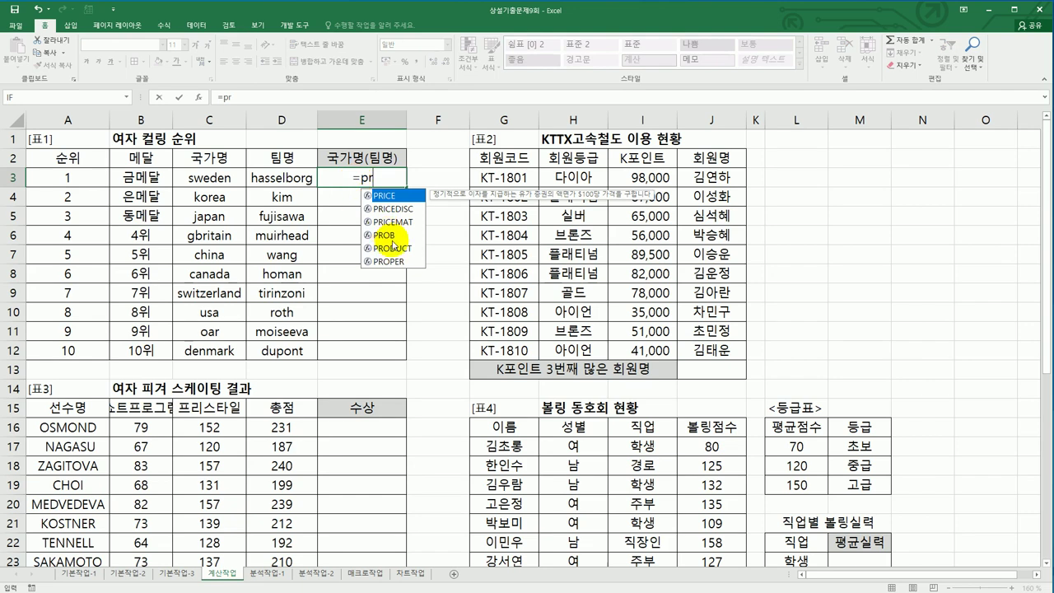
{"action": "double_click", "coordinate": [393, 262]}
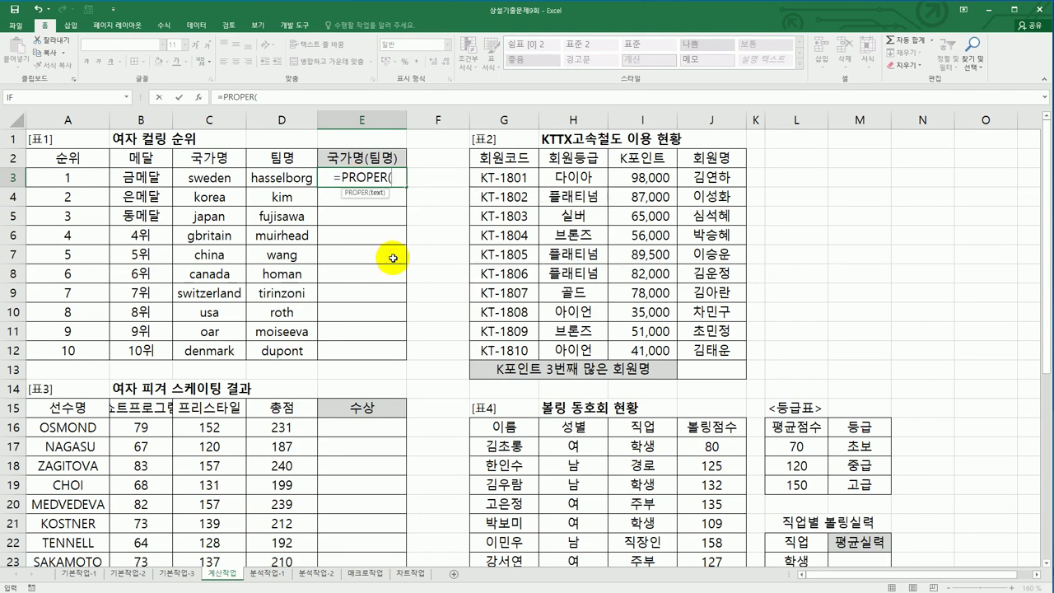
{"action": "left_click", "coordinate": [223, 179]}
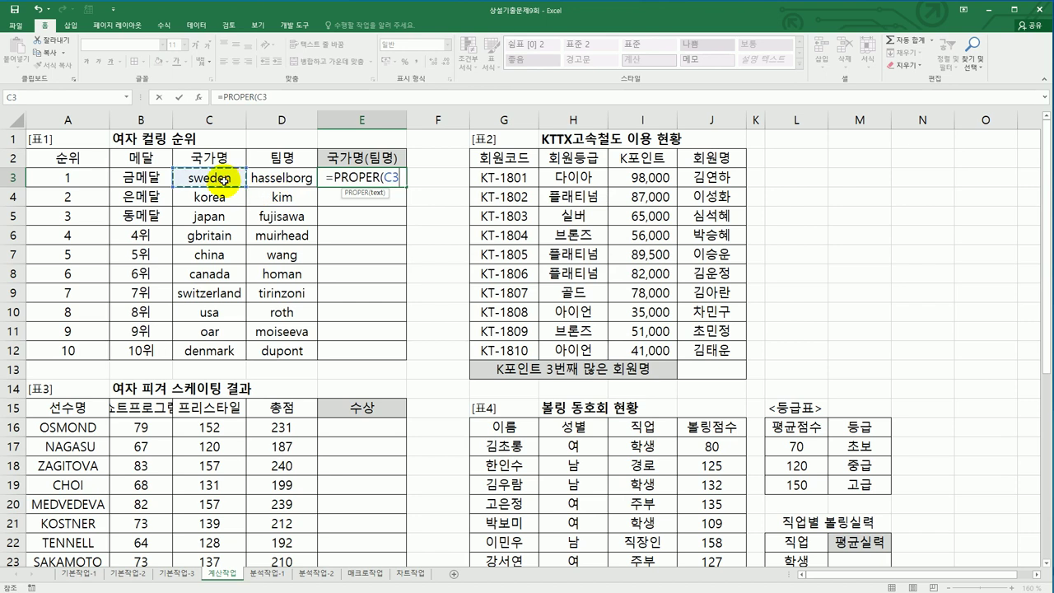
{"action": "type", "text": ")"}
{"action": "key", "text": "Return"}
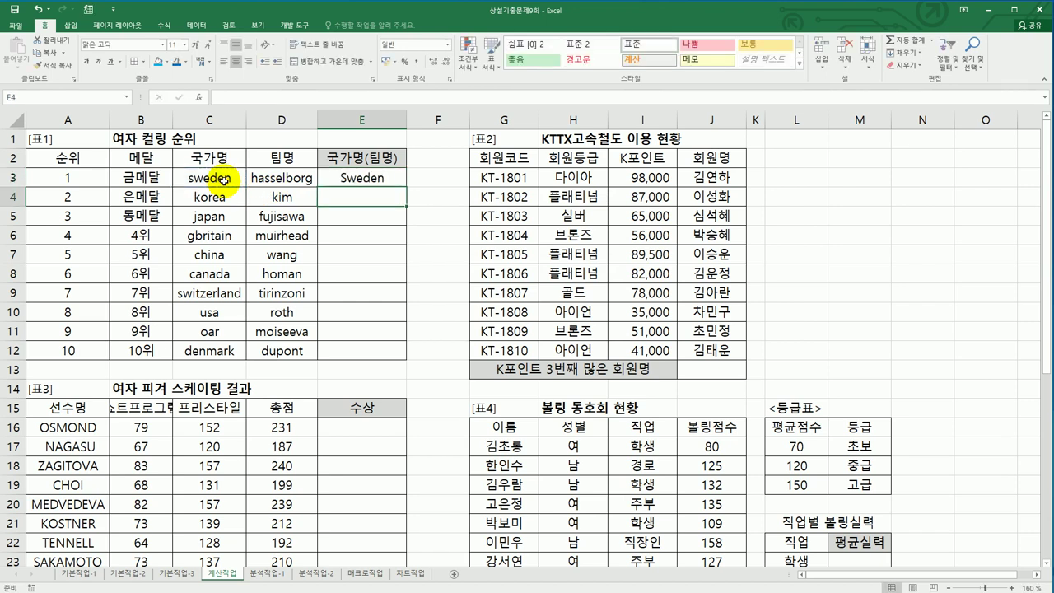
- Append &"("& to the PROPER formula in E3 to add an opening parenthesis after the country name
{"action": "left_click", "coordinate": [344, 177]}
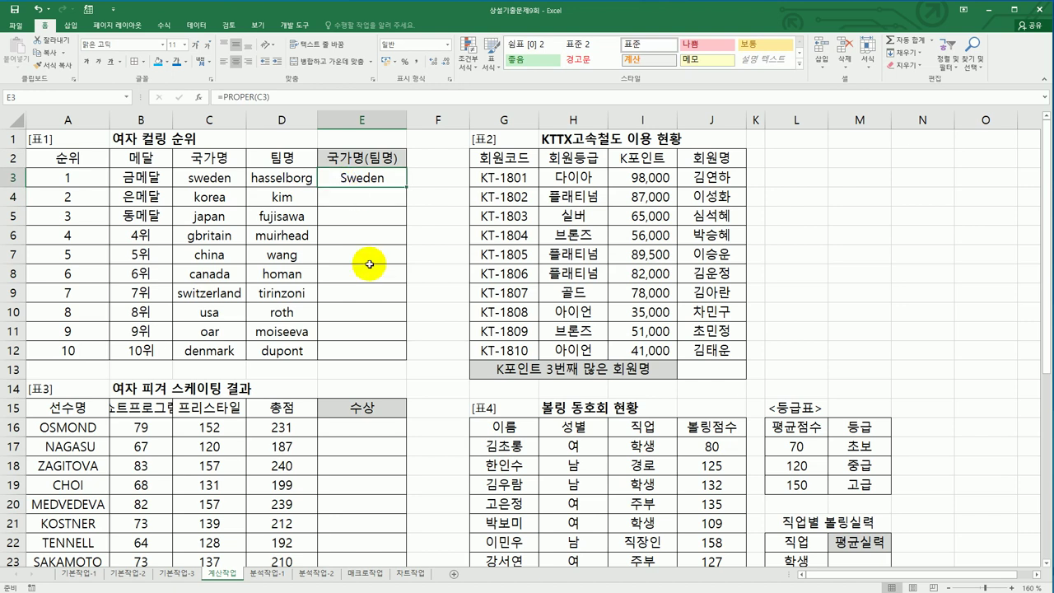
{"action": "double_click", "coordinate": [380, 177]}
{"action": "left_click", "coordinate": [404, 177]}
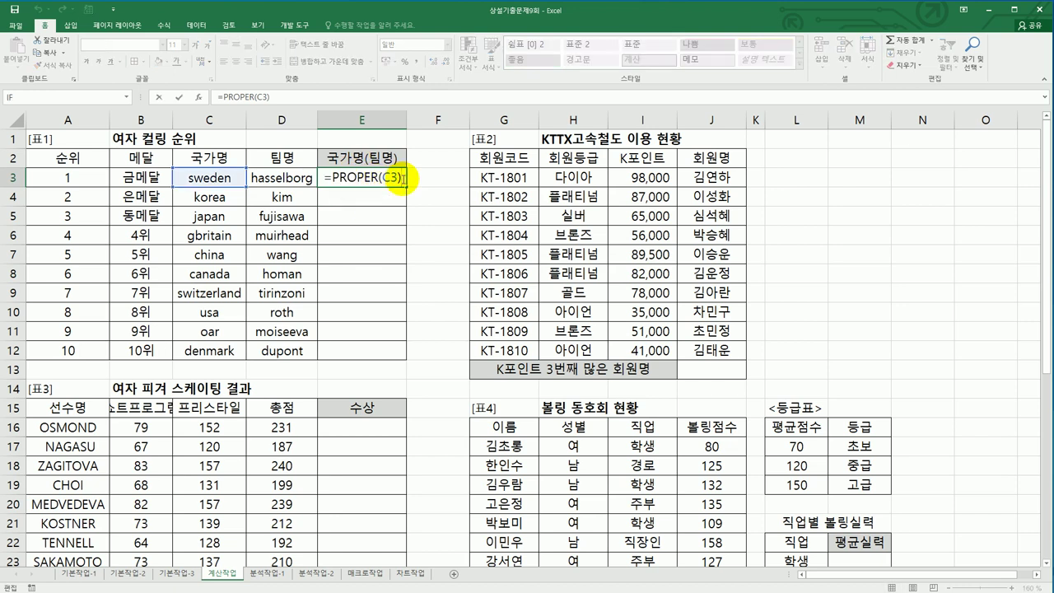
{"action": "key", "text": "Escape"}
{"action": "double_click", "coordinate": [403, 177]}
{"action": "type", "text": "&\"("}
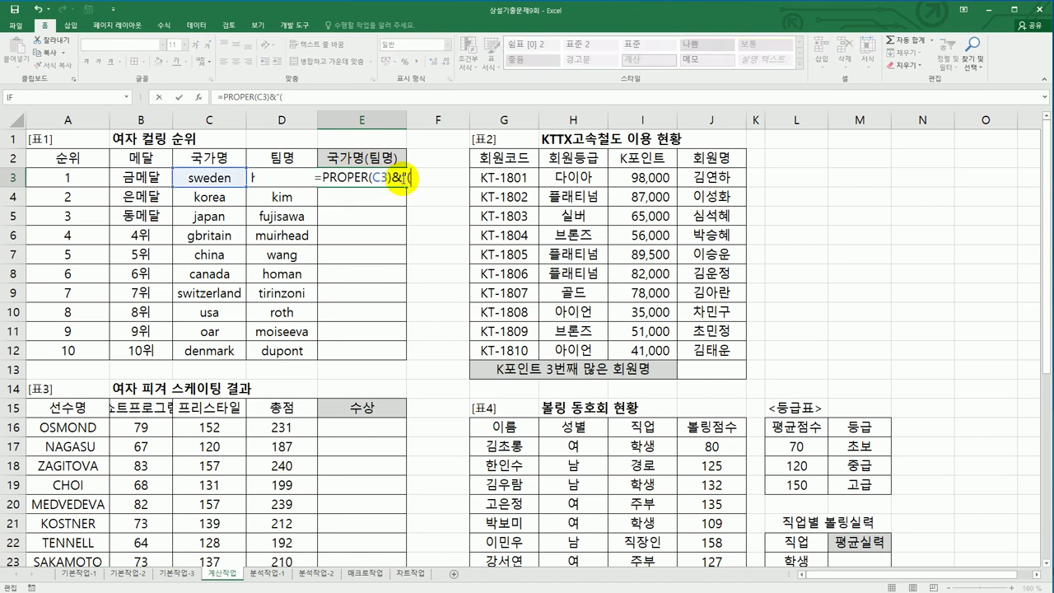
{"action": "type", "text": "\""}
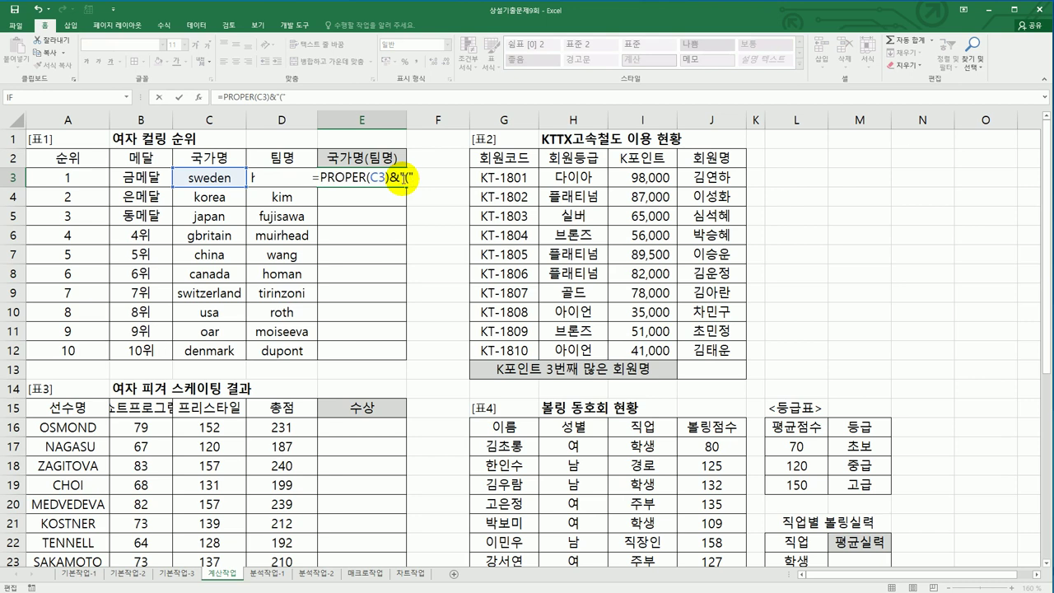
{"action": "type", "text": "&"}
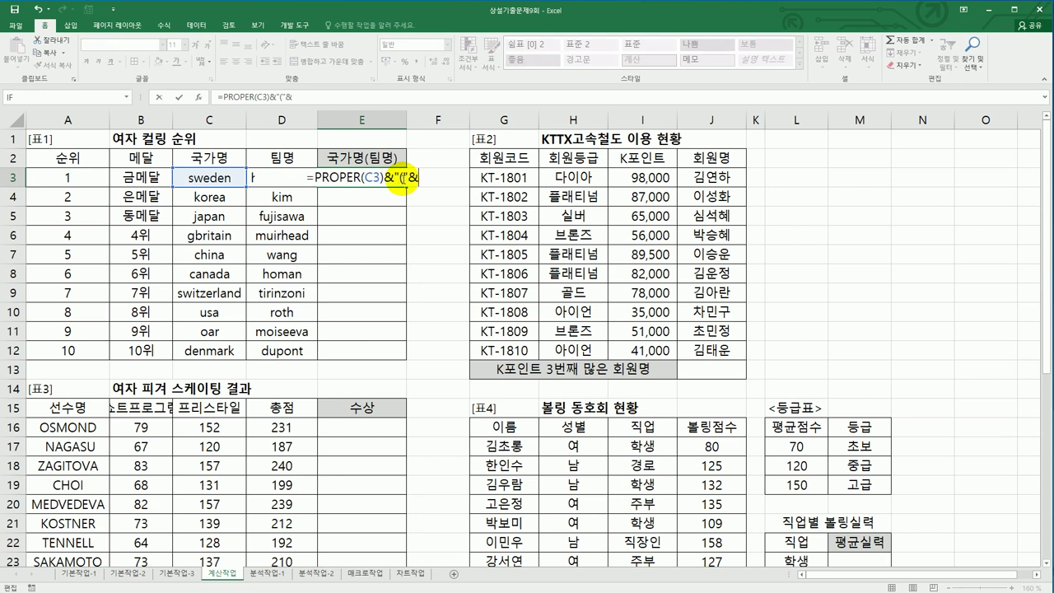
- Complete the E3 formula with UPPER(D3)&")" so the team name follows in capitals, keeping E3 selected
{"action": "type", "text": "upp"}
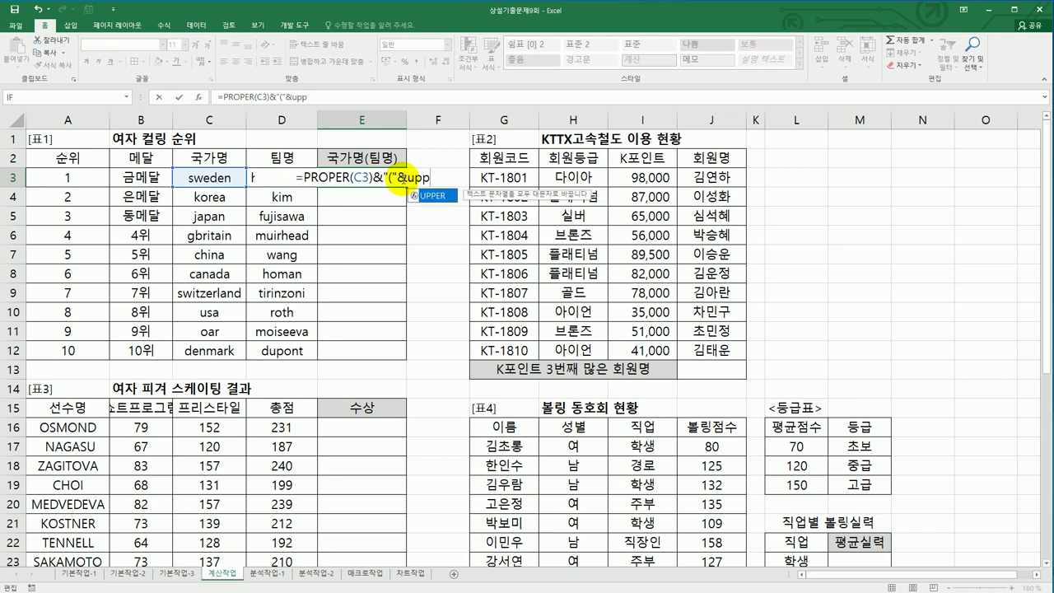
{"action": "double_click", "coordinate": [430, 195]}
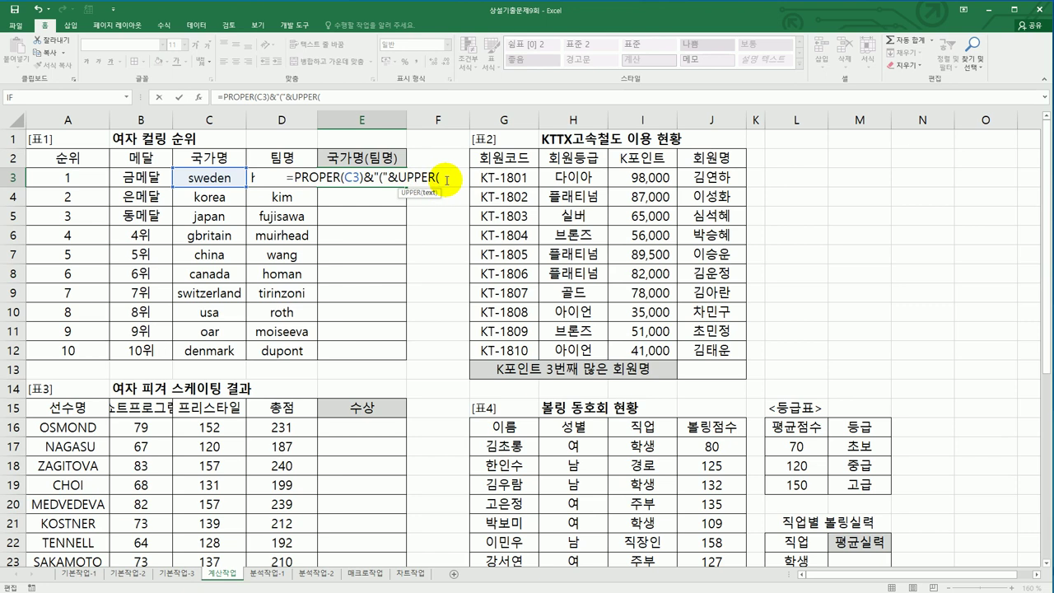
{"action": "type", "text": "d3"}
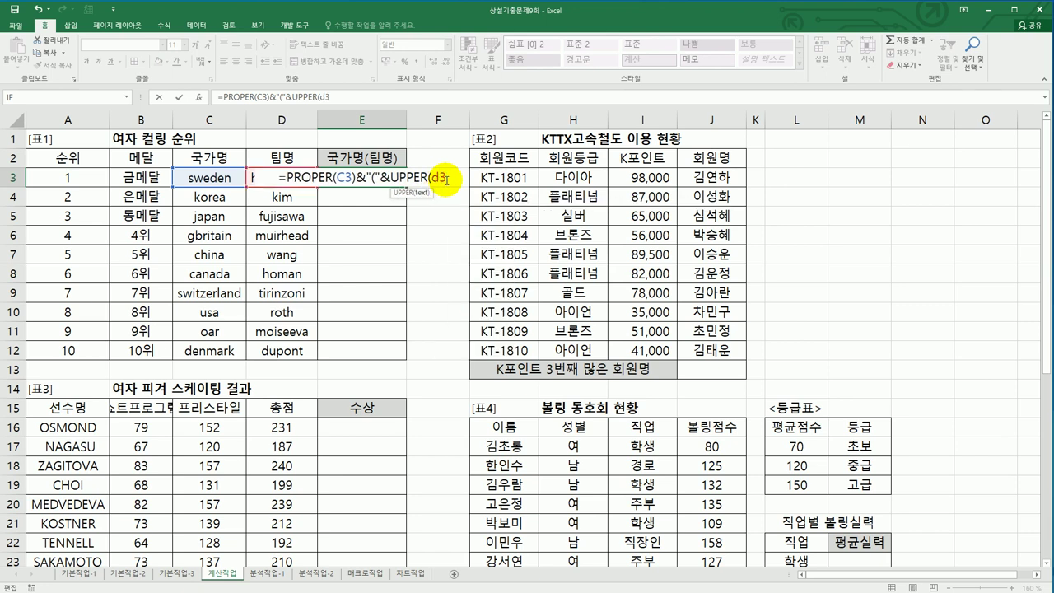
{"action": "type", "text": ")"}
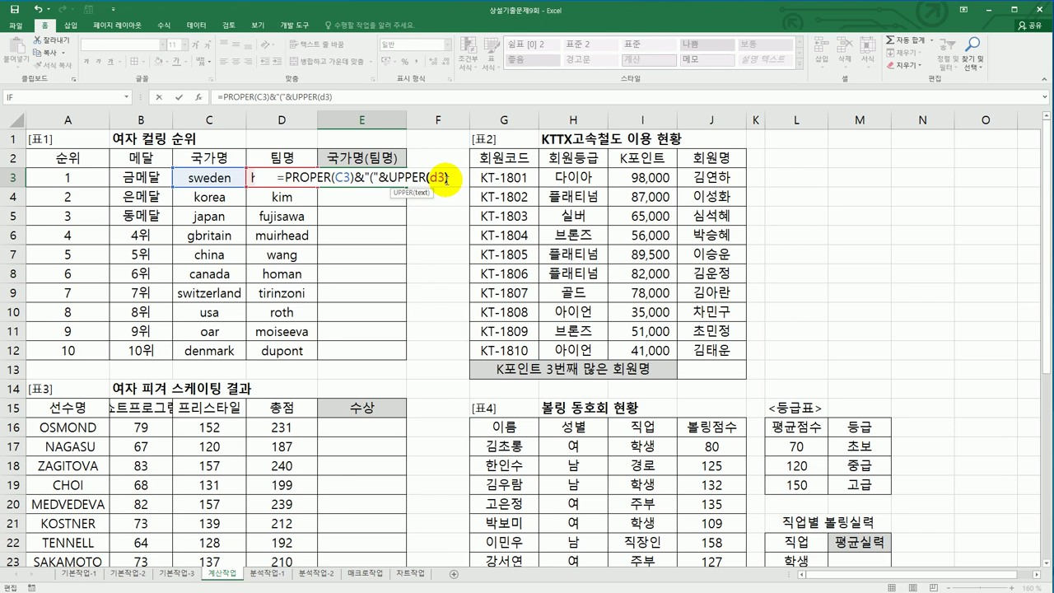
{"action": "type", "text": "&"}
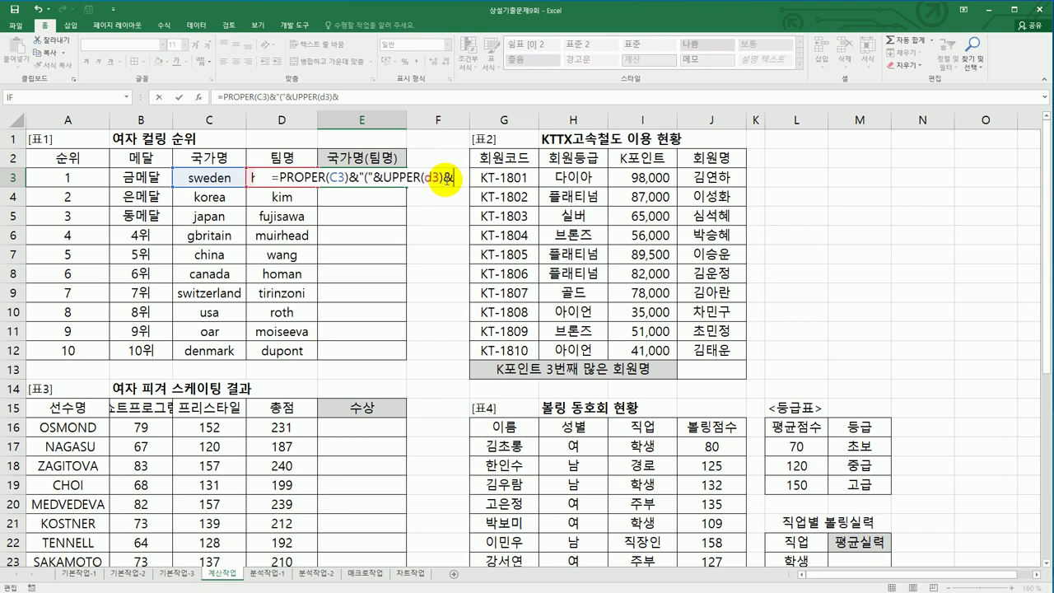
{"action": "type", "text": "\")\""}
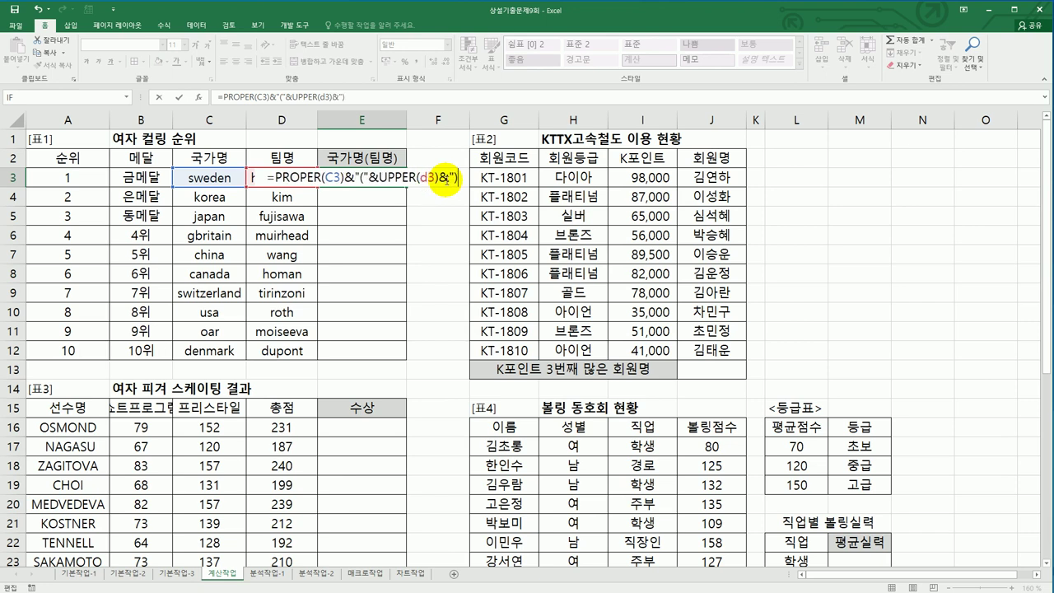
{"action": "key", "text": "ctrl+Return"}
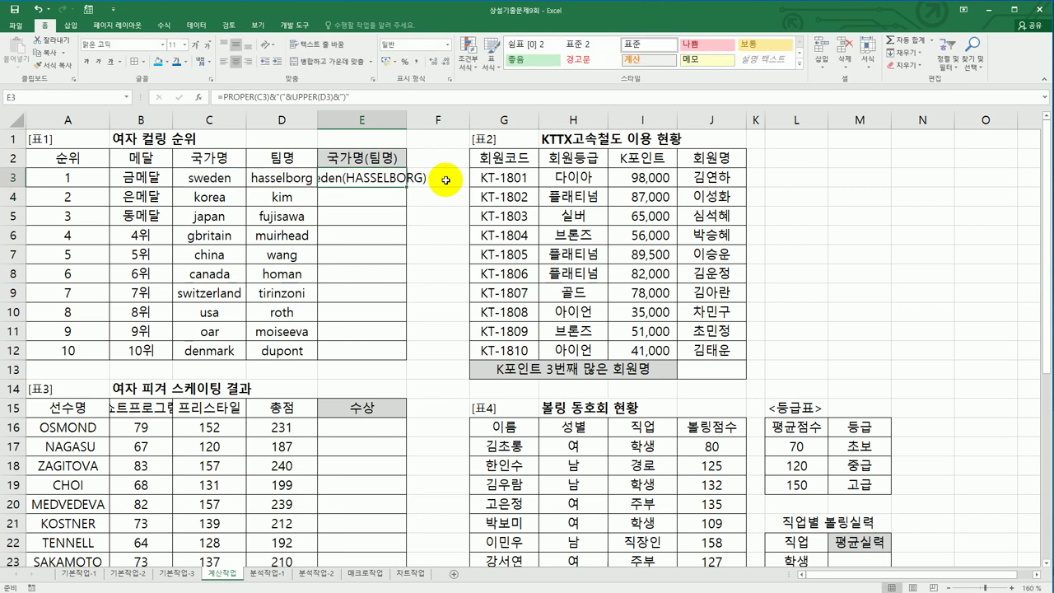
- Autofit column E to its contents and fill the E3 formula down through E12
{"action": "double_click", "coordinate": [406, 119]}
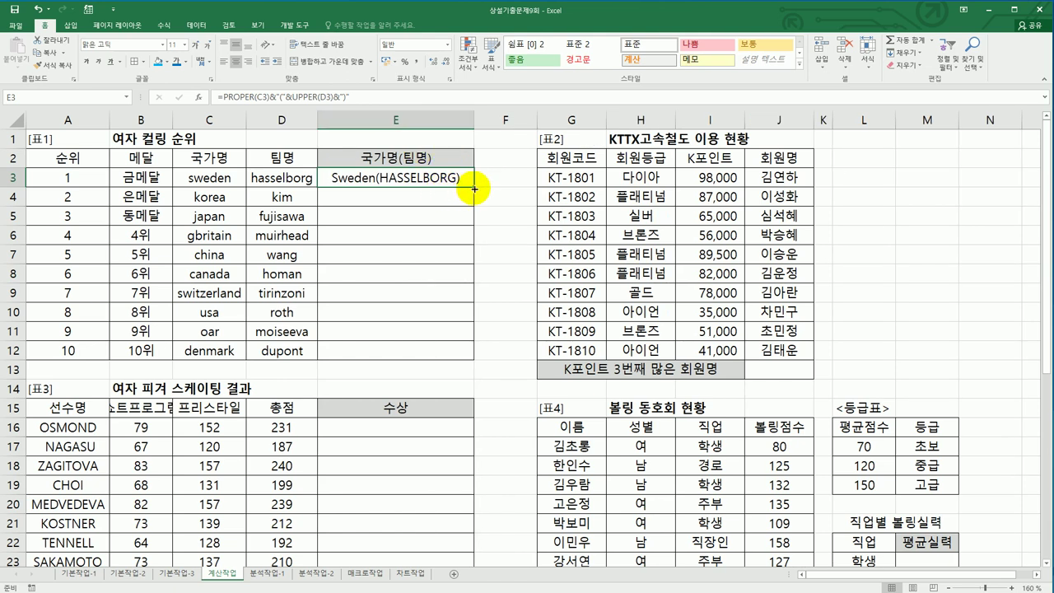
{"action": "left_click_drag", "start_coordinate": [475, 184], "coordinate": [468, 363]}
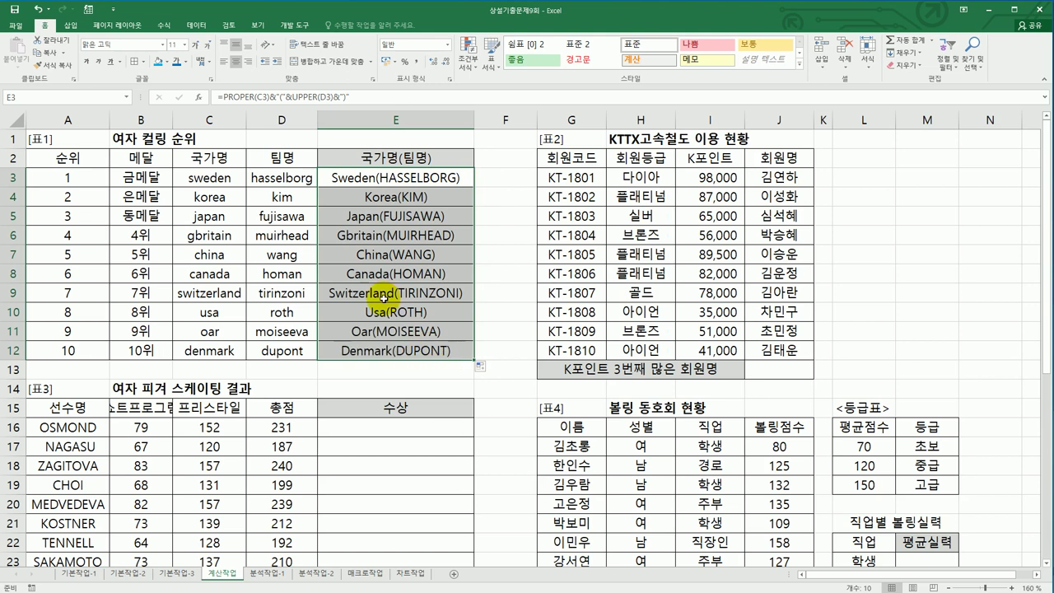
{"action": "left_click", "coordinate": [409, 350]}
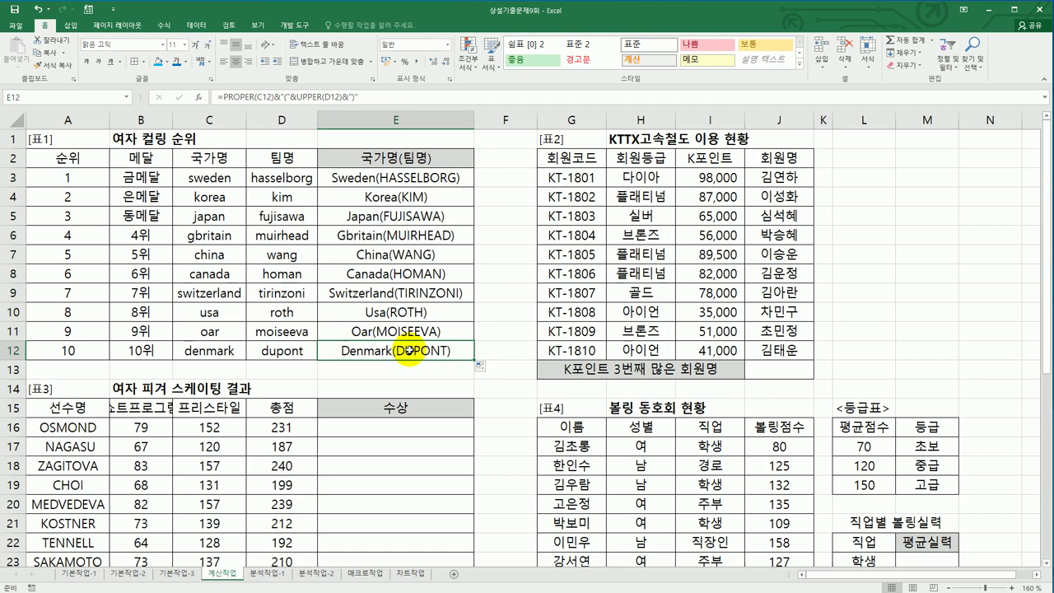
- Enter =LARGE(I3:I12,3) in J13 of 표2 to get the third-highest K포인트
{"action": "left_click", "coordinate": [766, 370]}
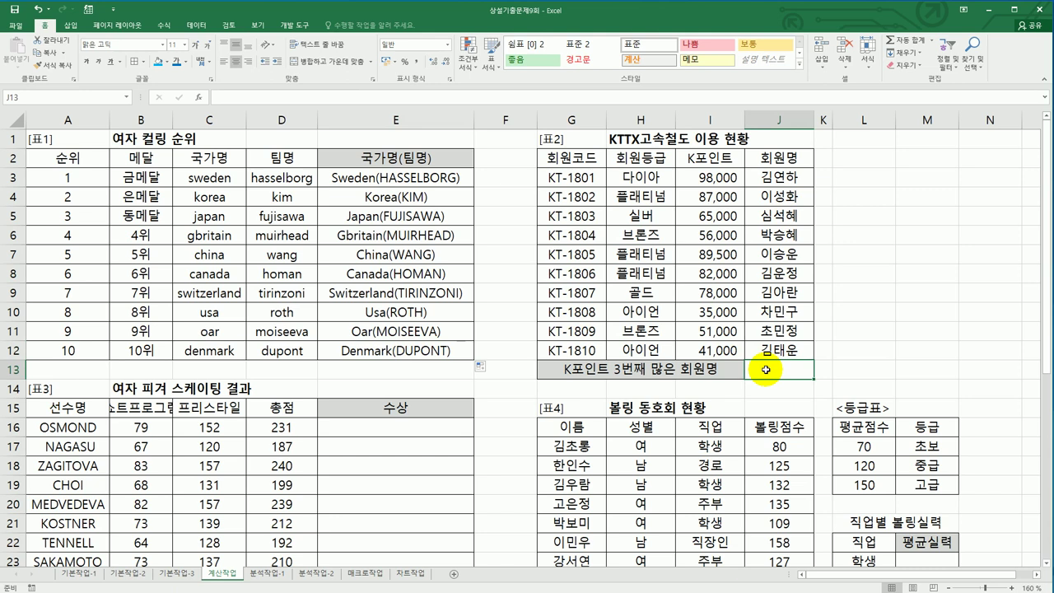
{"action": "type", "text": "="}
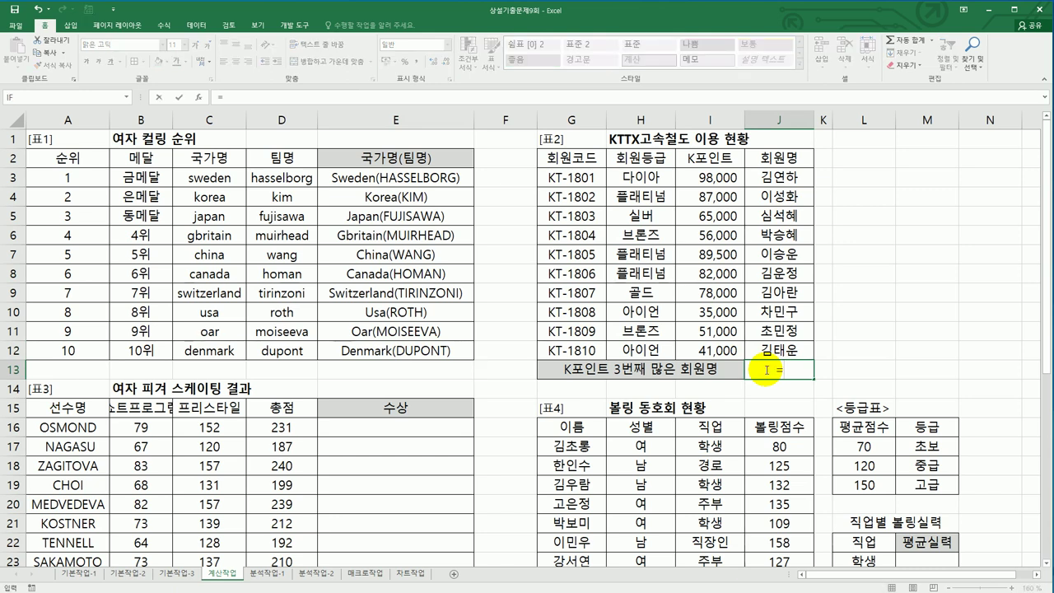
{"action": "type", "text": "l"}
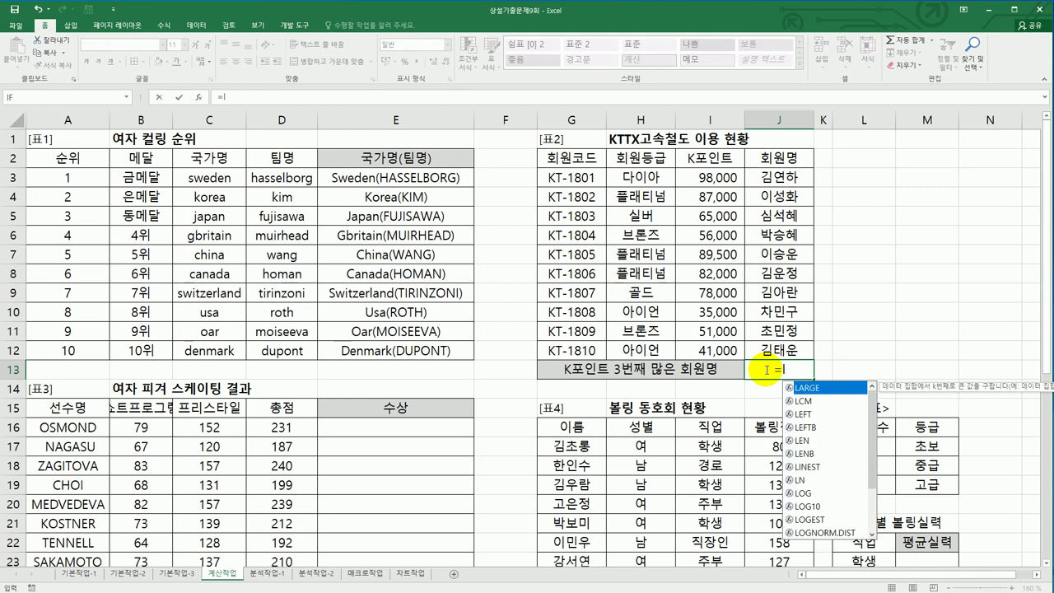
{"action": "double_click", "coordinate": [823, 389]}
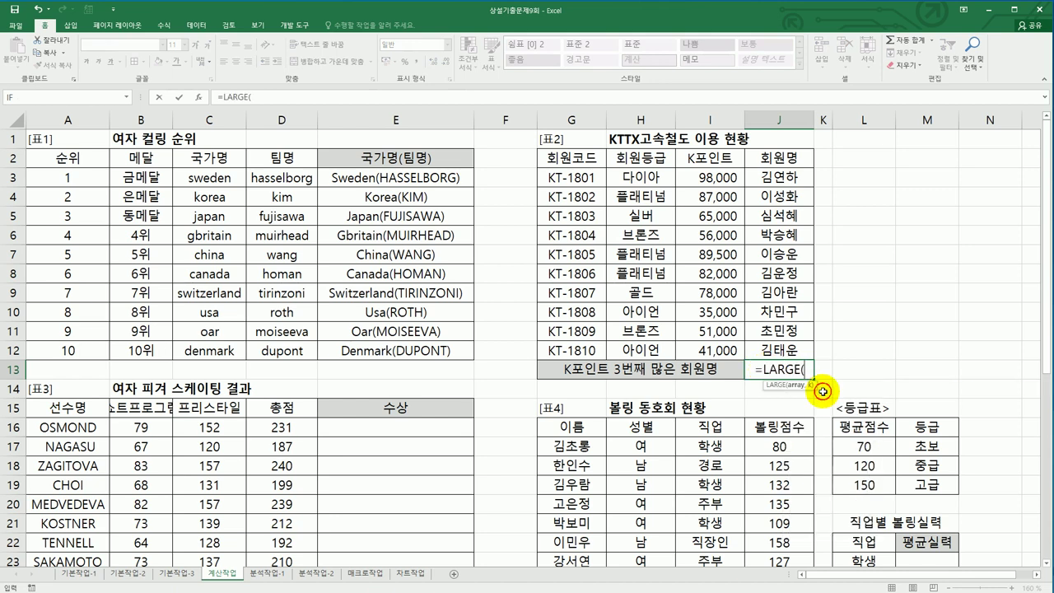
{"action": "left_click_drag", "start_coordinate": [713, 176], "coordinate": [707, 347]}
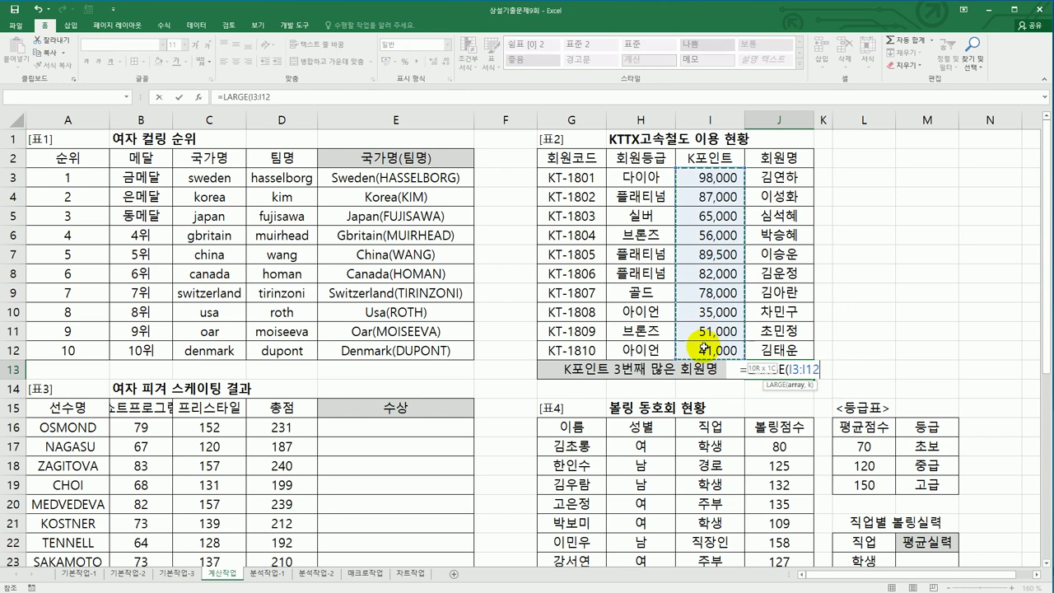
{"action": "type", "text": ",3"}
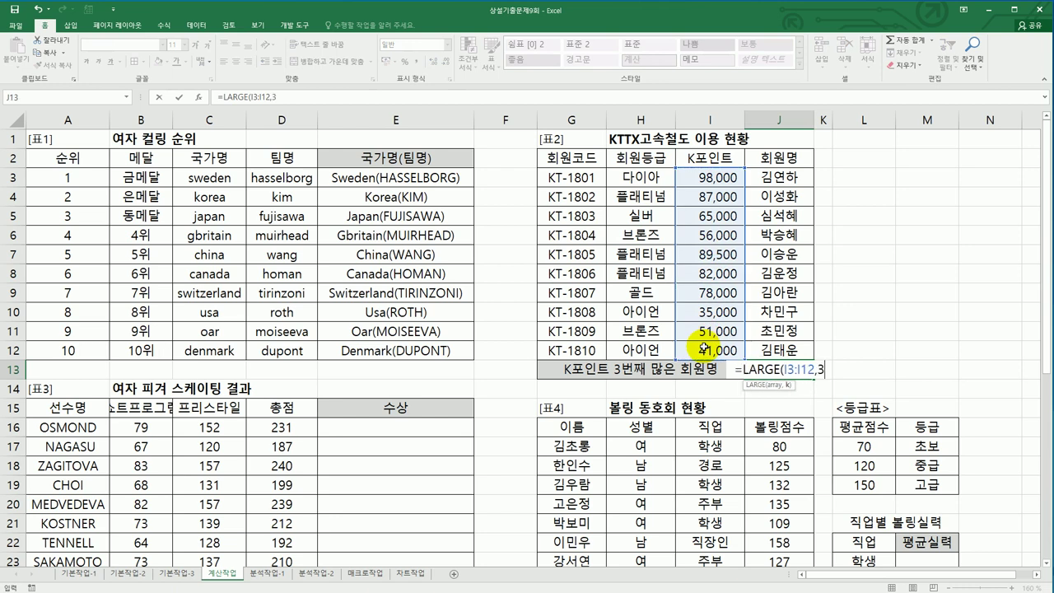
{"action": "type", "text": ")"}
{"action": "key", "text": "Return"}
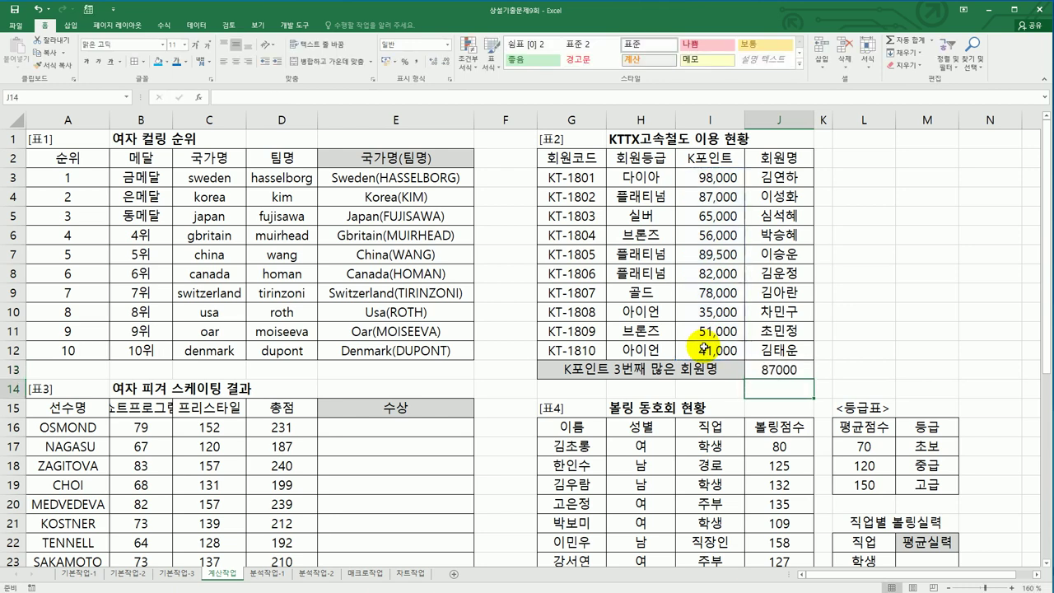
- Wrap the LARGE formula in J13 in a VLOOKUP function, using it as the lookup value
{"action": "left_click", "coordinate": [756, 369]}
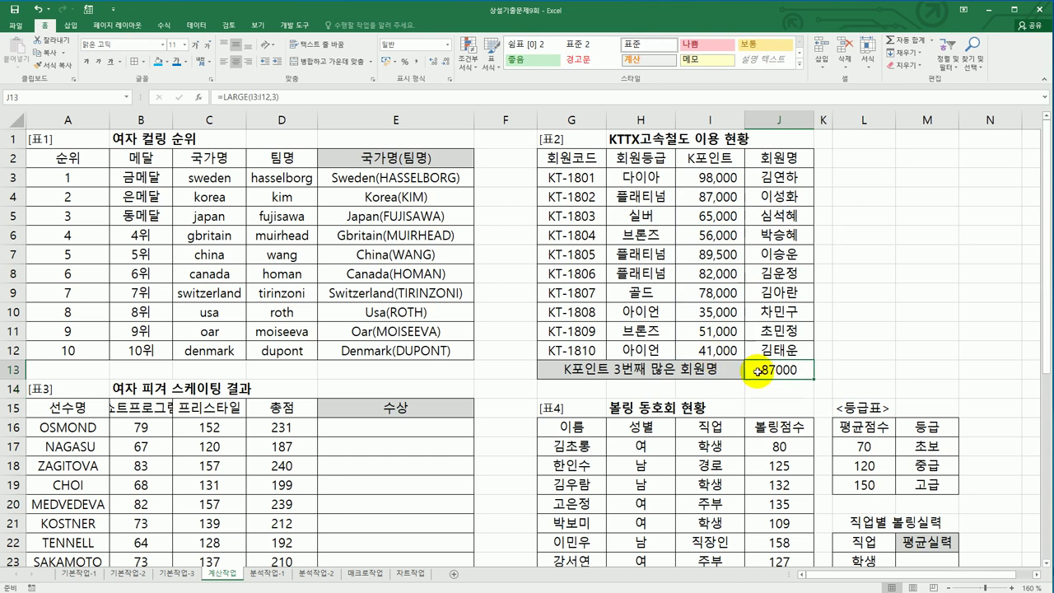
{"action": "left_click", "coordinate": [221, 96]}
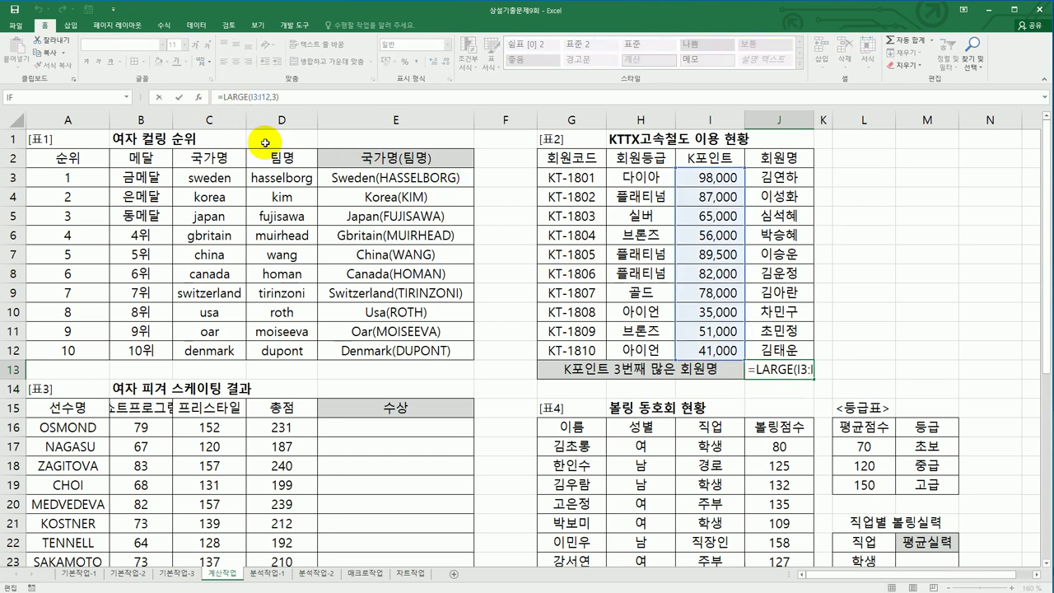
{"action": "type", "text": "vl"}
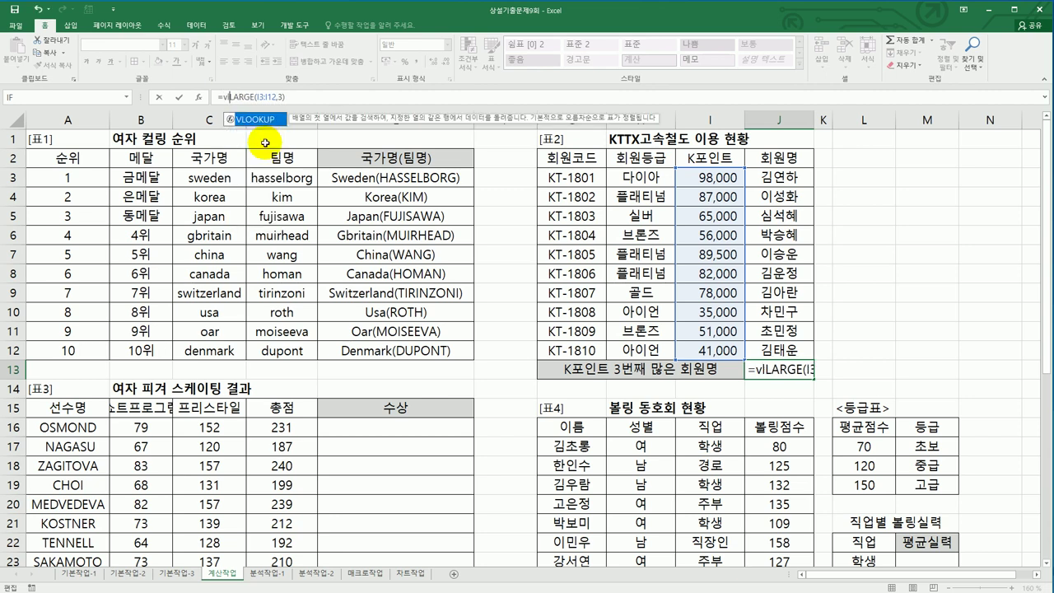
{"action": "double_click", "coordinate": [259, 119]}
{"action": "left_click", "coordinate": [338, 101]}
{"action": "type", "text": ","}
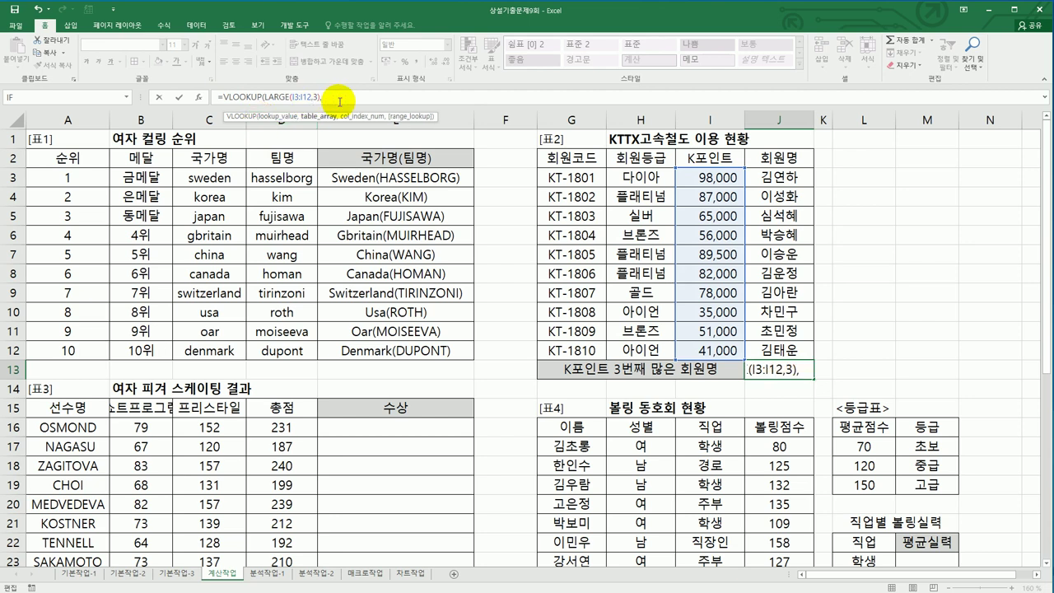
- Through the VLOOKUP function arguments, set Table_array to I3:J12, Col_index_num to 2 and Range_lookup to 0, and apply the formula
{"action": "left_click", "coordinate": [197, 96]}
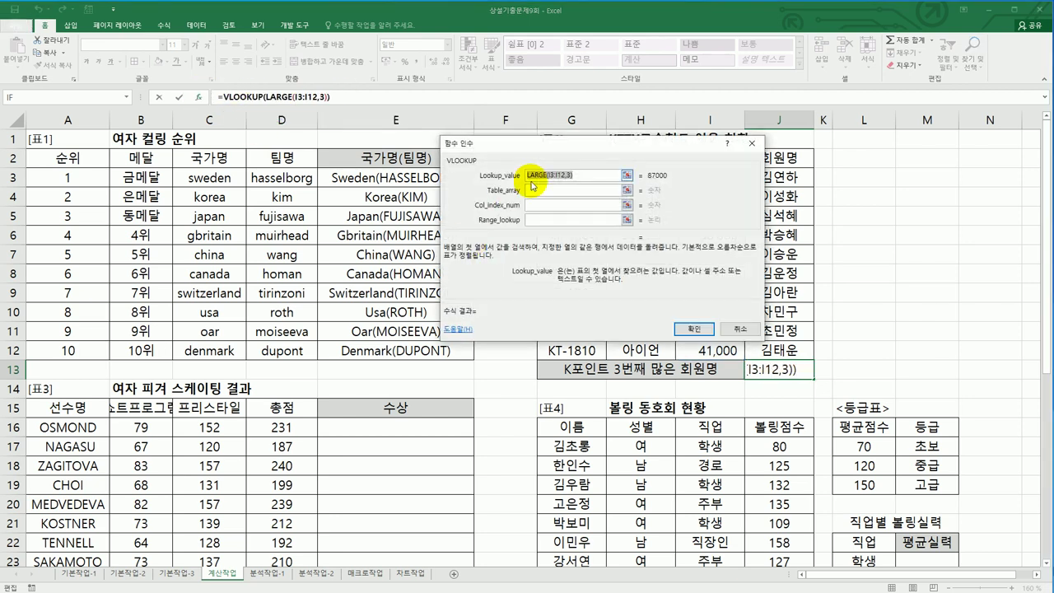
{"action": "left_click_drag", "start_coordinate": [534, 148], "coordinate": [278, 236]}
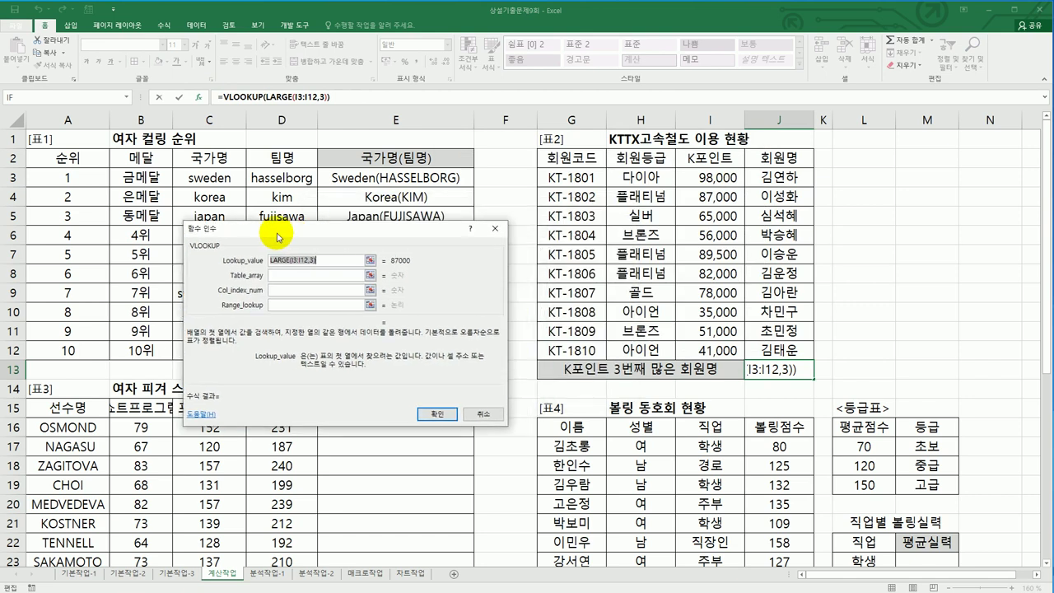
{"action": "left_click", "coordinate": [296, 275]}
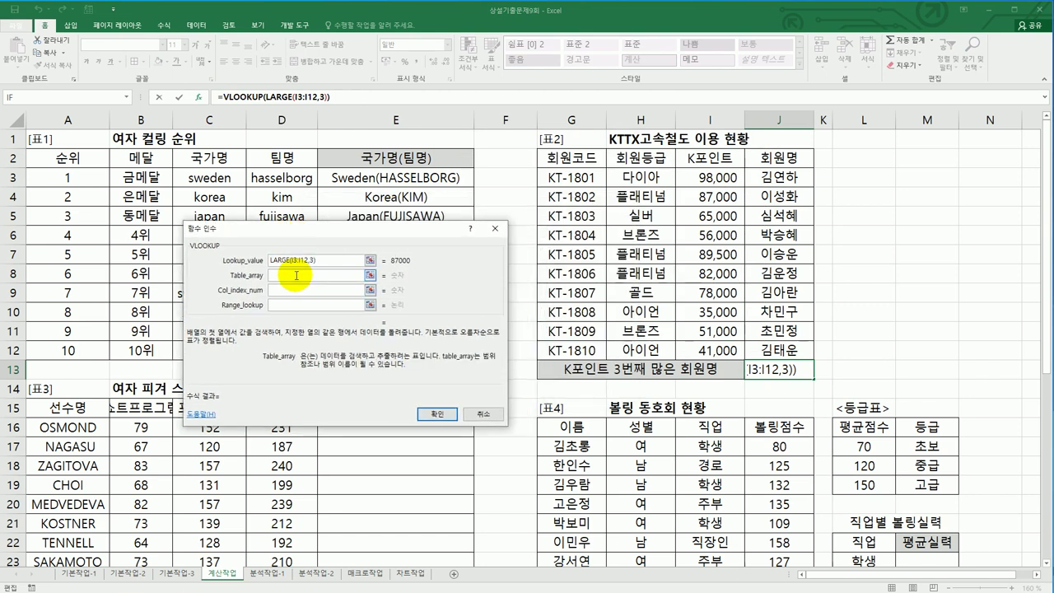
{"action": "left_click_drag", "start_coordinate": [560, 157], "coordinate": [567, 333]}
{"action": "left_click_drag", "start_coordinate": [714, 176], "coordinate": [764, 350]}
{"action": "left_click", "coordinate": [317, 289]}
{"action": "type", "text": "2"}
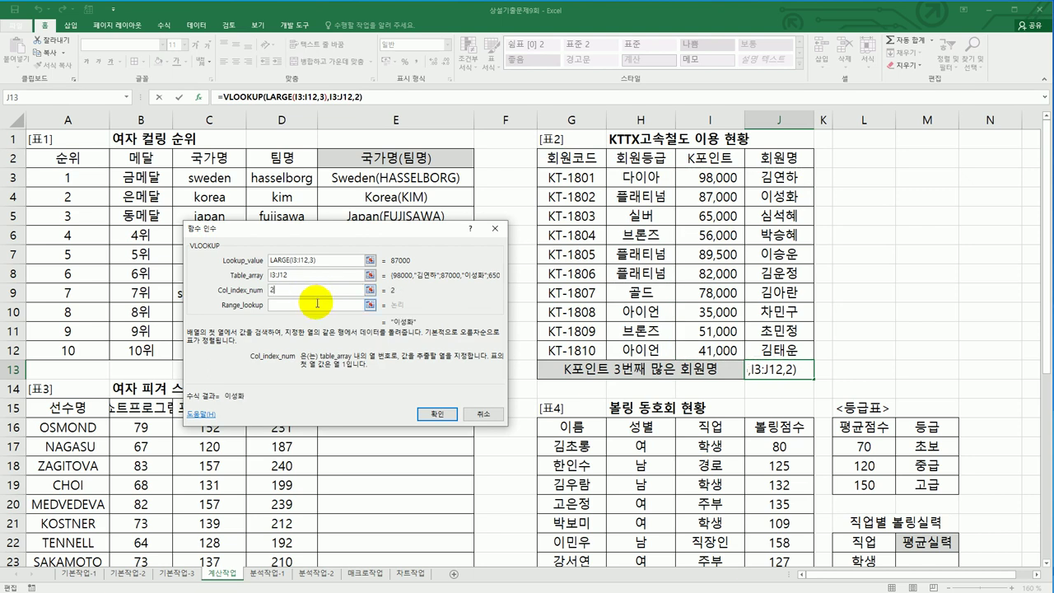
{"action": "left_click", "coordinate": [317, 306]}
{"action": "type", "text": "0"}
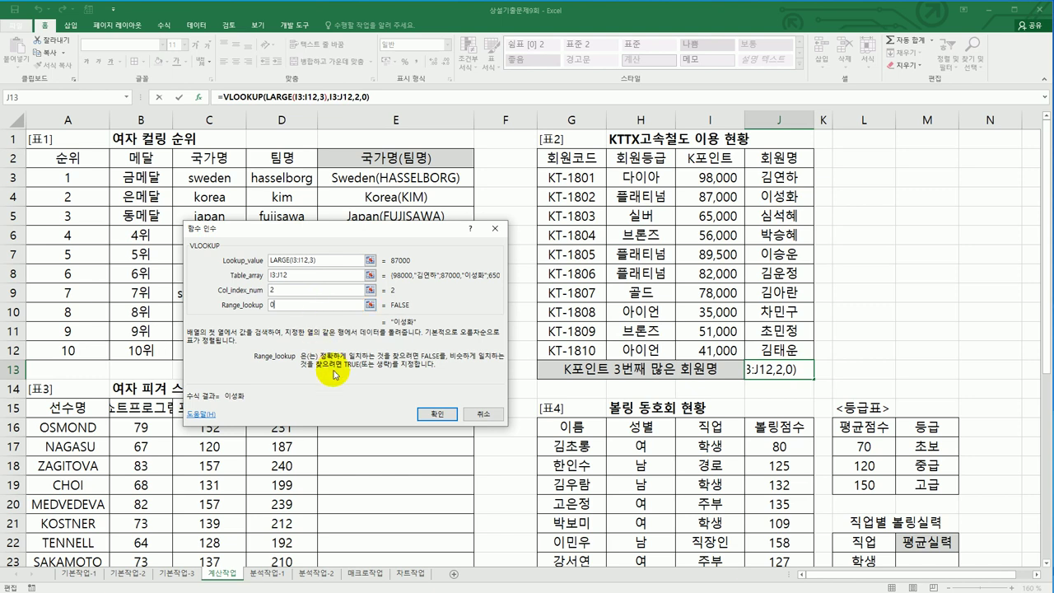
{"action": "left_click", "coordinate": [437, 413]}
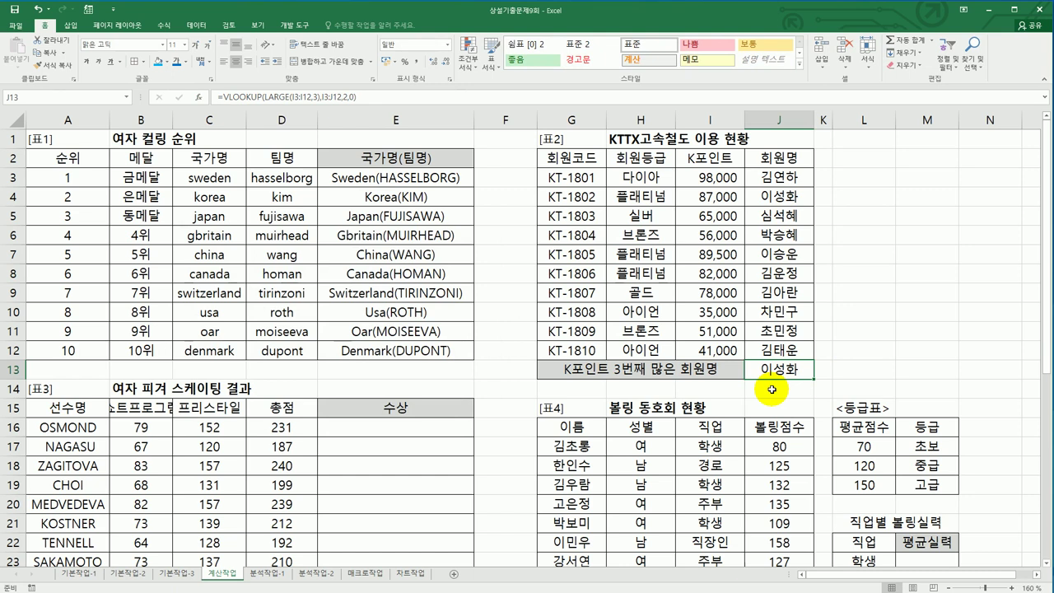
- Start a RANK.EQ formula in E16 of 표3 with the 총점 cell D16 as the number argument
{"action": "left_click", "coordinate": [407, 424]}
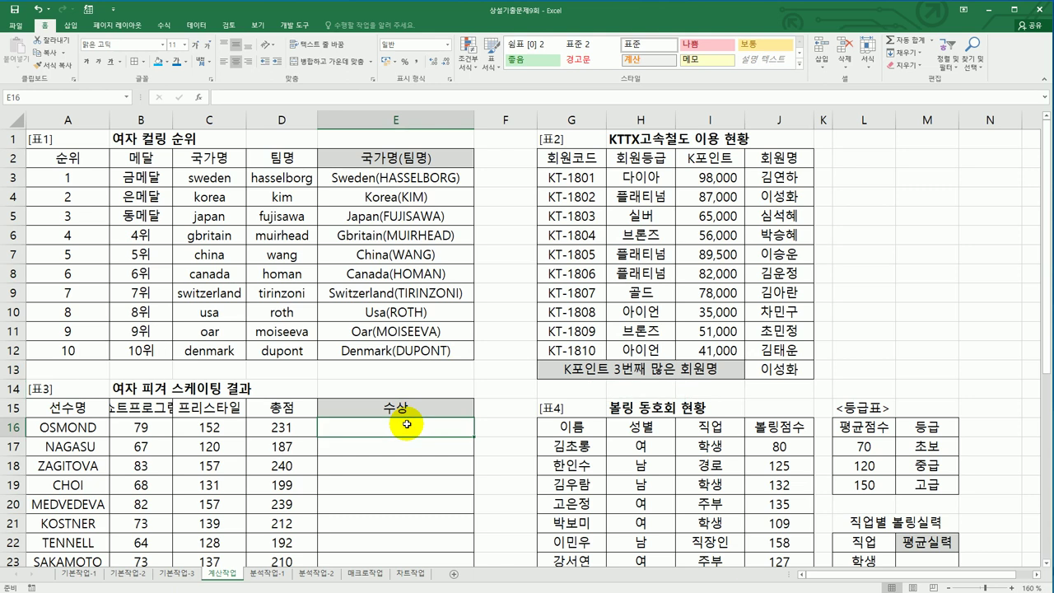
{"action": "scroll", "coordinate": [407, 424], "scroll_direction": "down", "scroll_amount": 2}
{"action": "left_click_drag", "start_coordinate": [281, 312], "coordinate": [298, 480]}
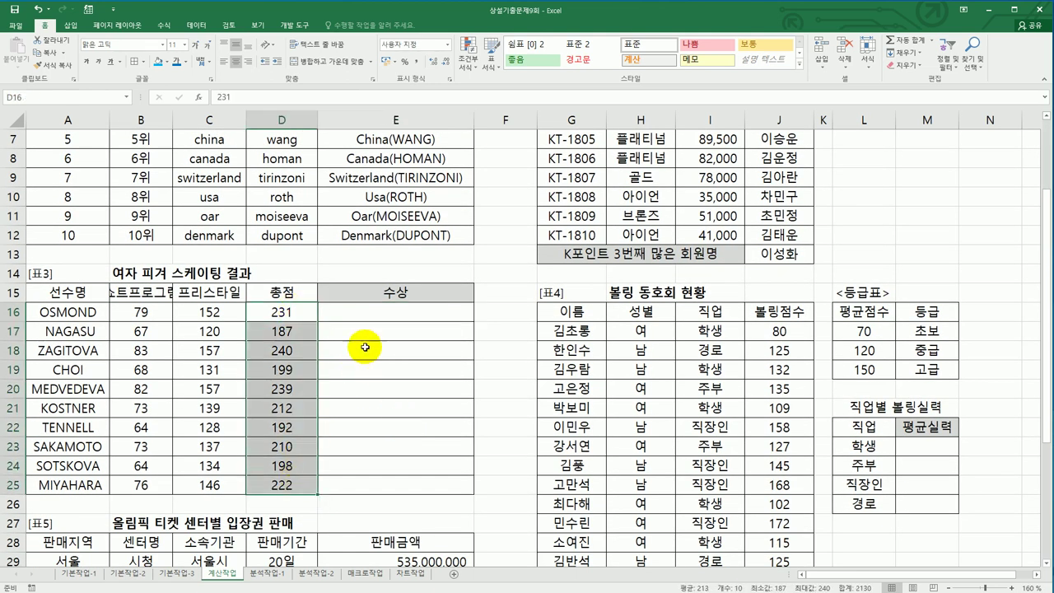
{"action": "left_click", "coordinate": [367, 316]}
{"action": "scroll", "coordinate": [560, 372], "scroll_direction": "down", "scroll_amount": 1}
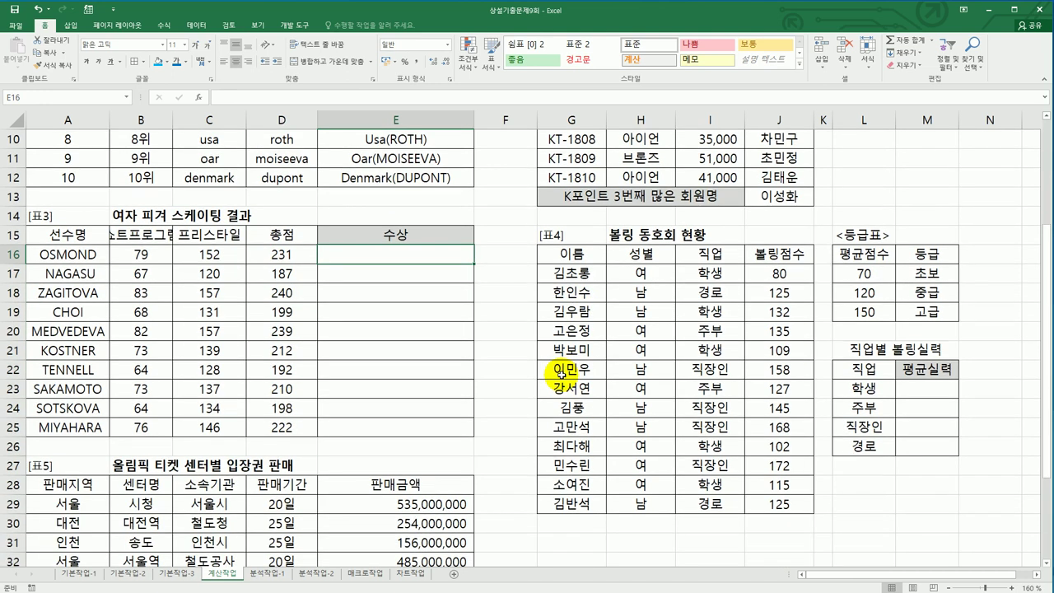
{"action": "type", "text": "="}
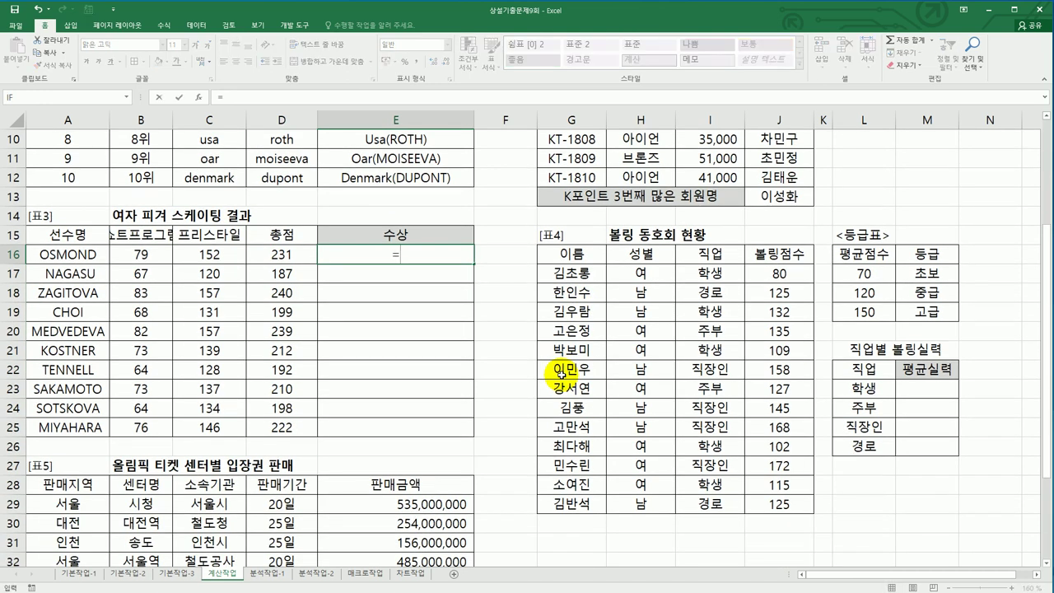
{"action": "type", "text": "ran"}
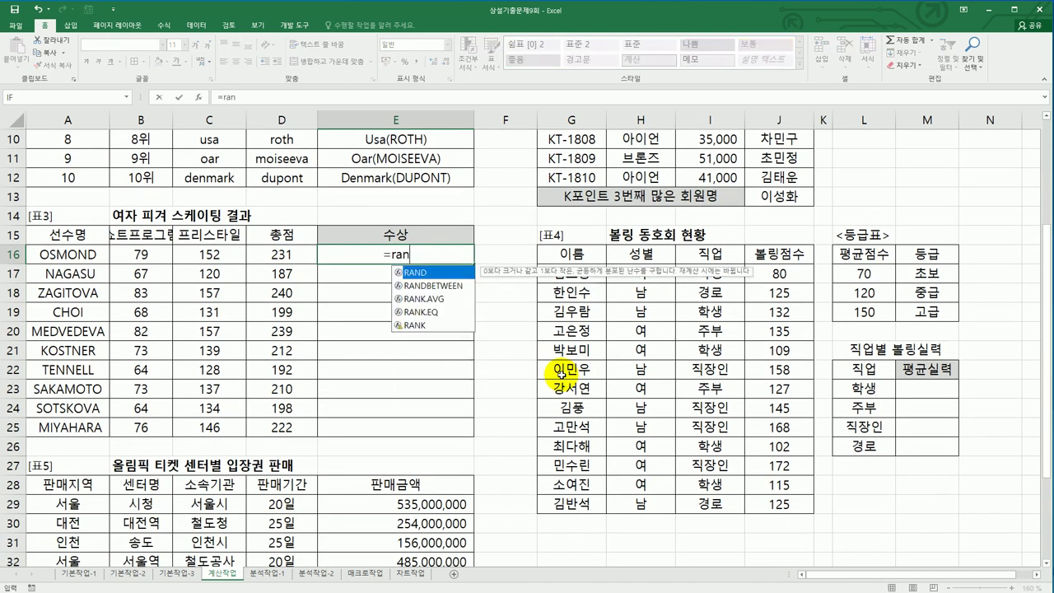
{"action": "double_click", "coordinate": [415, 312]}
{"action": "left_click", "coordinate": [290, 258]}
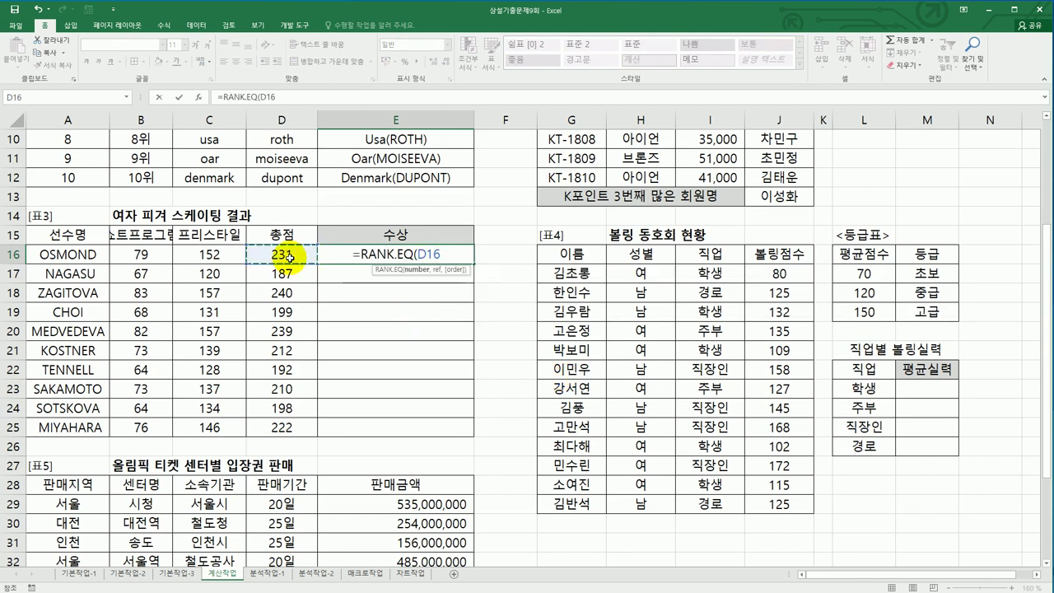
- Set the RANK.EQ reference to $D$16:$D$25, apply the formula in E16 and fill it down through E25
{"action": "type", "text": ","}
{"action": "left_click_drag", "start_coordinate": [290, 258], "coordinate": [294, 430]}
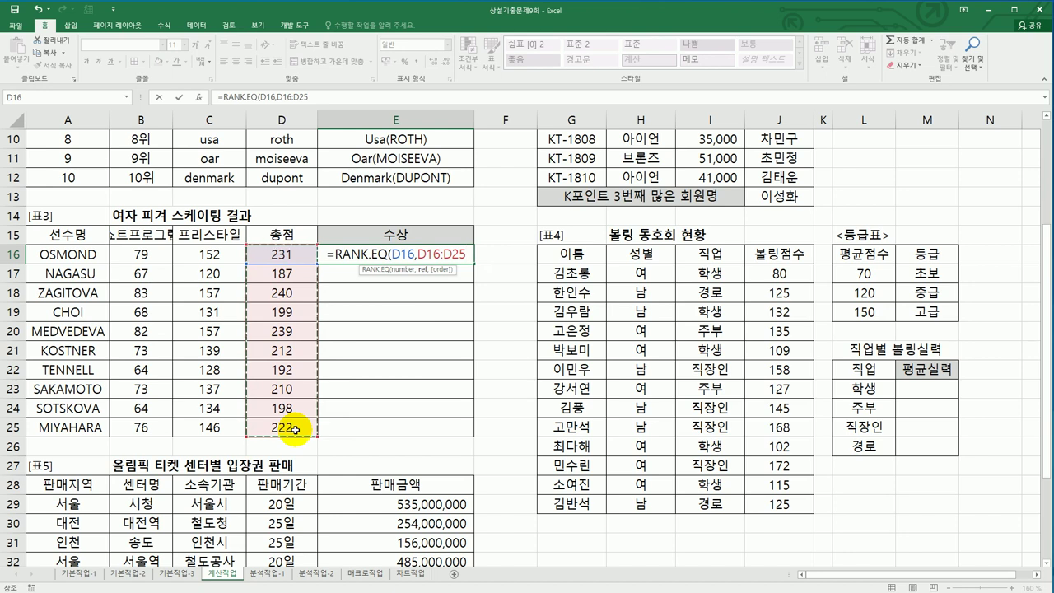
{"action": "key", "text": "F4"}
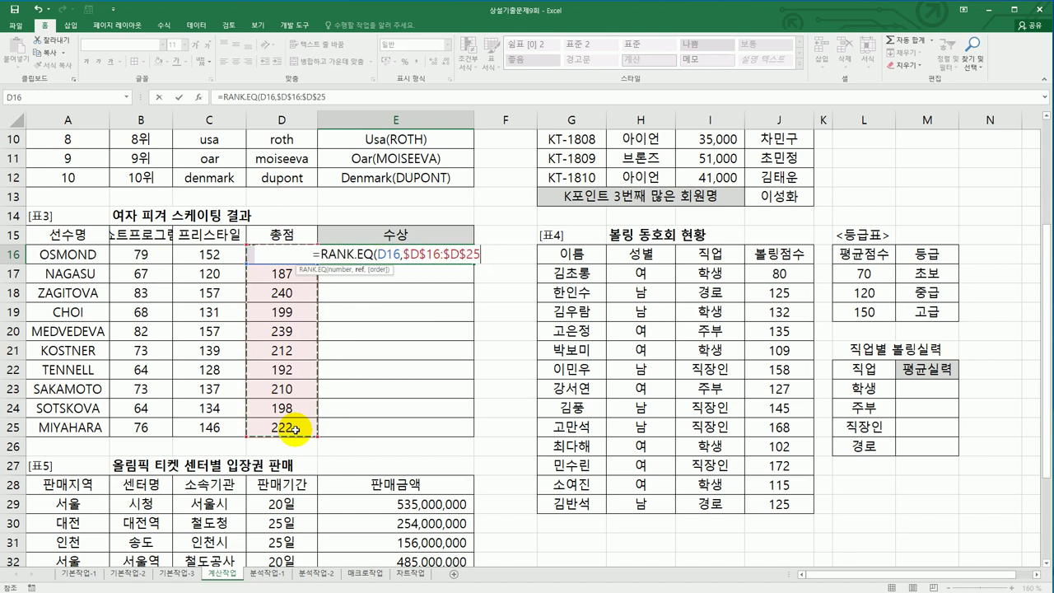
{"action": "type", "text": ")"}
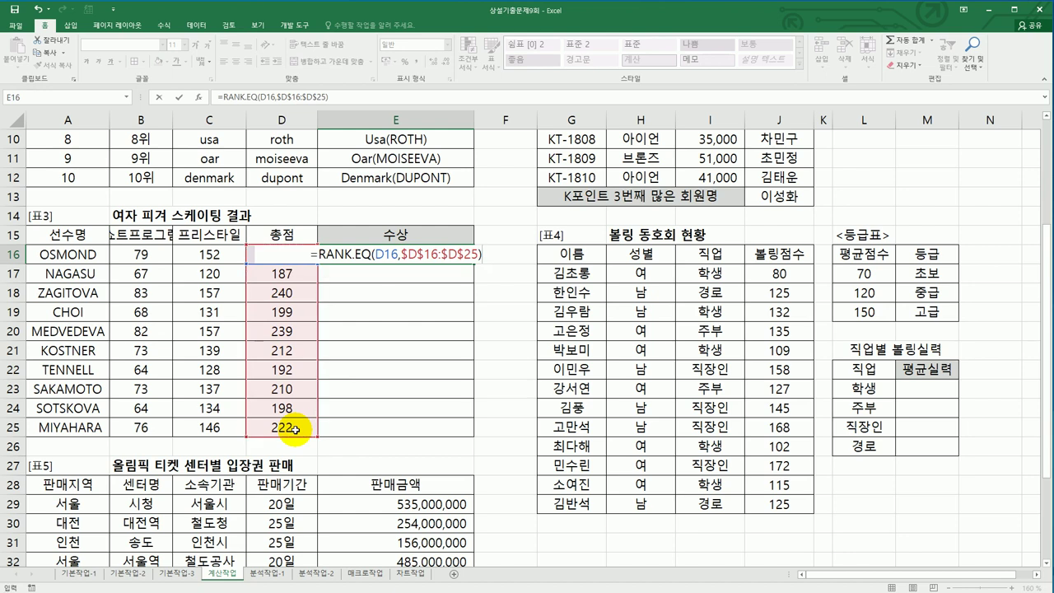
{"action": "key", "text": "ctrl+Return"}
{"action": "left_click_drag", "start_coordinate": [473, 264], "coordinate": [463, 432]}
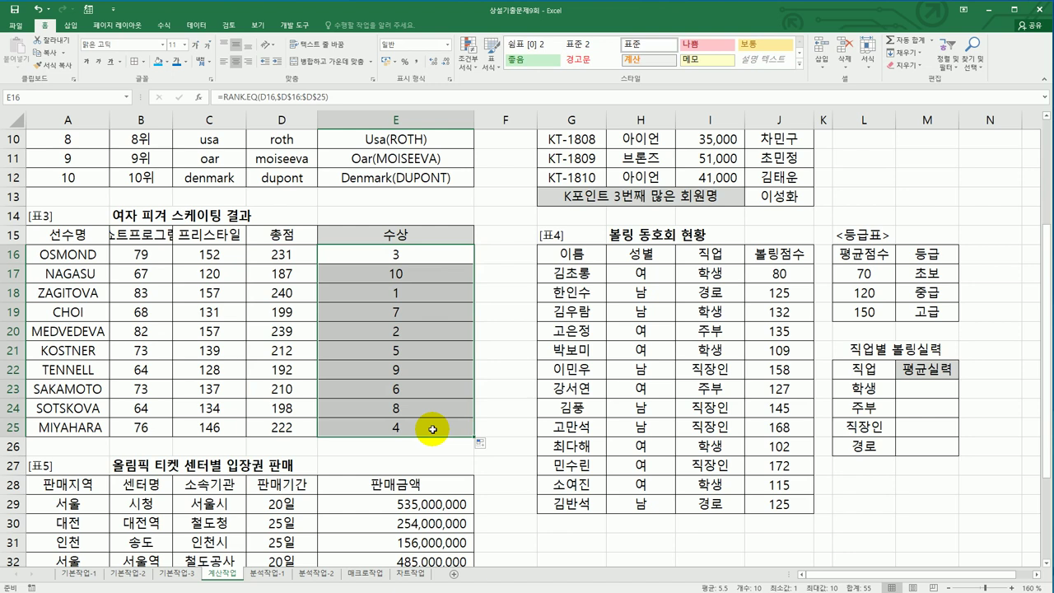
- Wrap the RANK.EQ formula in E16 in an IF function that tests for =1 and returns "대상" when true
{"action": "left_click", "coordinate": [381, 254]}
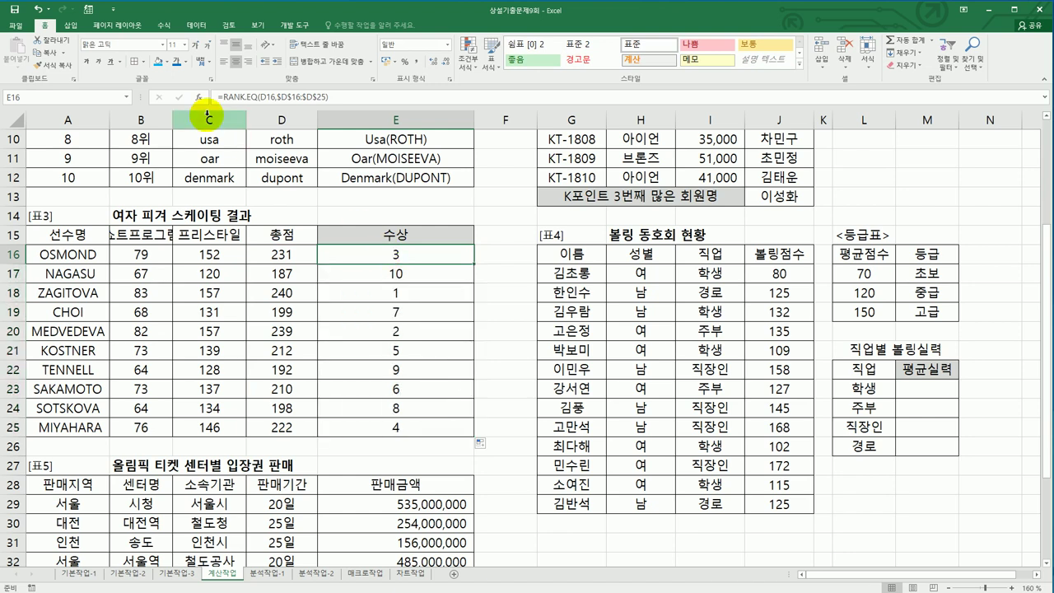
{"action": "double_click", "coordinate": [334, 258]}
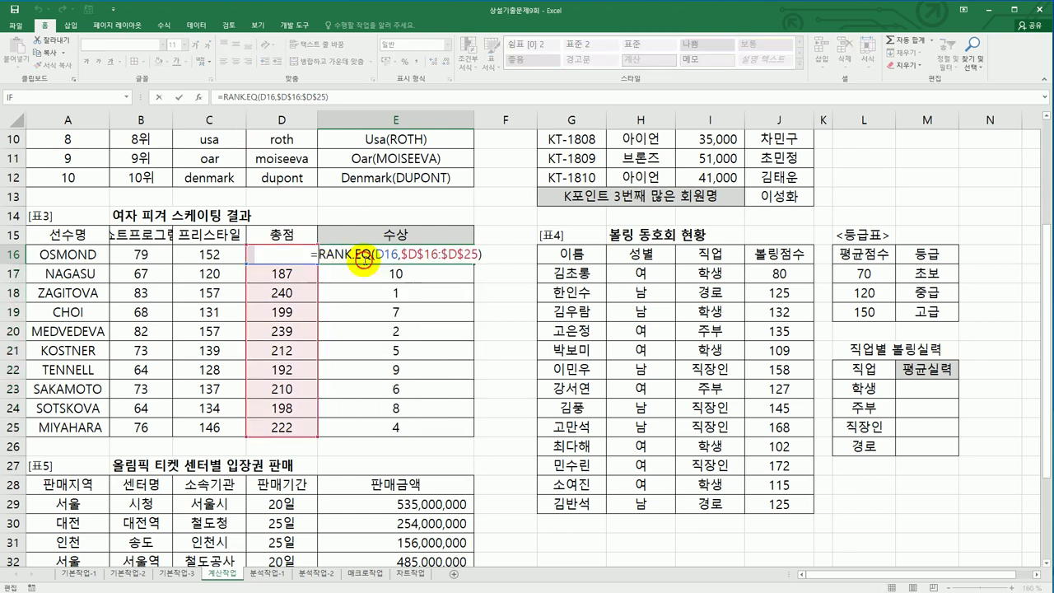
{"action": "type", "text": "if"}
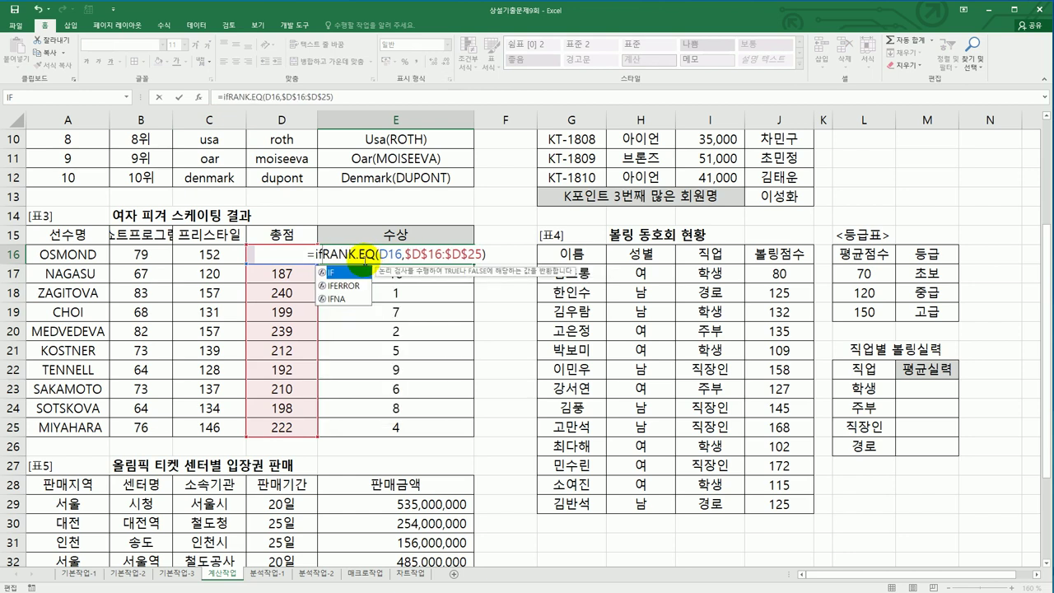
{"action": "key", "text": "Tab"}
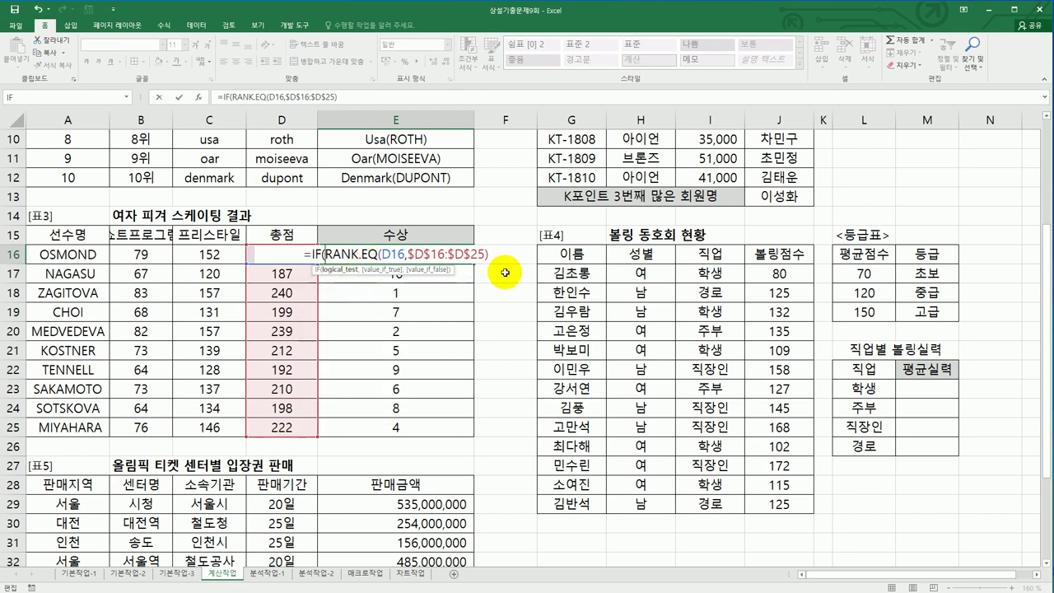
{"action": "type", "text": "=1"}
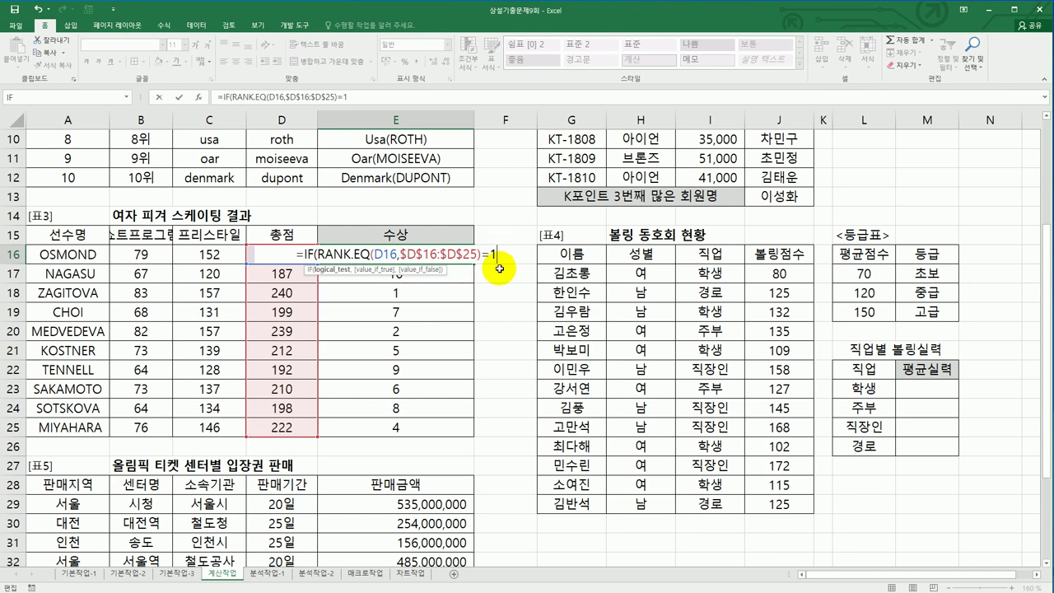
{"action": "type", "text": ","}
{"action": "type", "text": "\"eo"}
{"action": "key", "text": "BackSpace"}
{"action": "key", "text": "BackSpace"}
{"action": "key", "text": "Hangul"}
{"action": "type", "text": "대상\","}
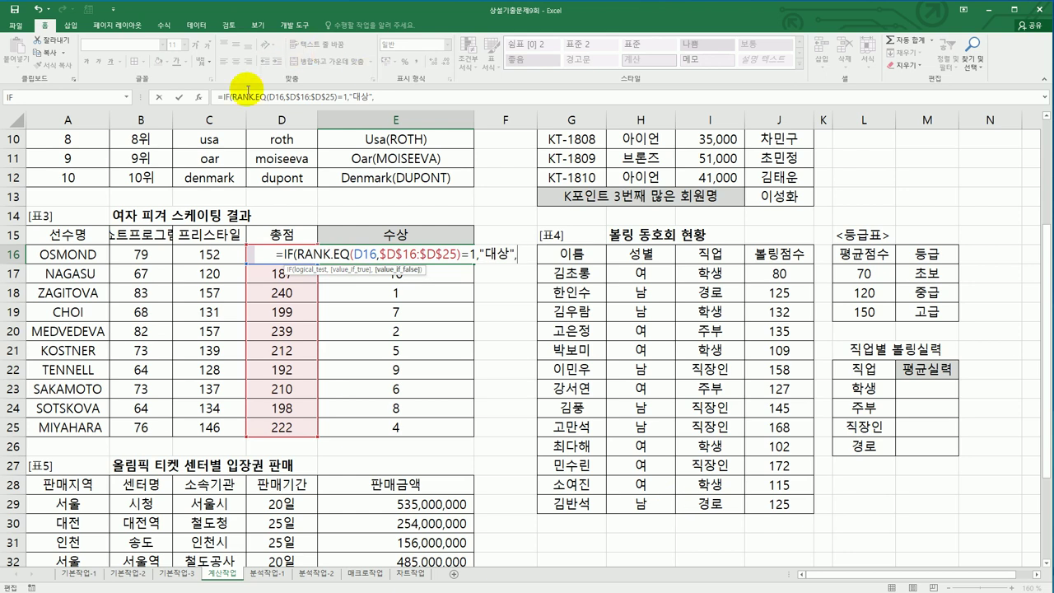
- Nest a copy of the IF clause as the value if false, changed to test for rank 2 and return "금상"
{"action": "left_click_drag", "start_coordinate": [284, 255], "coordinate": [525, 255]}
{"action": "key", "text": "ctrl+c"}
{"action": "left_click", "coordinate": [524, 255]}
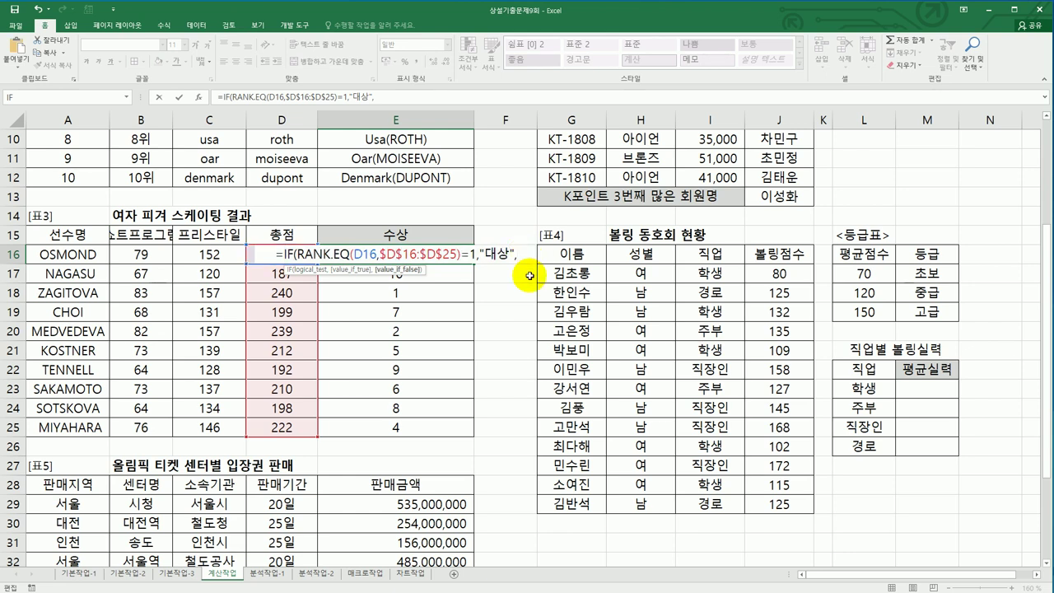
{"action": "key", "text": "ctrl+v"}
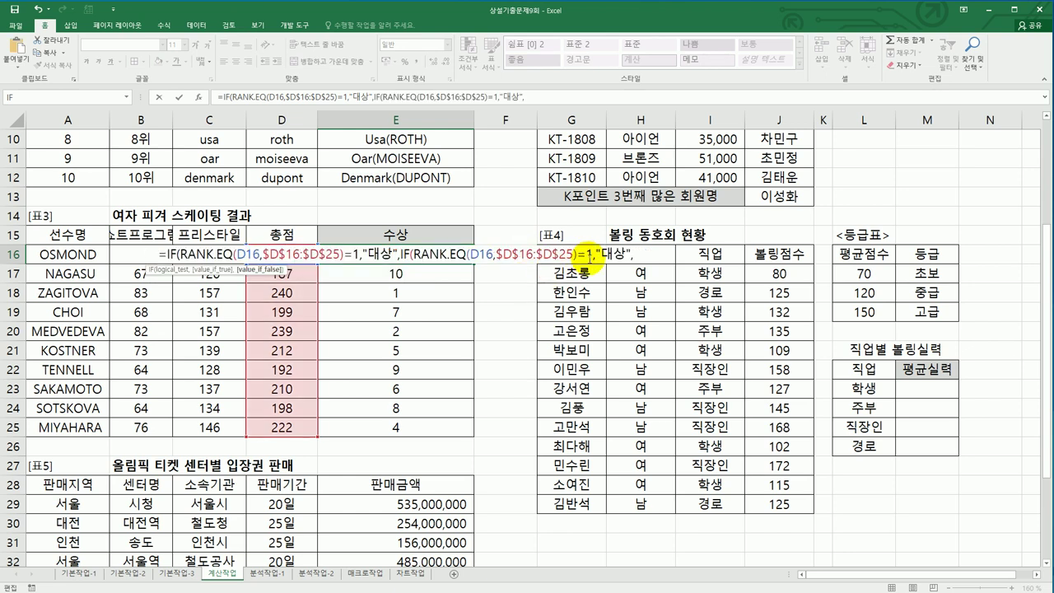
{"action": "double_click", "coordinate": [592, 255]}
{"action": "type", "text": "2"}
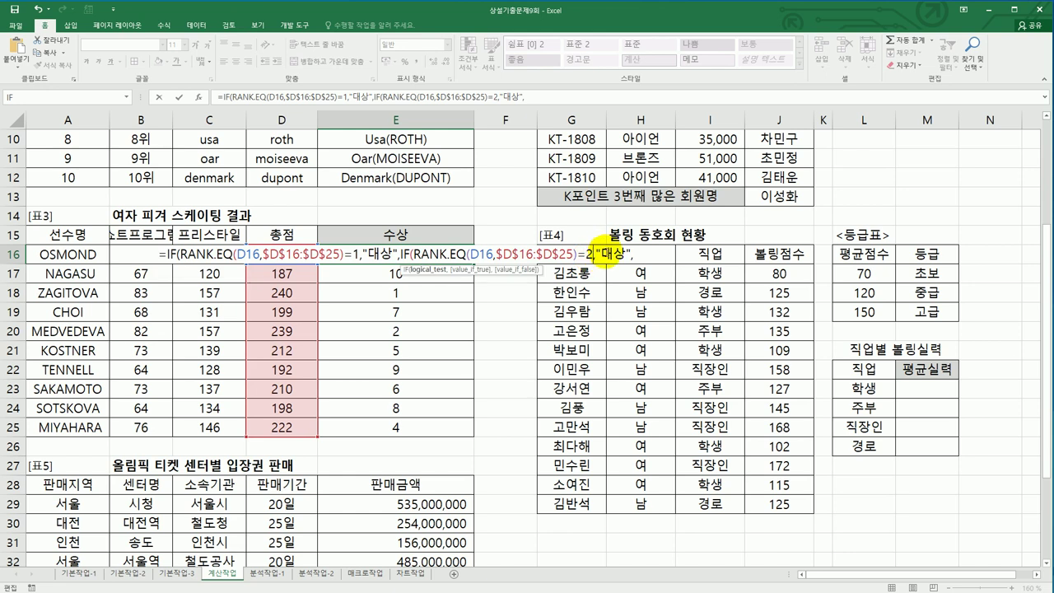
{"action": "left_click", "coordinate": [613, 254]}
{"action": "key", "text": "BackSpace"}
{"action": "type", "text": "금"}
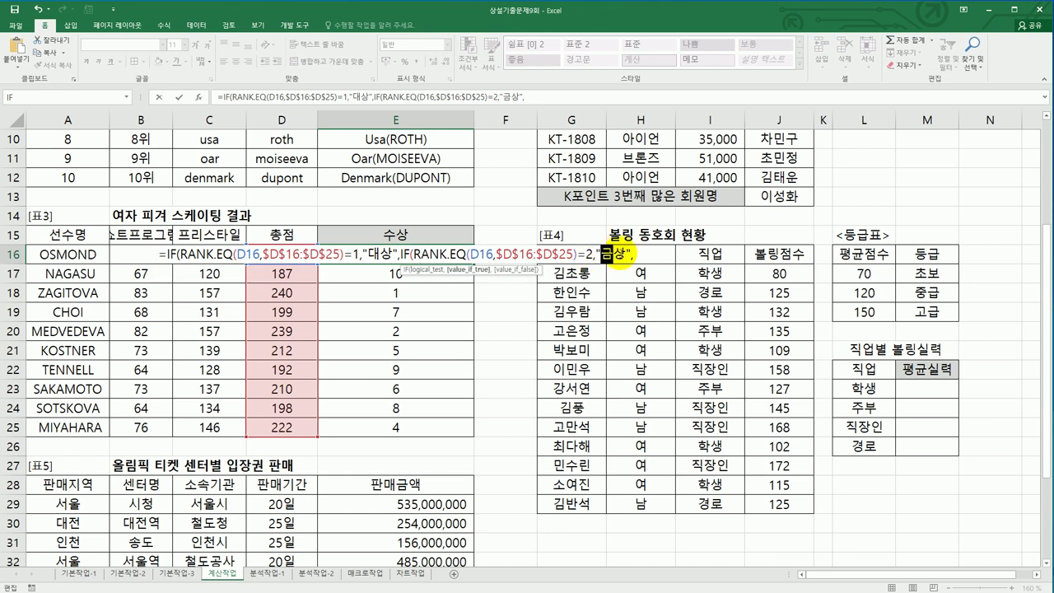
- Nest a third copy of the IF clause, changed to test for rank 3 and return "은상"
{"action": "left_click", "coordinate": [634, 255]}
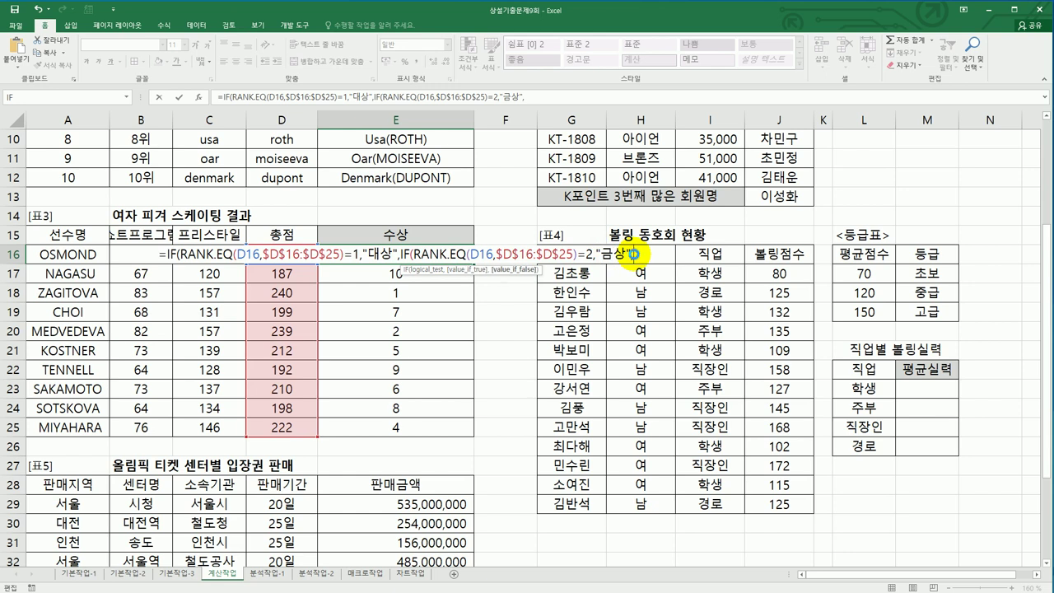
{"action": "key", "text": "ctrl+v"}
{"action": "double_click", "coordinate": [704, 255]}
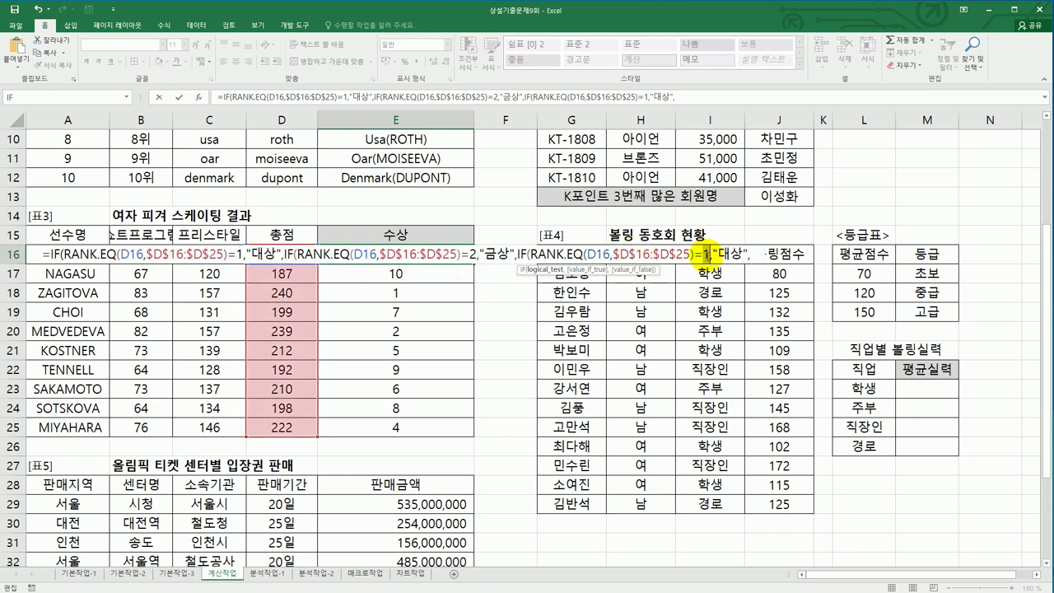
{"action": "type", "text": "3"}
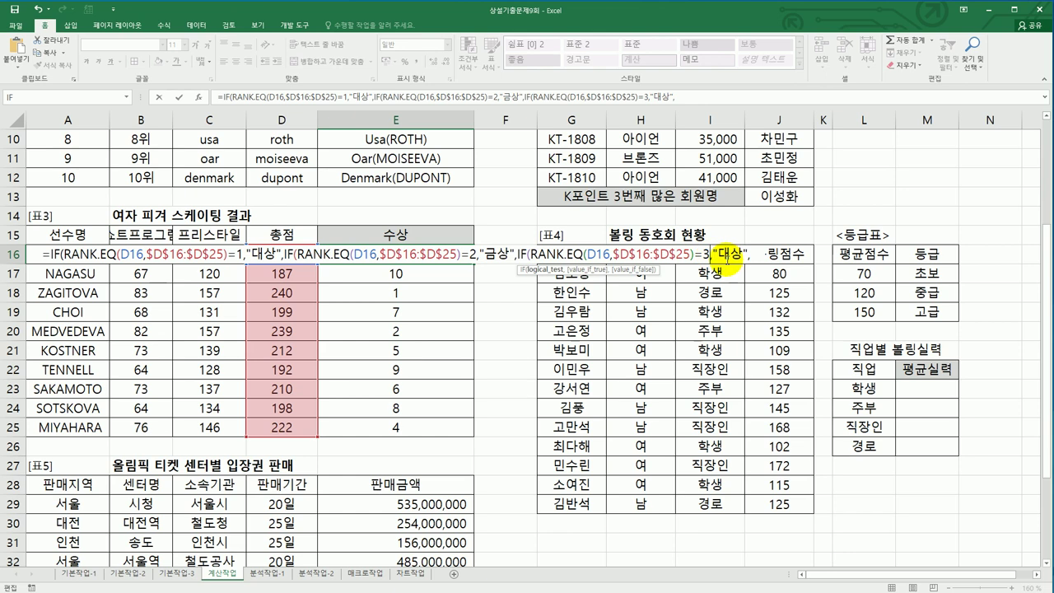
{"action": "double_click", "coordinate": [728, 254]}
{"action": "type", "text": "은"}
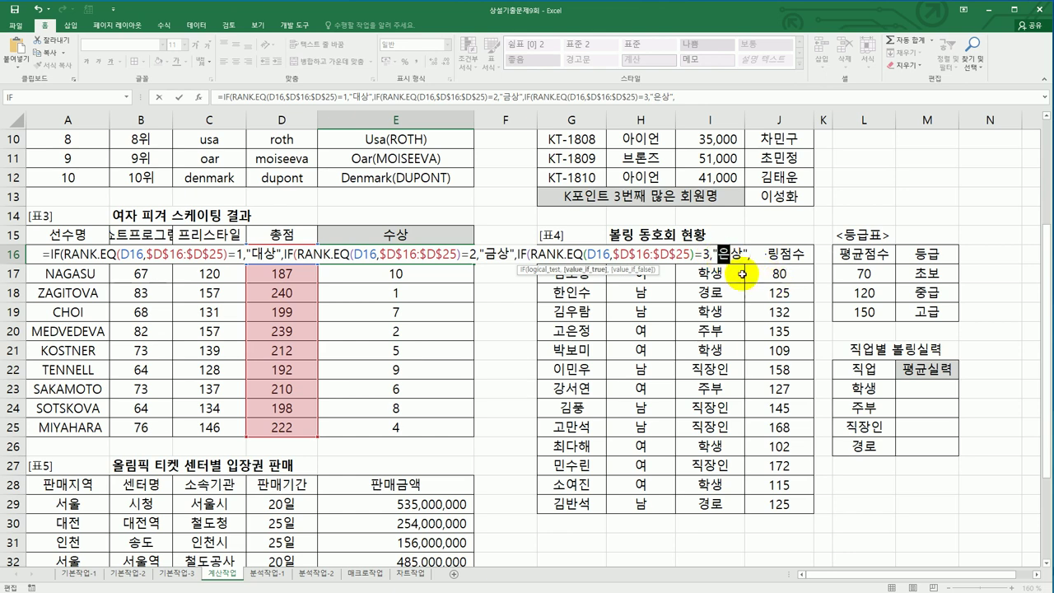
- Complete the nested IF in E16 with "" for all other ranks and fill the formula down through E25
{"action": "key", "text": "End"}
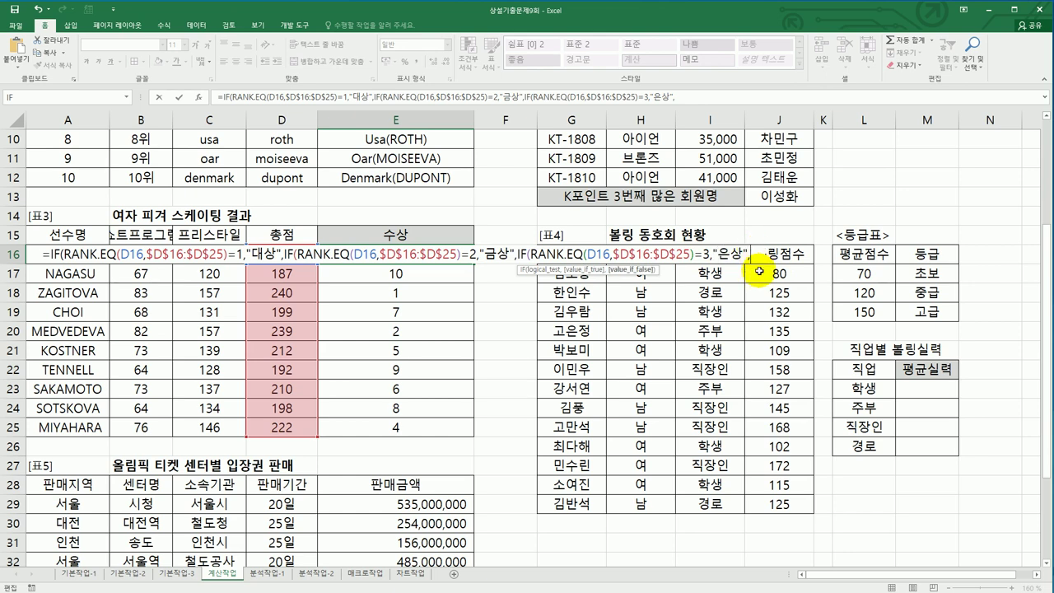
{"action": "type", "text": "\"\""}
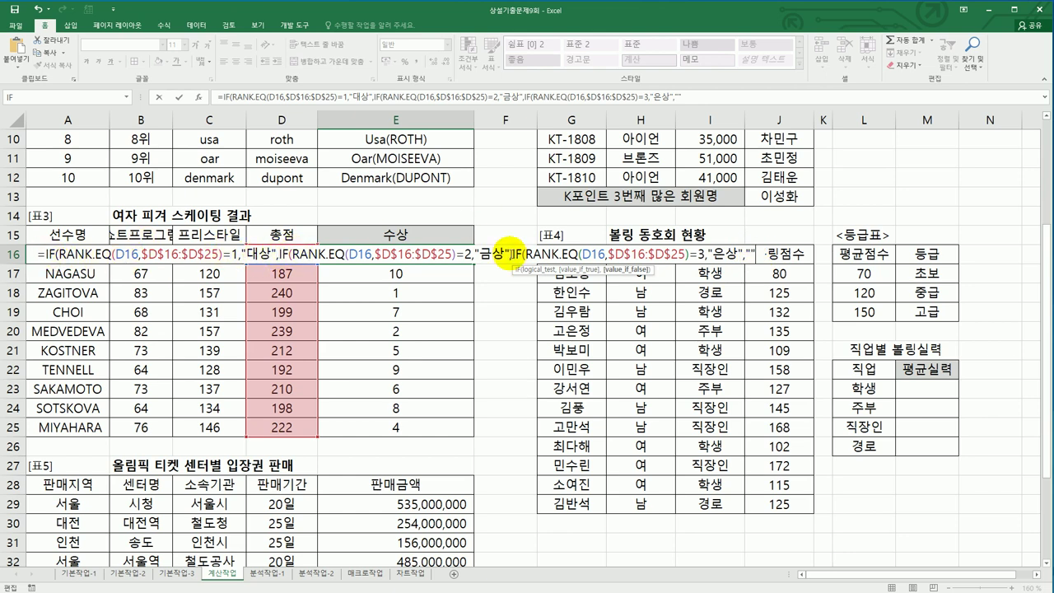
{"action": "type", "text": ")))"}
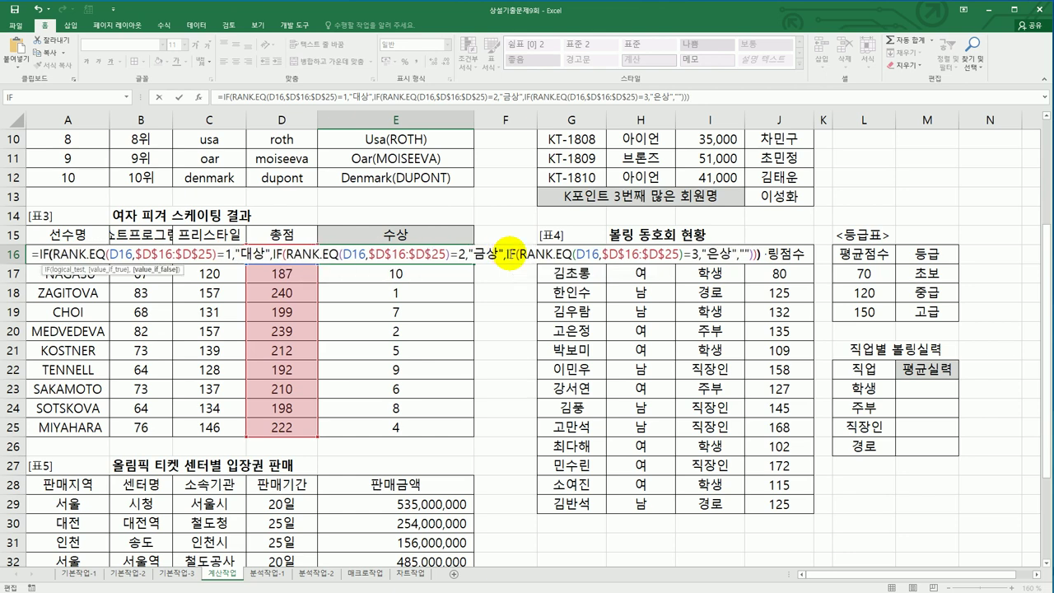
{"action": "key", "text": "Return"}
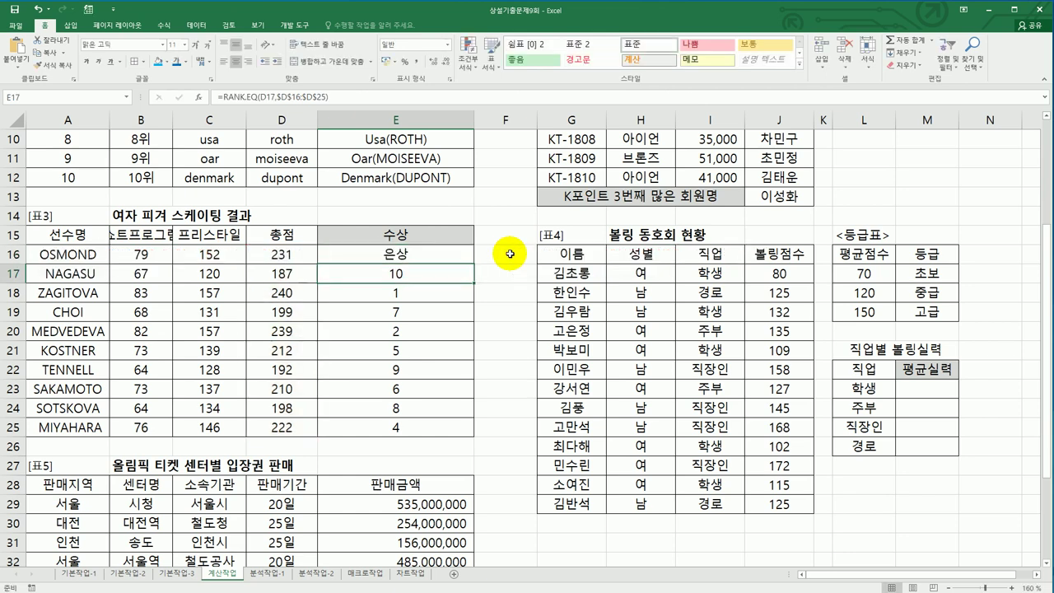
{"action": "left_click", "coordinate": [437, 257]}
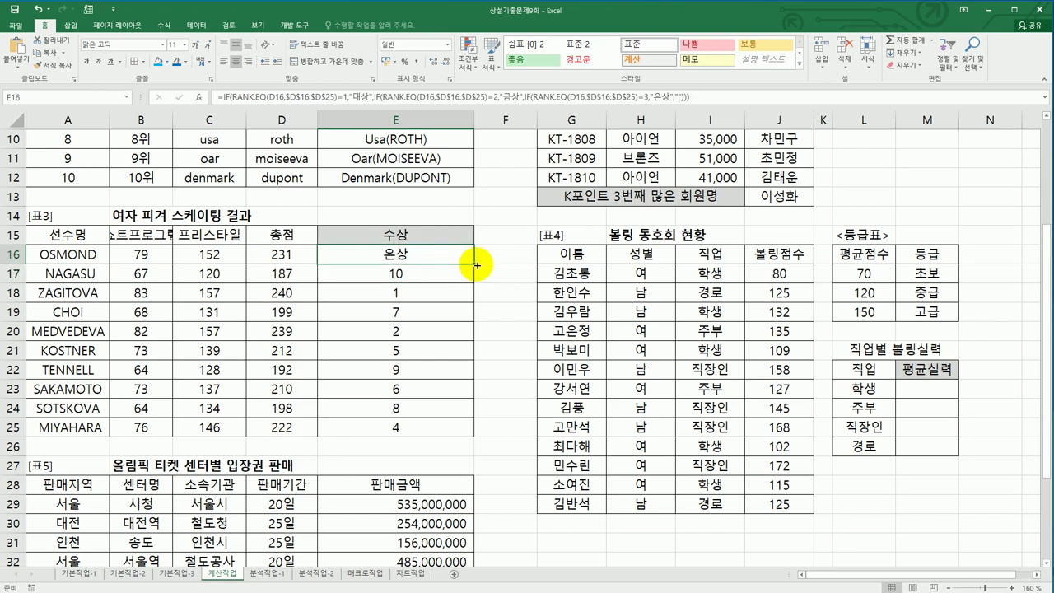
{"action": "left_click_drag", "start_coordinate": [475, 264], "coordinate": [469, 432]}
{"action": "left_click", "coordinate": [426, 431]}
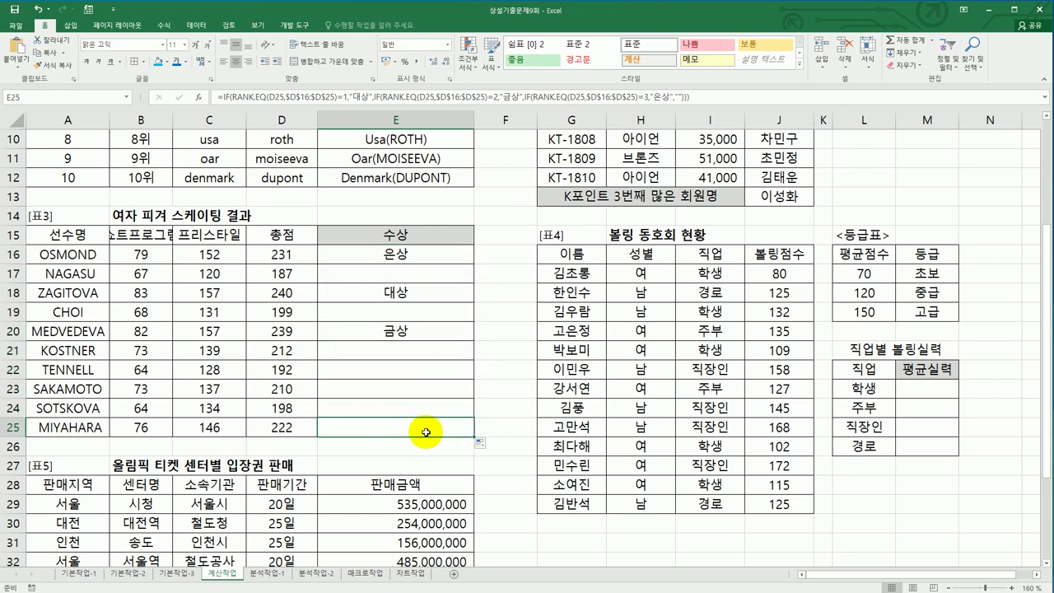
- Start an AVERAGEIF formula in M23 with the 직업 column of the bowling club table, $I$17:$I$29, as the absolute criteria range
{"action": "left_click", "coordinate": [910, 389]}
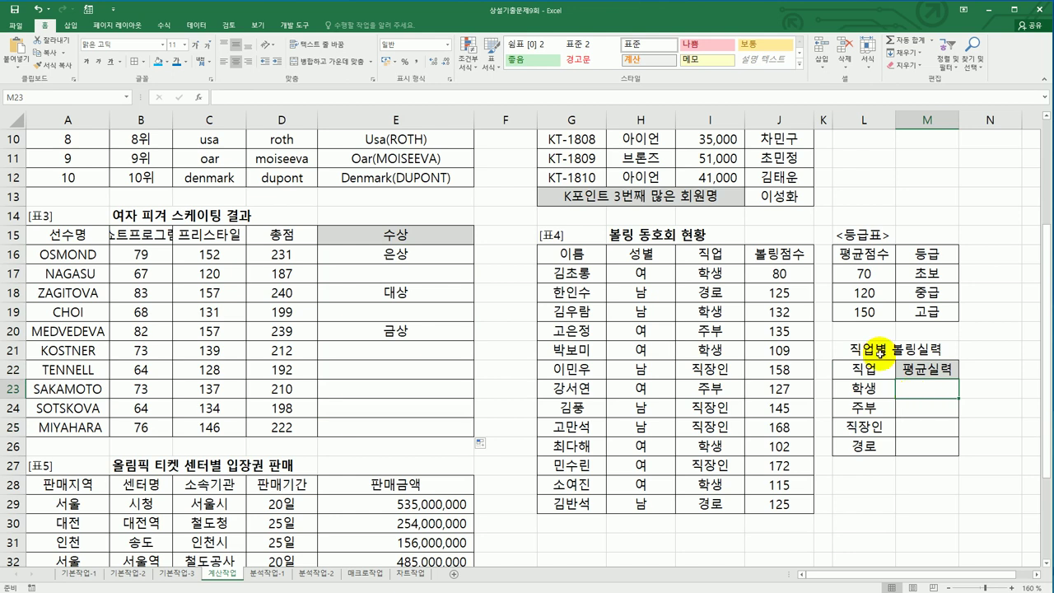
{"action": "left_click", "coordinate": [718, 275]}
{"action": "left_click", "coordinate": [771, 274]}
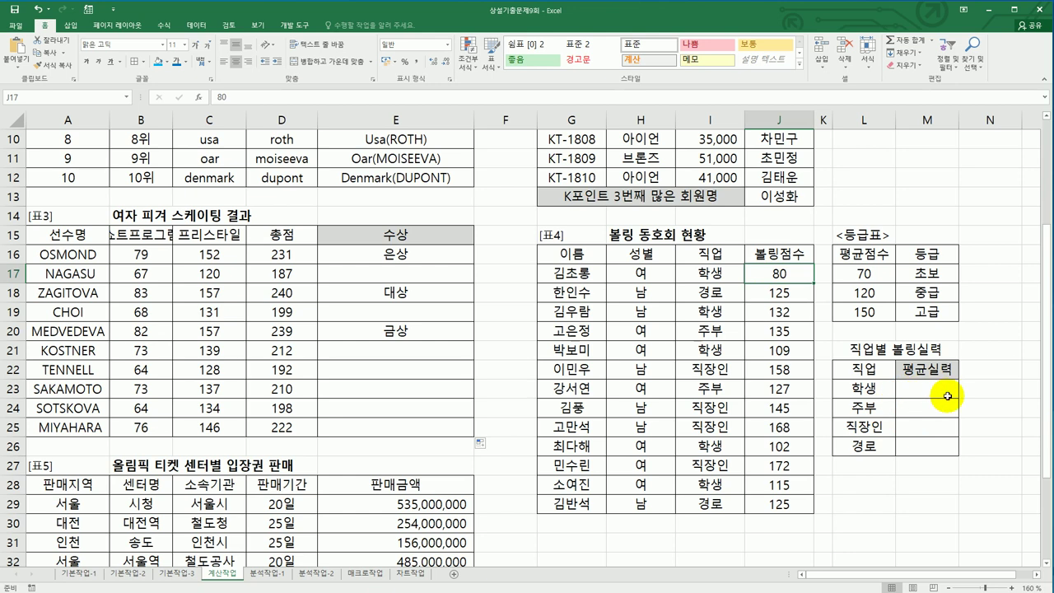
{"action": "left_click_drag", "start_coordinate": [946, 395], "coordinate": [939, 442]}
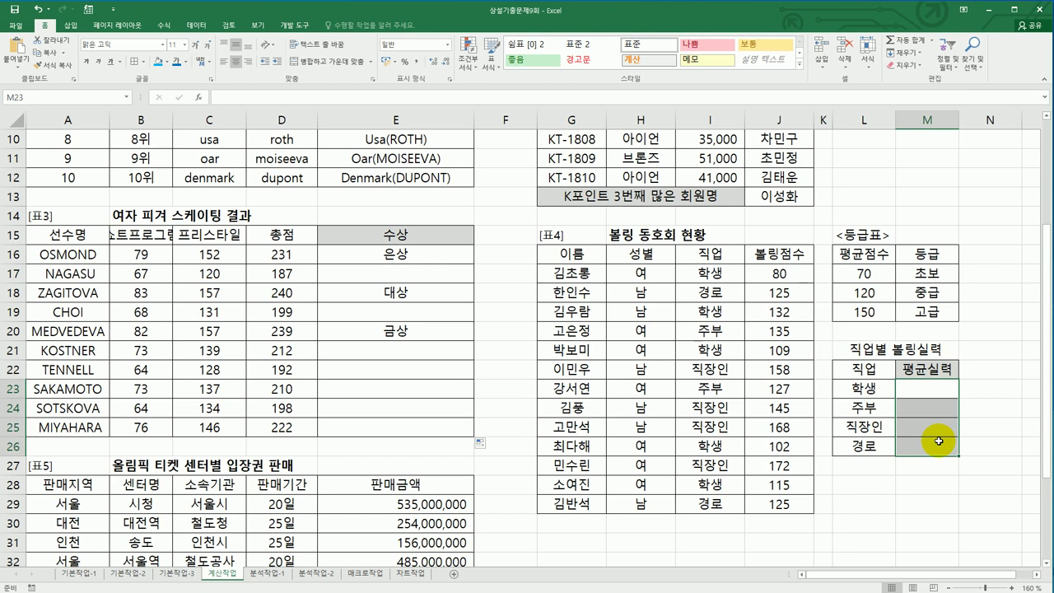
{"action": "left_click", "coordinate": [920, 394]}
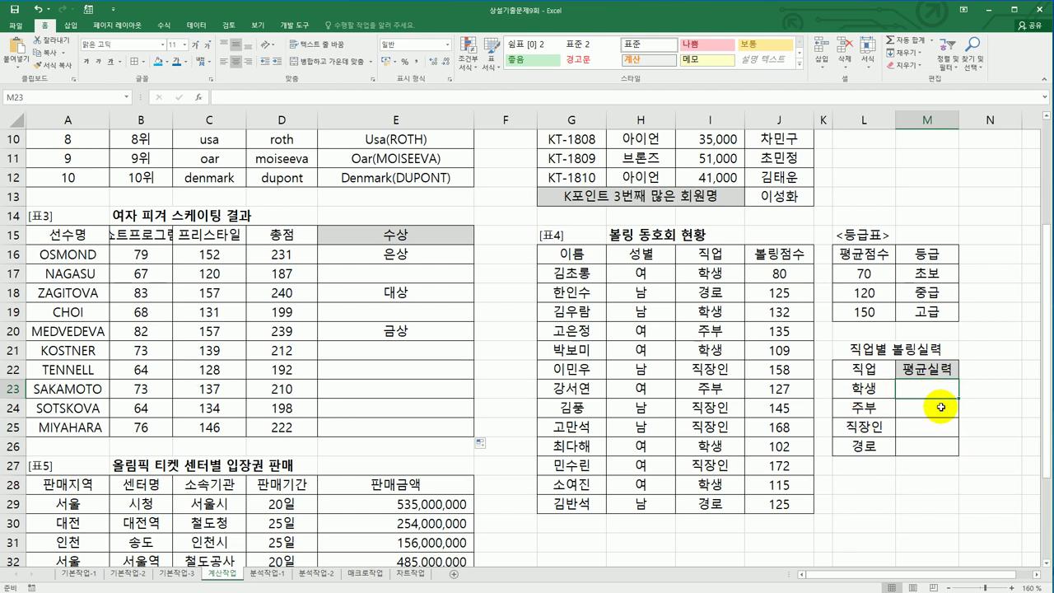
{"action": "type", "text": "="}
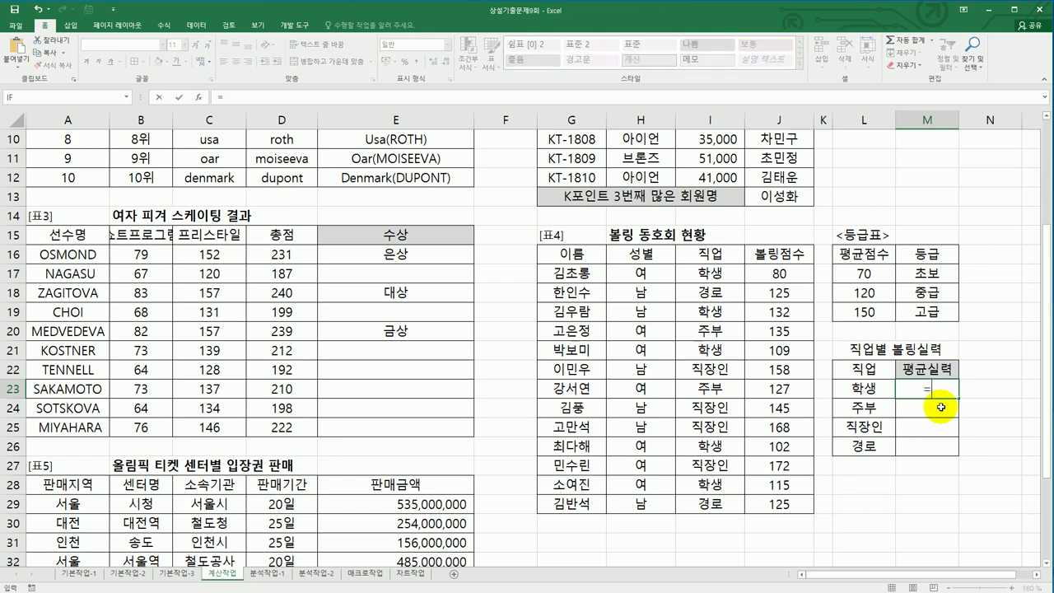
{"action": "type", "text": "av"}
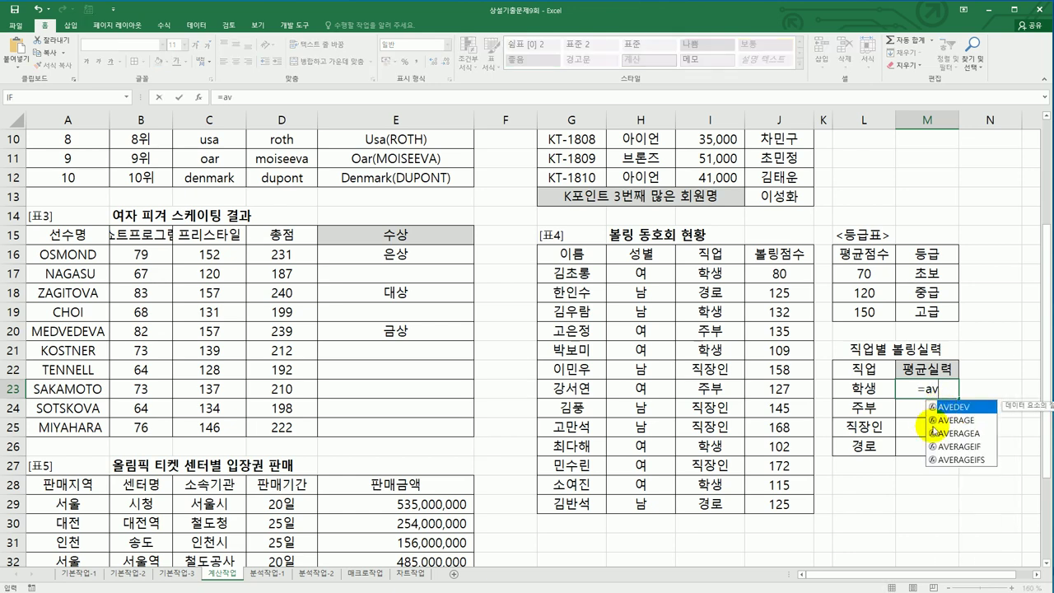
{"action": "double_click", "coordinate": [960, 446]}
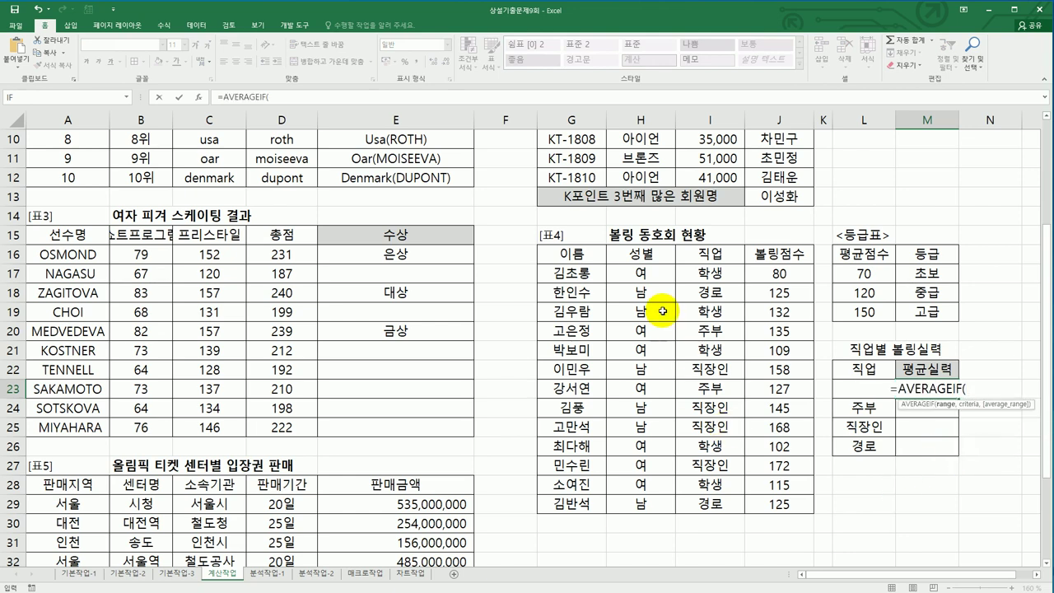
{"action": "left_click_drag", "start_coordinate": [689, 277], "coordinate": [685, 496]}
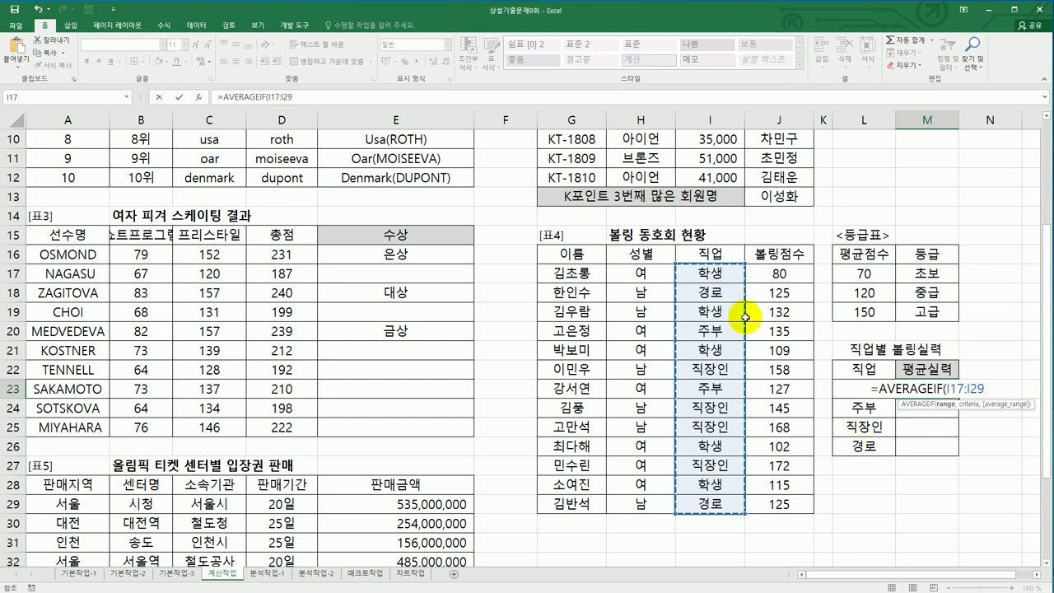
{"action": "key", "text": "F4"}
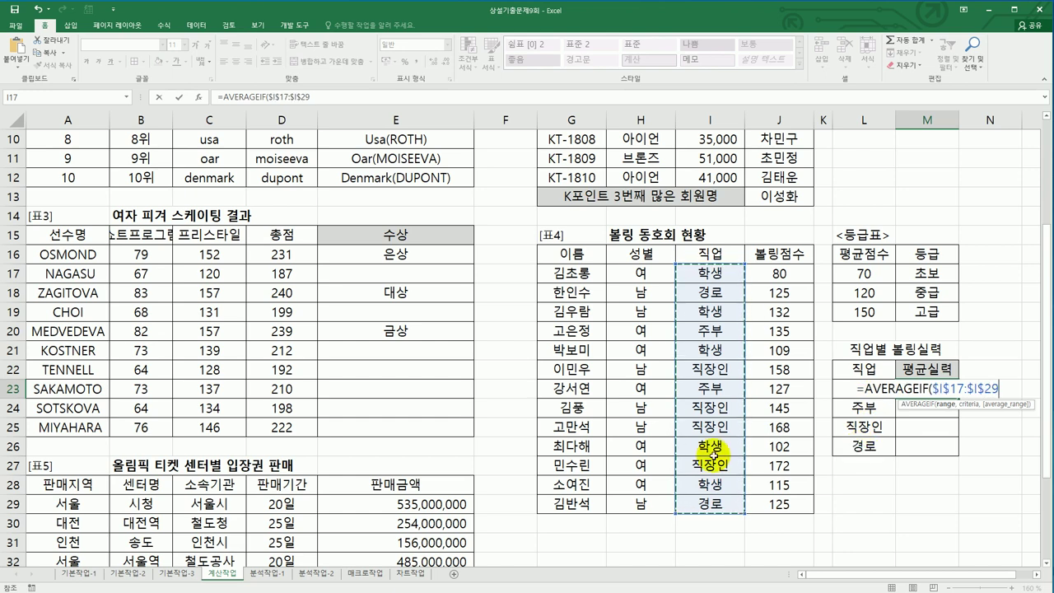
- Complete the AVERAGEIF in M23 with L23 as the criterion and the 볼링점수 cells $J$17:$J$29 as the absolute average range
{"action": "type", "text": ","}
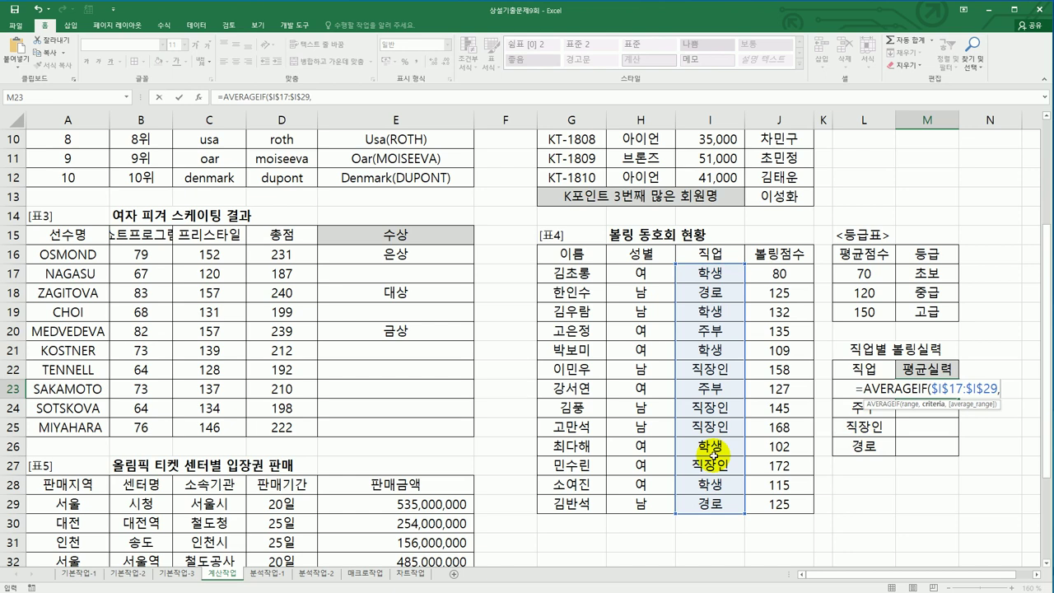
{"action": "key", "text": "Left"}
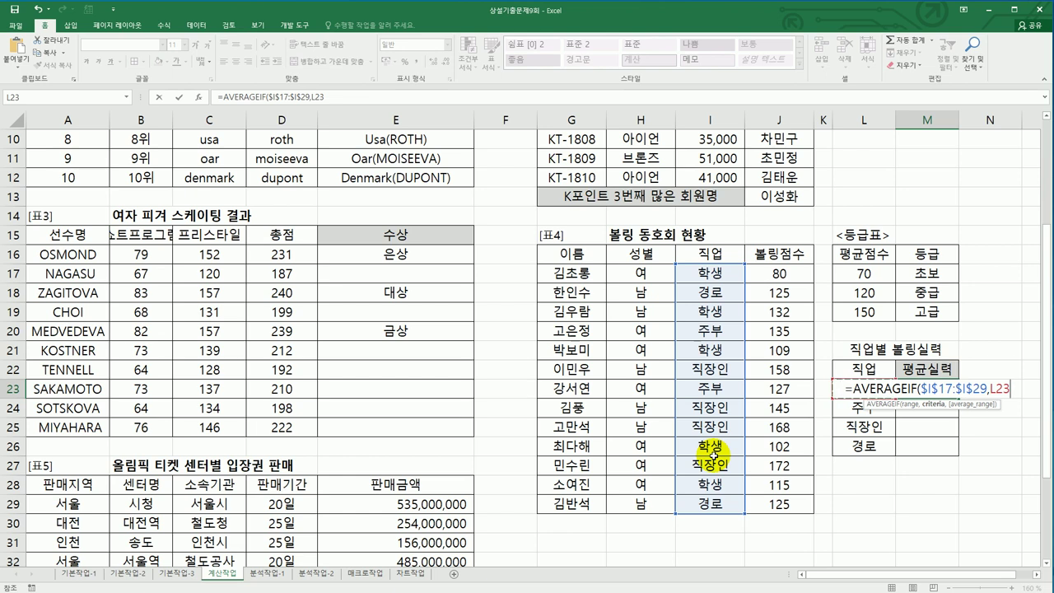
{"action": "type", "text": ","}
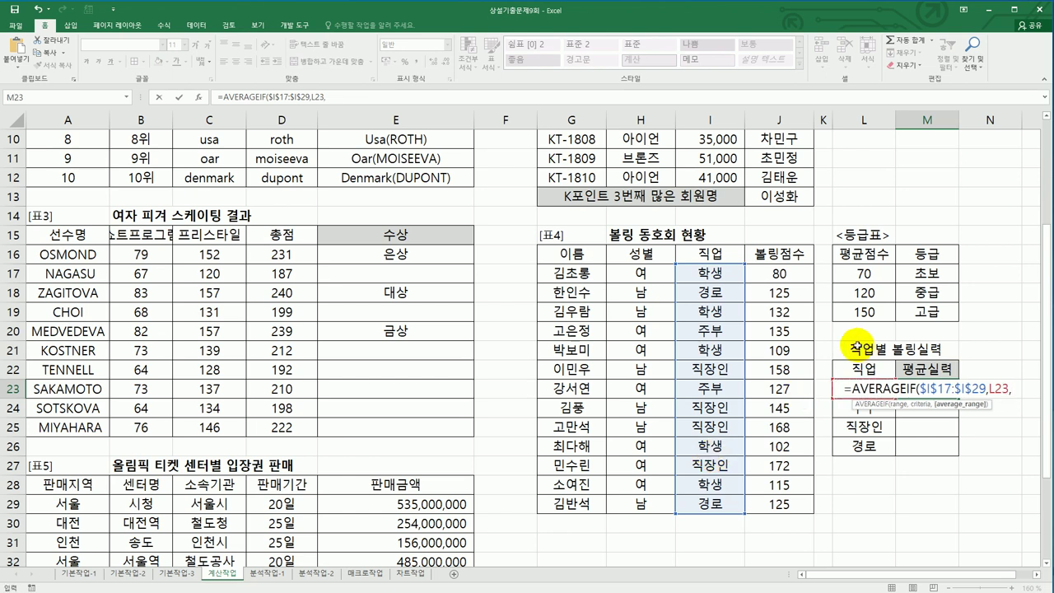
{"action": "left_click_drag", "start_coordinate": [780, 274], "coordinate": [781, 500]}
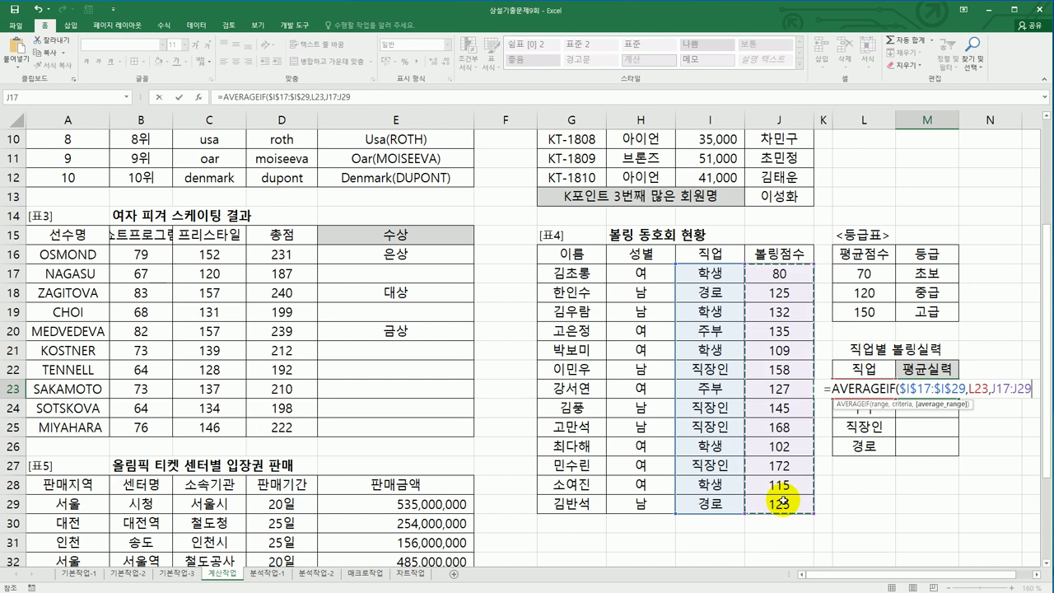
{"action": "key", "text": "F4"}
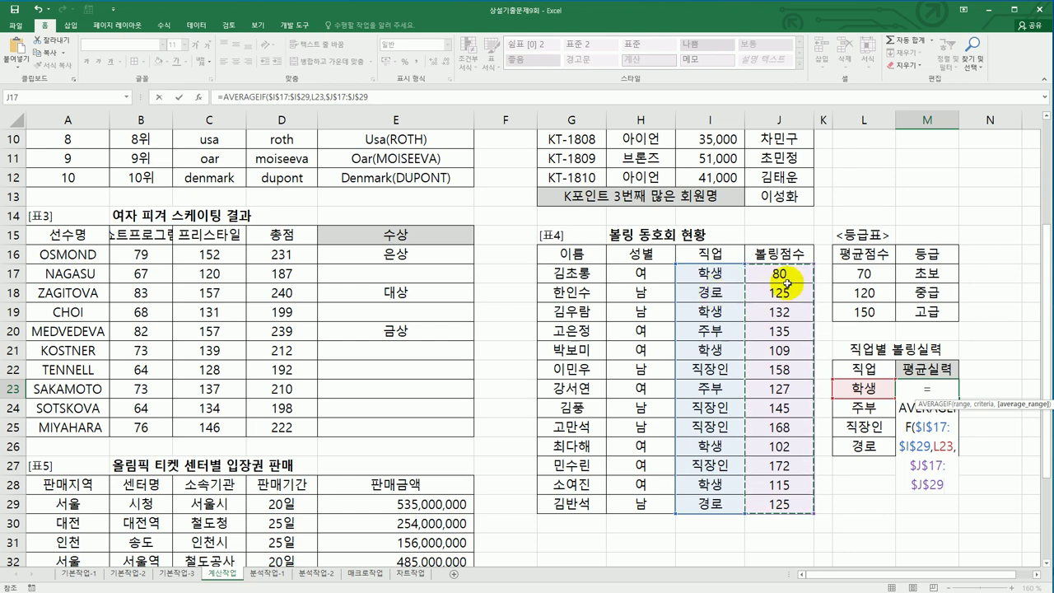
{"action": "key", "text": "Return"}
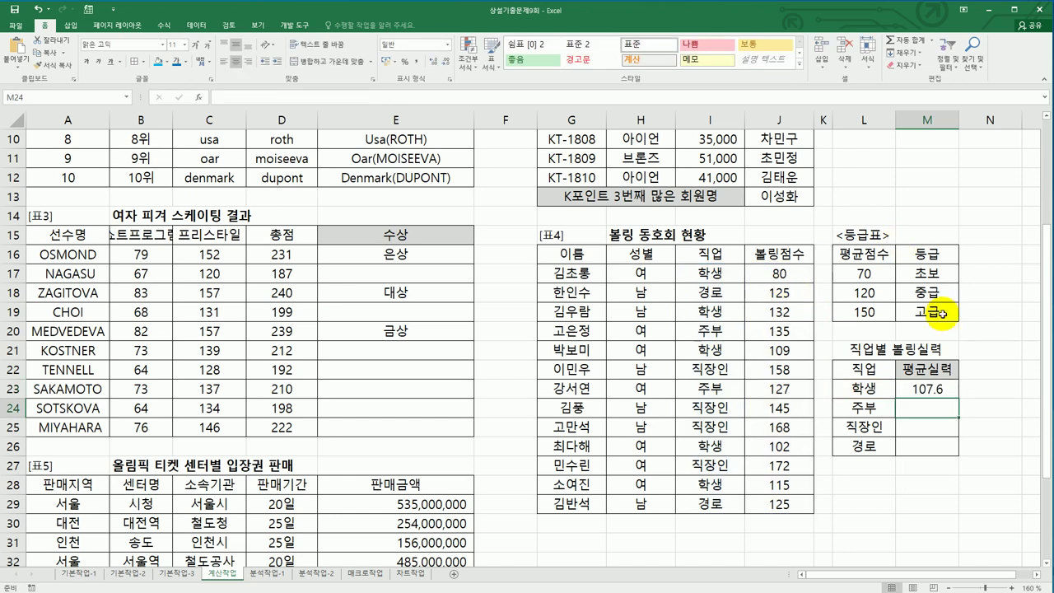
- Fill the AVERAGEIF formula from M23 down through M26
{"action": "left_click", "coordinate": [929, 388]}
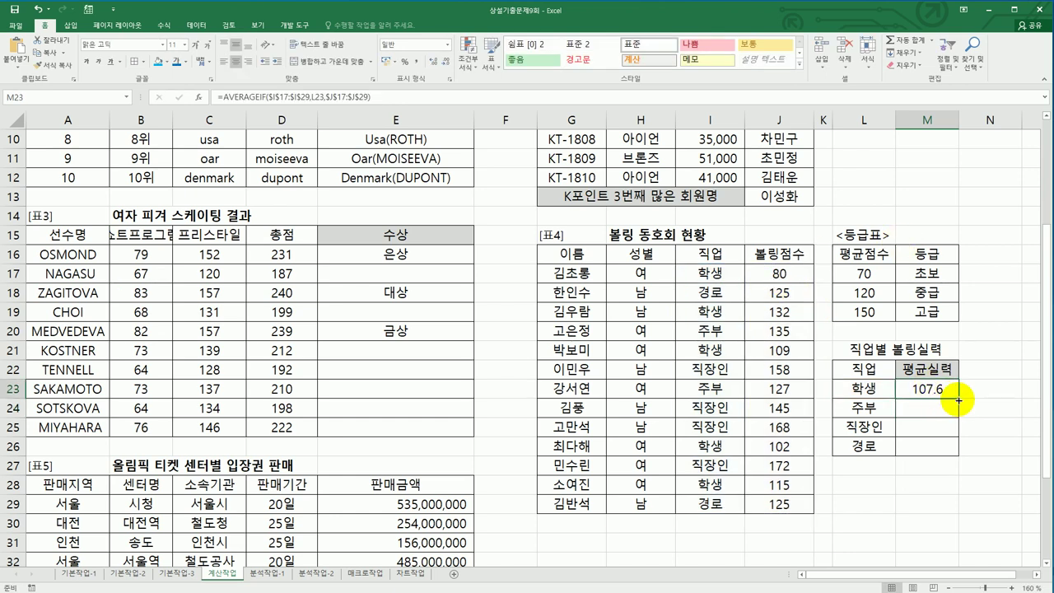
{"action": "left_click_drag", "start_coordinate": [958, 400], "coordinate": [958, 400]}
{"action": "left_click_drag", "start_coordinate": [952, 449], "coordinate": [951, 450]}
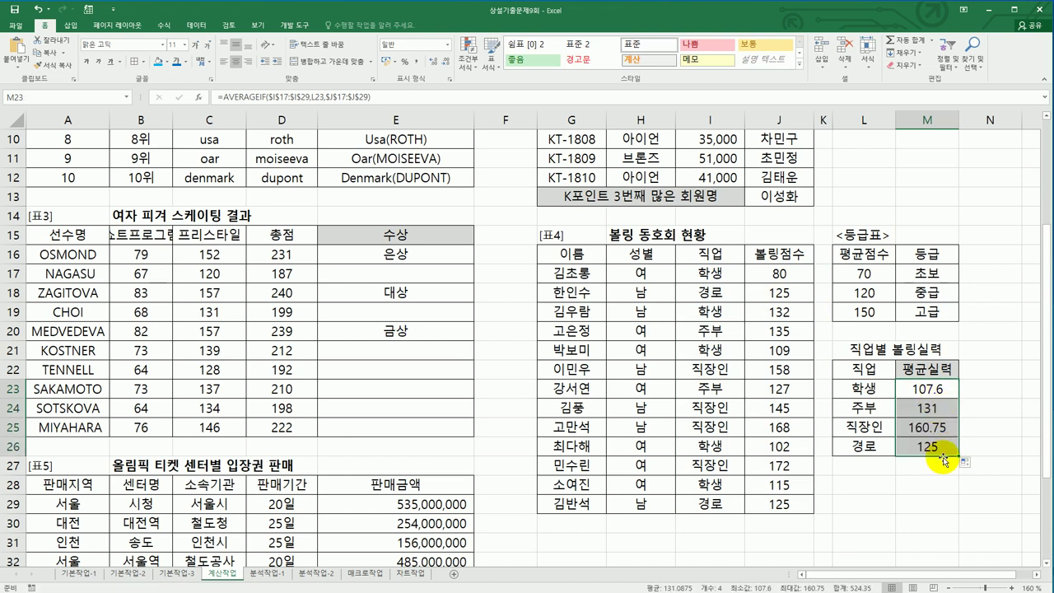
- Wrap the AVERAGEIF formula in M23 in a VLOOKUP function, using the average as the lookup value
{"action": "left_click", "coordinate": [936, 394]}
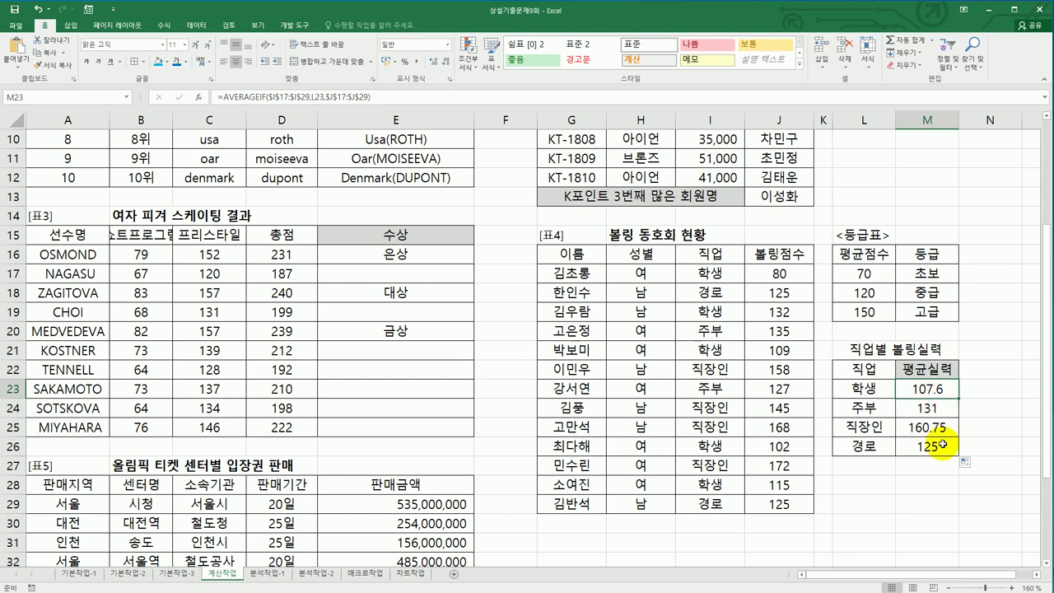
{"action": "left_click_drag", "start_coordinate": [857, 263], "coordinate": [928, 312]}
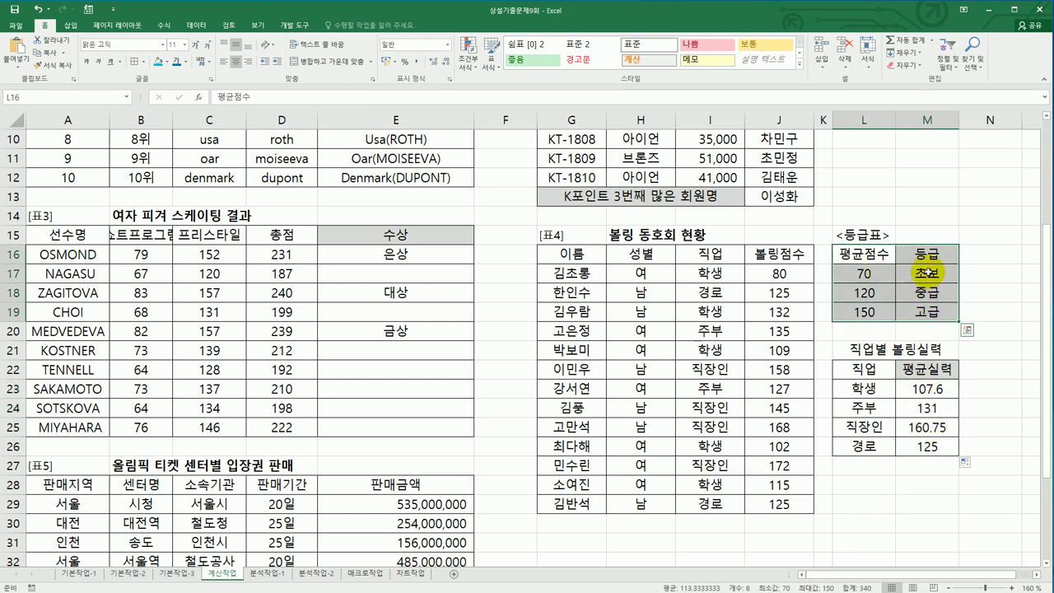
{"action": "left_click", "coordinate": [928, 388]}
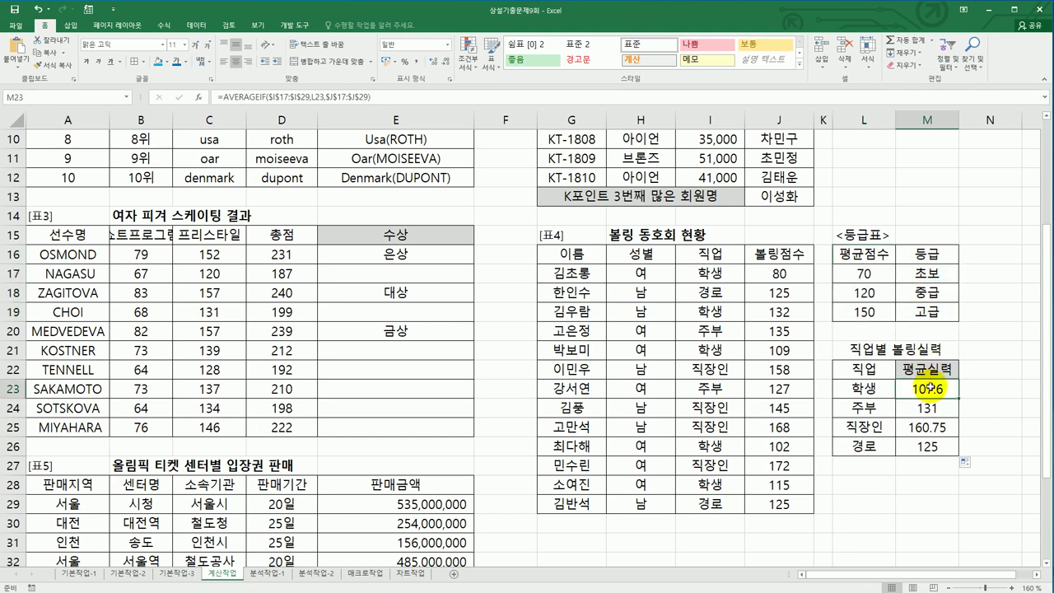
{"action": "left_click_drag", "start_coordinate": [861, 273], "coordinate": [863, 313]}
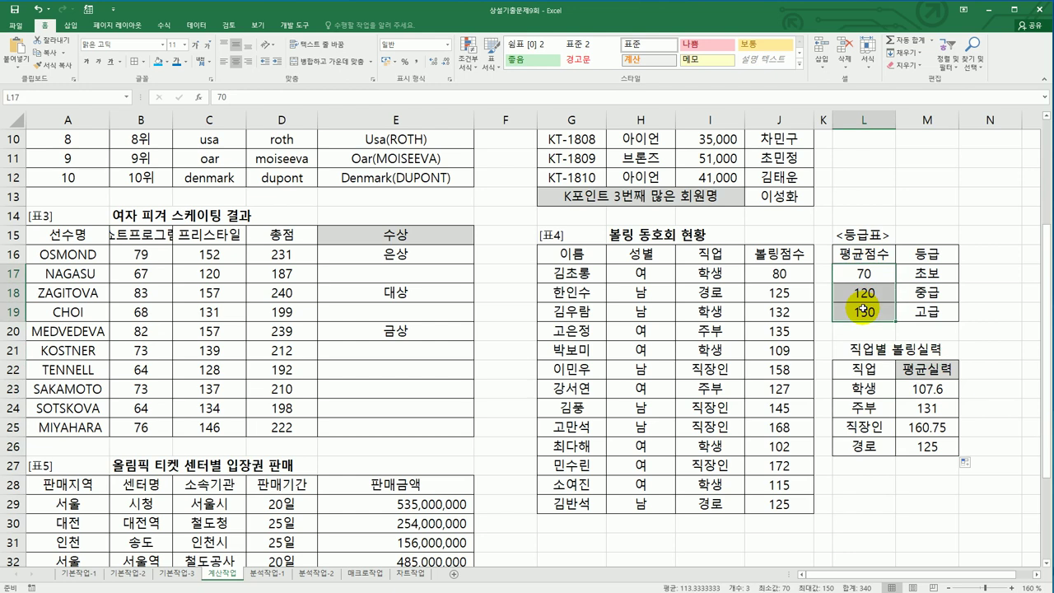
{"action": "left_click_drag", "start_coordinate": [916, 273], "coordinate": [914, 311]}
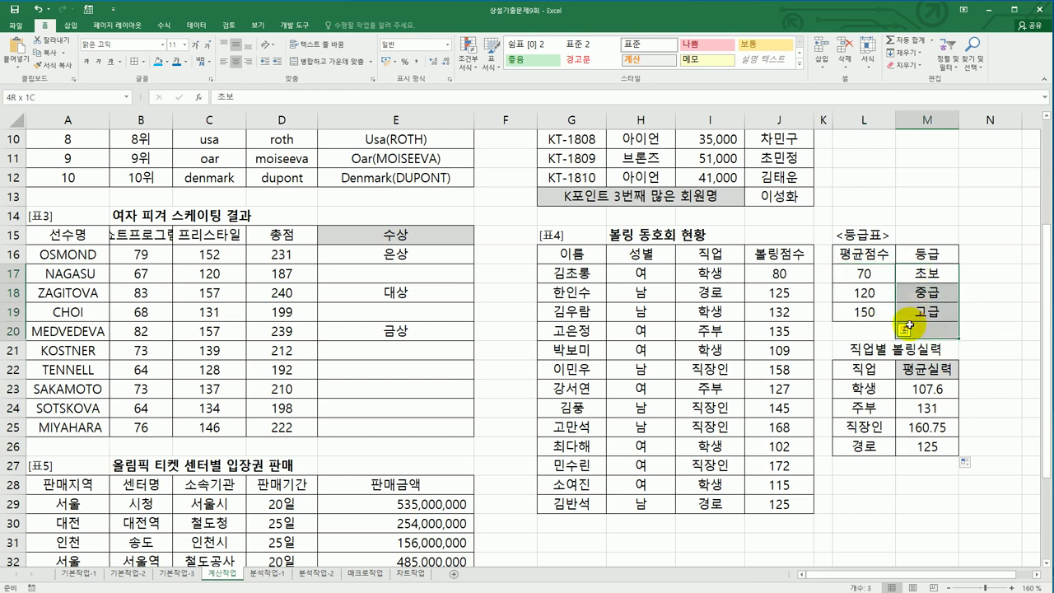
{"action": "left_click", "coordinate": [923, 389]}
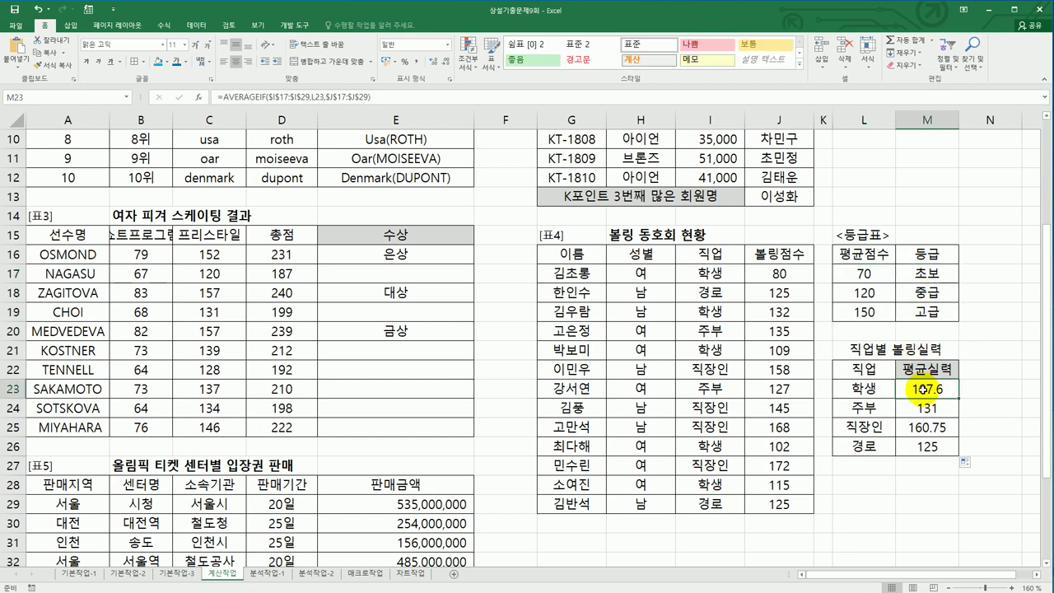
{"action": "left_click", "coordinate": [222, 97]}
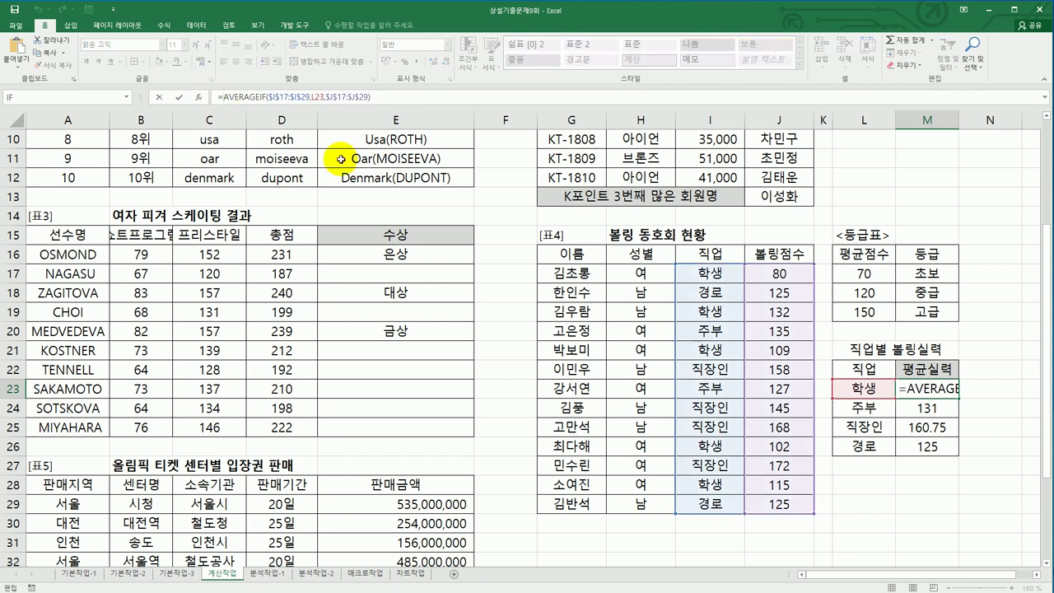
{"action": "type", "text": "vl"}
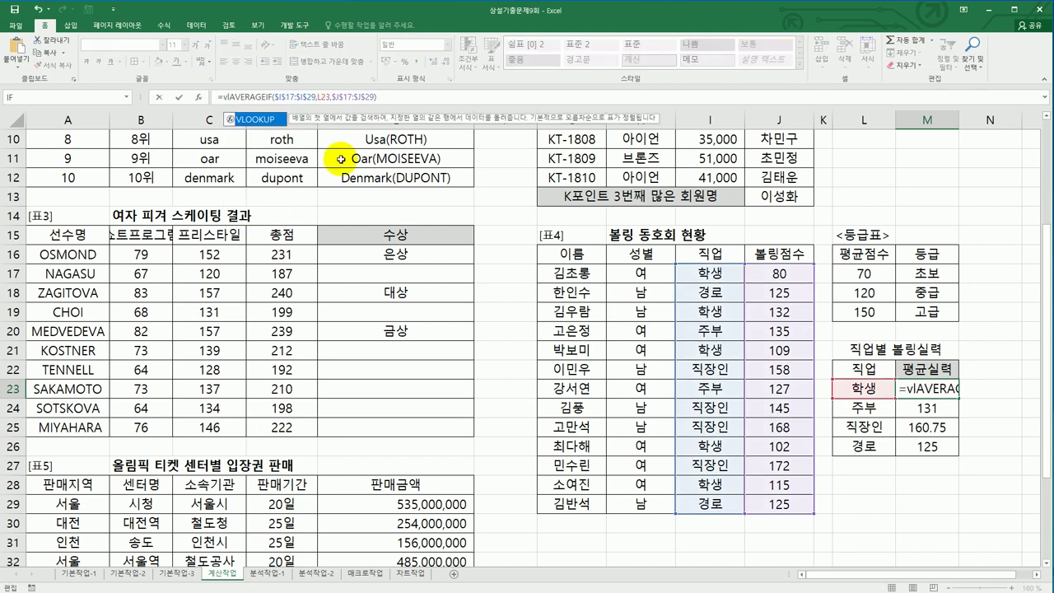
{"action": "double_click", "coordinate": [255, 119]}
{"action": "left_click", "coordinate": [428, 98]}
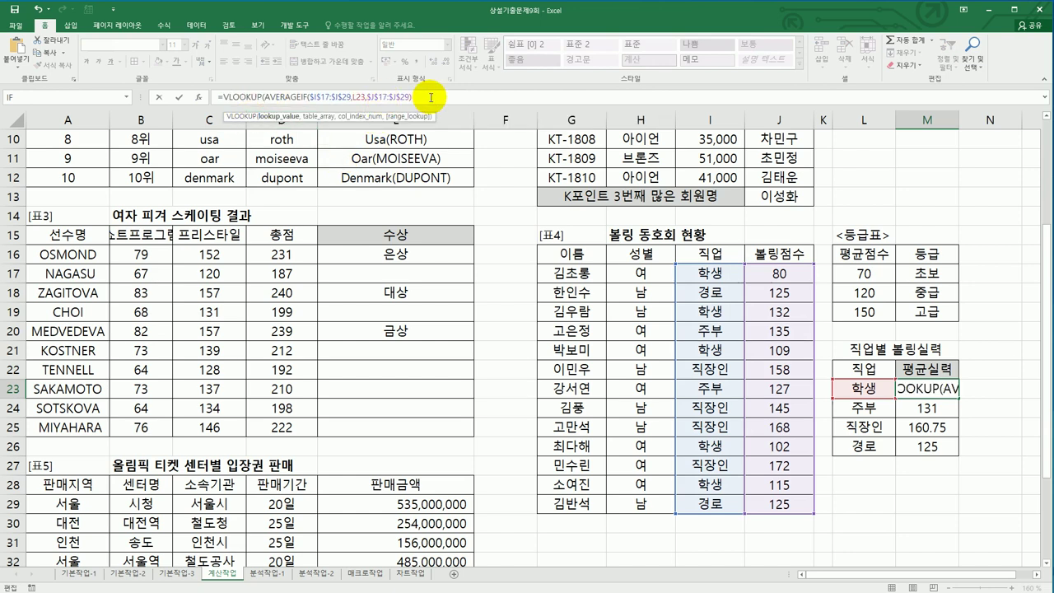
{"action": "type", "text": ","}
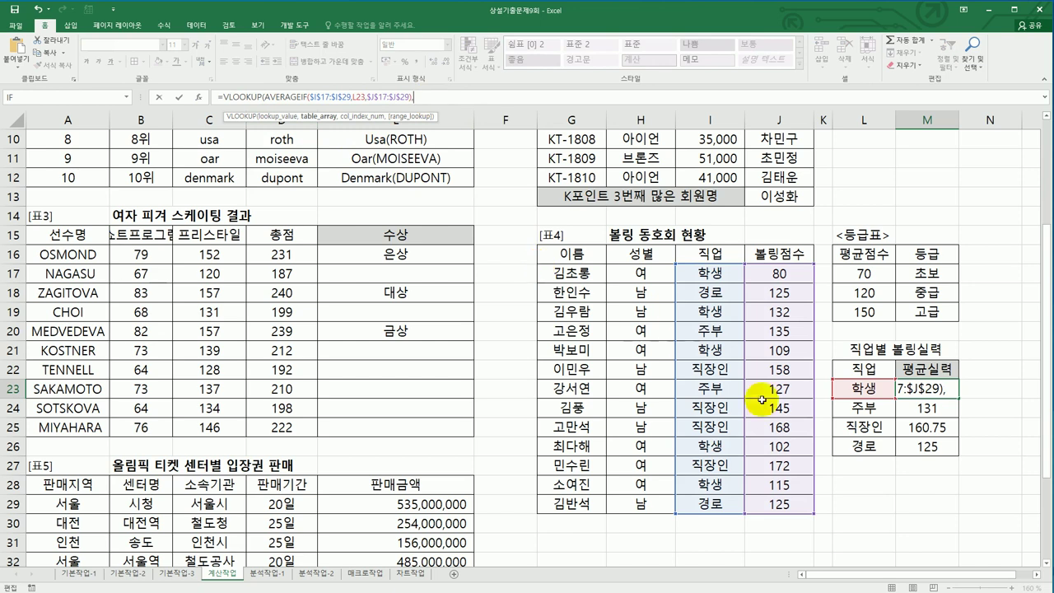
- In the VLOOKUP function arguments, set Table_array to the grade table data as the absolute range $L$17:$M$19
{"action": "left_click", "coordinate": [197, 96]}
{"action": "left_click_drag", "start_coordinate": [426, 230], "coordinate": [575, 254]}
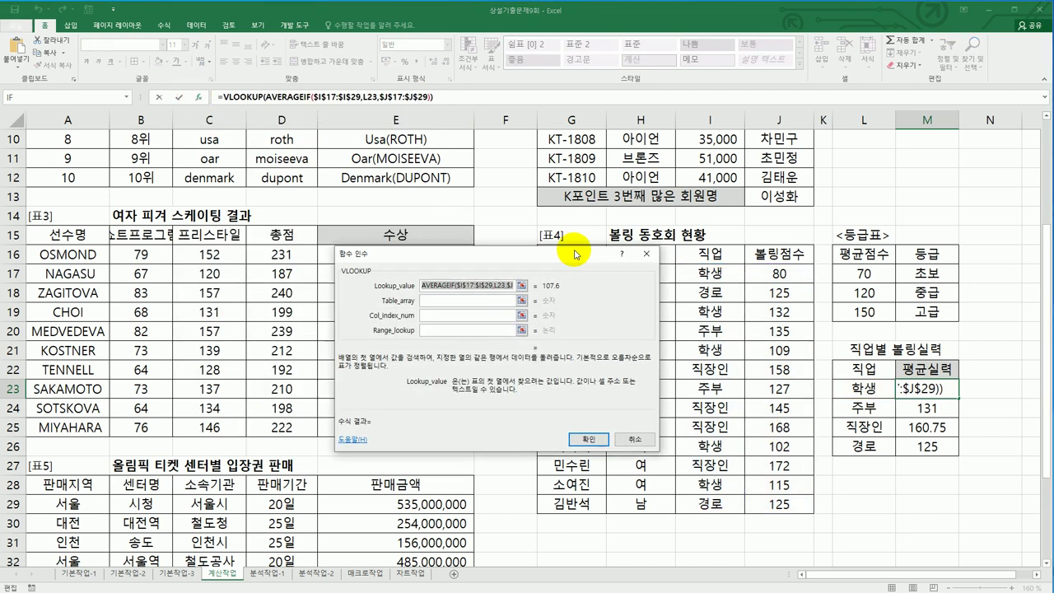
{"action": "left_click", "coordinate": [453, 301]}
{"action": "left_click_drag", "start_coordinate": [860, 274], "coordinate": [914, 317]}
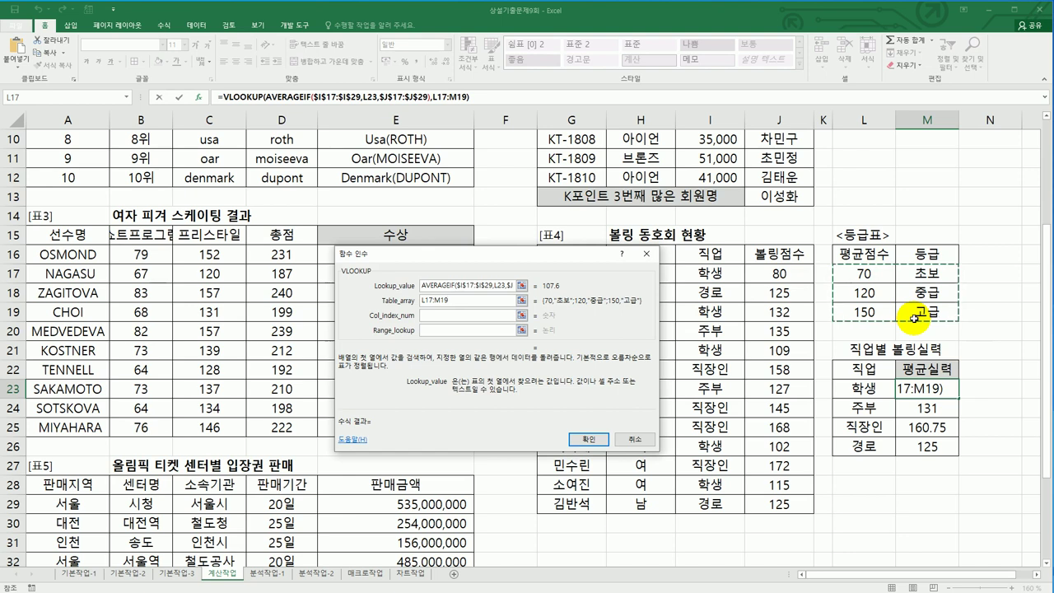
{"action": "key", "text": "F4"}
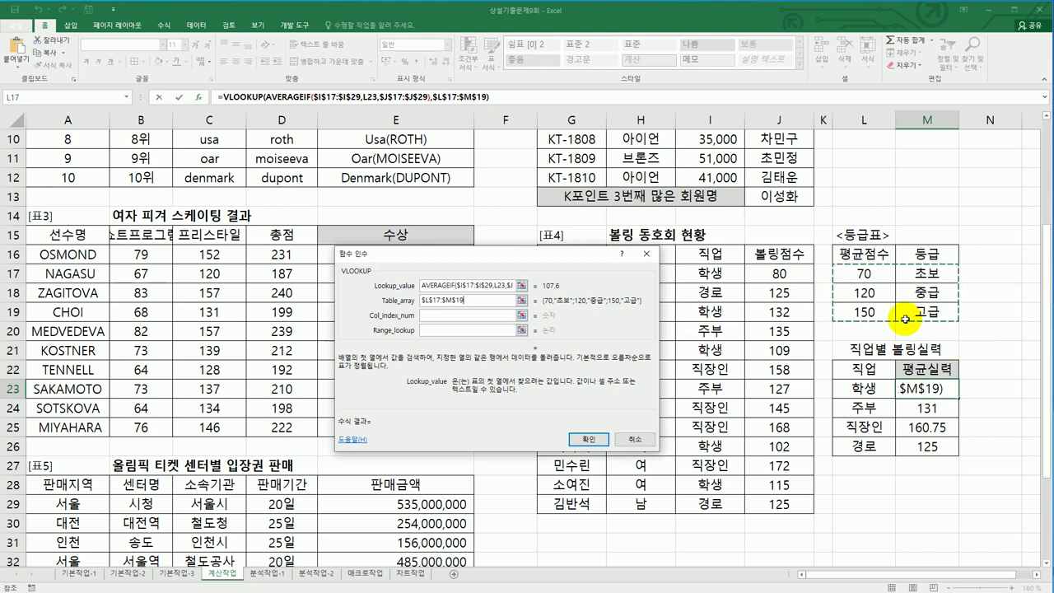
- Set Col_index_num to 2, leave Range_lookup empty, and fill the completed VLOOKUP formula from M23 down through M26
{"action": "left_click", "coordinate": [437, 314]}
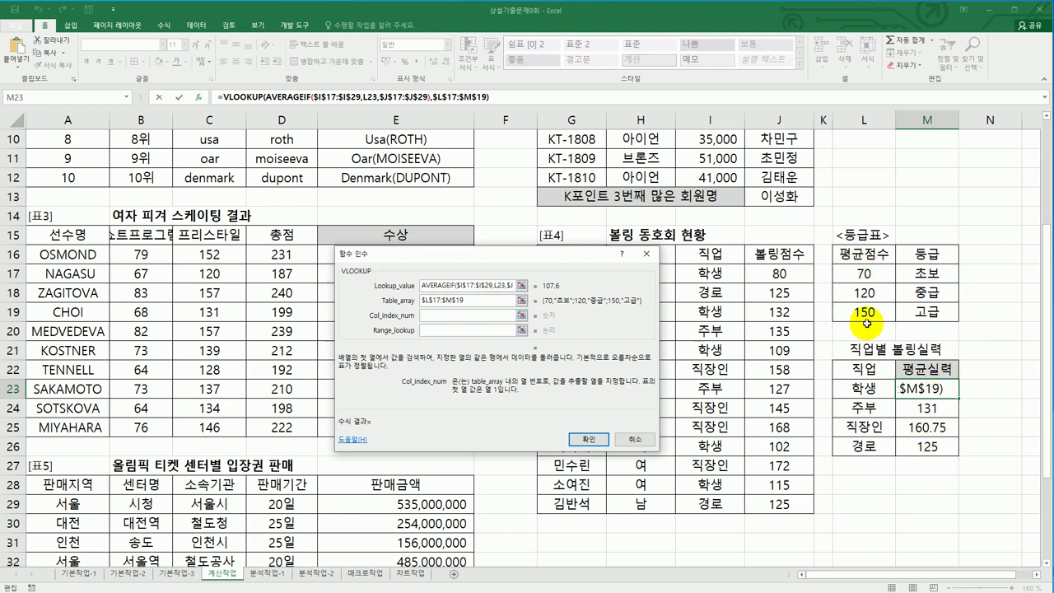
{"action": "type", "text": "2"}
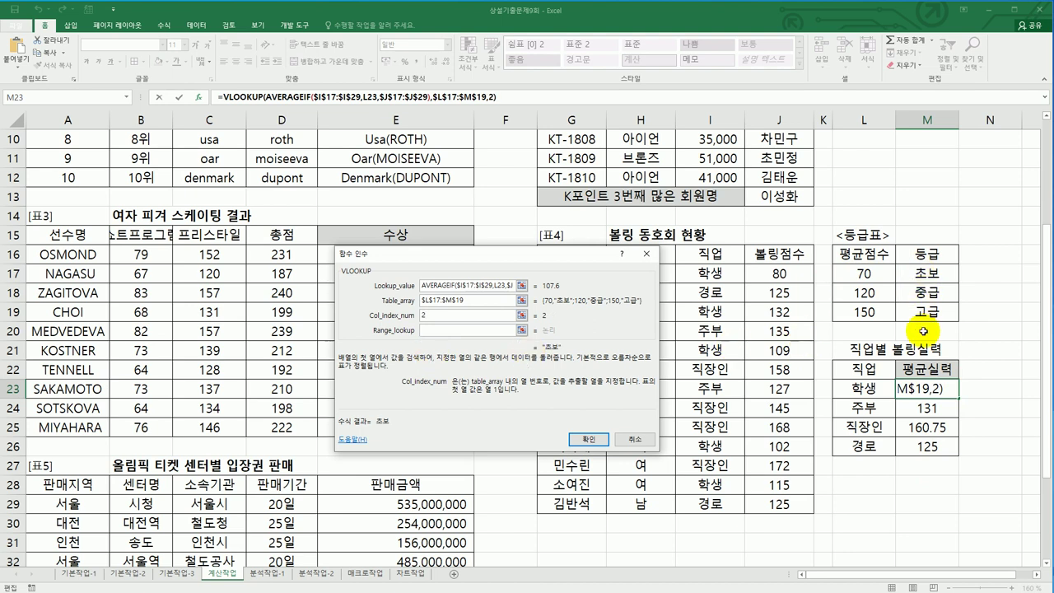
{"action": "left_click", "coordinate": [481, 330]}
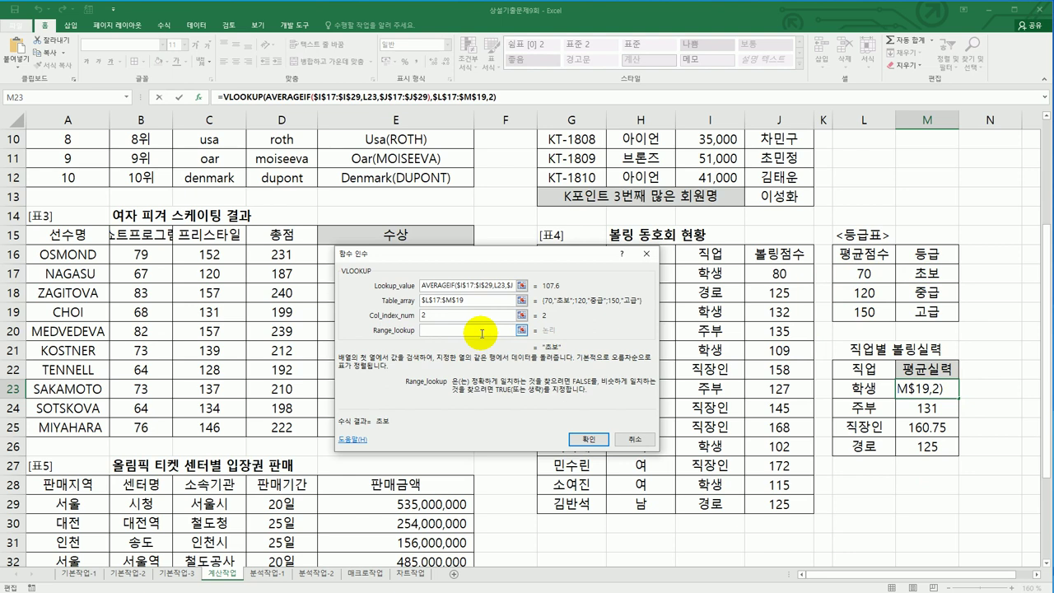
{"action": "left_click", "coordinate": [587, 439]}
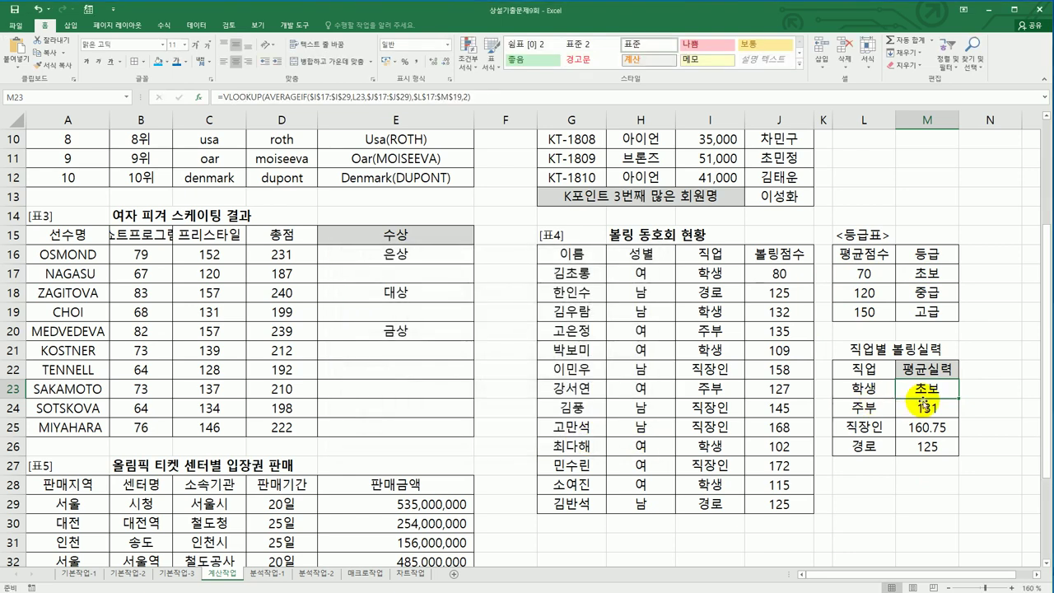
{"action": "left_click_drag", "start_coordinate": [959, 397], "coordinate": [954, 448]}
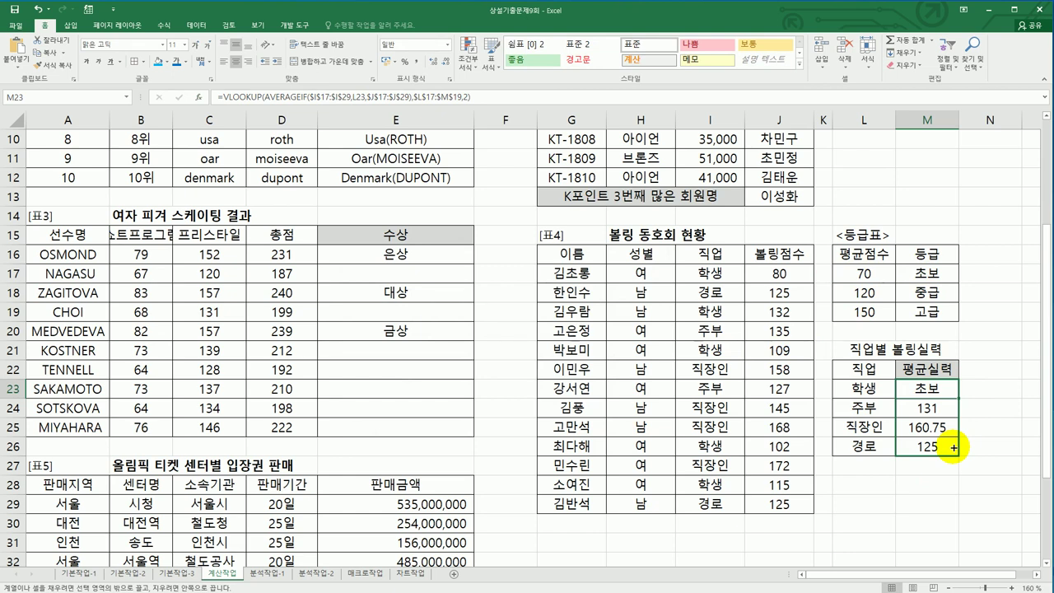
- Finish filling the 평균실력 formula down to M26 and check it against the 직업 and 볼링점수 ranges of 표4
{"action": "left_click_drag", "start_coordinate": [953, 447], "coordinate": [954, 447]}
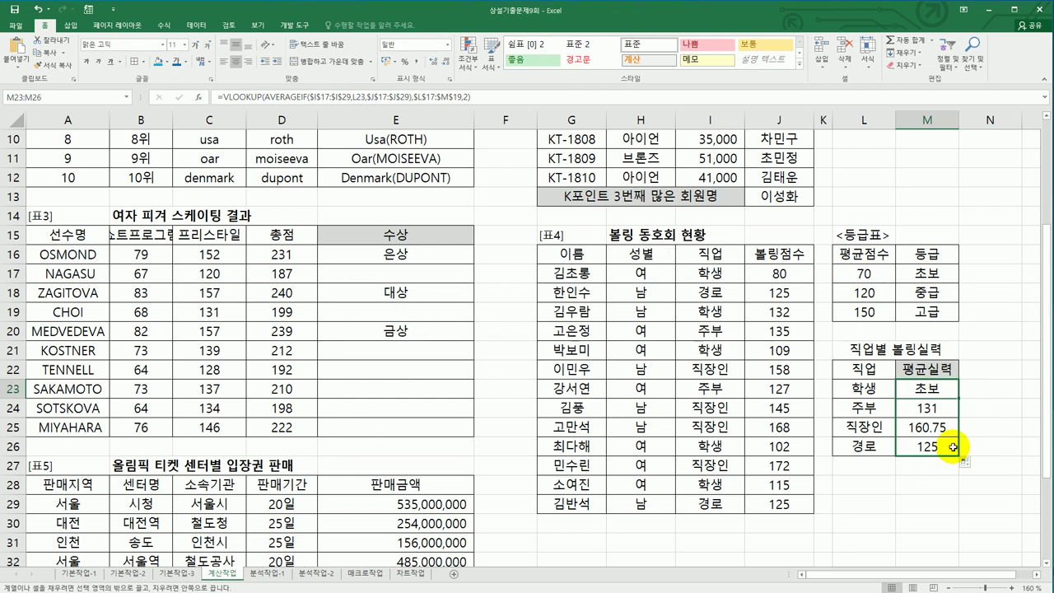
{"action": "left_click", "coordinate": [935, 449]}
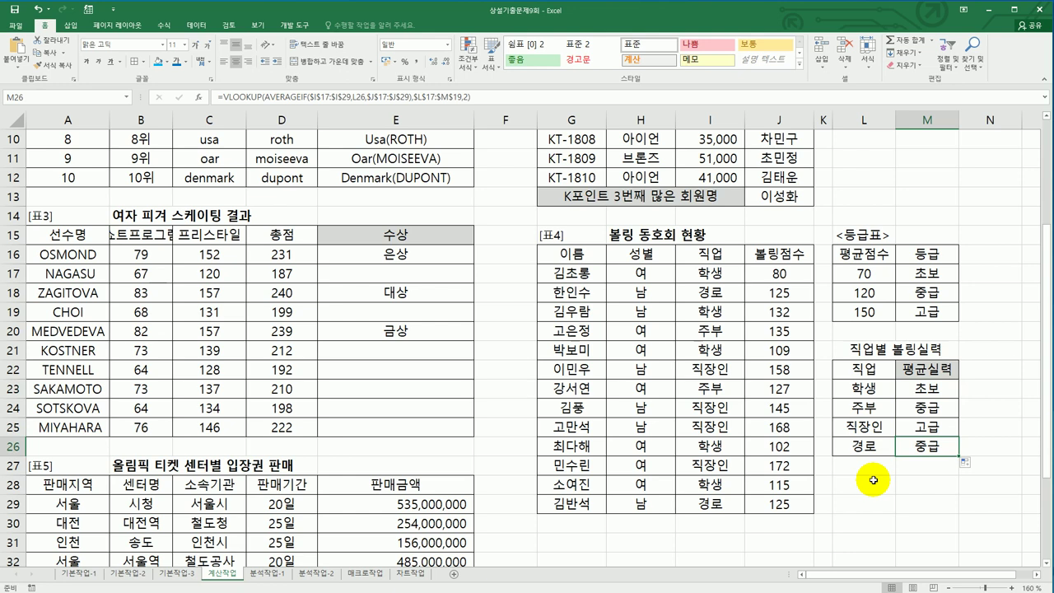
{"action": "left_click", "coordinate": [918, 393]}
{"action": "left_click_drag", "start_coordinate": [679, 274], "coordinate": [708, 502]}
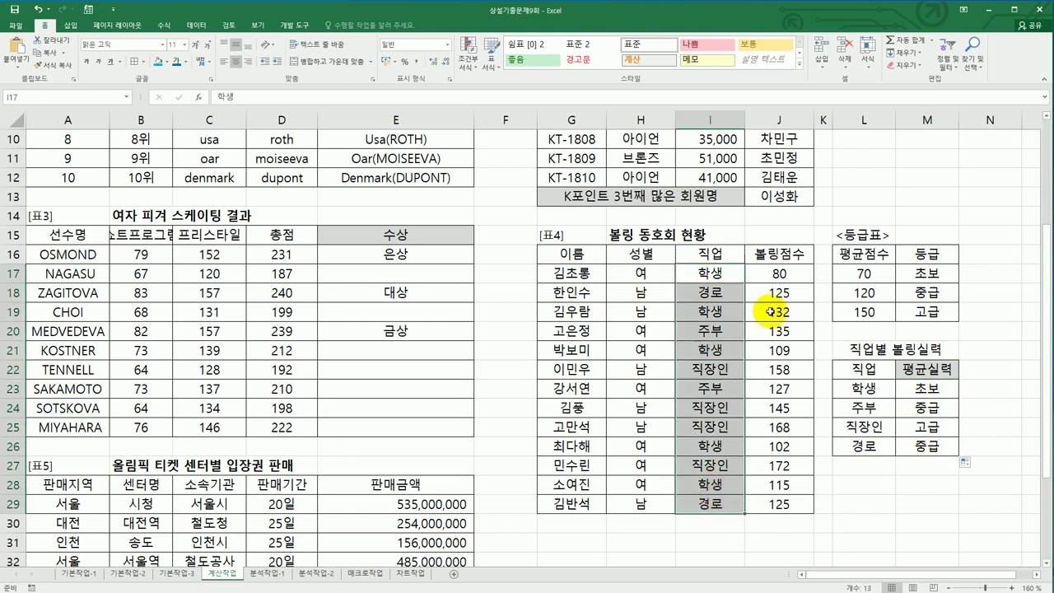
{"action": "left_click_drag", "start_coordinate": [778, 274], "coordinate": [780, 503]}
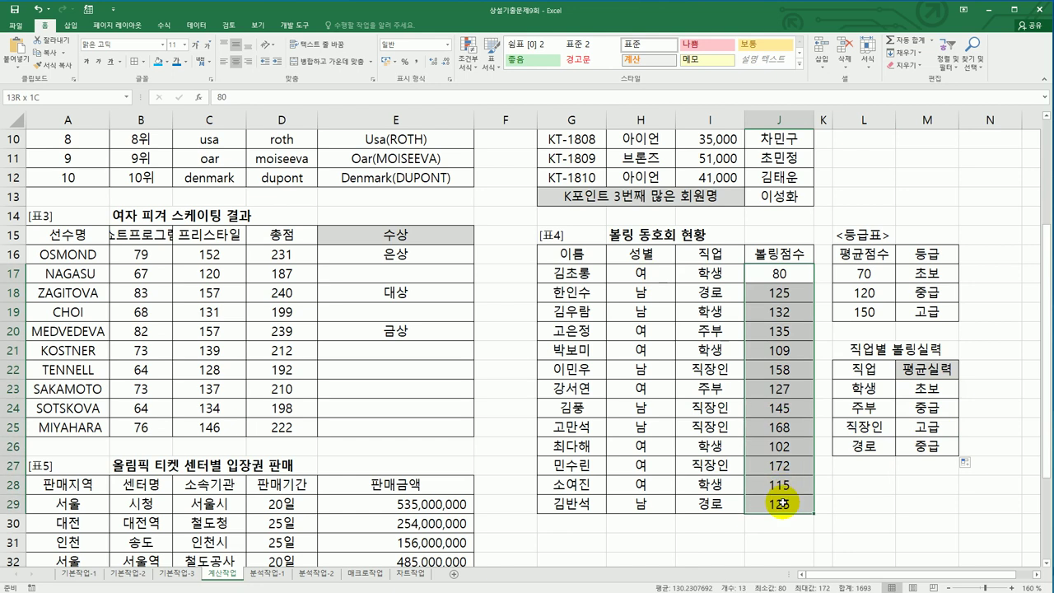
{"action": "left_click", "coordinate": [864, 389]}
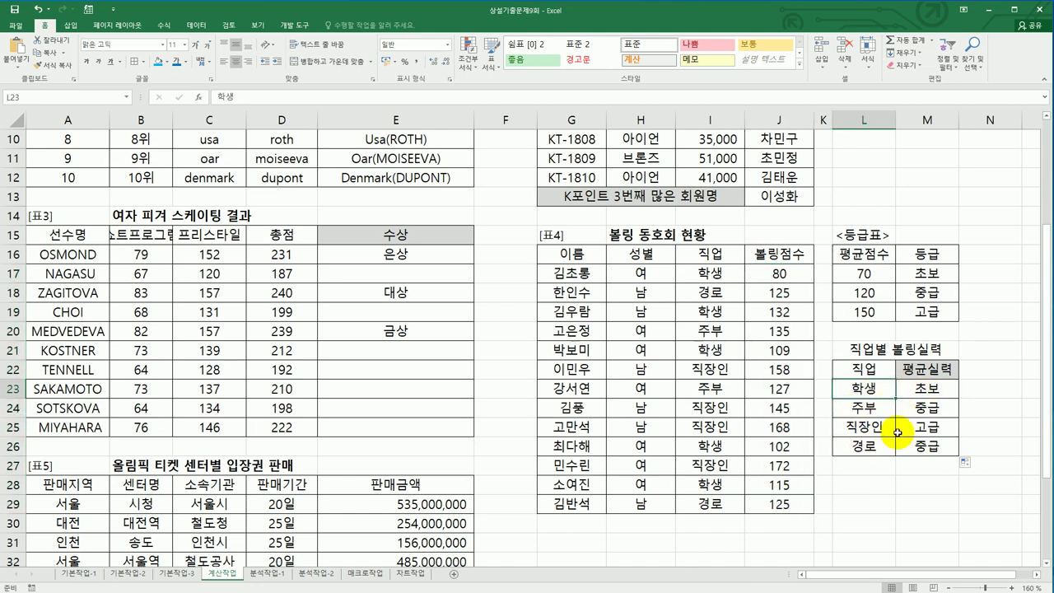
{"action": "left_click", "coordinate": [914, 387]}
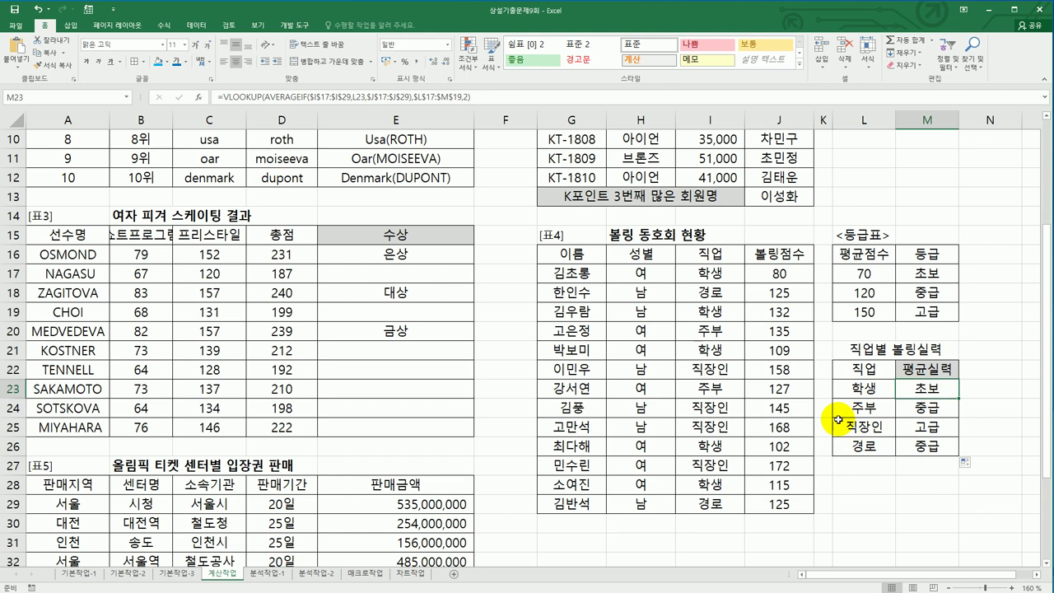
- Enter =AVERAGEIF(A29:A37,"서울",E29:E37) in E38 to average the 판매금액 of the 서울 region in 표5
{"action": "scroll", "coordinate": [837, 420], "scroll_direction": "down", "scroll_amount": 4}
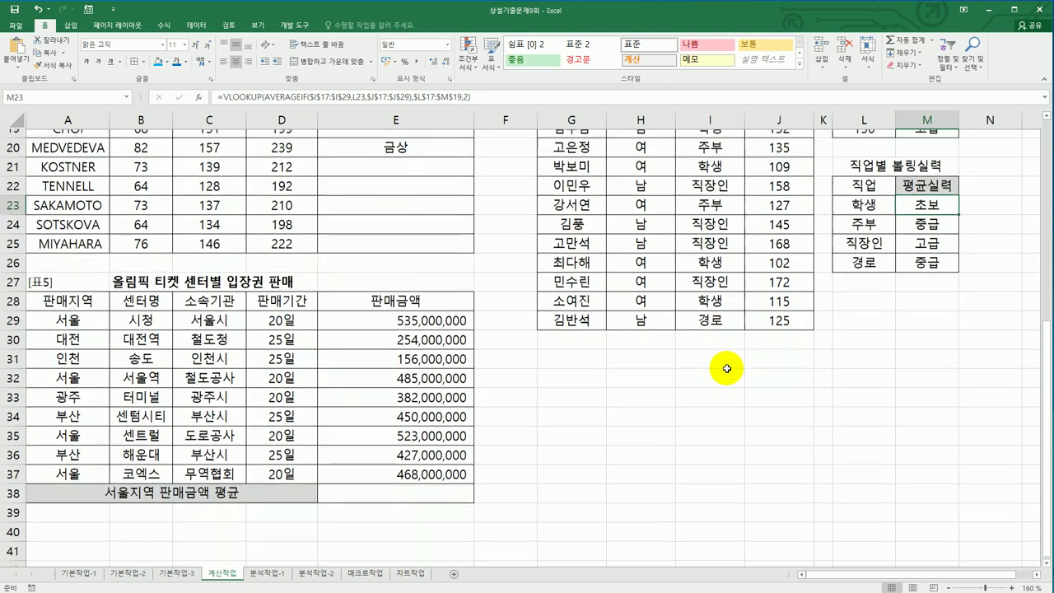
{"action": "left_click", "coordinate": [461, 445]}
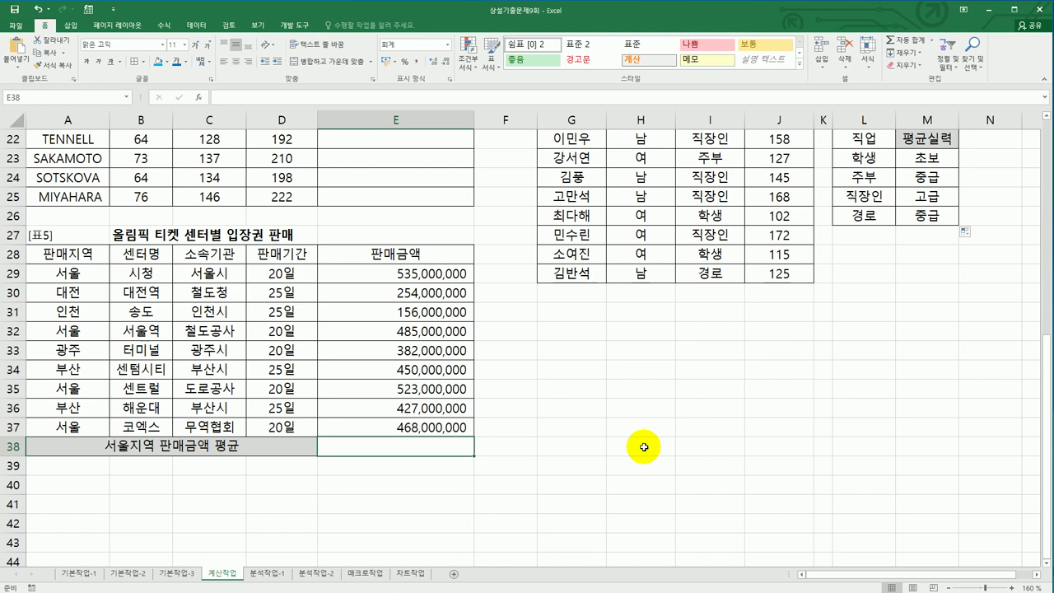
{"action": "type", "text": "=av"}
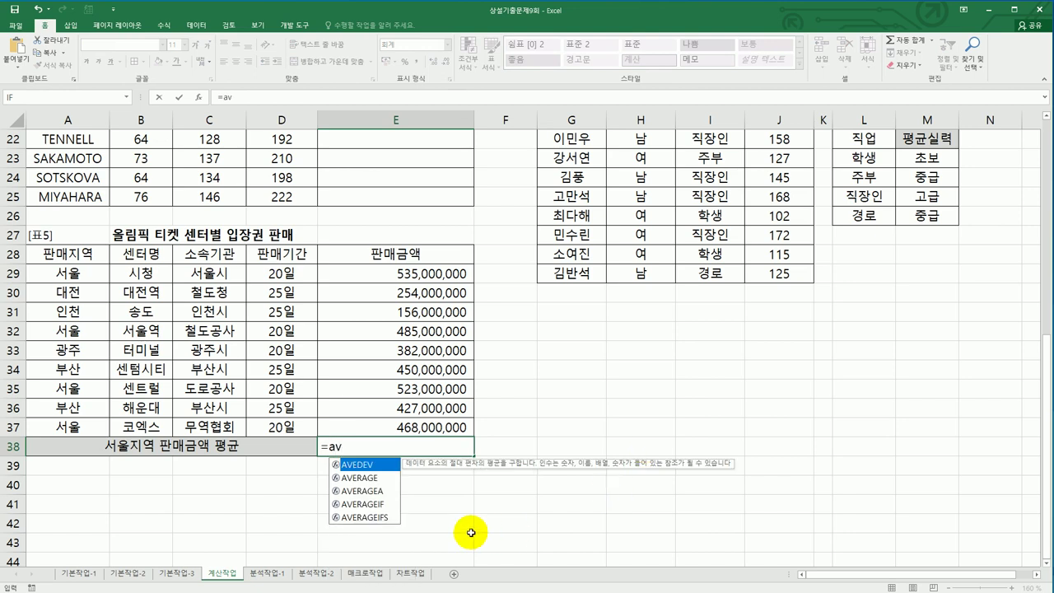
{"action": "double_click", "coordinate": [378, 505]}
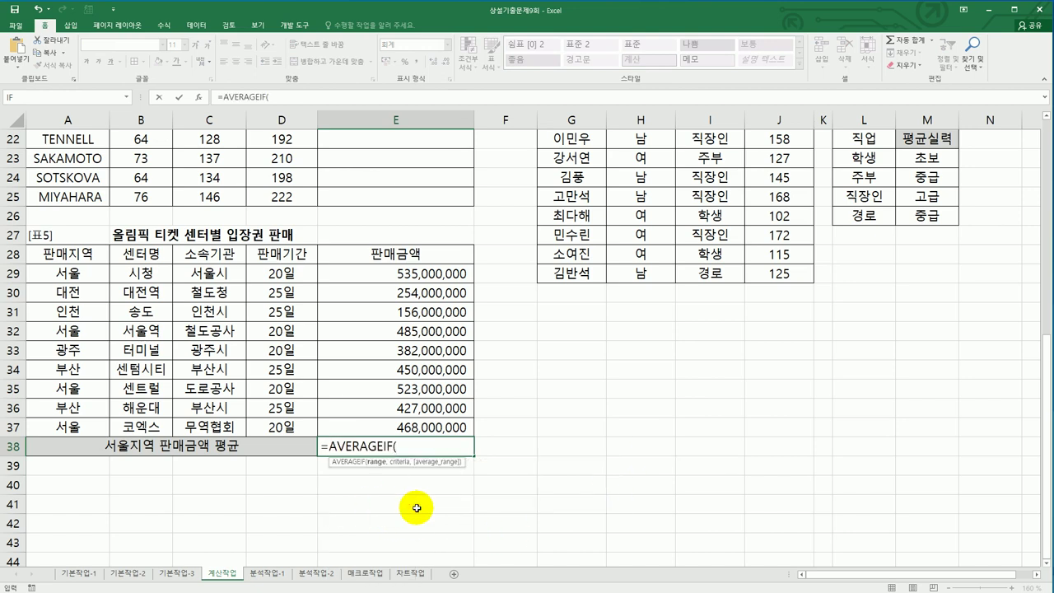
{"action": "left_click_drag", "start_coordinate": [84, 275], "coordinate": [87, 423]}
{"action": "type", "text": ","}
{"action": "type", "text": "\"tj"}
{"action": "type", "text": "서울\","}
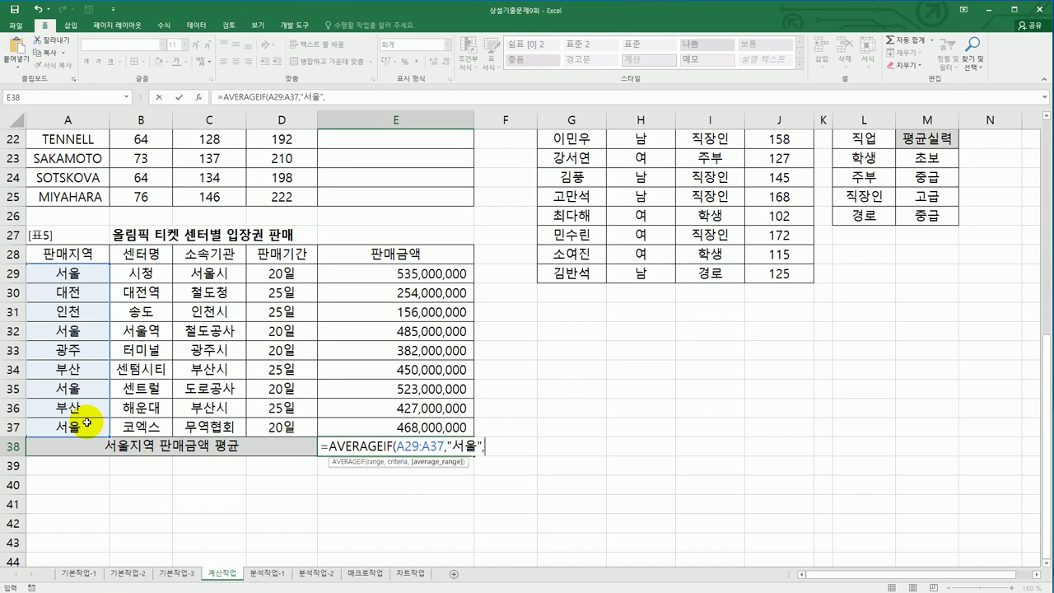
{"action": "left_click_drag", "start_coordinate": [416, 272], "coordinate": [416, 422]}
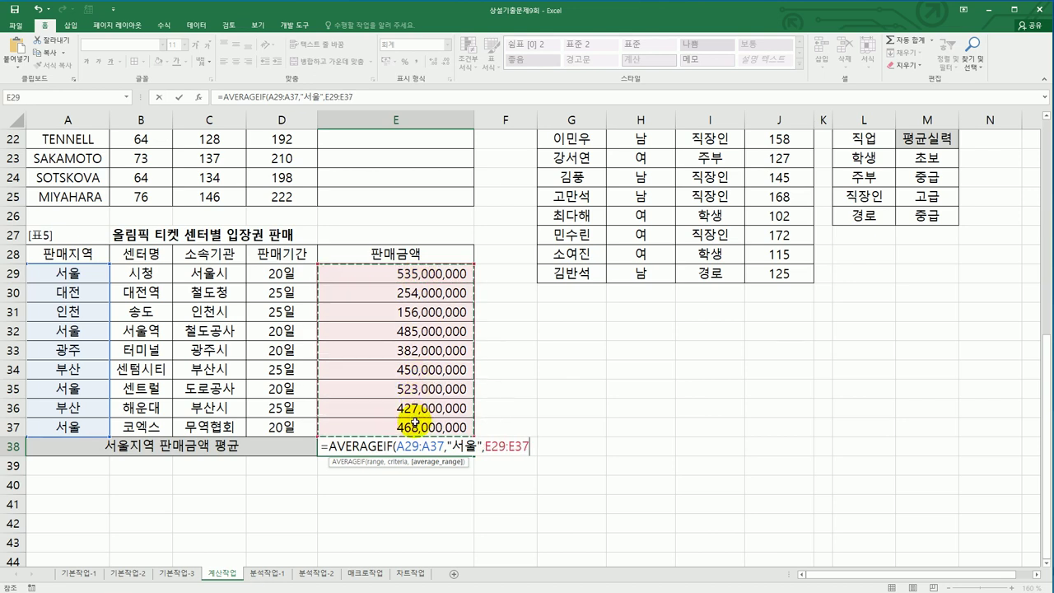
{"action": "type", "text": ")"}
{"action": "key", "text": "Return"}
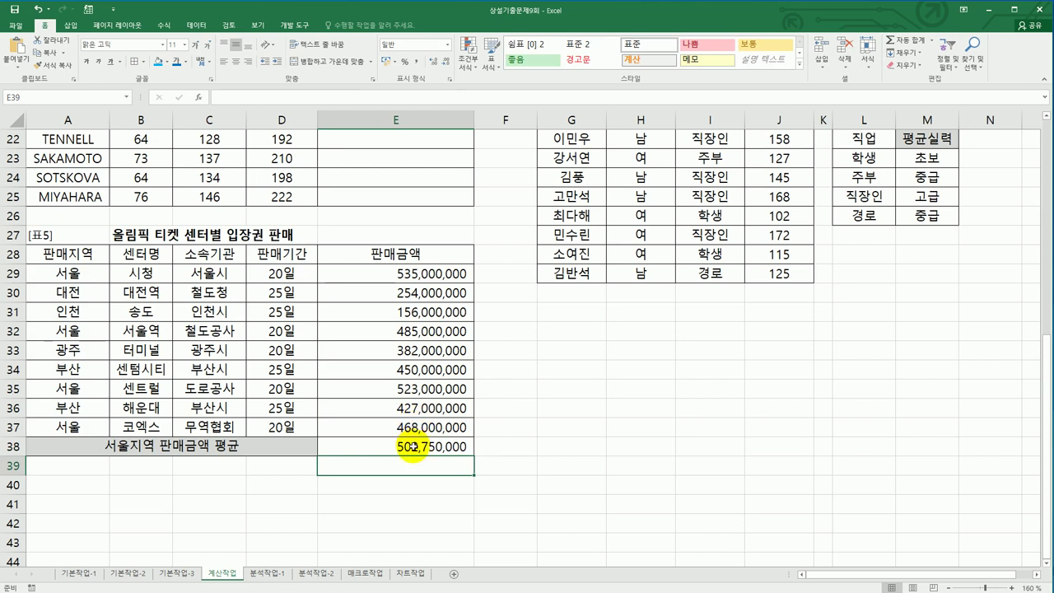
{"action": "left_click", "coordinate": [412, 447]}
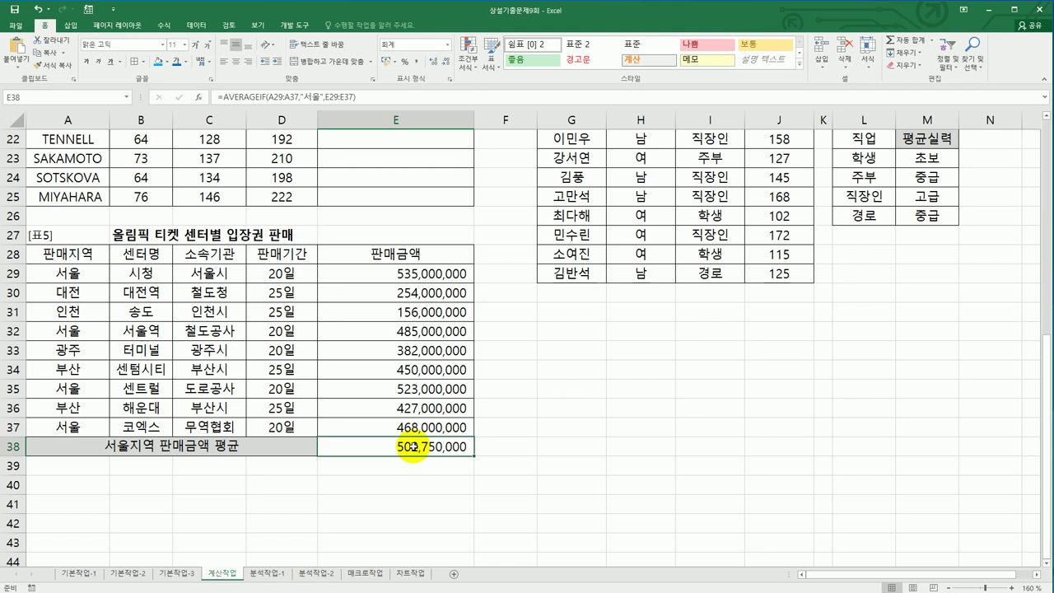
- Go to the 분석작업-1 sheet and look over the 팀별 급여 지급 현황 table down to its last row
{"action": "left_click", "coordinate": [276, 572]}
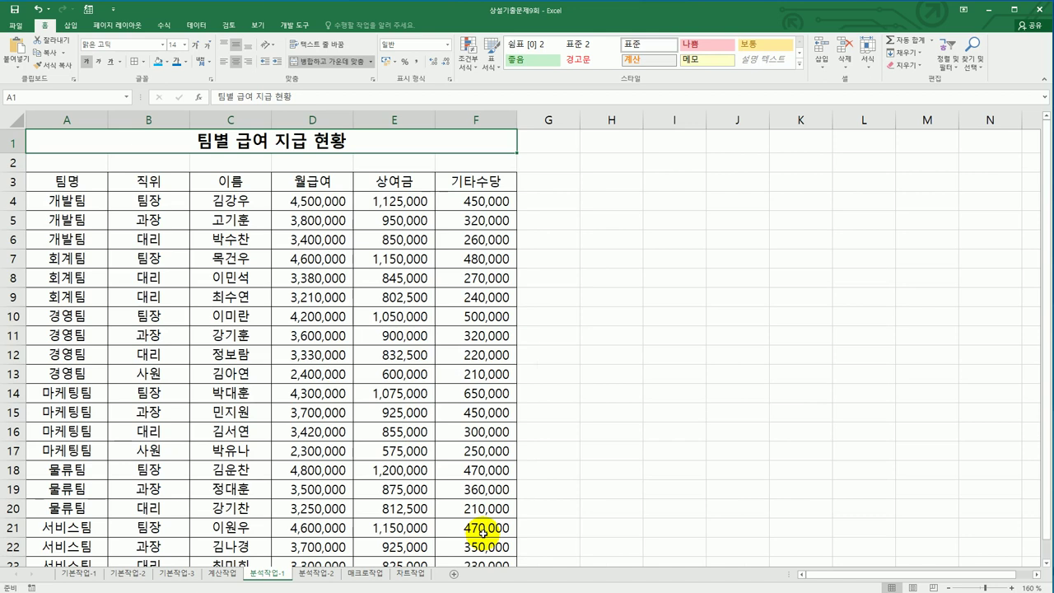
{"action": "left_click", "coordinate": [233, 201]}
{"action": "scroll", "coordinate": [258, 308], "scroll_direction": "down", "scroll_amount": 4}
{"action": "scroll", "coordinate": [263, 306], "scroll_direction": "up", "scroll_amount": 4}
{"action": "scroll", "coordinate": [264, 301], "scroll_direction": "down", "scroll_amount": 2}
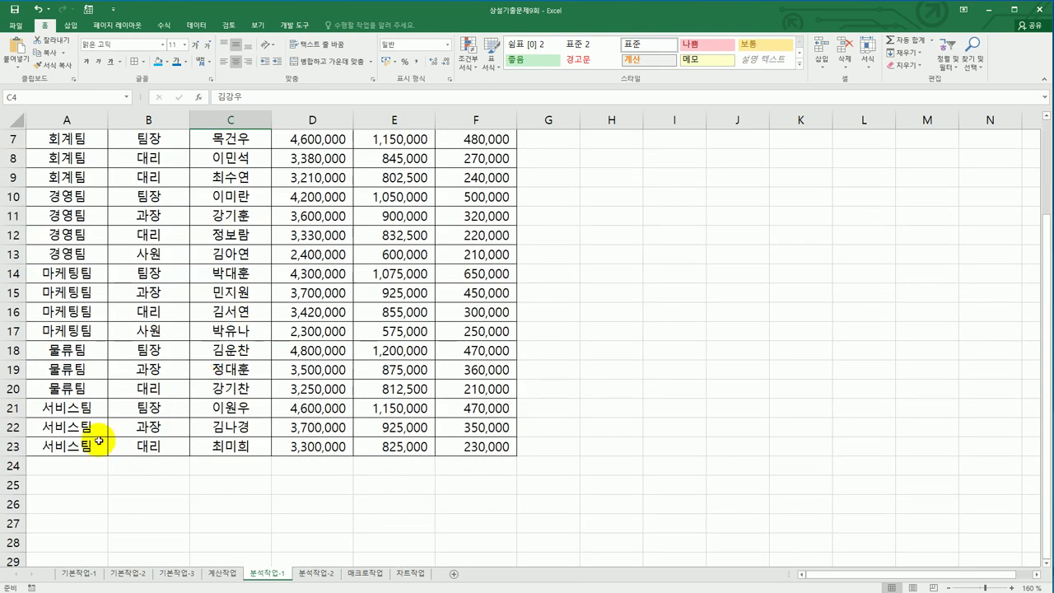
{"action": "scroll", "coordinate": [367, 441], "scroll_direction": "up", "scroll_amount": 2}
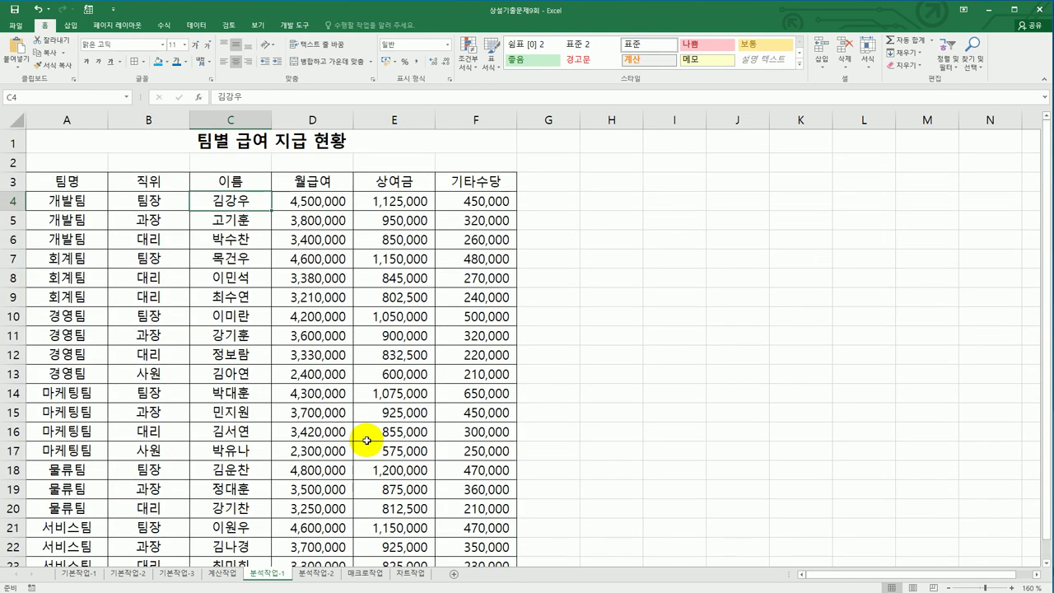
{"action": "left_click", "coordinate": [121, 277]}
{"action": "left_click", "coordinate": [243, 334]}
- Create a pivot table from the salary table range $A$3:$F$23, placed on the existing worksheet at H3
{"action": "left_click", "coordinate": [355, 367]}
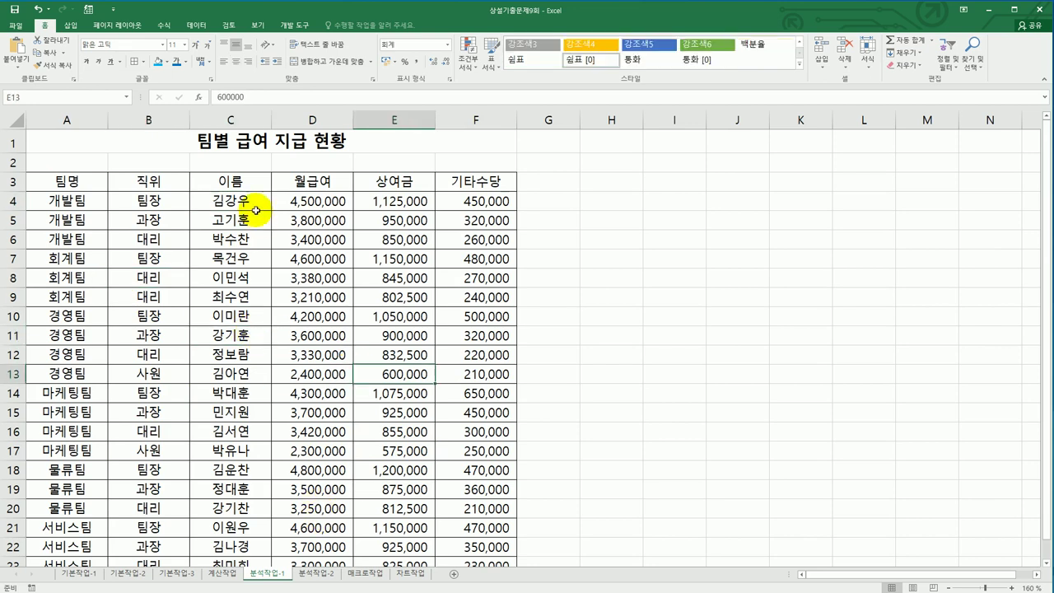
{"action": "left_click", "coordinate": [70, 25]}
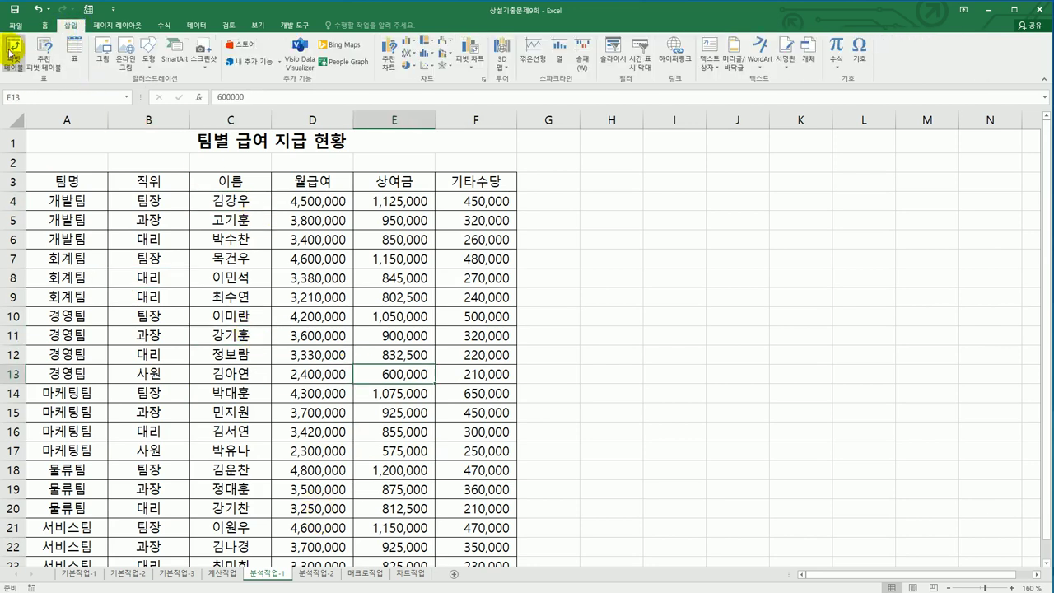
{"action": "left_click", "coordinate": [13, 51]}
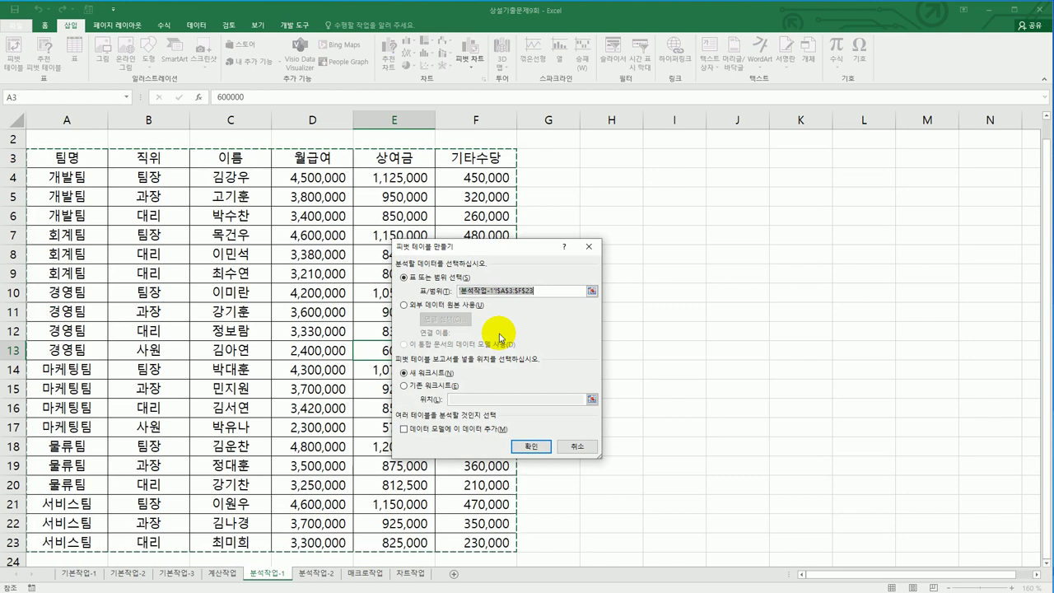
{"action": "left_click", "coordinate": [414, 387]}
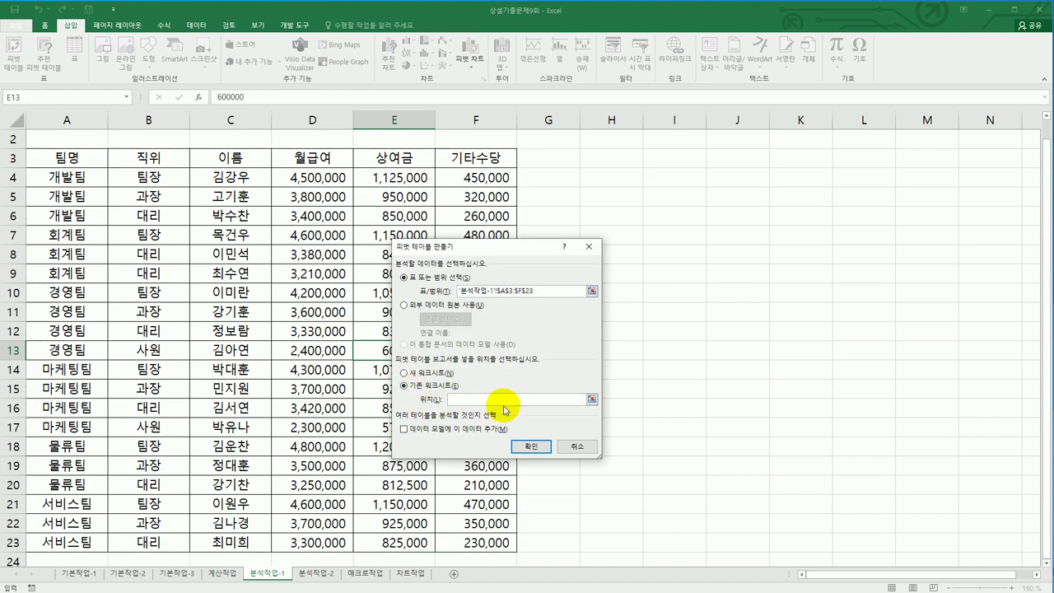
{"action": "left_click", "coordinate": [601, 162]}
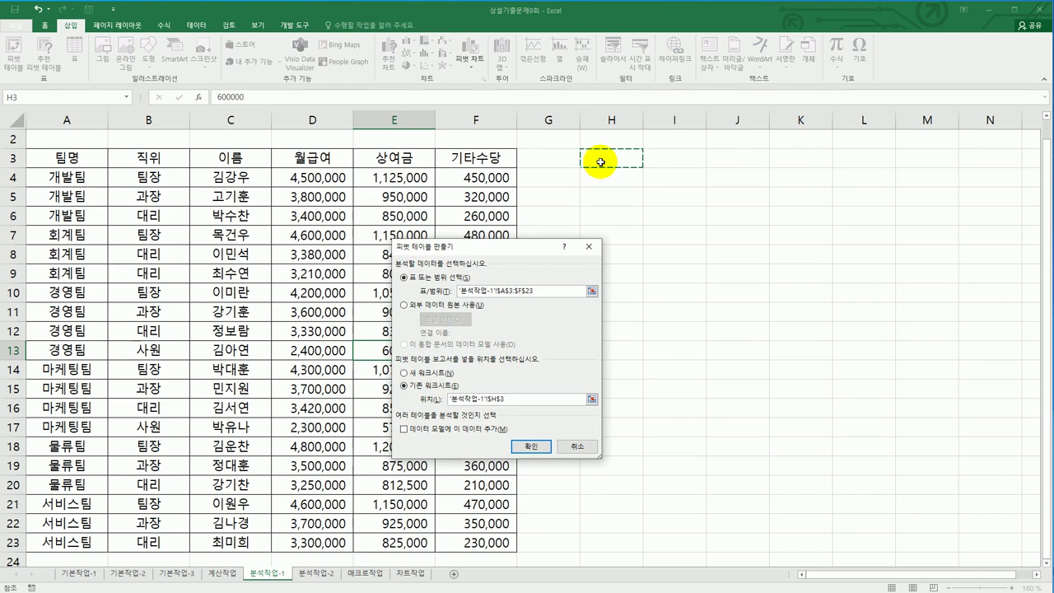
{"action": "left_click", "coordinate": [523, 445]}
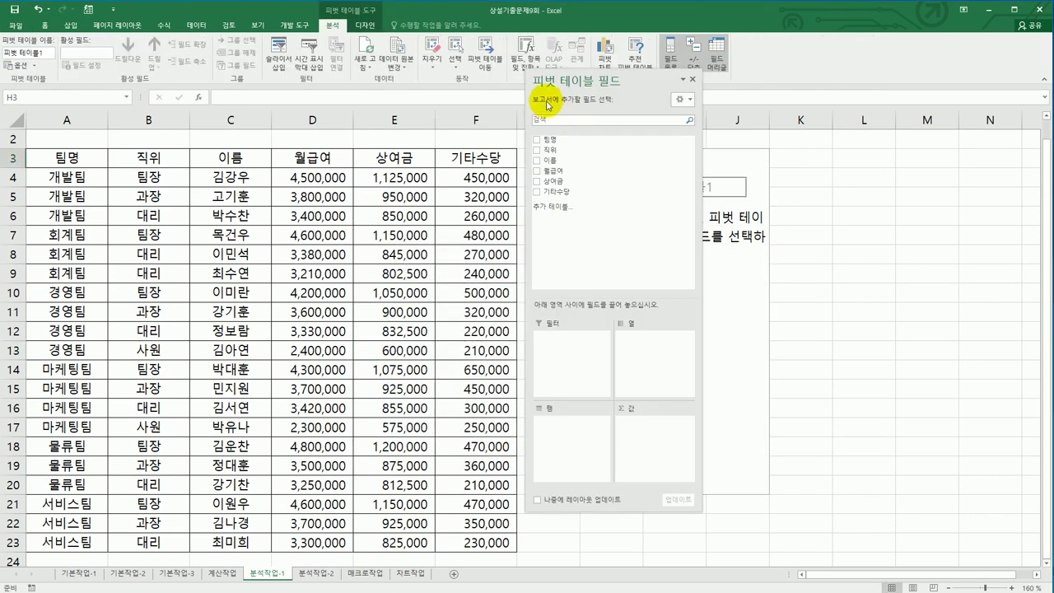
- Place 팀명 in the pivot table's rows and 월급여, 상여금 and 기타수당 in its values
{"action": "left_click_drag", "start_coordinate": [582, 85], "coordinate": [350, 116]}
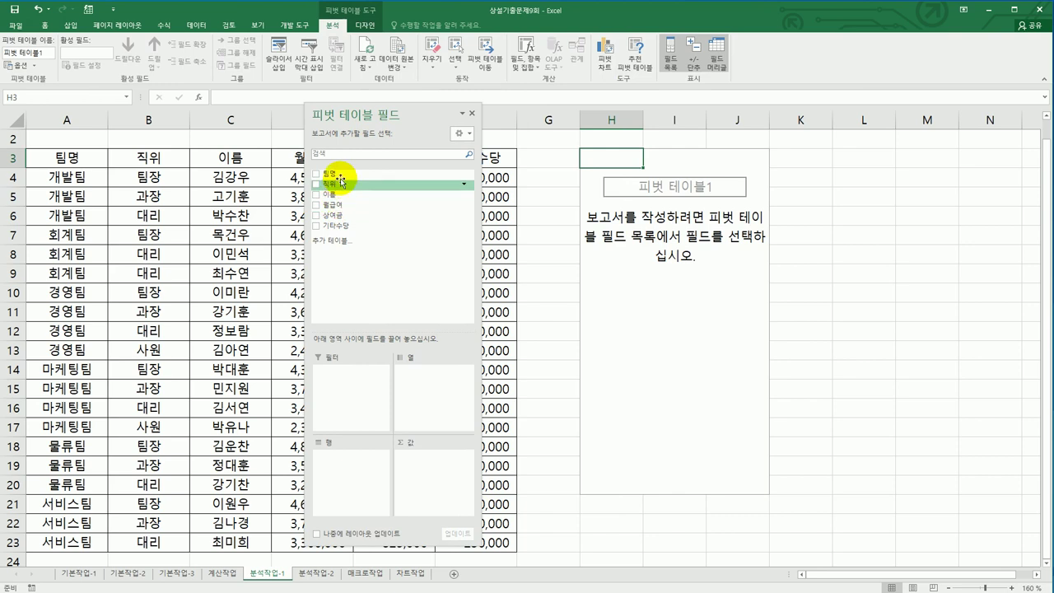
{"action": "left_click_drag", "start_coordinate": [340, 176], "coordinate": [350, 471]}
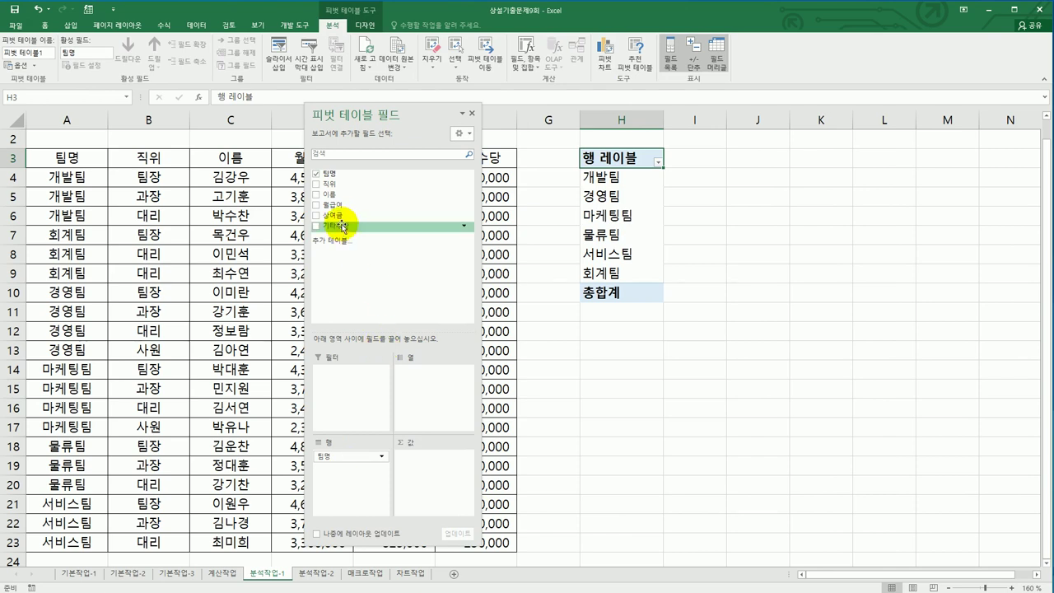
{"action": "left_click_drag", "start_coordinate": [339, 205], "coordinate": [423, 477]}
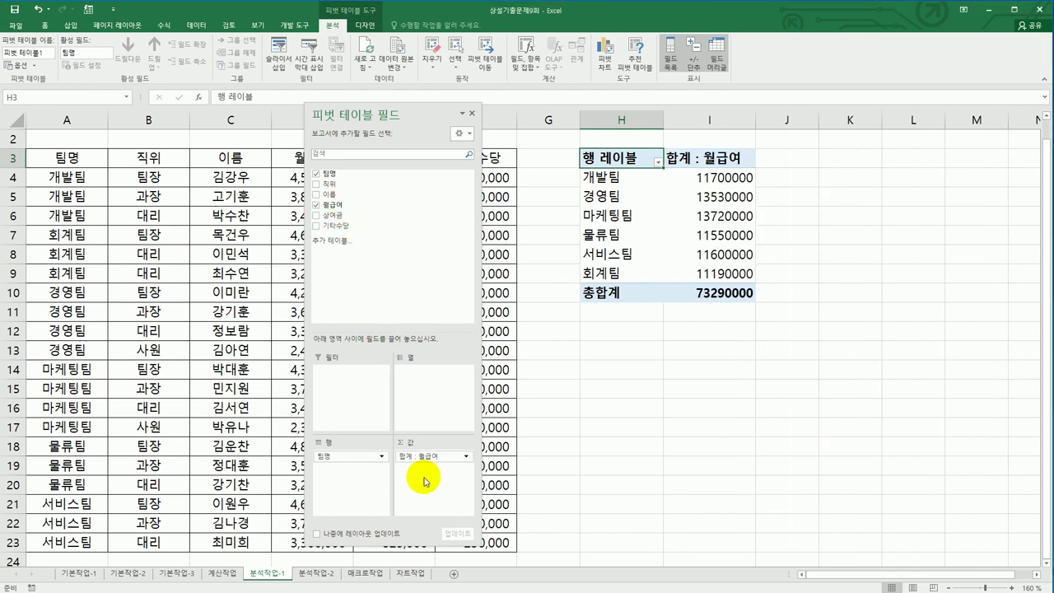
{"action": "left_click_drag", "start_coordinate": [384, 216], "coordinate": [433, 495]}
{"action": "left_click_drag", "start_coordinate": [341, 225], "coordinate": [419, 512]}
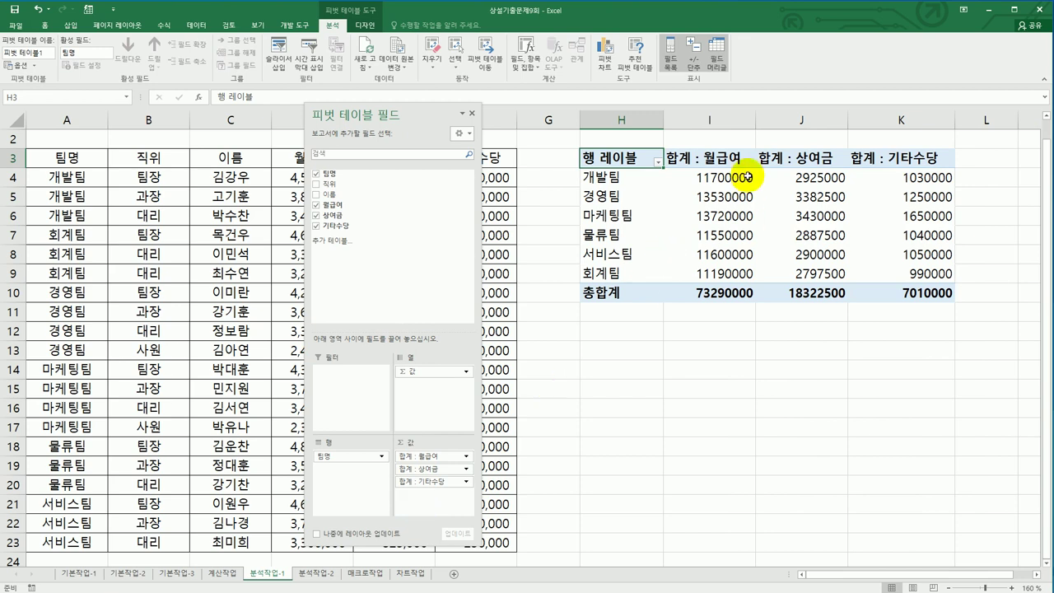
- Summarize the pivot table's 월급여 values by average (평균) instead of sum
{"action": "mouse_move", "coordinate": [719, 214]}
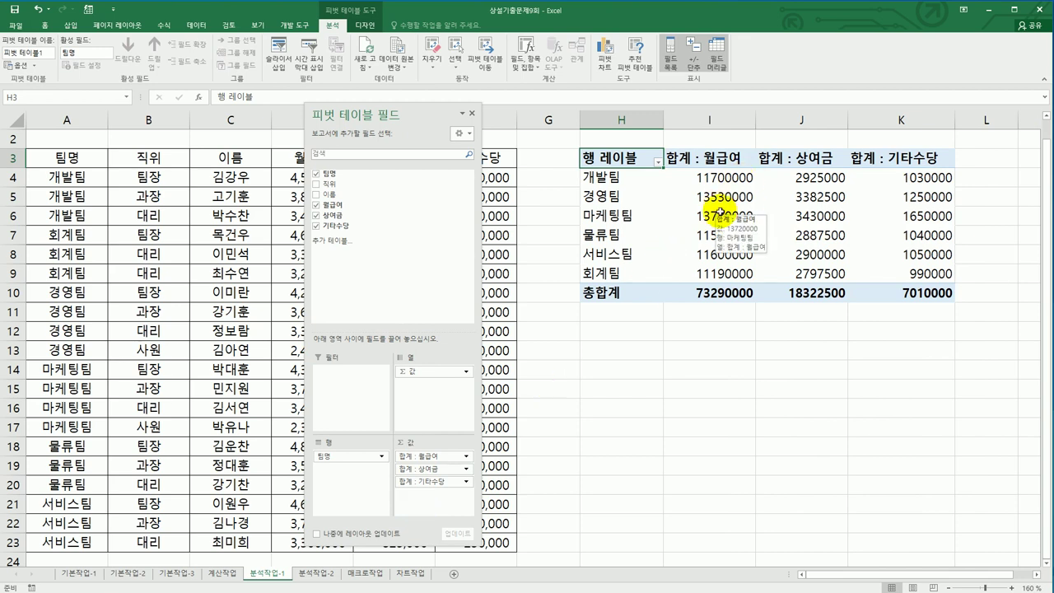
{"action": "left_click", "coordinate": [466, 458]}
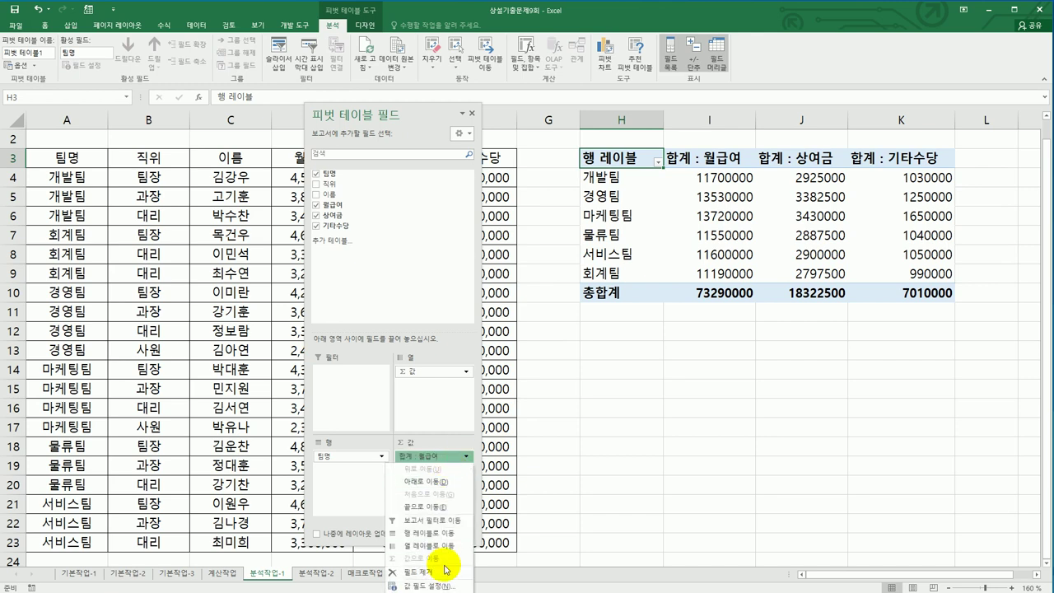
{"action": "left_click", "coordinate": [707, 158]}
{"action": "right_click", "coordinate": [709, 157]}
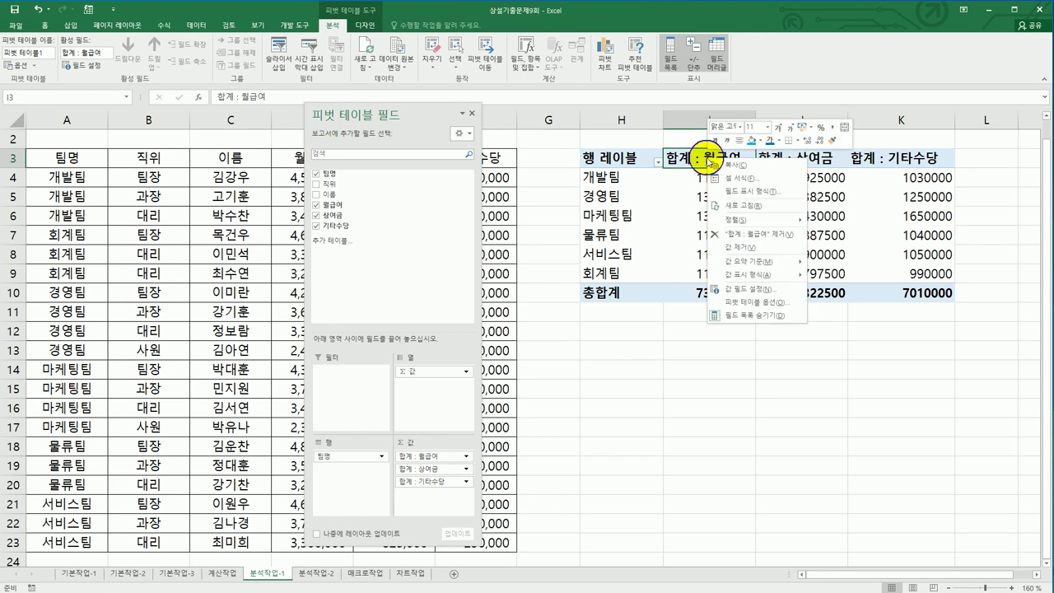
{"action": "mouse_move", "coordinate": [785, 269]}
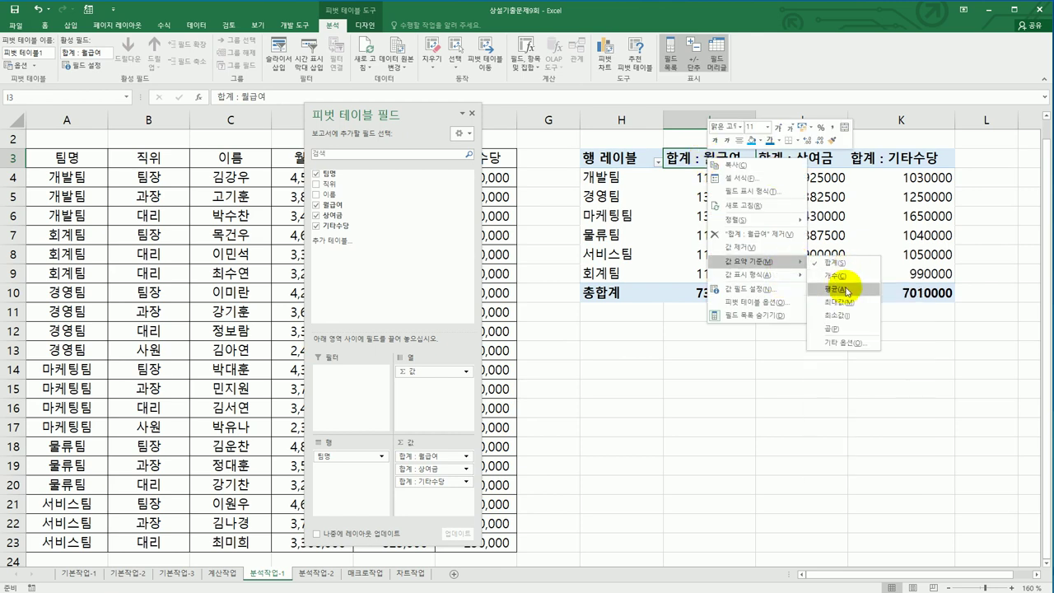
{"action": "left_click", "coordinate": [846, 290]}
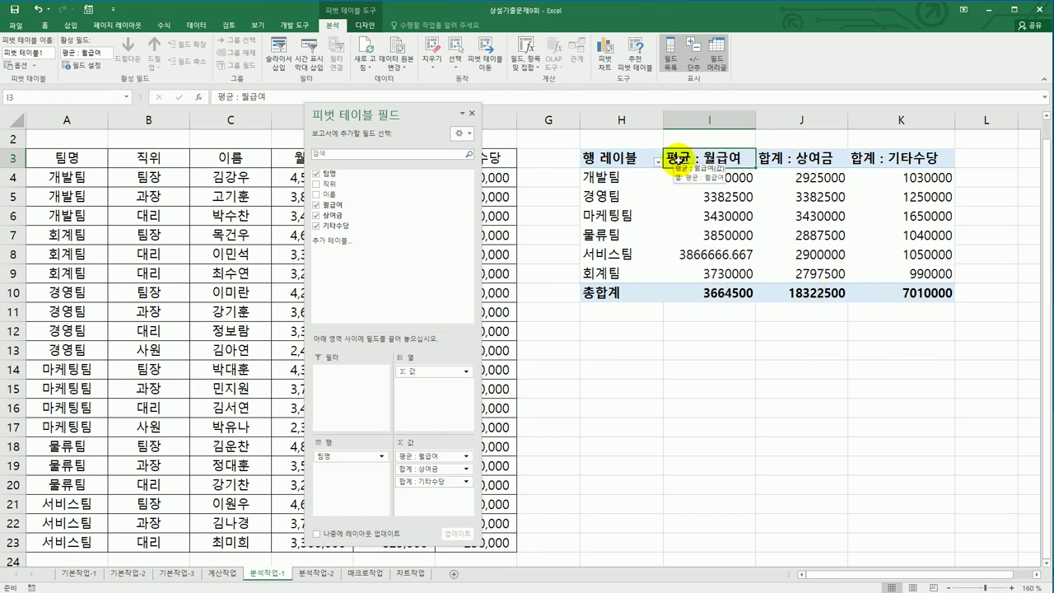
- Format the pivot table's 월급여 average values as 숫자 with the 1000 단위 구분 기호 and 0 decimal places
{"action": "right_click", "coordinate": [677, 159]}
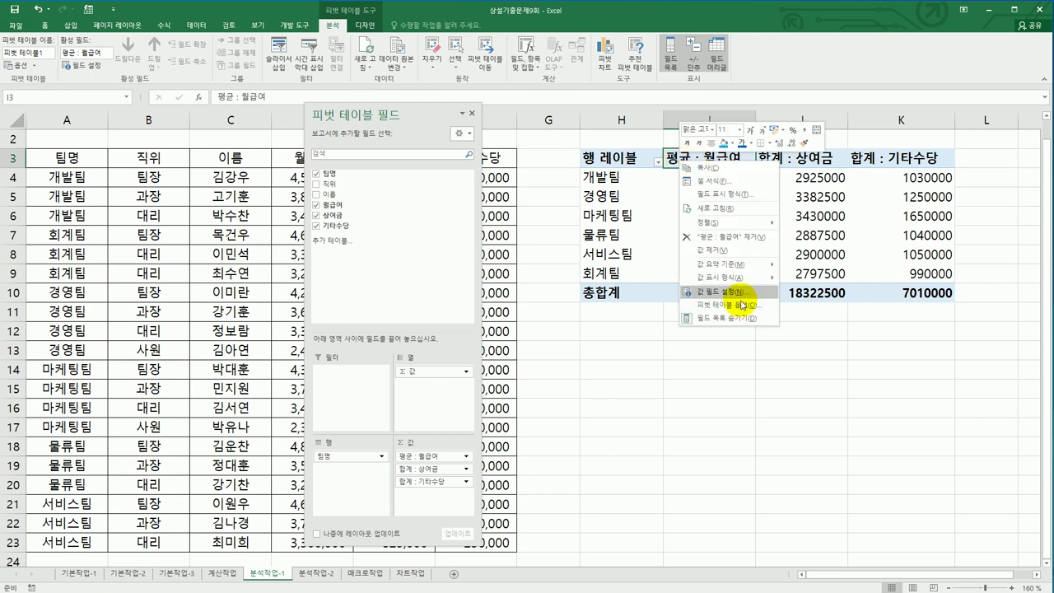
{"action": "left_click", "coordinate": [741, 293]}
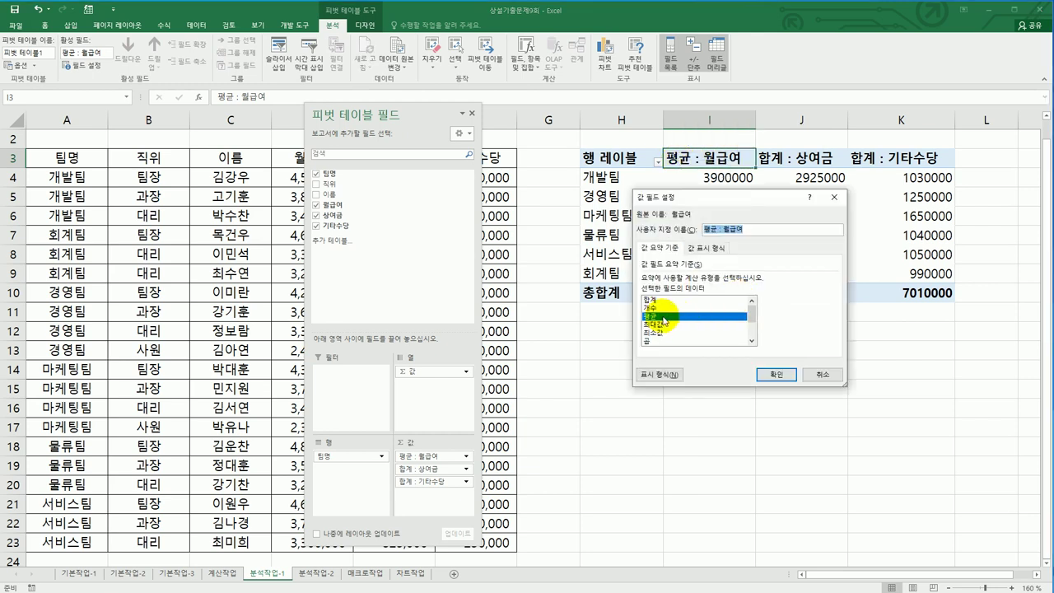
{"action": "left_click", "coordinate": [659, 374]}
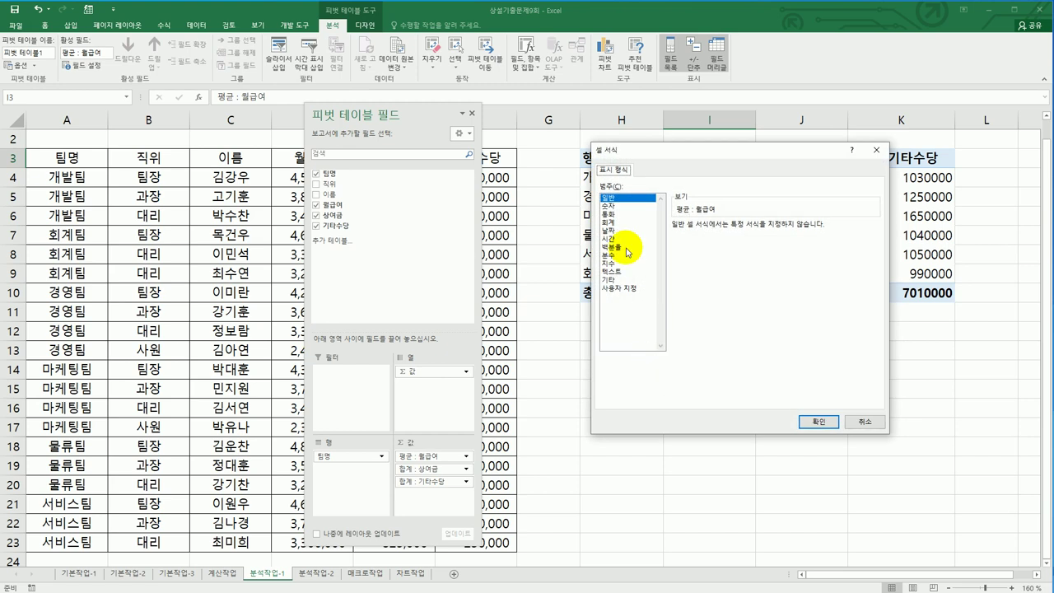
{"action": "left_click", "coordinate": [610, 206]}
{"action": "left_click", "coordinate": [696, 243]}
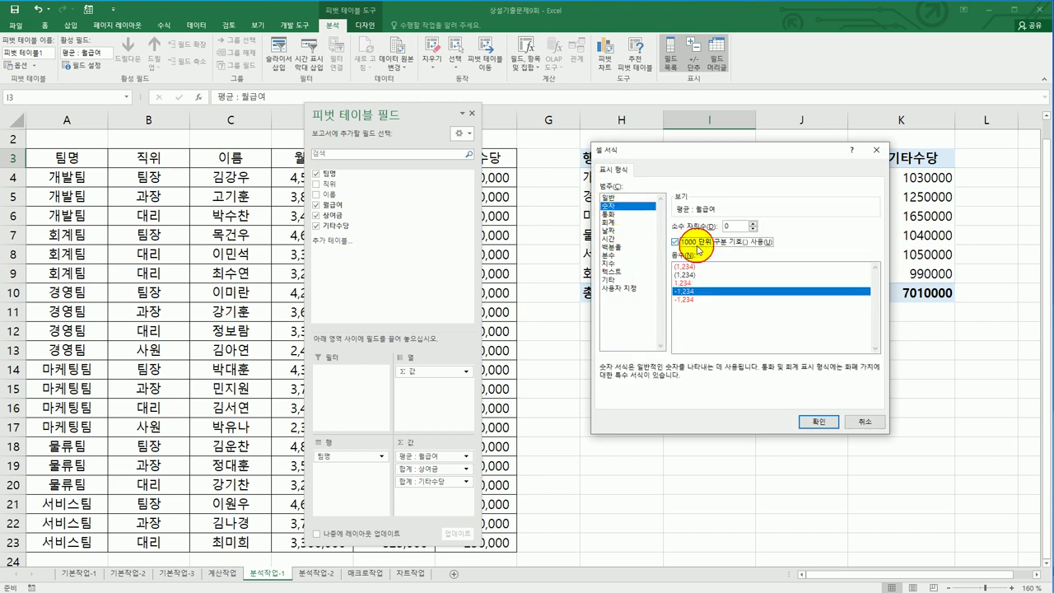
{"action": "left_click", "coordinate": [816, 421]}
{"action": "left_click", "coordinate": [778, 376]}
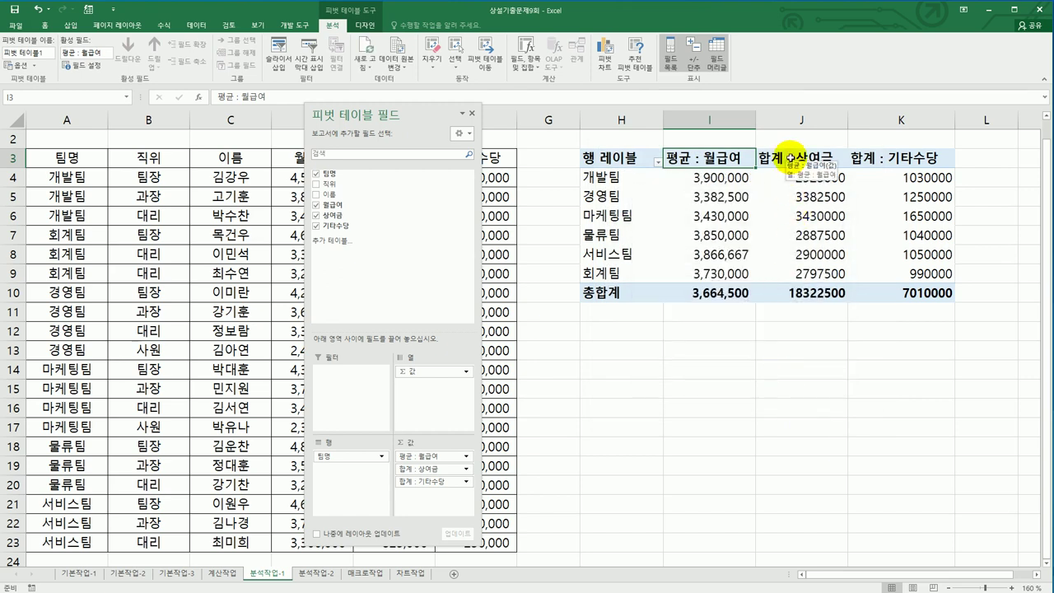
- Summarize the pivot table's 상여금 values by 평균 and format them as 숫자 with the 1000 단위 구분 기호
{"action": "right_click", "coordinate": [790, 156]}
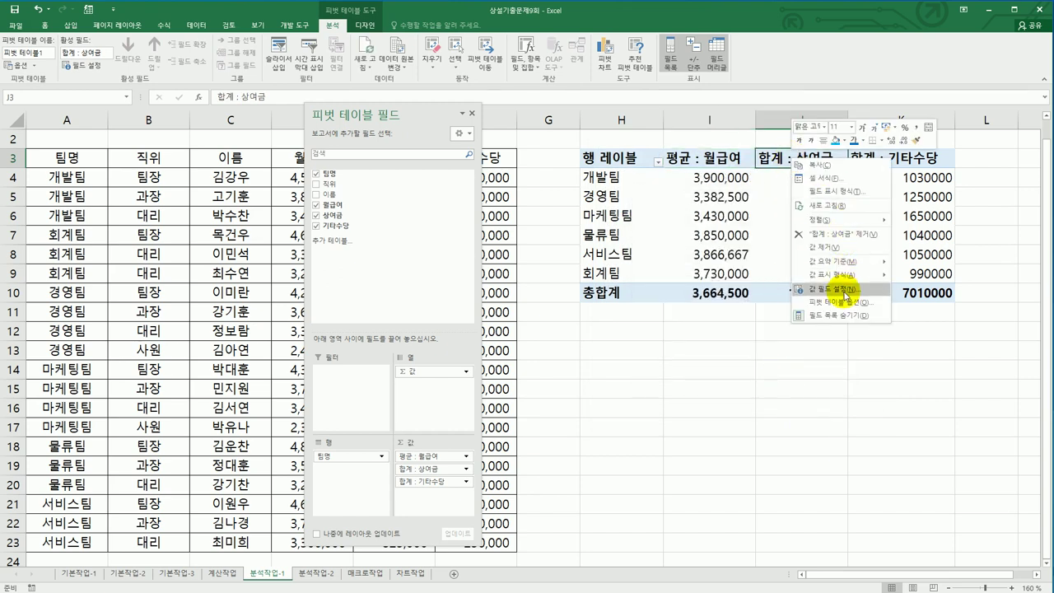
{"action": "left_click", "coordinate": [844, 293]}
{"action": "left_click", "coordinate": [777, 313]}
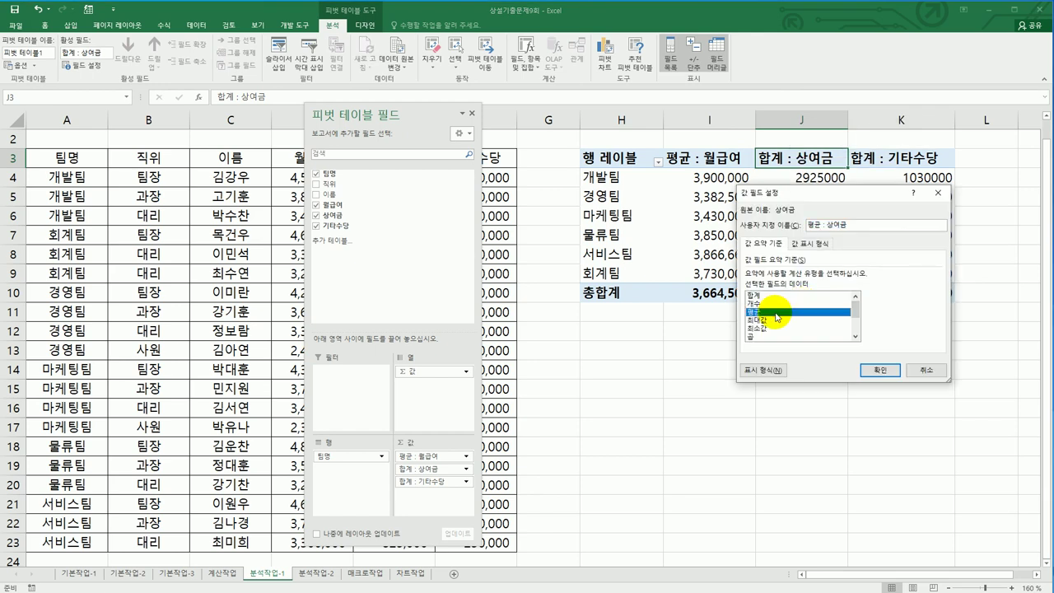
{"action": "left_click", "coordinate": [763, 370]}
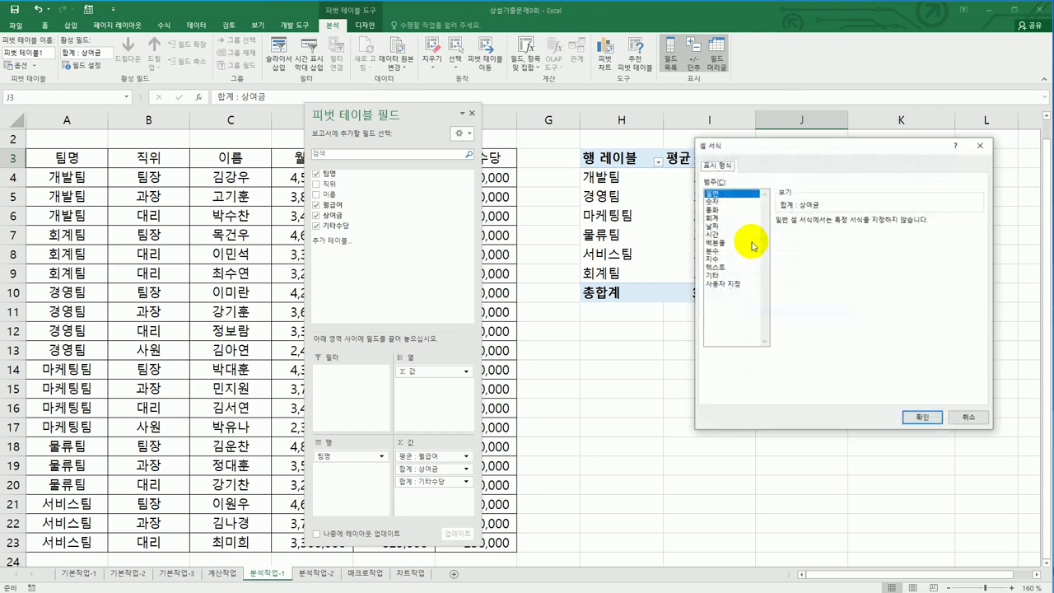
{"action": "left_click_drag", "start_coordinate": [765, 141], "coordinate": [460, 185]}
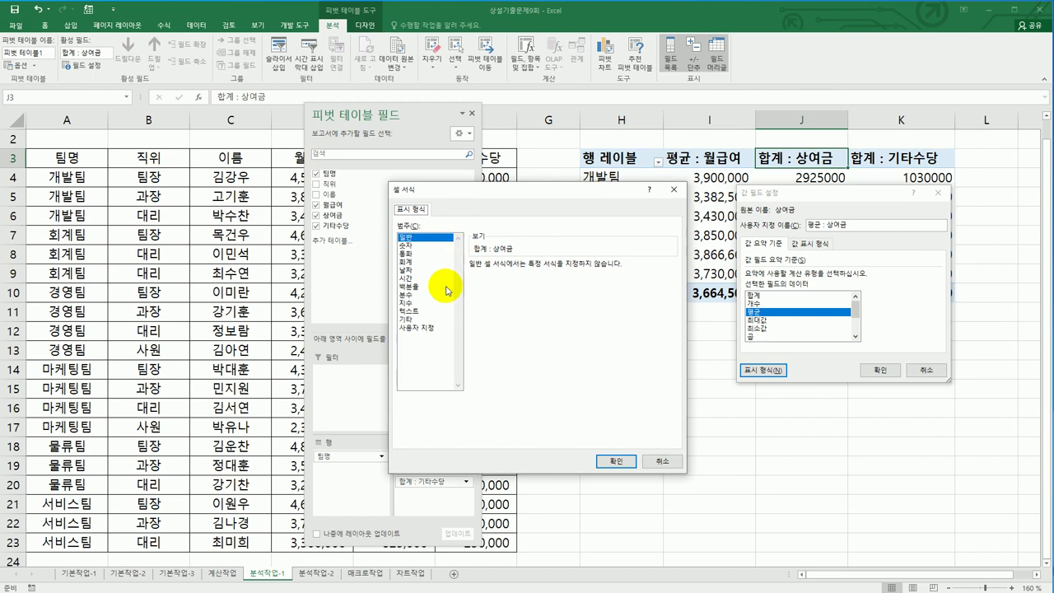
{"action": "left_click", "coordinate": [422, 253]}
{"action": "left_click", "coordinate": [416, 245]}
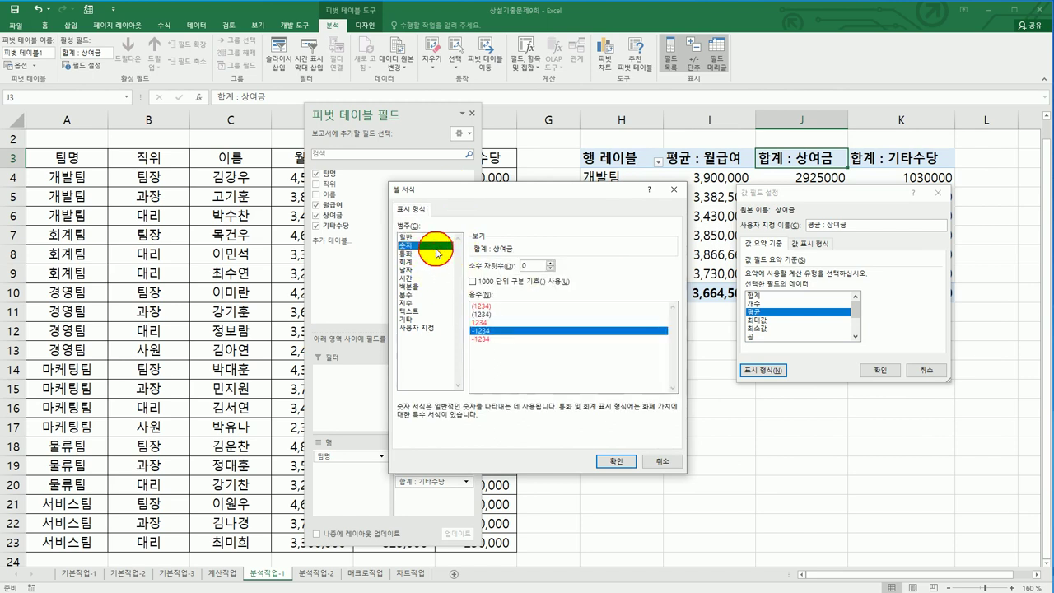
{"action": "left_click", "coordinate": [473, 282]}
{"action": "left_click", "coordinate": [616, 461]}
{"action": "left_click", "coordinate": [878, 375]}
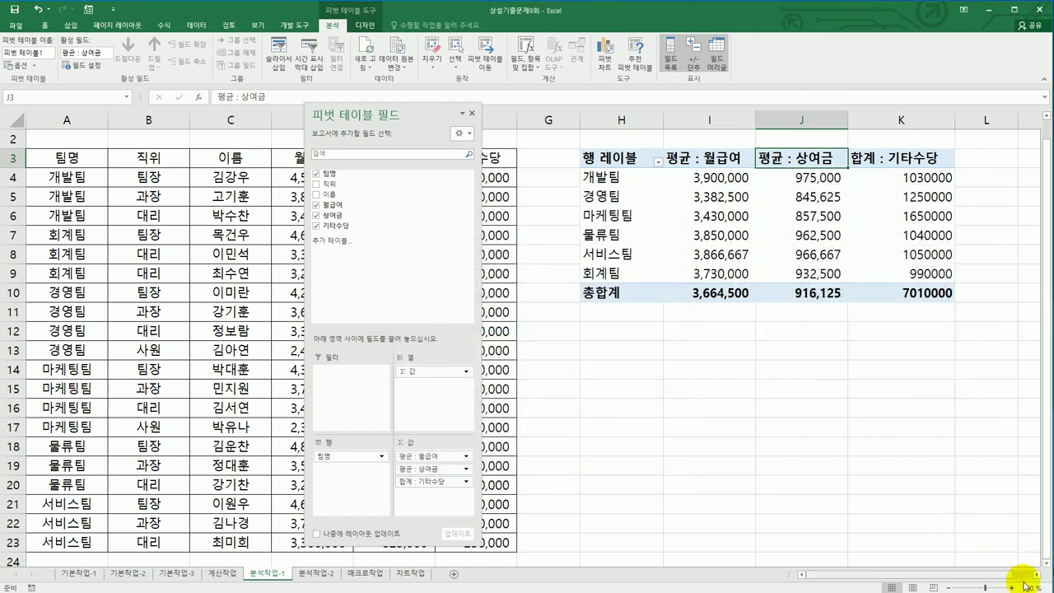
- Summarize the pivot table's 기타수당 values by 평균 and format them as 숫자 with the 1000 단위 구분 기호
{"action": "left_click", "coordinate": [1039, 579]}
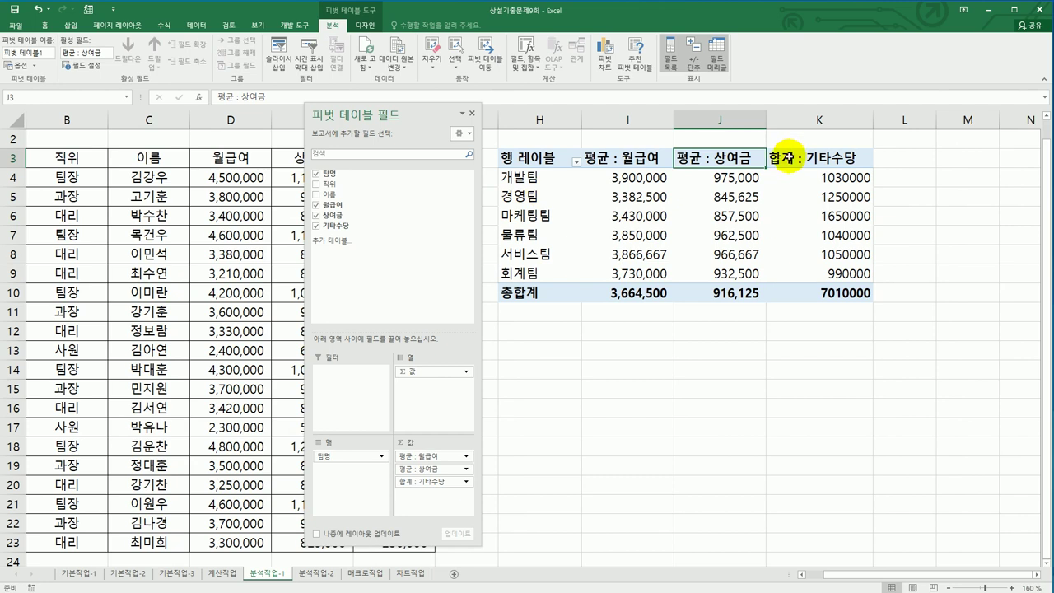
{"action": "right_click", "coordinate": [789, 156]}
{"action": "left_click", "coordinate": [835, 285]}
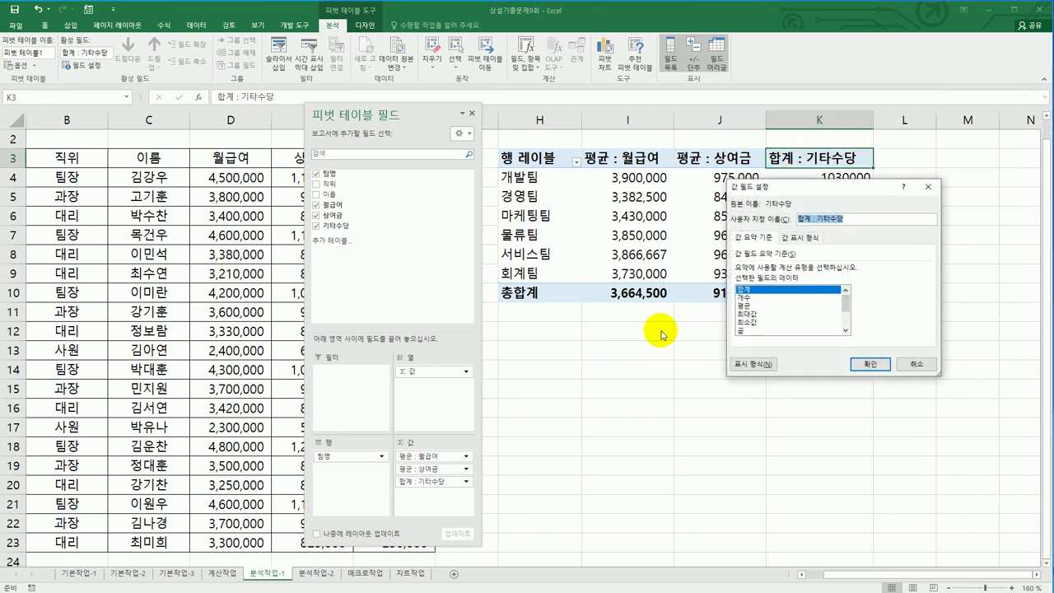
{"action": "left_click", "coordinate": [748, 305]}
{"action": "left_click", "coordinate": [749, 366]}
{"action": "left_click_drag", "start_coordinate": [717, 160], "coordinate": [395, 205]}
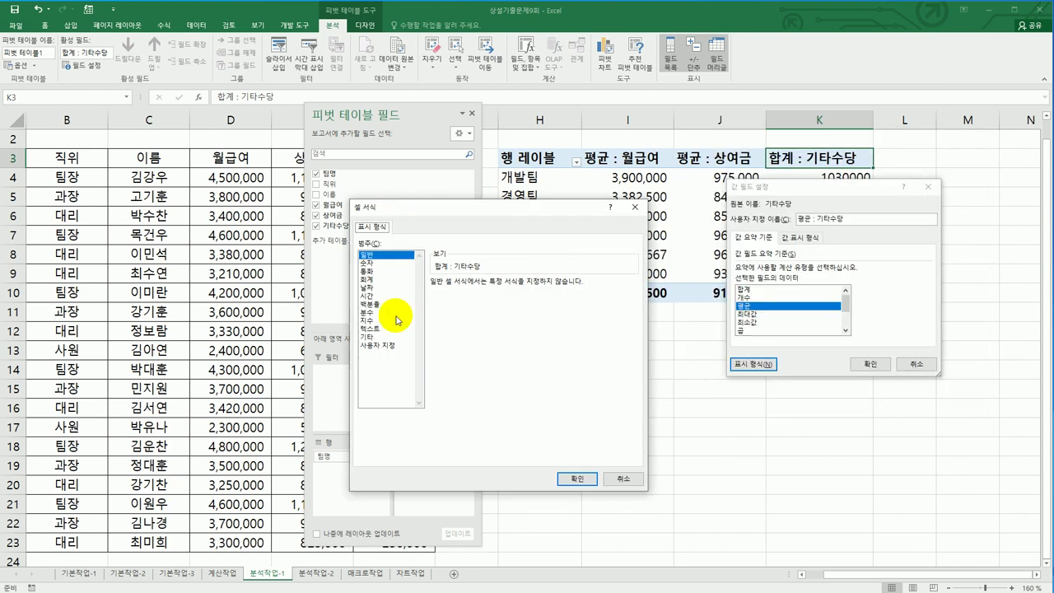
{"action": "left_click", "coordinate": [370, 263]}
{"action": "left_click", "coordinate": [465, 300]}
{"action": "left_click", "coordinate": [577, 479]}
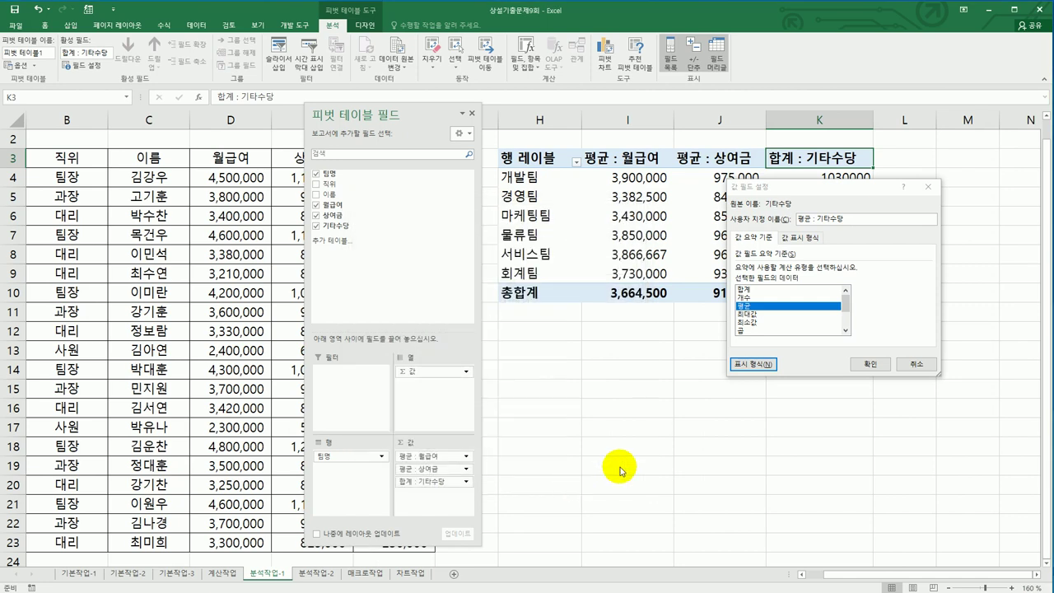
{"action": "left_click", "coordinate": [870, 365]}
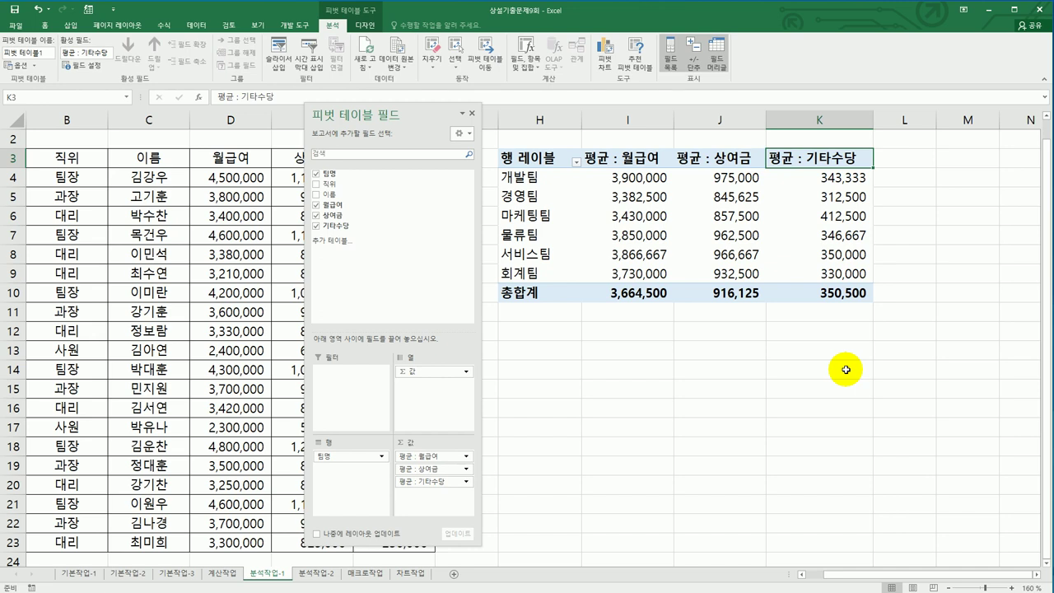
- Apply the gold 피벗 스타일 보통 12 style to the pivot table, then select a blank cell outside it
{"action": "left_click", "coordinate": [364, 26]}
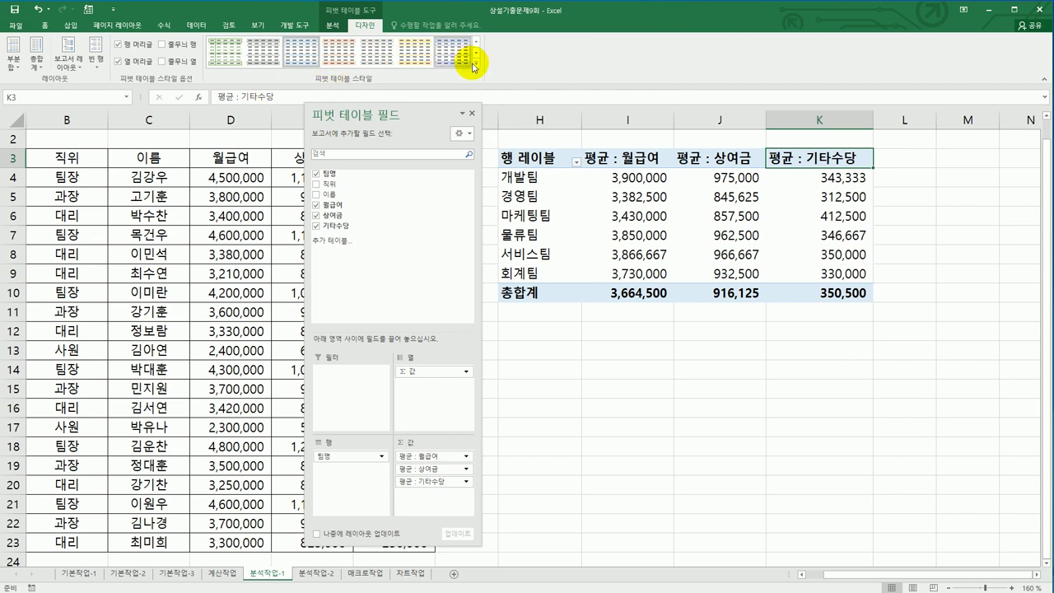
{"action": "left_click", "coordinate": [475, 63]}
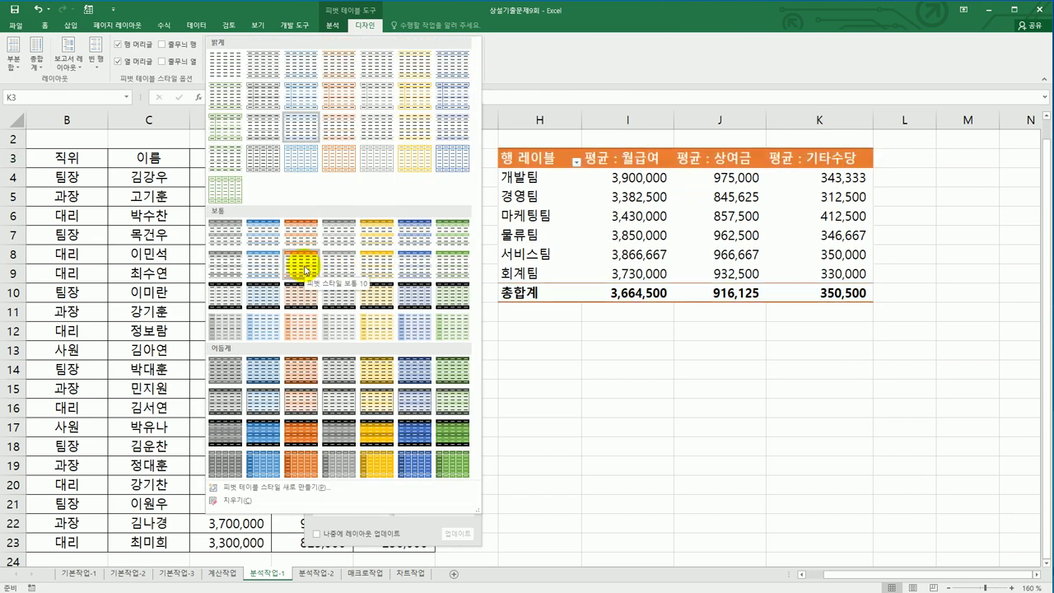
{"action": "left_click", "coordinate": [369, 272]}
{"action": "left_click", "coordinate": [707, 425]}
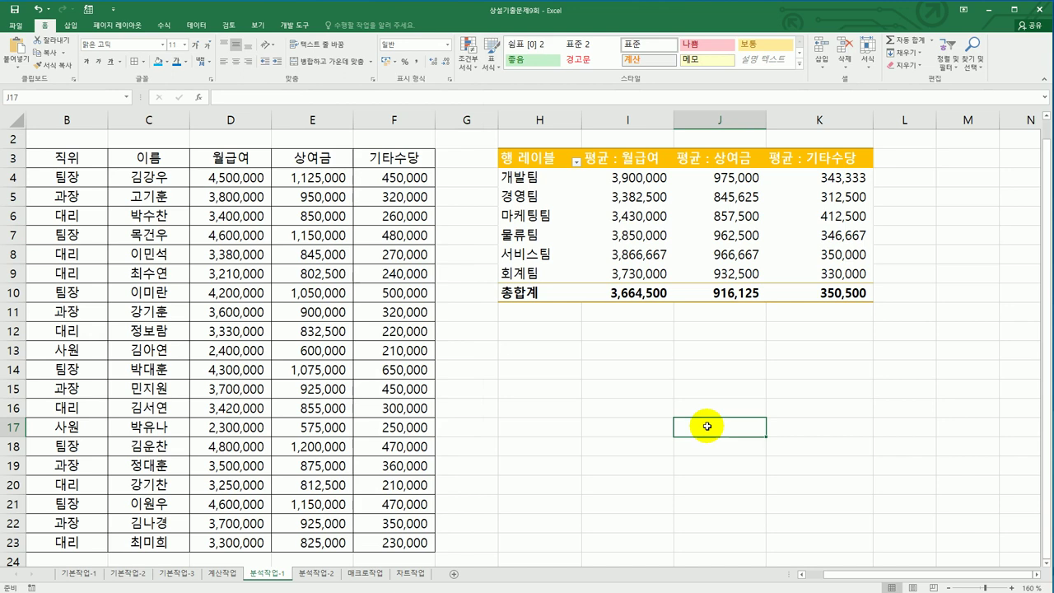
- Go to the 분석작업-2 sheet and look over the monthly 동계용품 입출고 현황 tables and the empty 1/4분기 table
{"action": "left_click", "coordinate": [330, 577]}
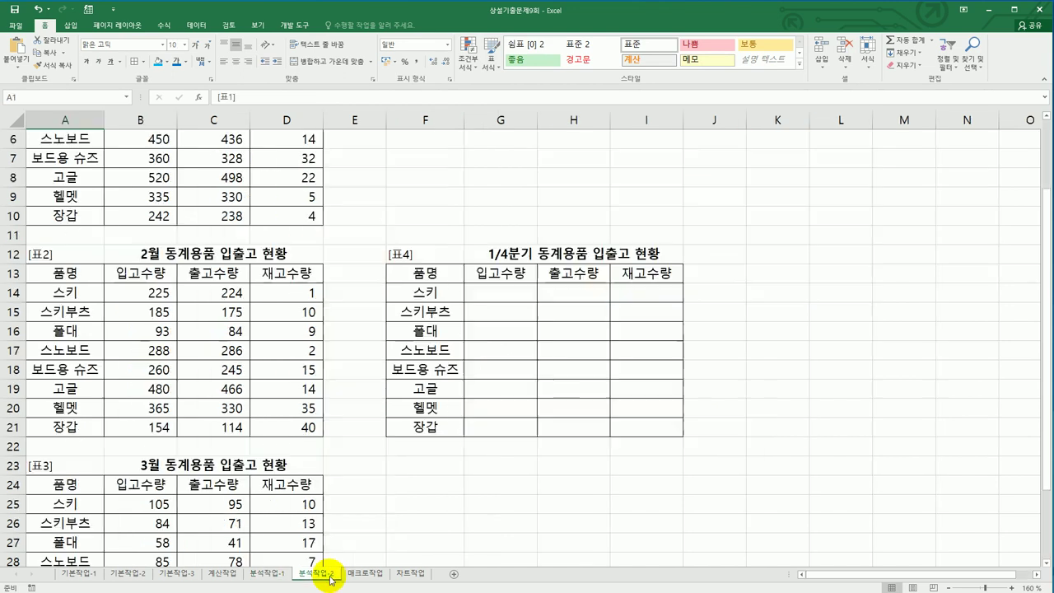
{"action": "left_click", "coordinate": [593, 484]}
{"action": "scroll", "coordinate": [593, 484], "scroll_direction": "up", "scroll_amount": 2}
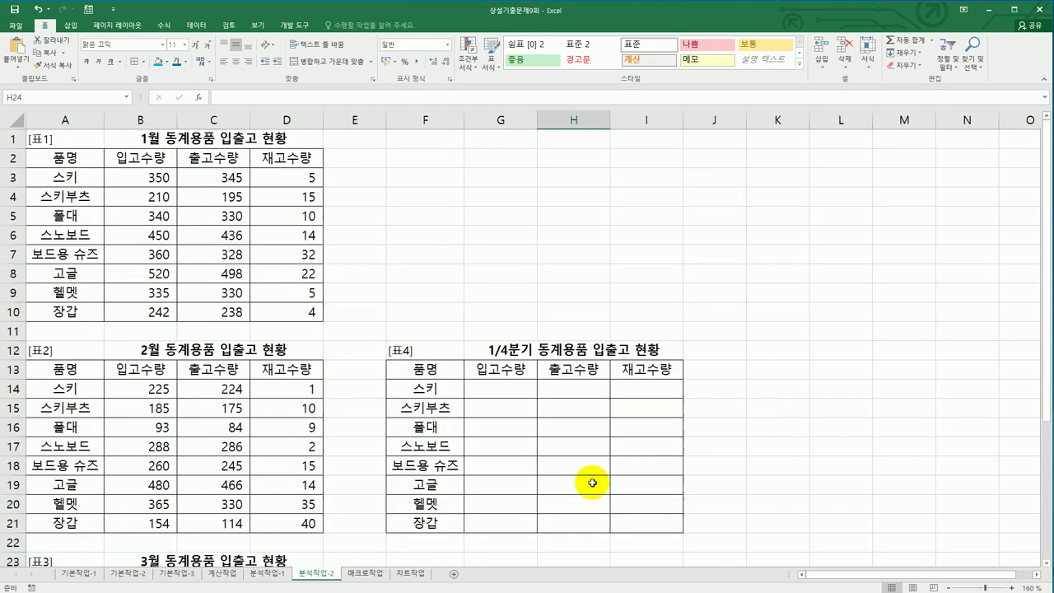
{"action": "scroll", "coordinate": [228, 393], "scroll_direction": "down", "scroll_amount": 3}
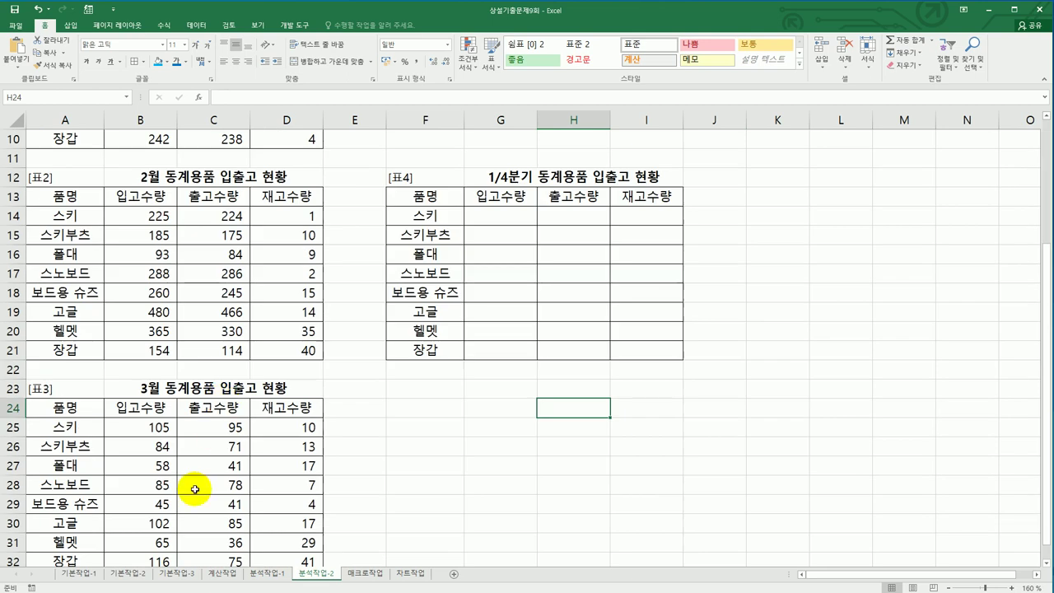
{"action": "scroll", "coordinate": [195, 489], "scroll_direction": "down", "scroll_amount": 1}
{"action": "scroll", "coordinate": [198, 453], "scroll_direction": "up", "scroll_amount": 4}
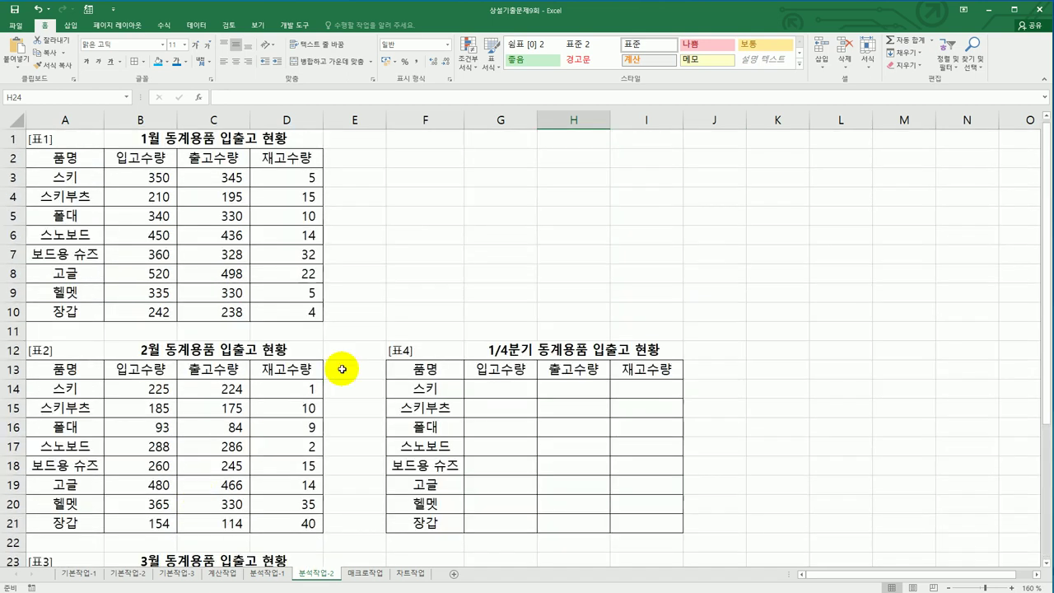
- Start a data consolidation (통합) for the 표4 range F13:I21 with 평균 as its function
{"action": "left_click", "coordinate": [484, 370]}
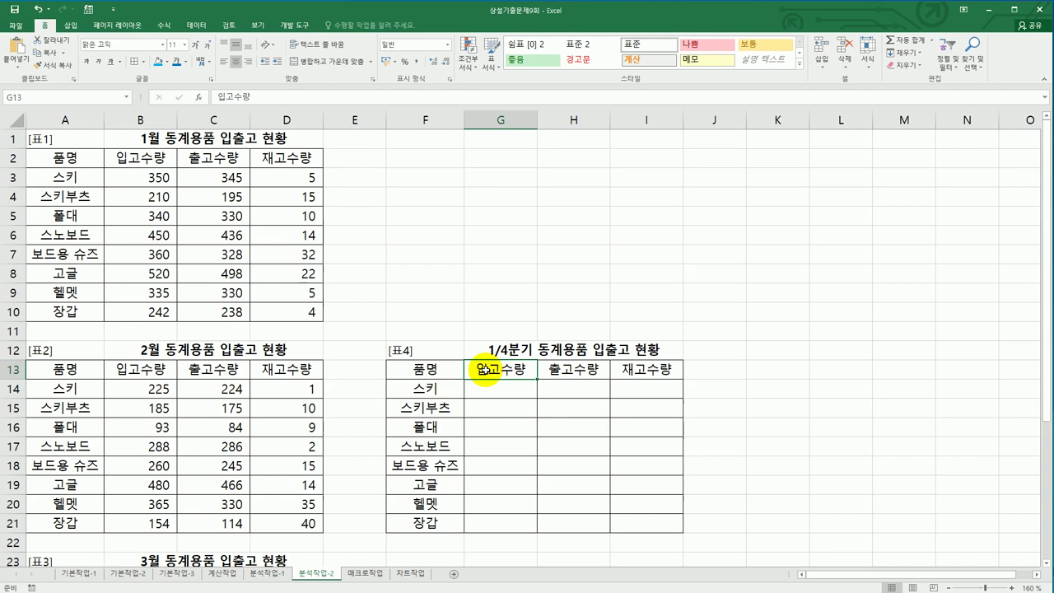
{"action": "left_click_drag", "start_coordinate": [430, 371], "coordinate": [649, 518]}
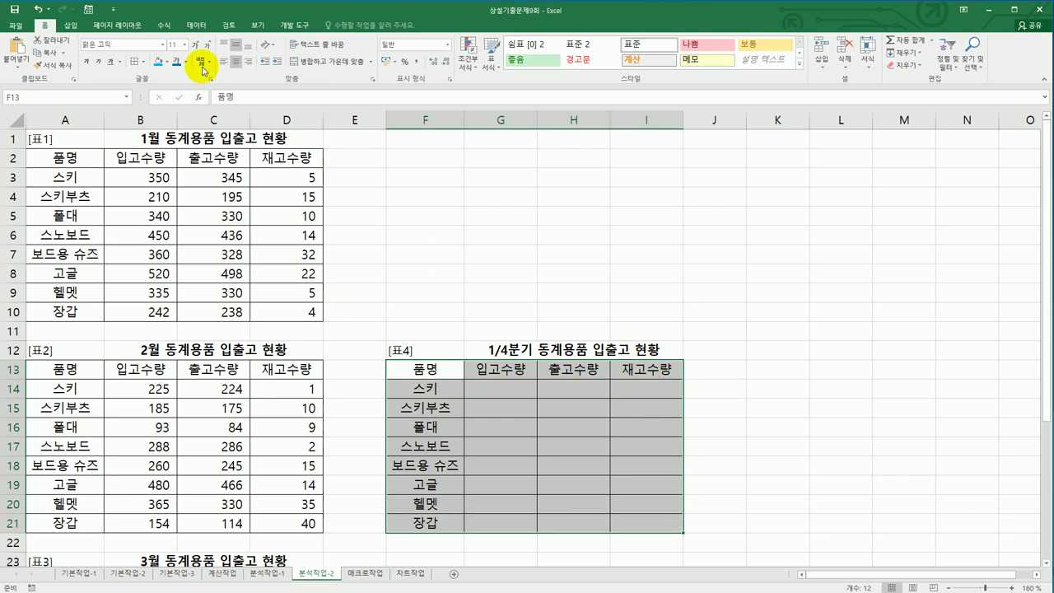
{"action": "left_click", "coordinate": [195, 25]}
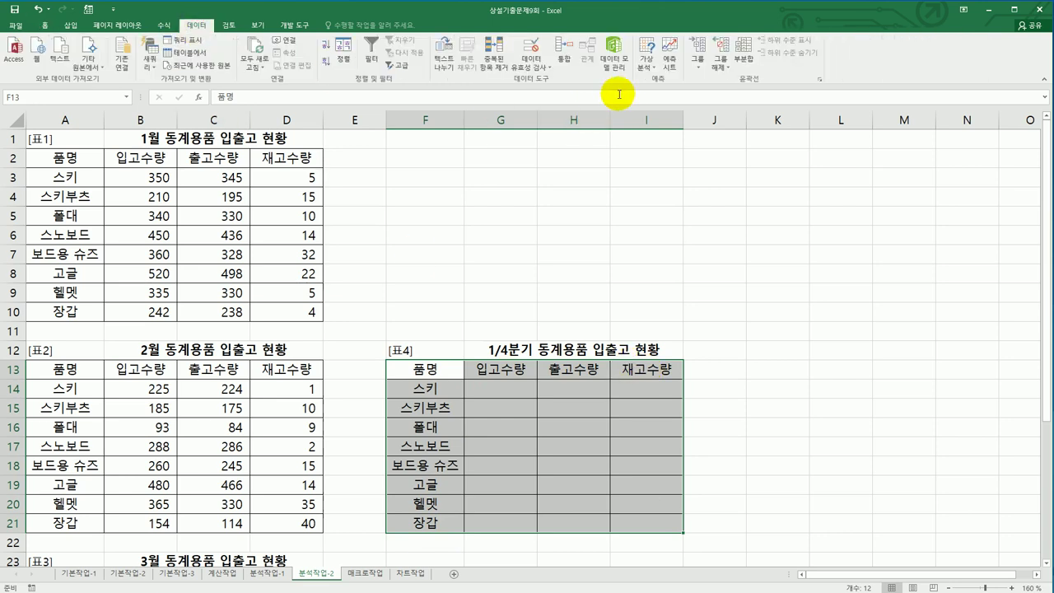
{"action": "left_click", "coordinate": [575, 70]}
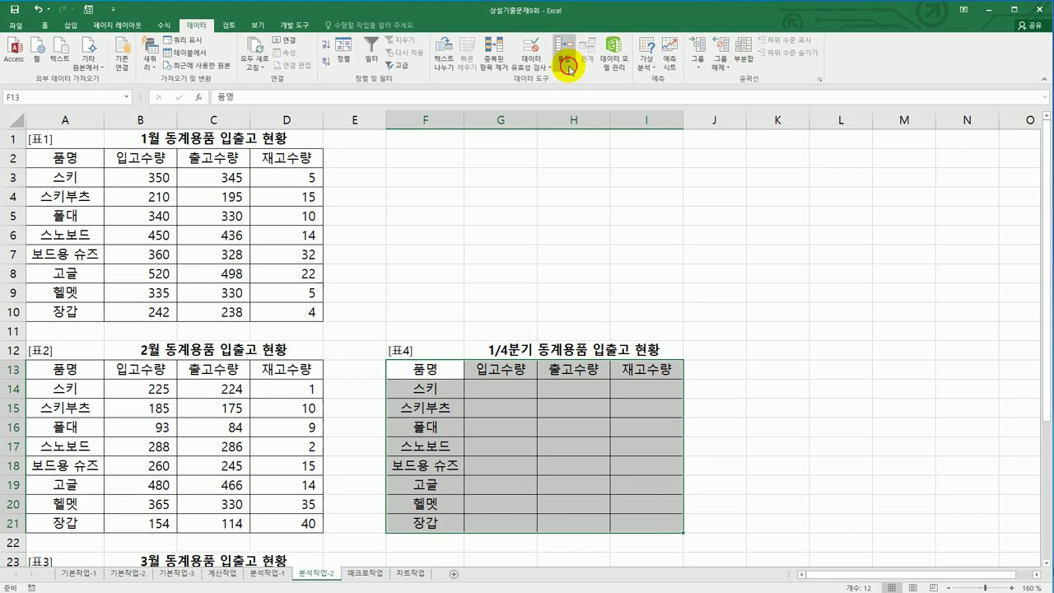
{"action": "left_click_drag", "start_coordinate": [694, 327], "coordinate": [874, 156]}
{"action": "left_click", "coordinate": [766, 196]}
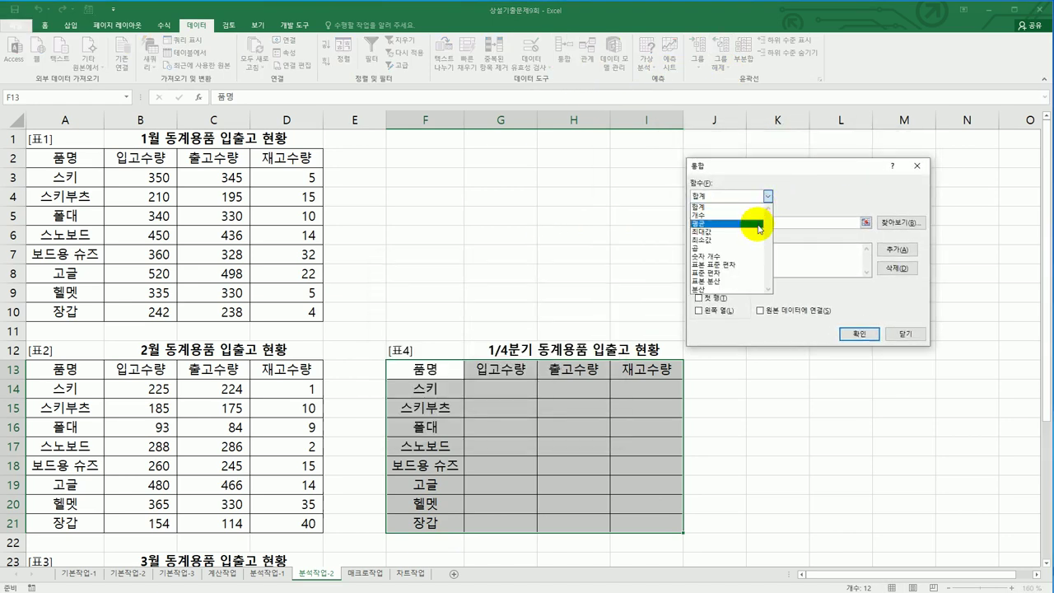
{"action": "left_click", "coordinate": [759, 223]}
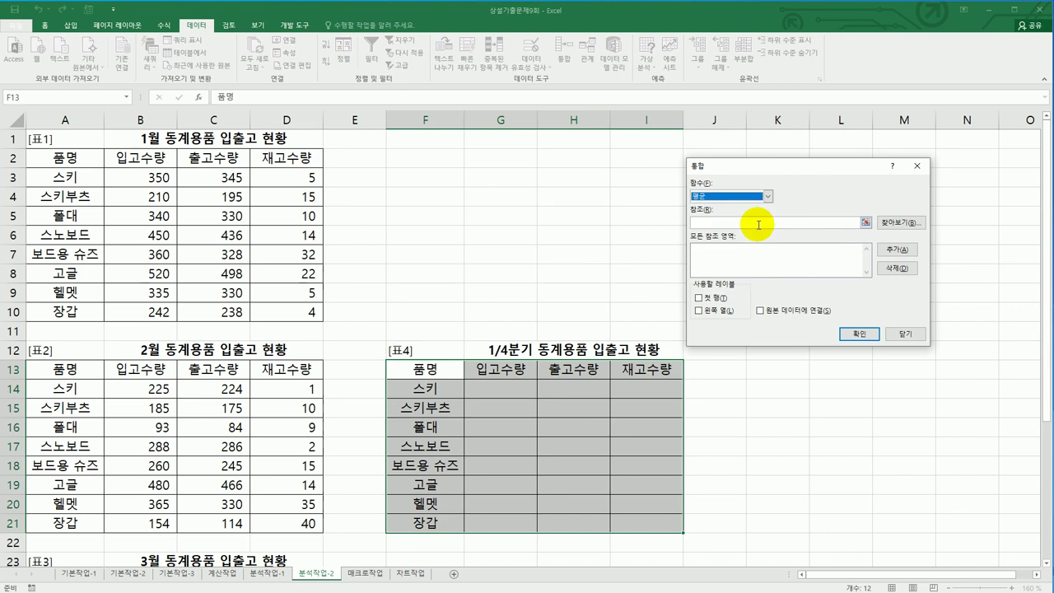
- Add the three monthly tables $A$2:$D$10, $A$13:$D$21 and $A$24:$D$32 as the consolidation's reference ranges
{"action": "left_click", "coordinate": [731, 222]}
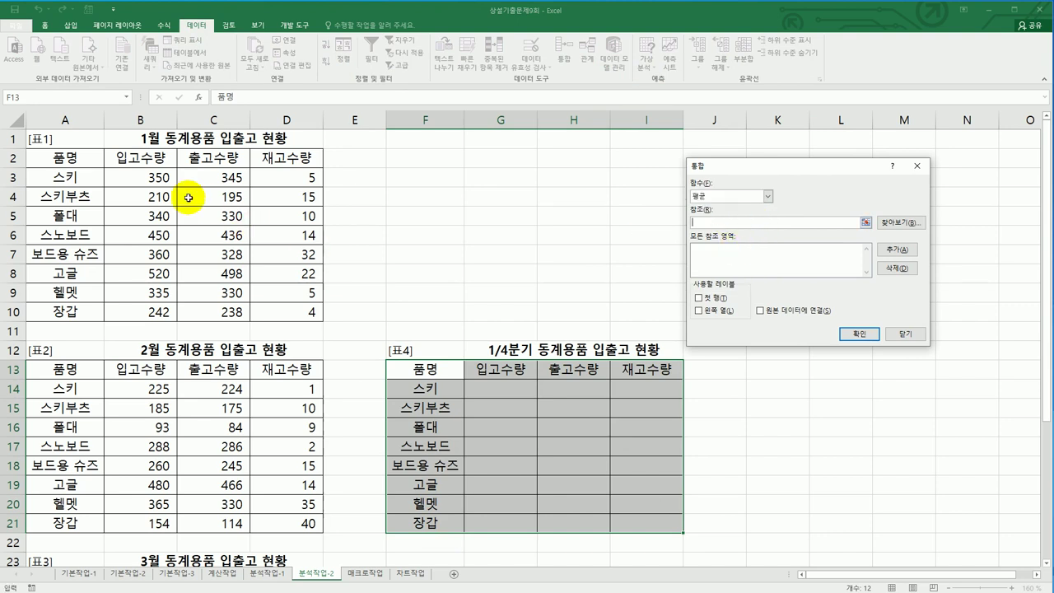
{"action": "left_click_drag", "start_coordinate": [66, 158], "coordinate": [295, 320]}
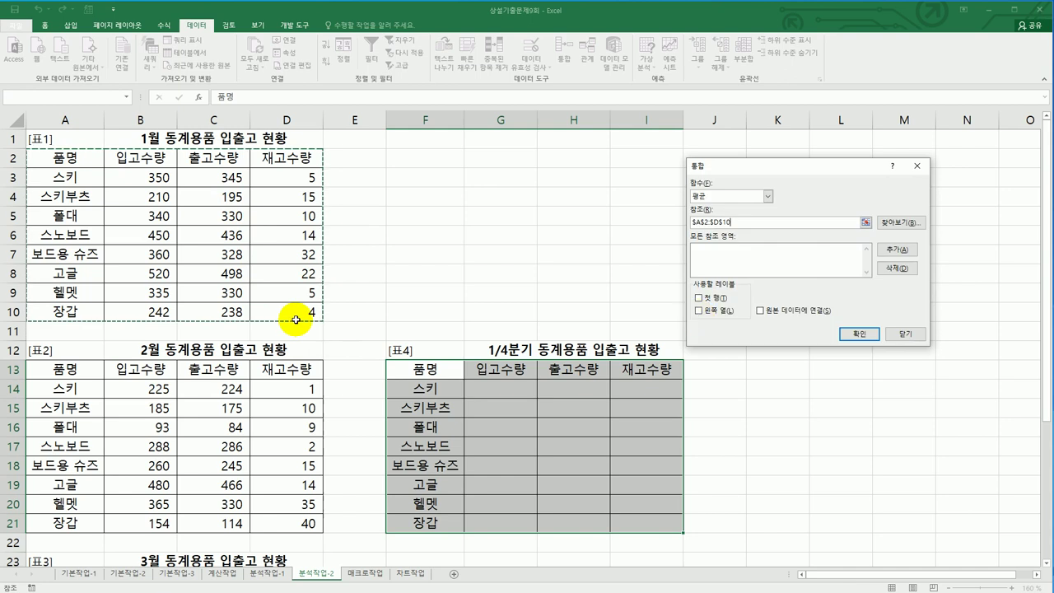
{"action": "left_click", "coordinate": [894, 249]}
{"action": "left_click_drag", "start_coordinate": [92, 374], "coordinate": [280, 526]}
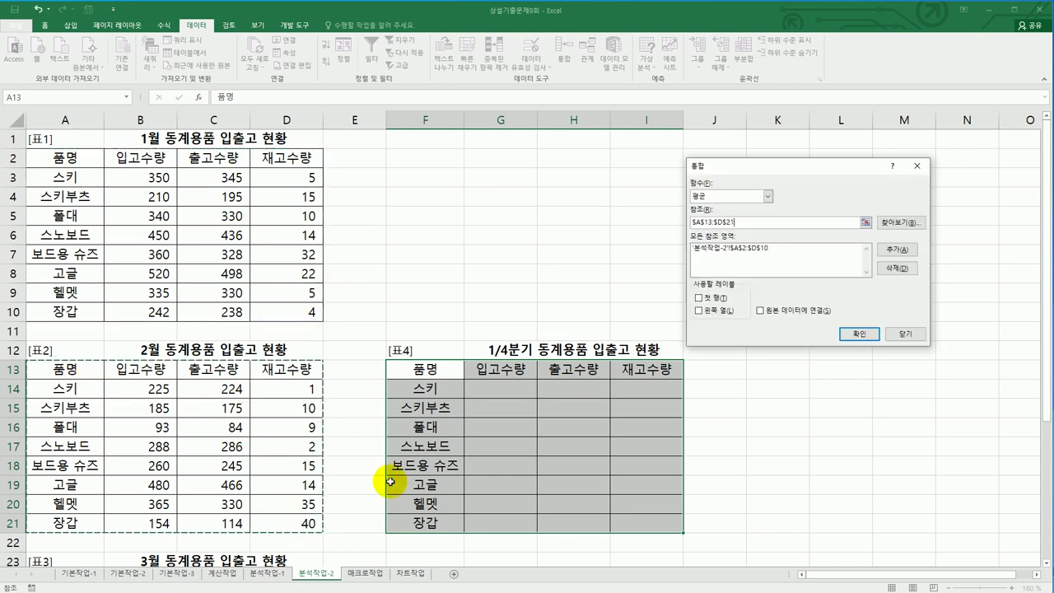
{"action": "left_click", "coordinate": [894, 249]}
{"action": "scroll", "coordinate": [311, 359], "scroll_direction": "down", "scroll_amount": 2}
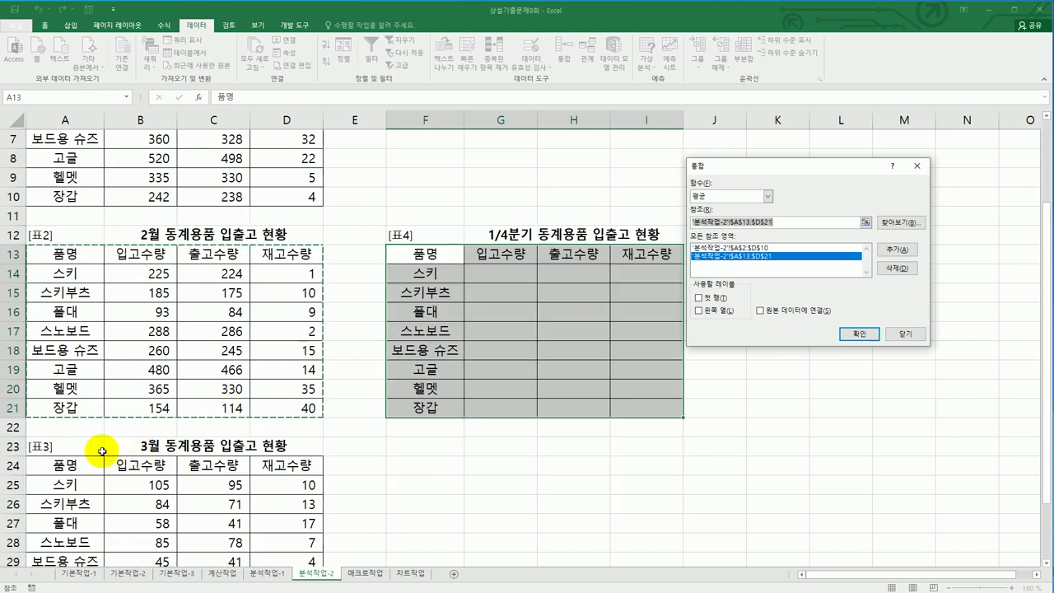
{"action": "left_click_drag", "start_coordinate": [58, 465], "coordinate": [274, 524]}
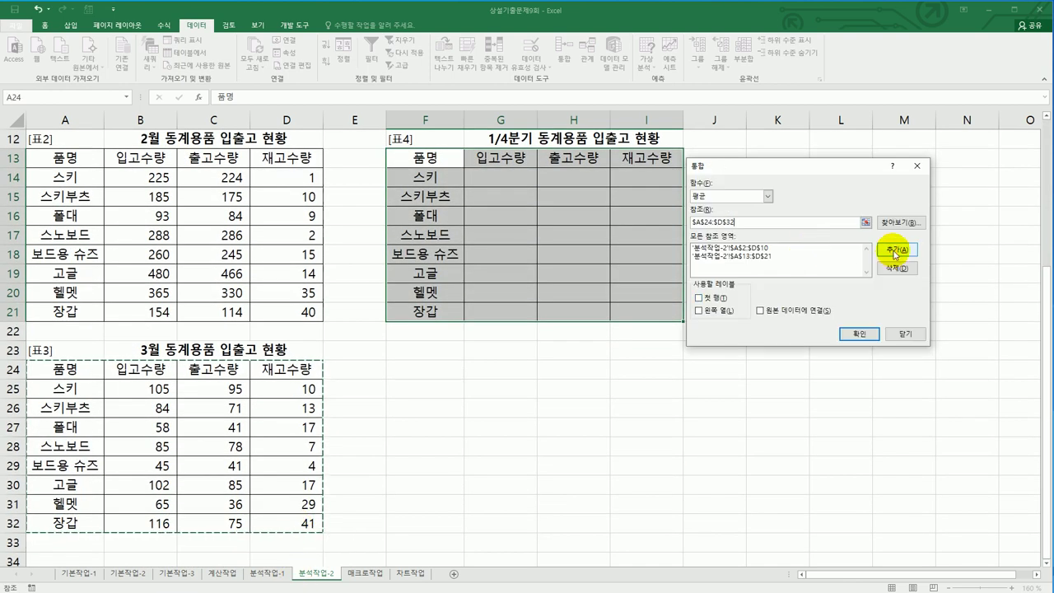
{"action": "left_click", "coordinate": [895, 256]}
- Use both 첫 행 and 왼쪽 열 as labels and run the consolidation into the 1/4분기 table
{"action": "left_click", "coordinate": [698, 298]}
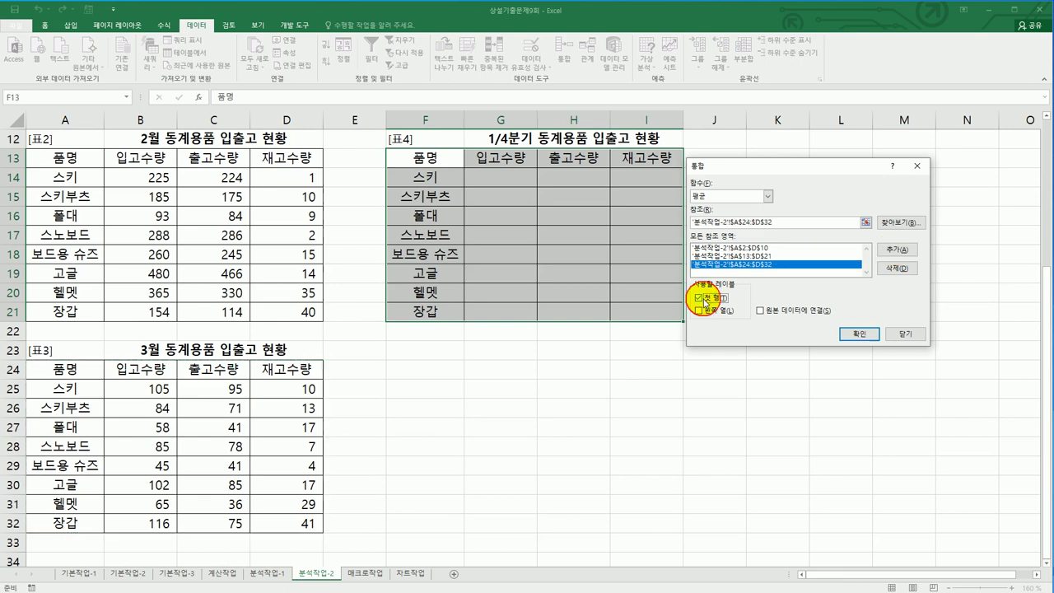
{"action": "left_click", "coordinate": [699, 312]}
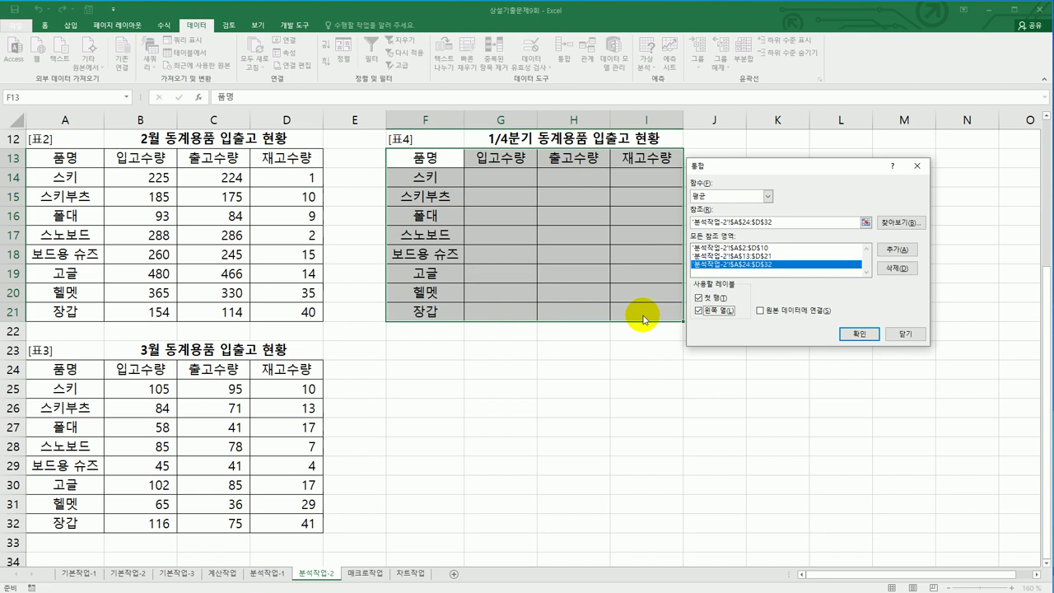
{"action": "left_click", "coordinate": [868, 334]}
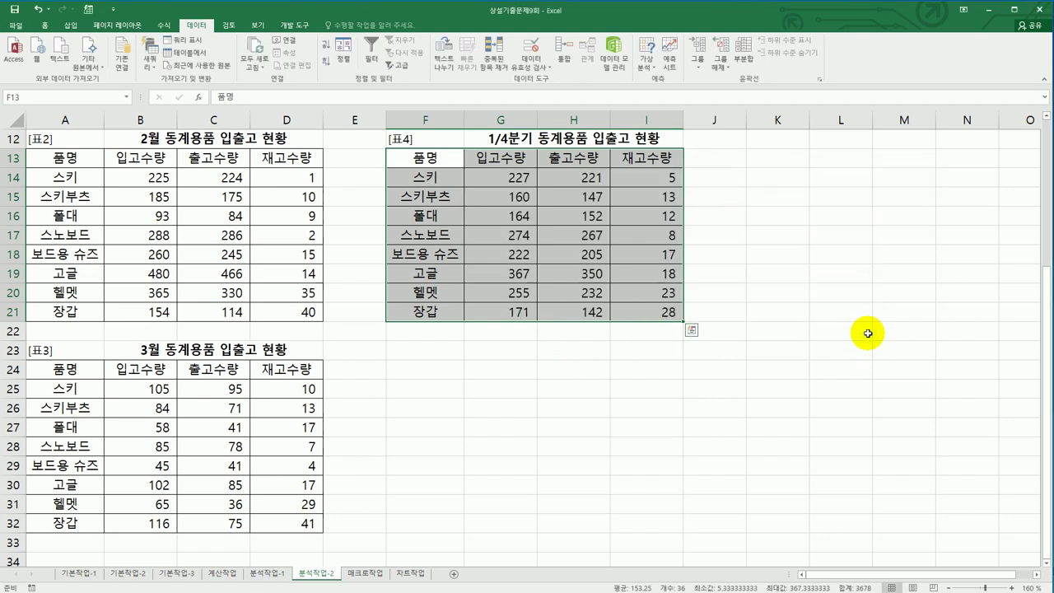
{"action": "scroll", "coordinate": [868, 333], "scroll_direction": "up", "scroll_amount": 1}
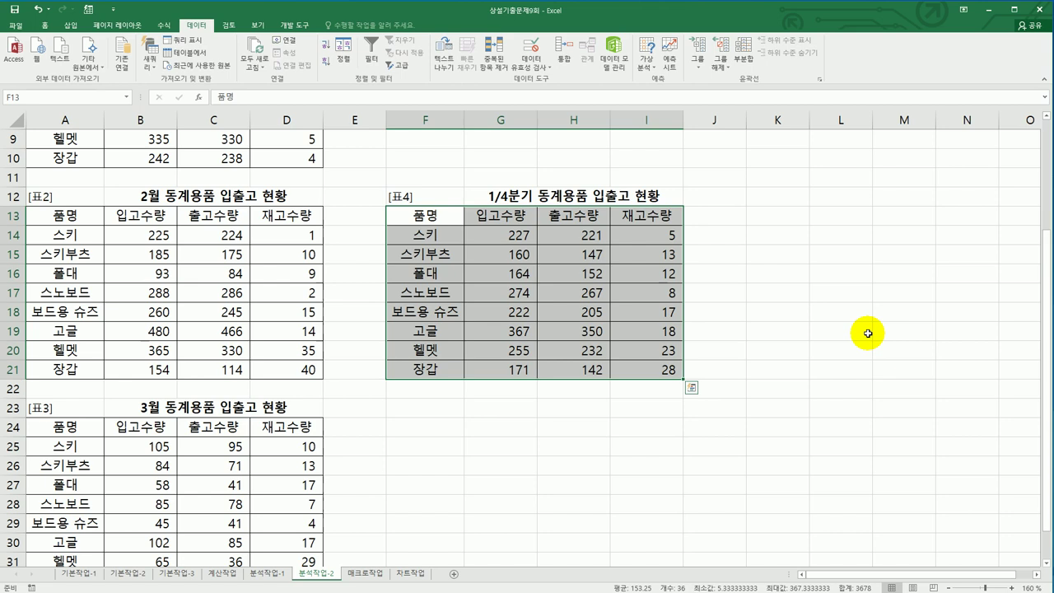
- Go to the 매크로작업 sheet and draw a form control button over cells G3:H5
{"action": "left_click", "coordinate": [365, 574]}
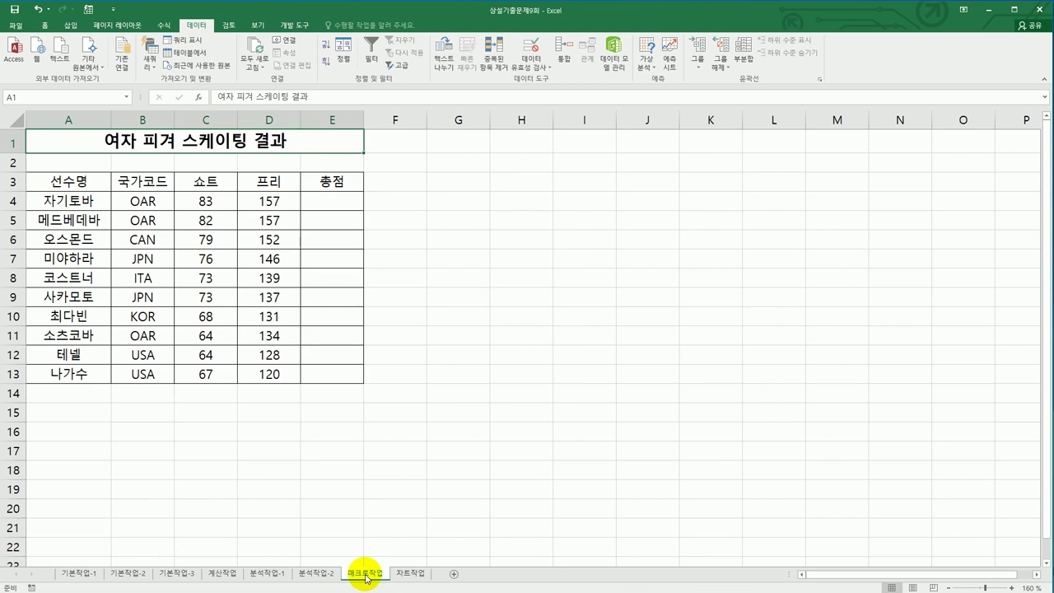
{"action": "left_click", "coordinate": [294, 25]}
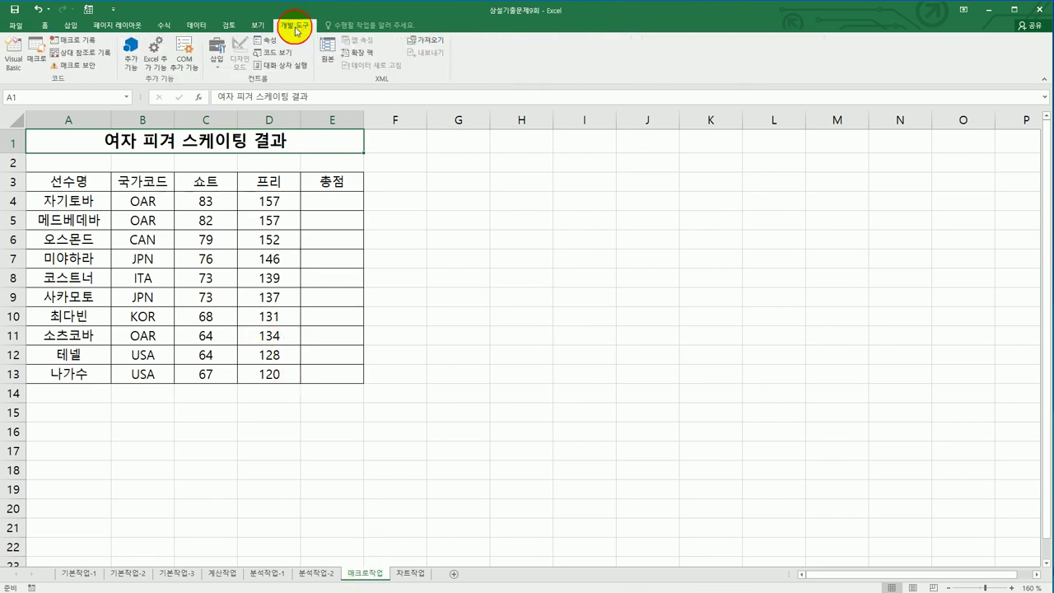
{"action": "left_click", "coordinate": [219, 63]}
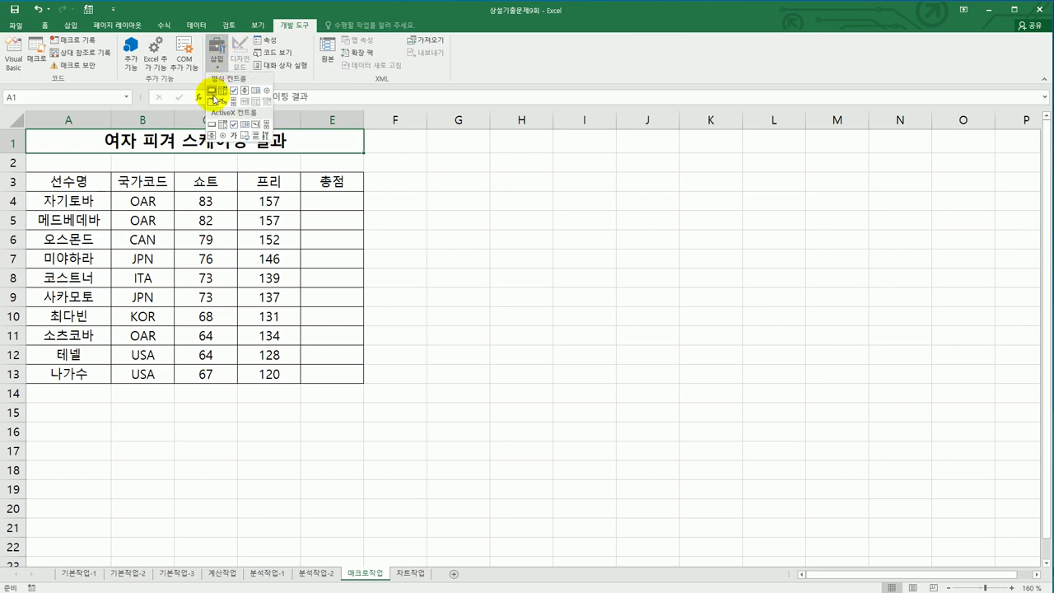
{"action": "left_click", "coordinate": [210, 95]}
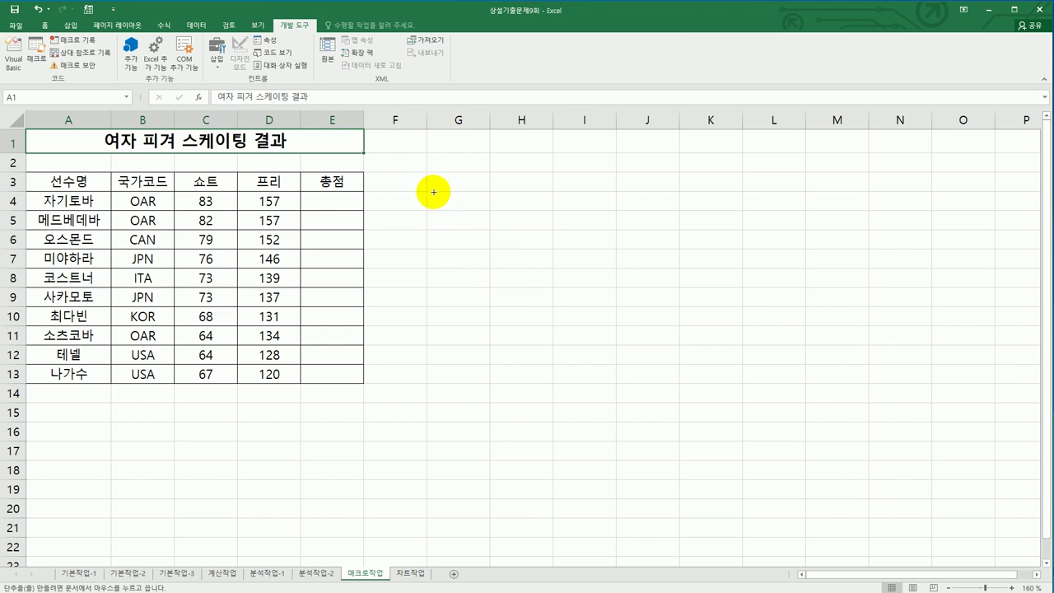
{"action": "mouse_move", "coordinate": [426, 170]}
{"action": "left_mouse_down"}
{"action": "mouse_move", "coordinate": [536, 206]}
{"action": "mouse_move", "coordinate": [539, 221]}
{"action": "left_mouse_up"}
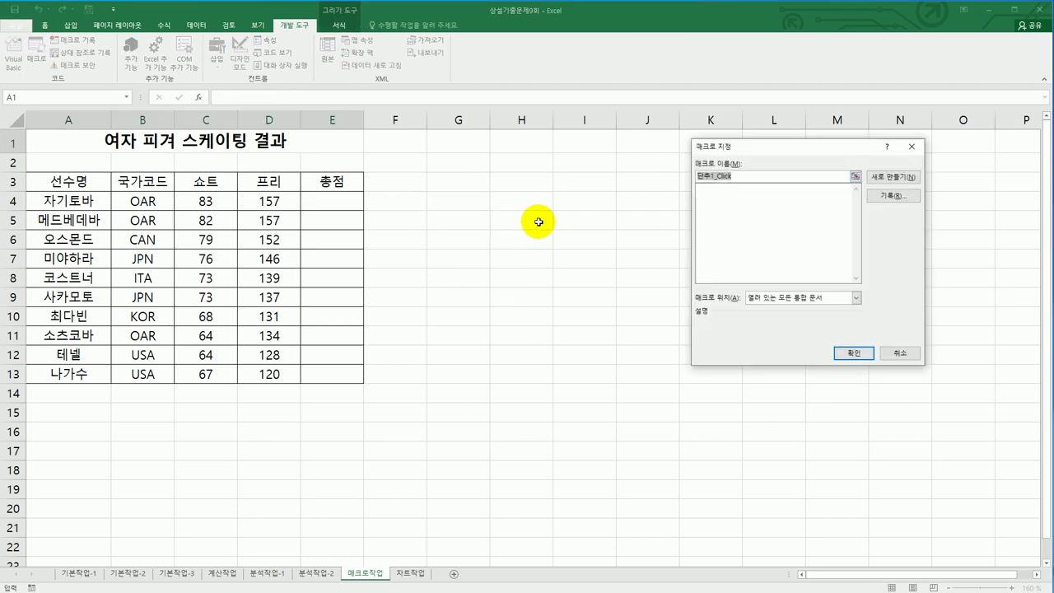
- Name the button's macro 총점 and start recording it in the current workbook
{"action": "left_click_drag", "start_coordinate": [735, 152], "coordinate": [580, 211]}
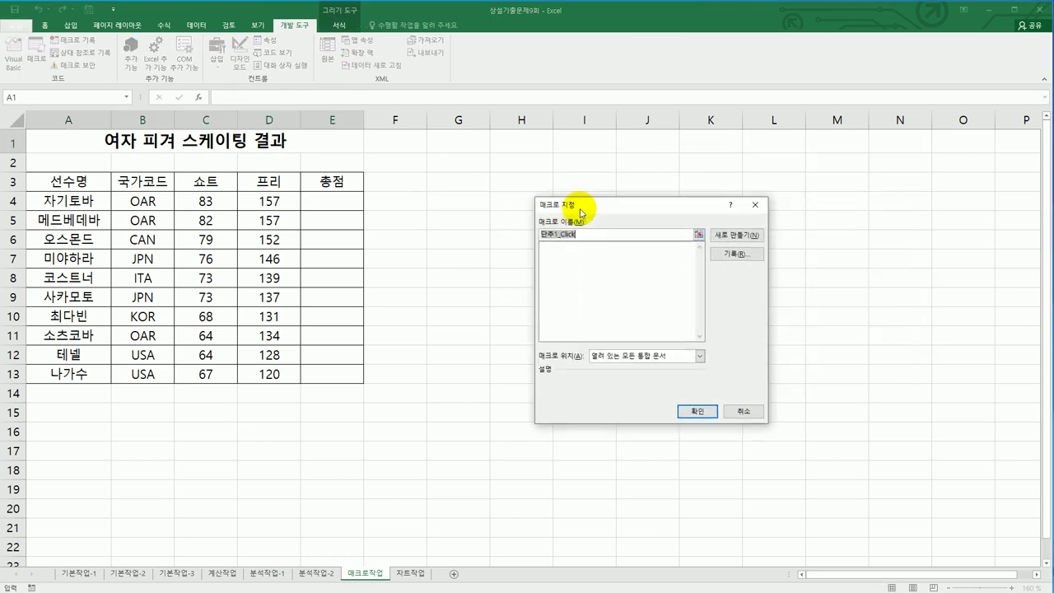
{"action": "key", "text": "BackSpace"}
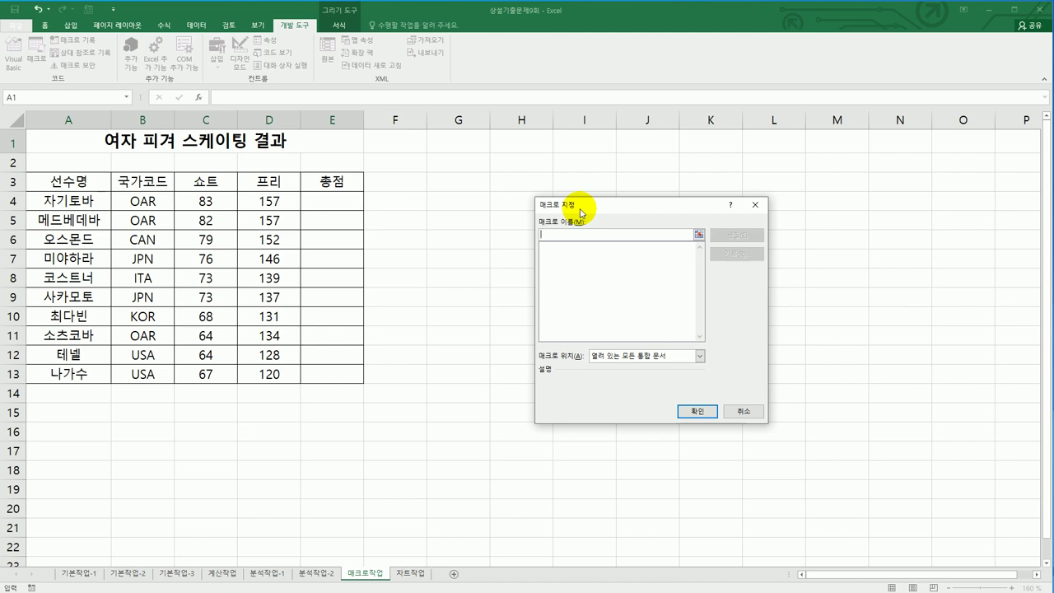
{"action": "type", "text": "총점"}
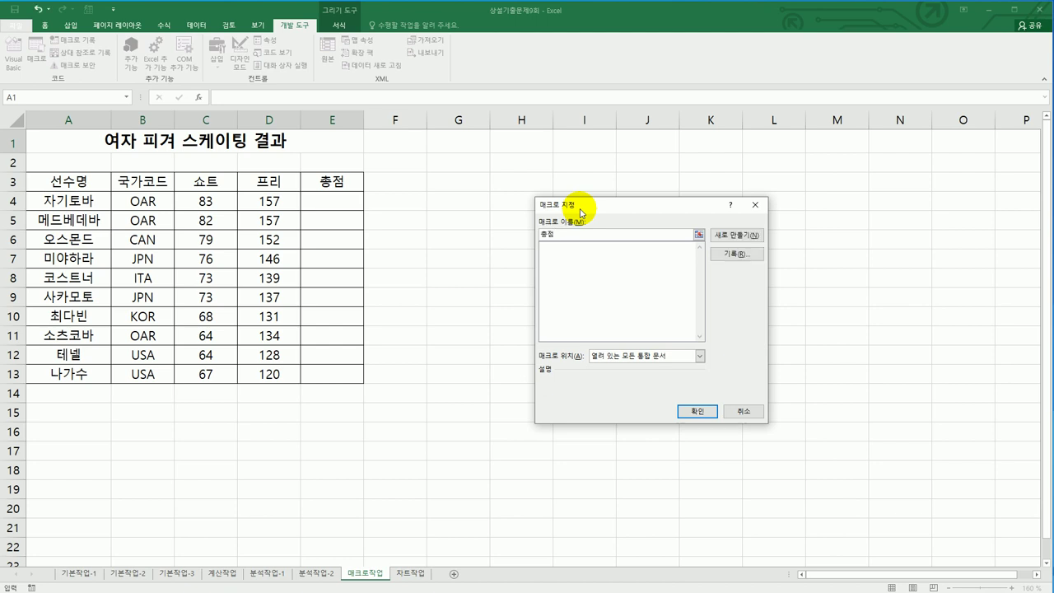
{"action": "left_click", "coordinate": [736, 254]}
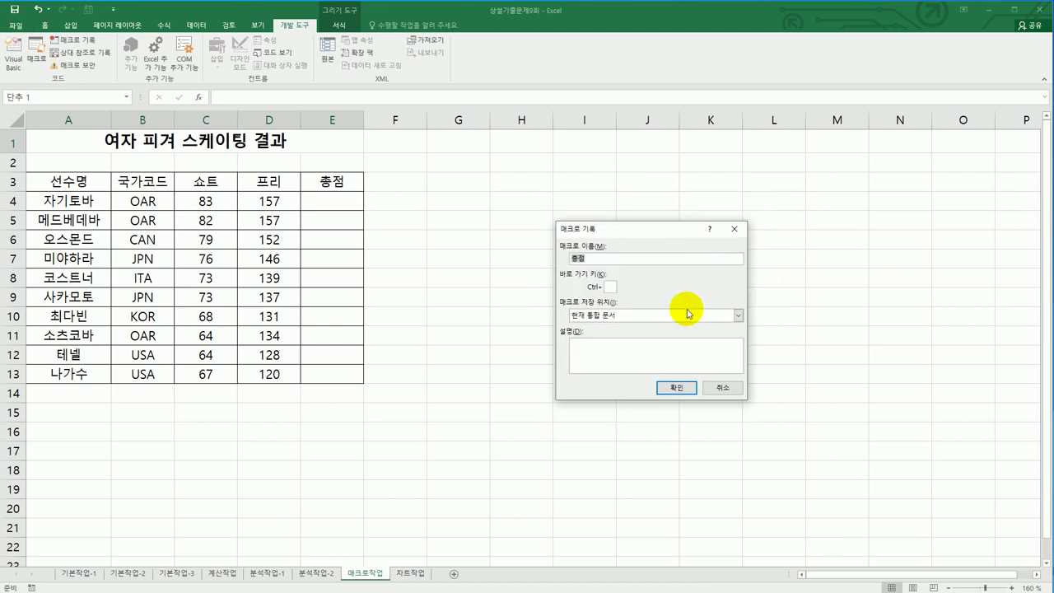
{"action": "left_click", "coordinate": [673, 387]}
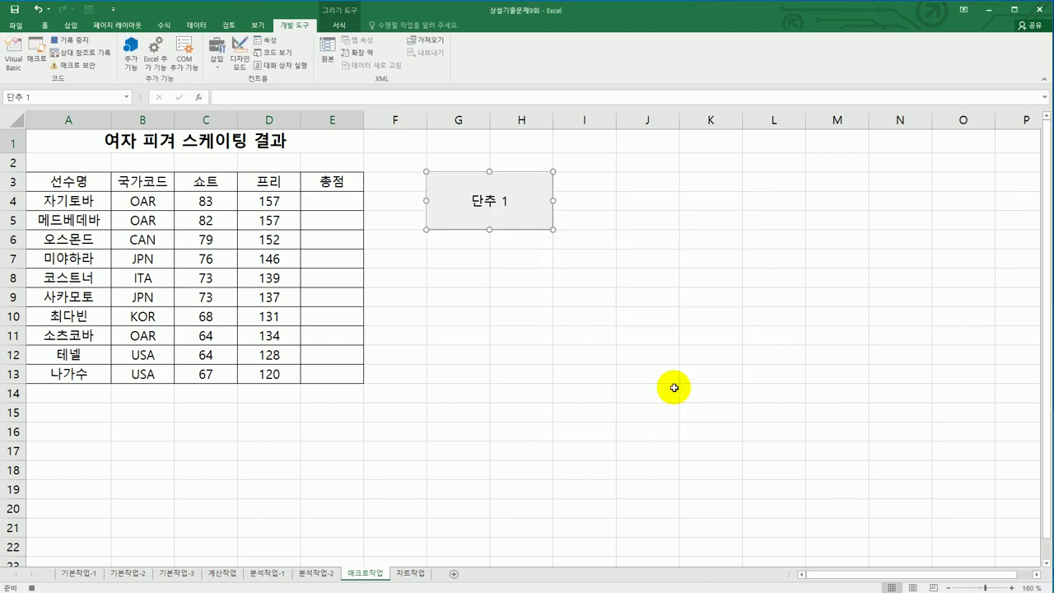
- Enter =C4+D4 in E4, fill the formula down to E13, and stop the macro recording
{"action": "left_click", "coordinate": [336, 205]}
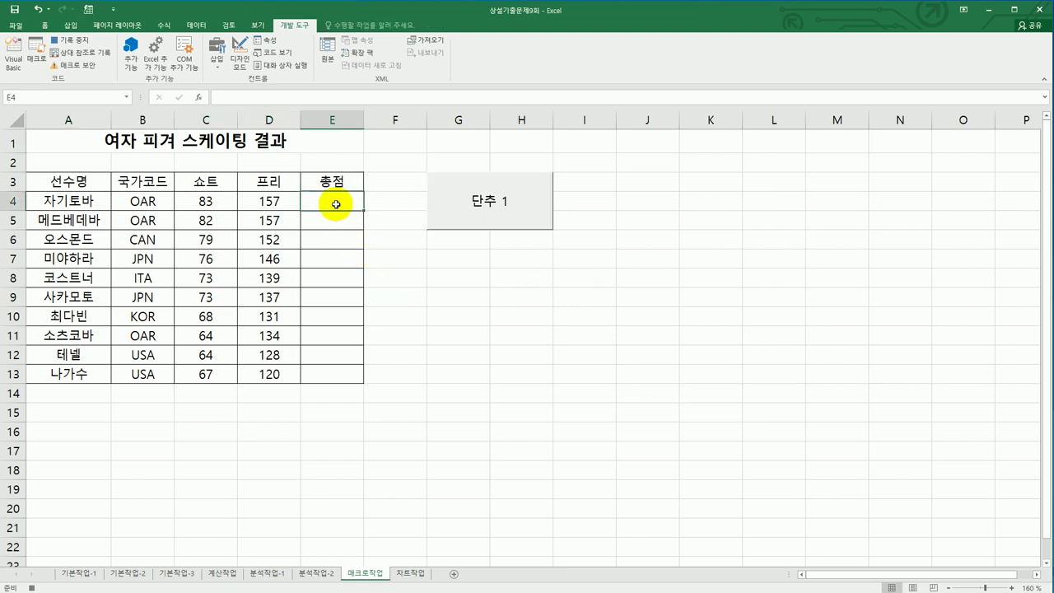
{"action": "type", "text": "="}
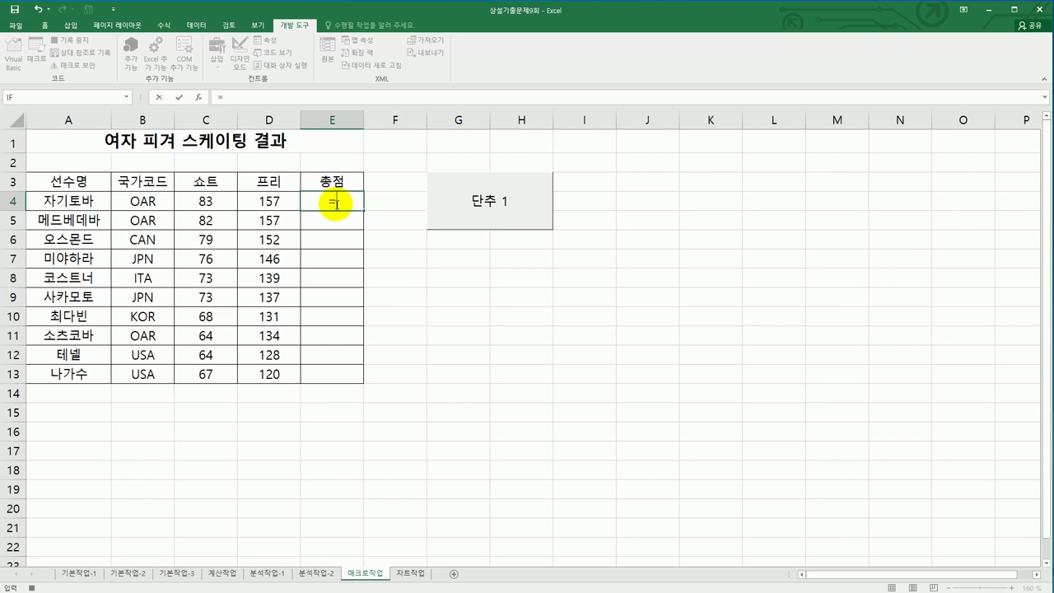
{"action": "left_click", "coordinate": [208, 205]}
{"action": "type", "text": "+"}
{"action": "left_click", "coordinate": [270, 201]}
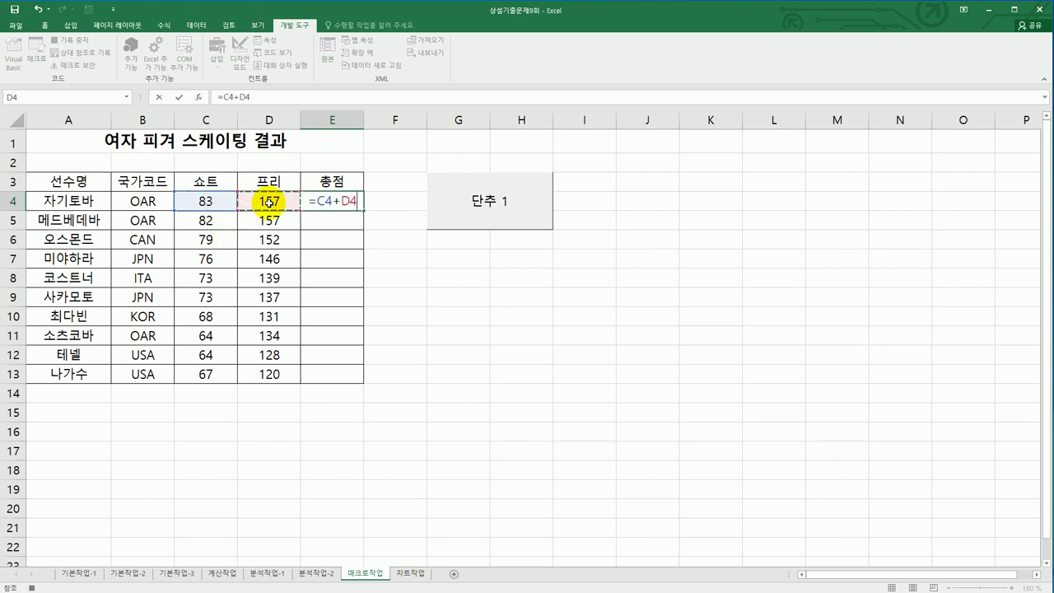
{"action": "key", "text": "ctrl+Return"}
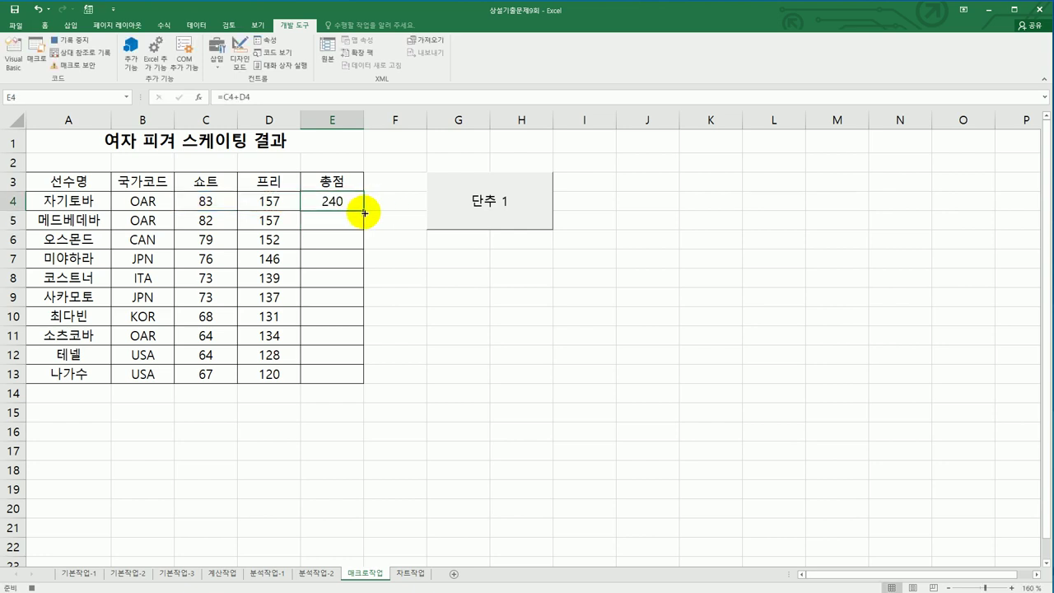
{"action": "left_click_drag", "start_coordinate": [364, 212], "coordinate": [344, 380]}
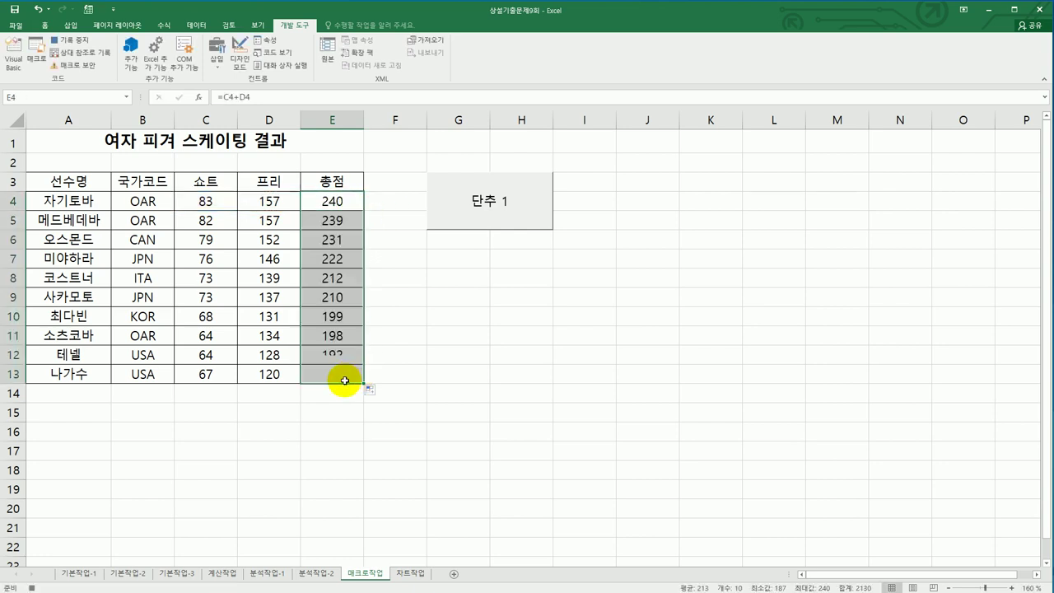
{"action": "left_click", "coordinate": [339, 377]}
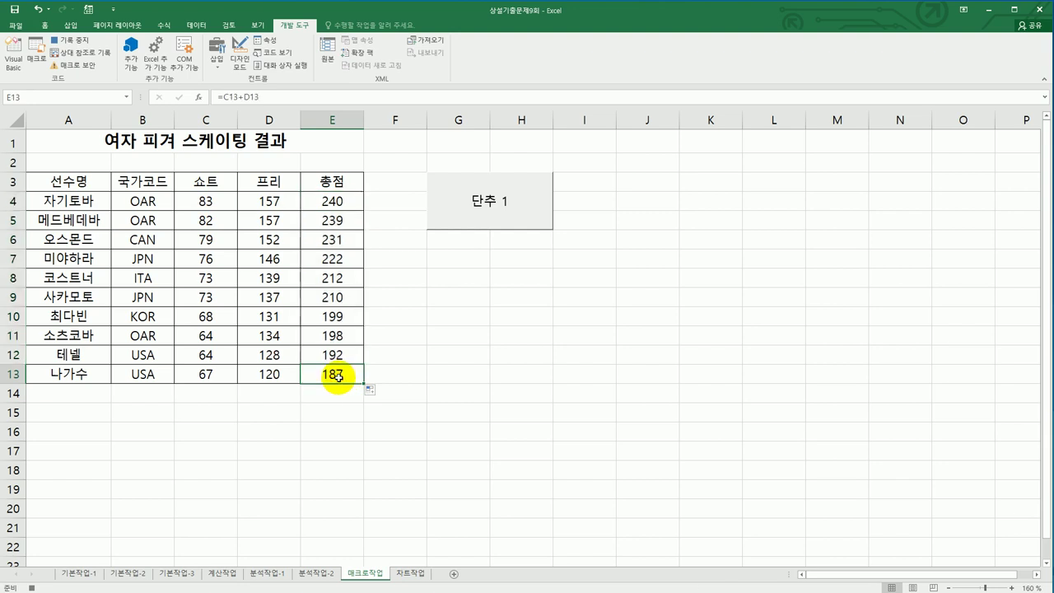
{"action": "left_click", "coordinate": [75, 44]}
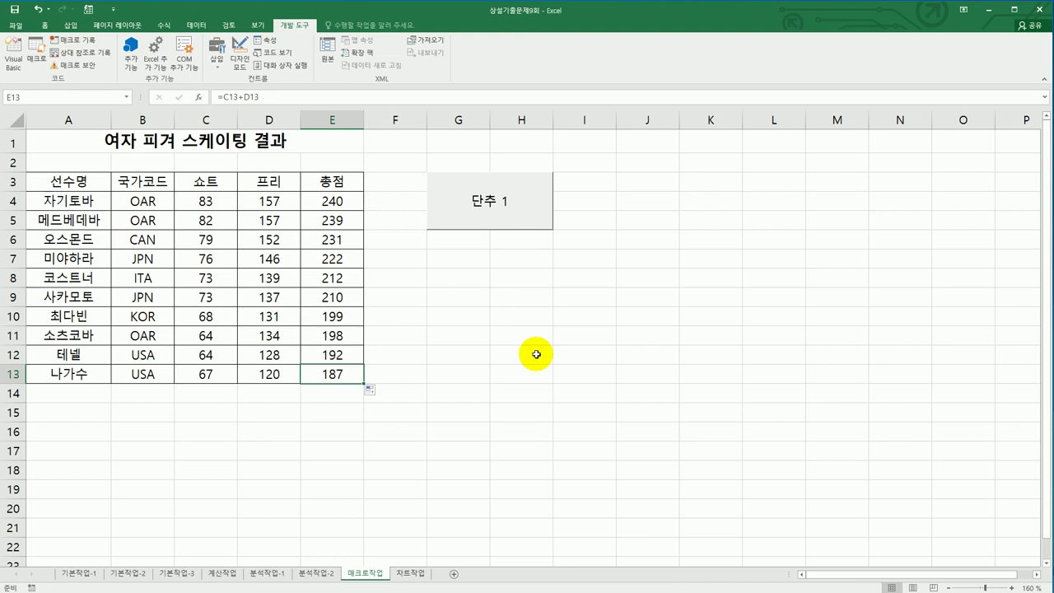
- Change the form button's label to 총점 and deselect the button
{"action": "right_click", "coordinate": [503, 206]}
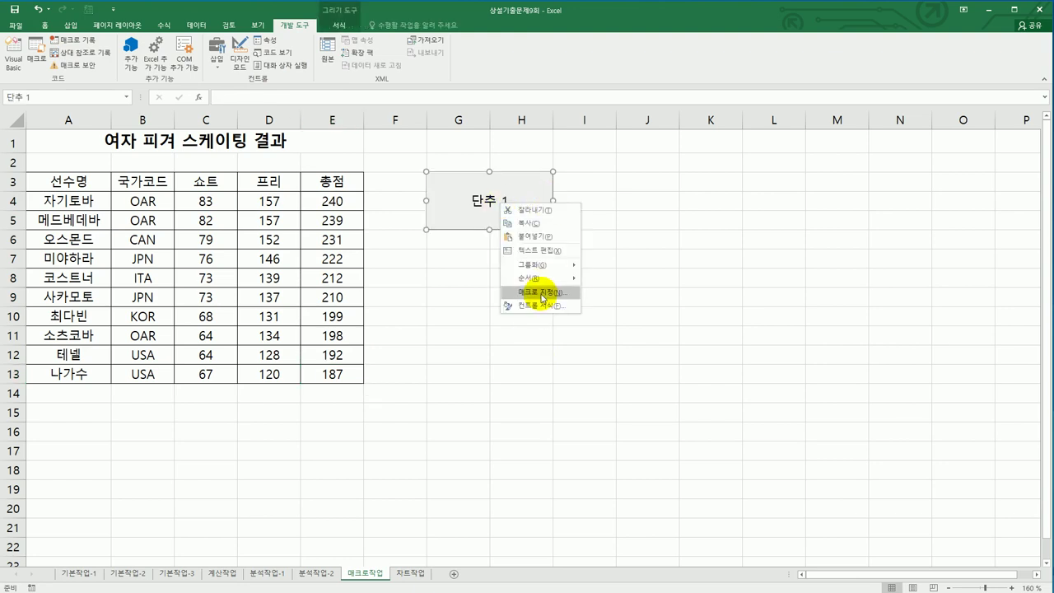
{"action": "left_click", "coordinate": [534, 250]}
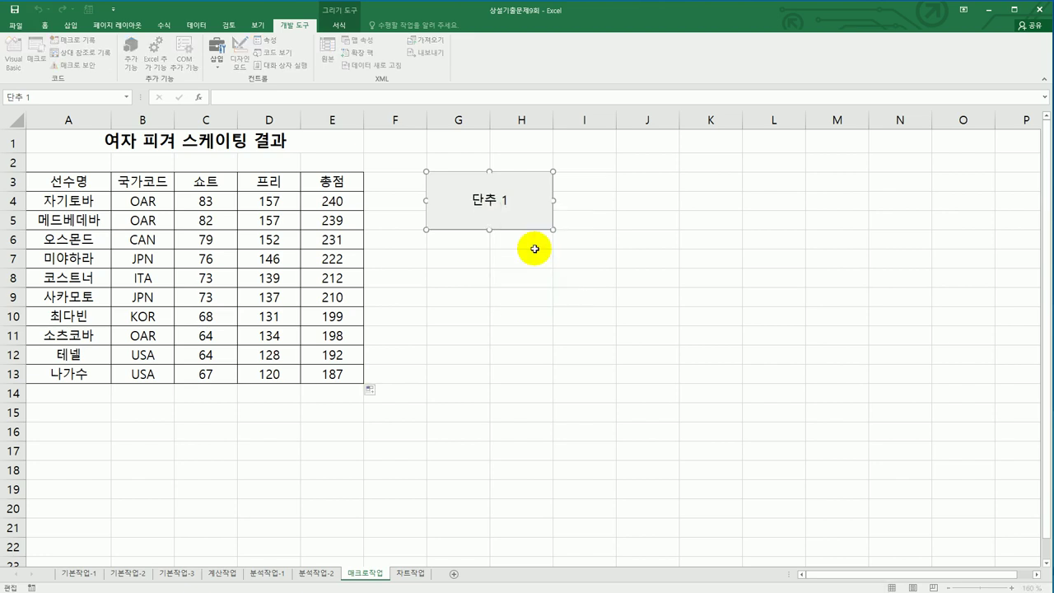
{"action": "key", "text": "ctrl+a"}
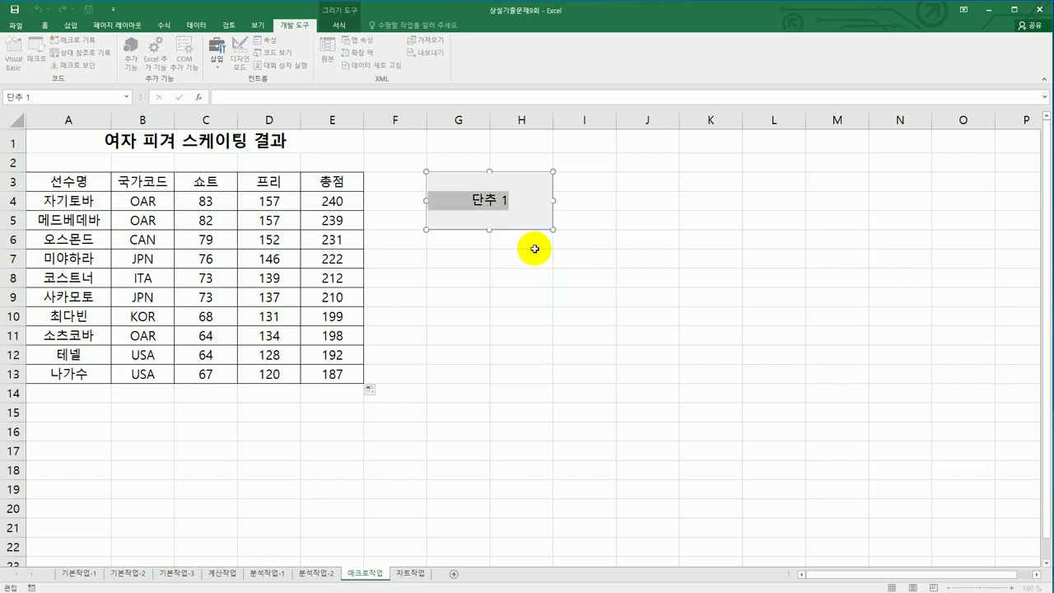
{"action": "type", "text": "총점"}
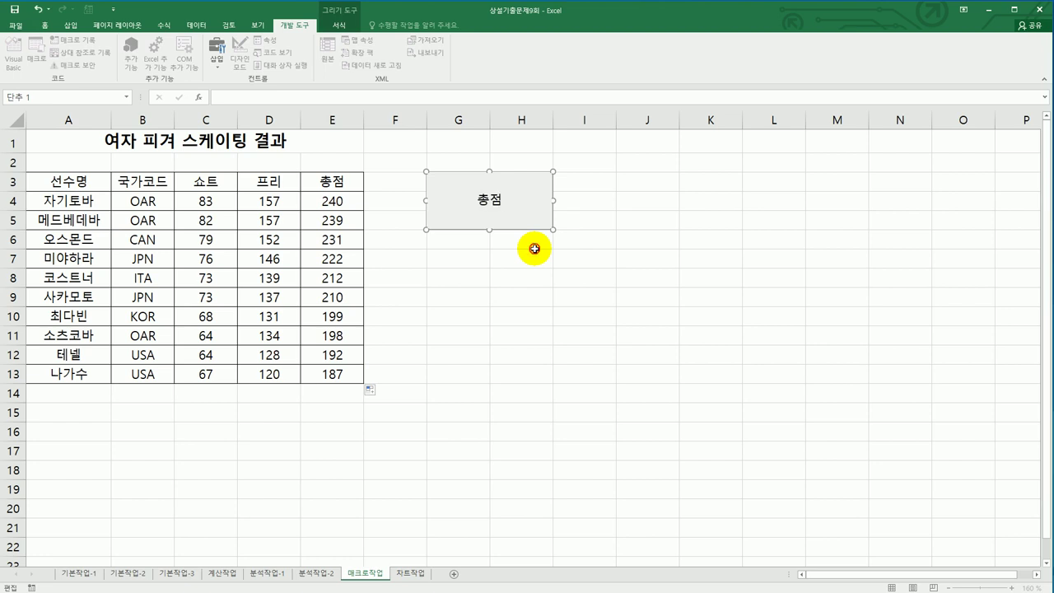
{"action": "left_click", "coordinate": [535, 249]}
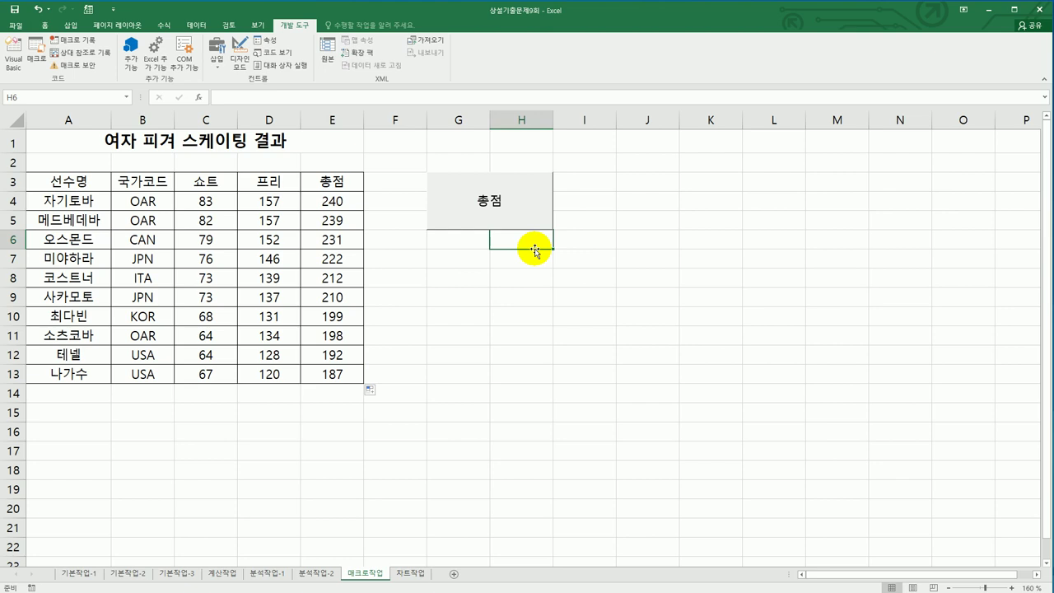
{"action": "left_click", "coordinate": [528, 306]}
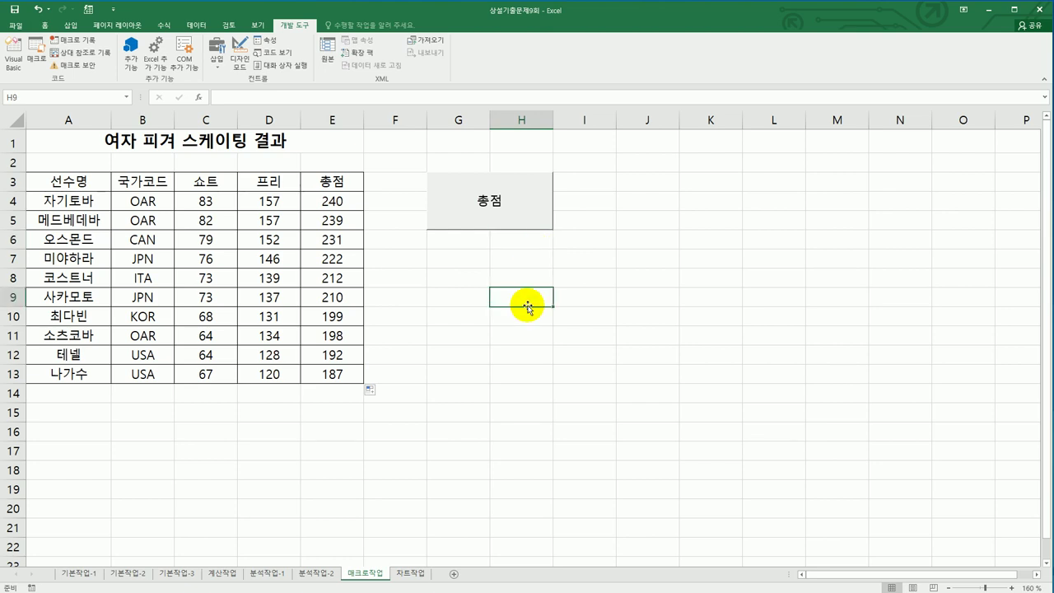
- Draw a rounded rectangle over cells G7:H9, about 1.74 cm high and 3.8 cm wide, and label it 셀스타일
{"action": "left_click", "coordinate": [71, 25]}
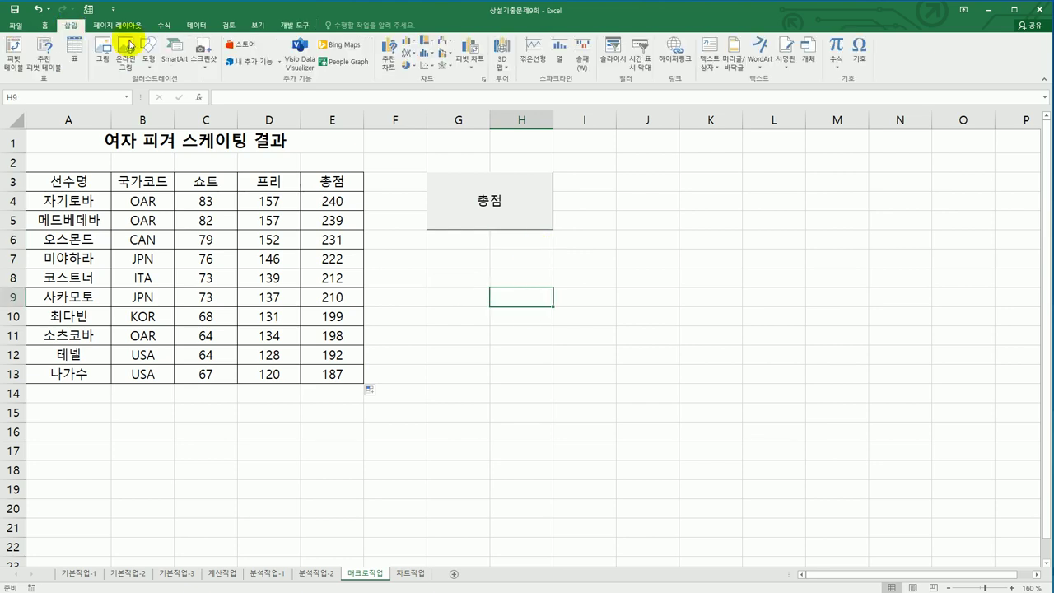
{"action": "left_click", "coordinate": [147, 61]}
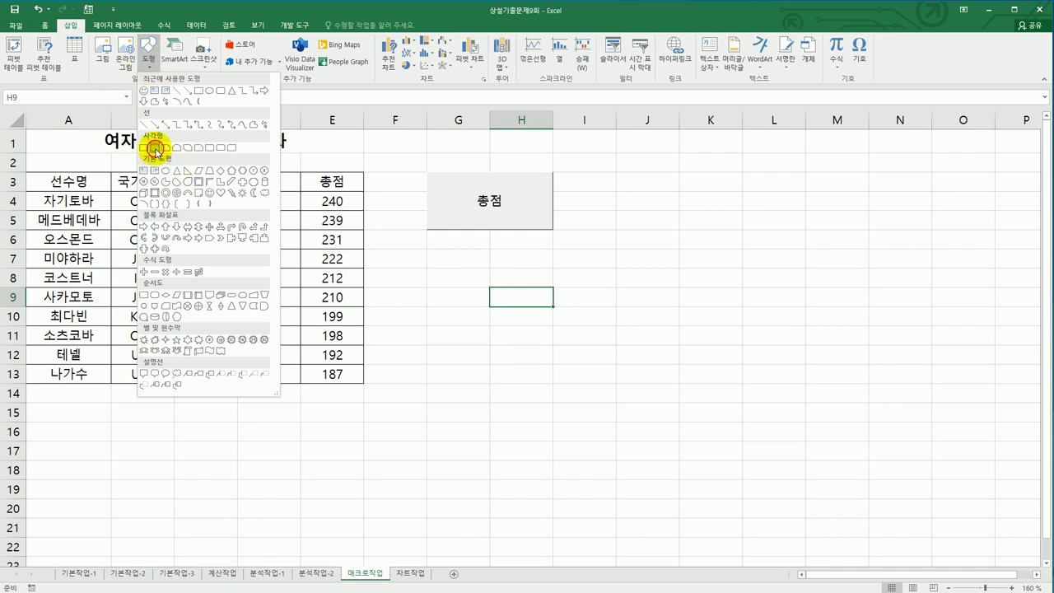
{"action": "left_click", "coordinate": [155, 148]}
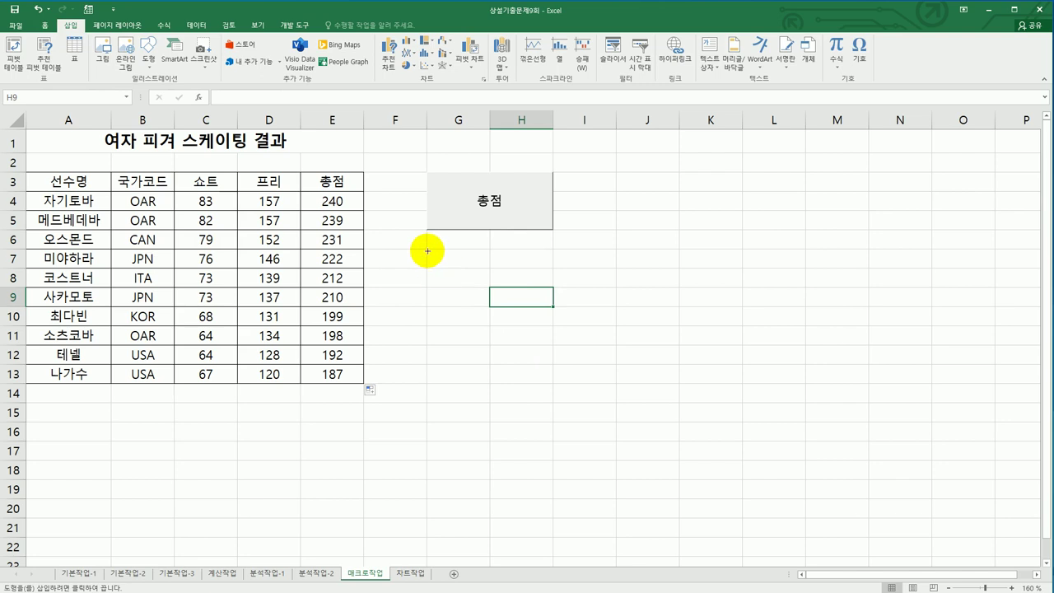
{"action": "left_click_drag", "start_coordinate": [427, 248], "coordinate": [531, 311]}
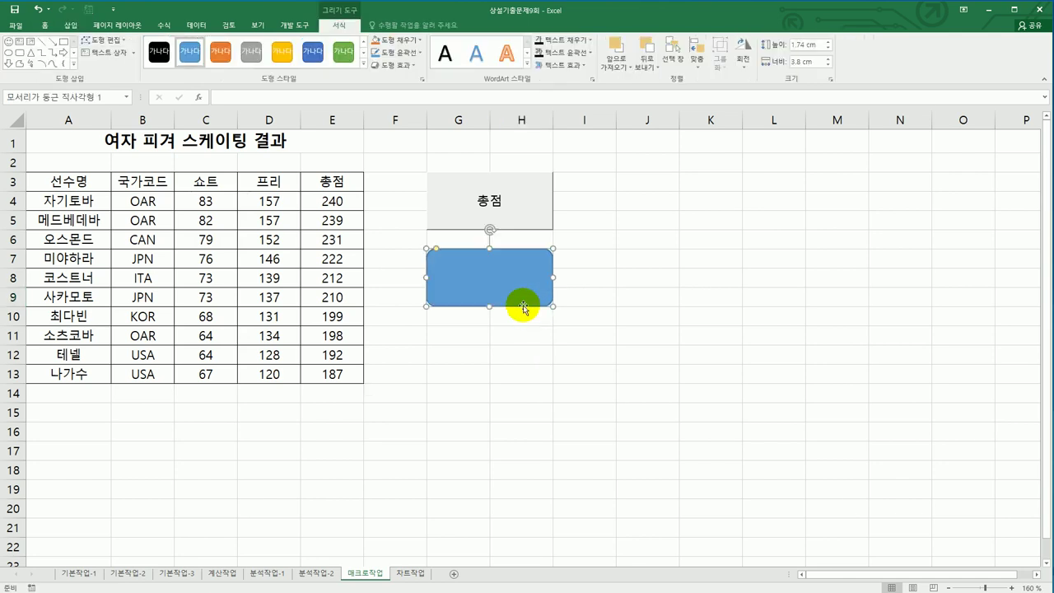
{"action": "type", "text": "ㅅ"}
{"action": "type", "text": "스타일"}
- Assign a new macro named 셀스타일 to the rounded rectangle and start recording it in the current workbook
{"action": "right_click", "coordinate": [518, 279]}
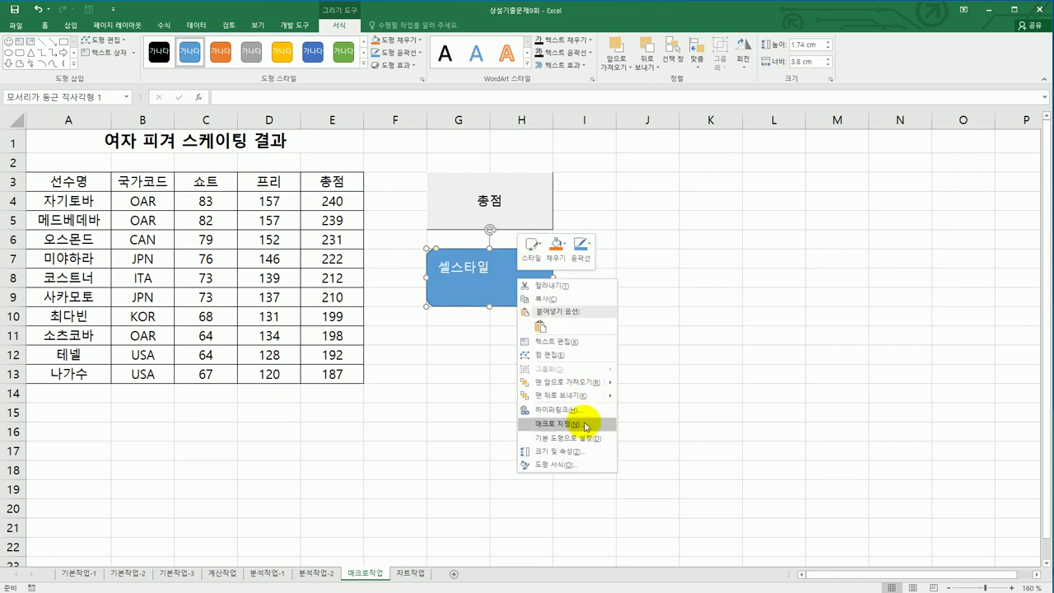
{"action": "left_click", "coordinate": [586, 425]}
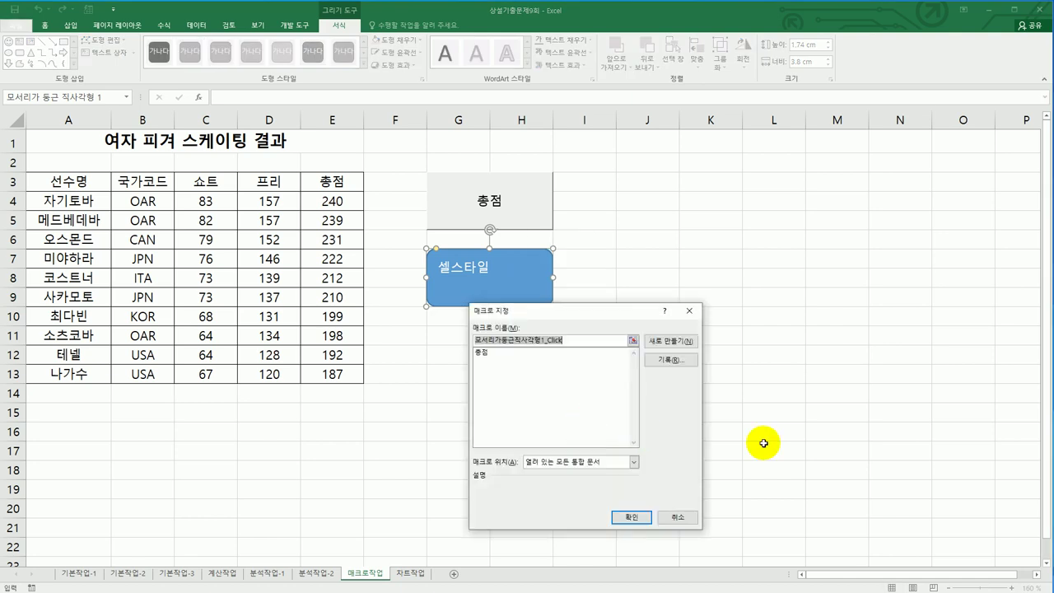
{"action": "type", "text": "ㅊ"}
{"action": "type", "text": "스타일"}
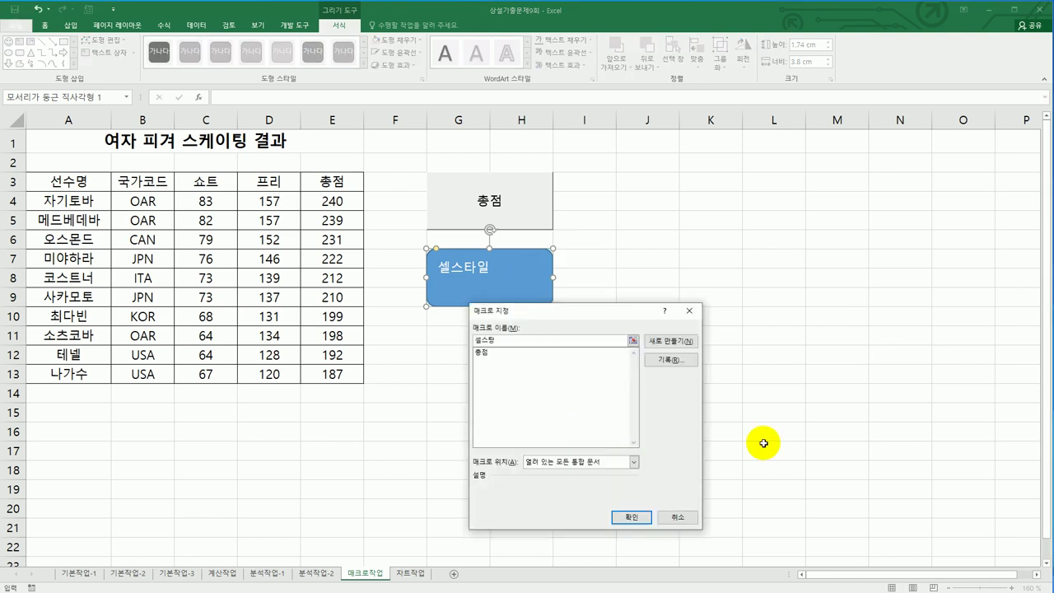
{"action": "left_click", "coordinate": [680, 360]}
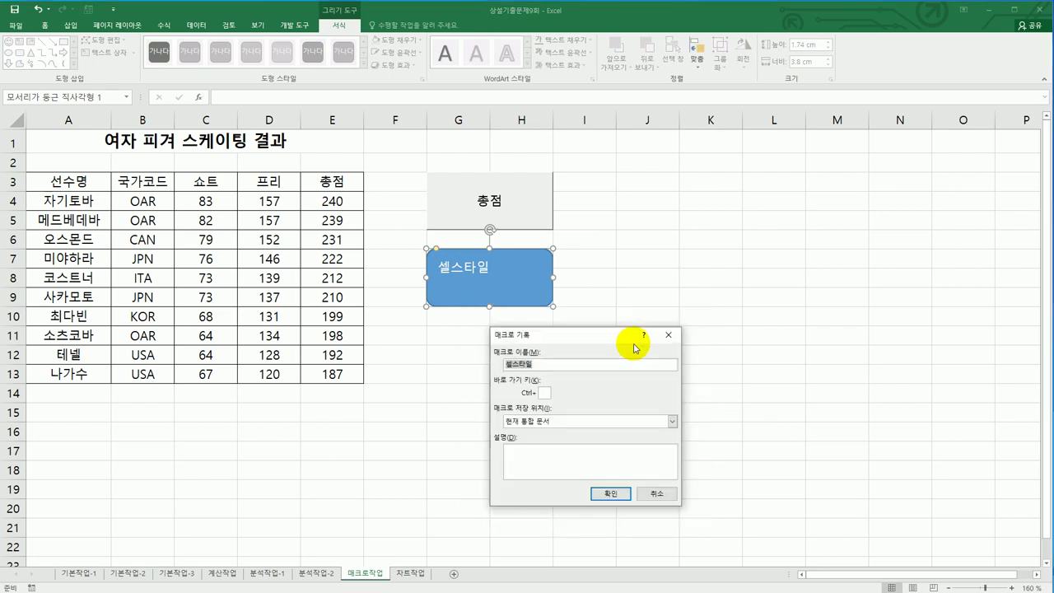
{"action": "left_click_drag", "start_coordinate": [607, 336], "coordinate": [702, 240]}
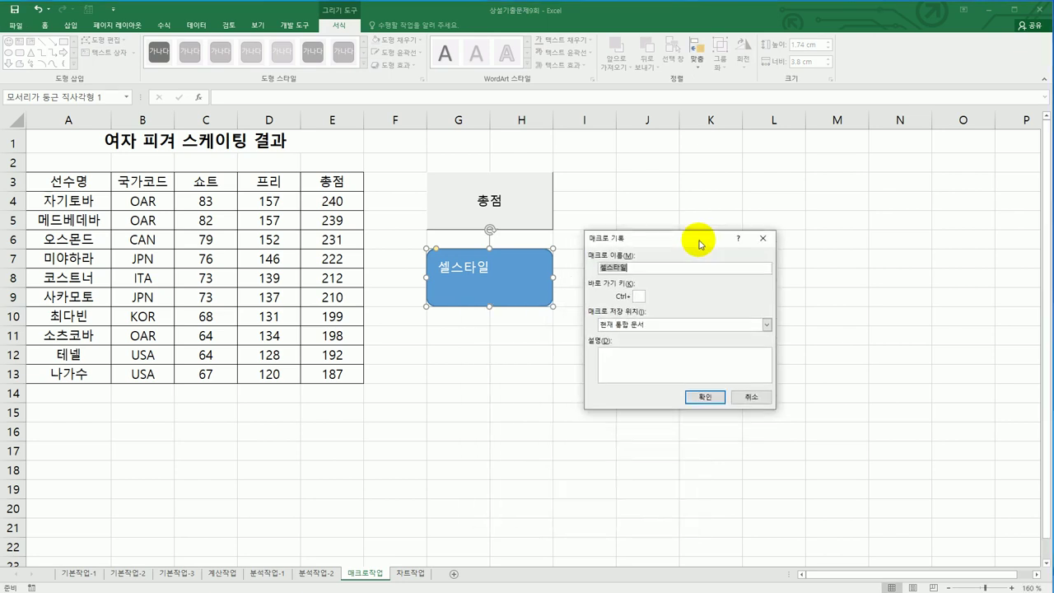
{"action": "left_click", "coordinate": [701, 404]}
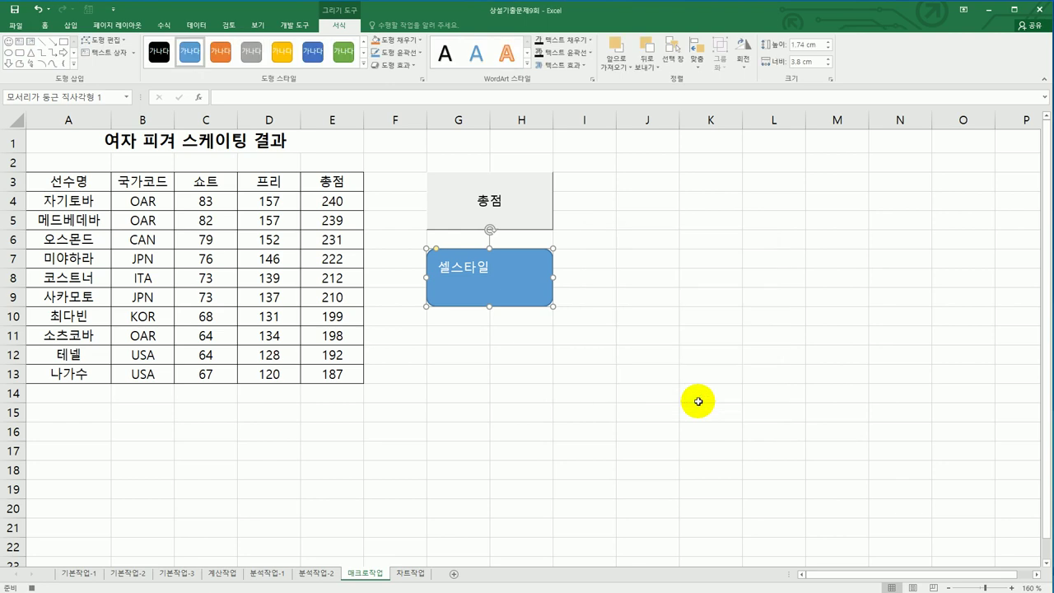
- Apply the 강조색4 cell style to the header cells A3:E3 and stop the macro recording
{"action": "left_click_drag", "start_coordinate": [66, 181], "coordinate": [314, 191]}
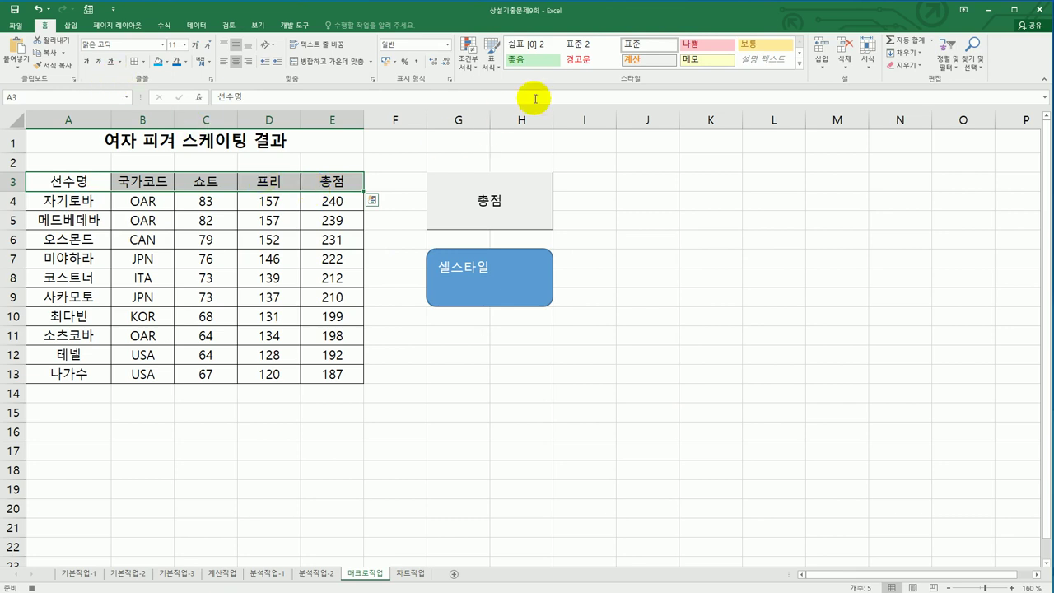
{"action": "left_click", "coordinate": [798, 64]}
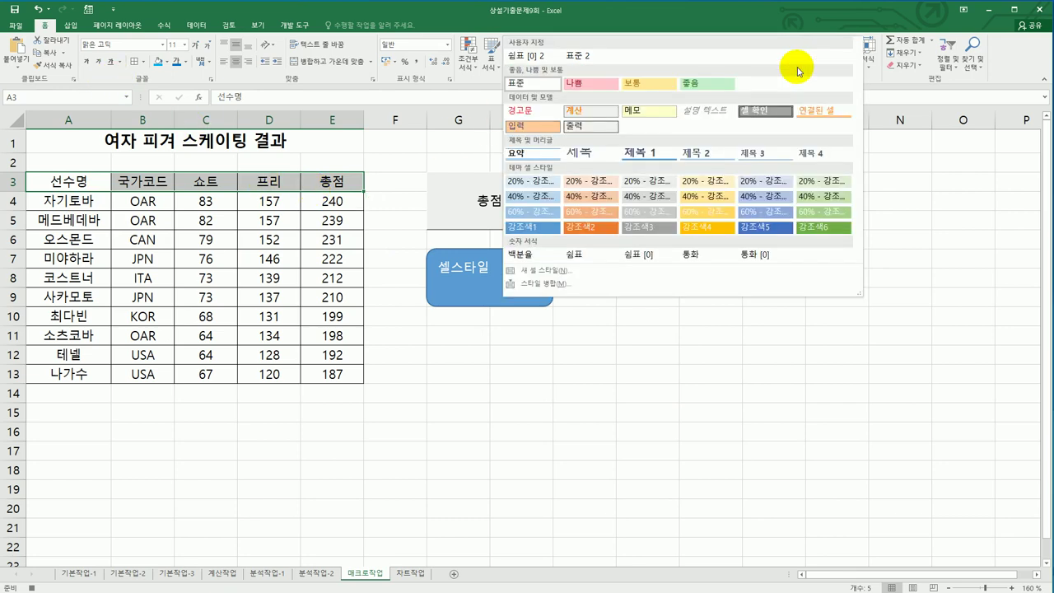
{"action": "left_click", "coordinate": [708, 230]}
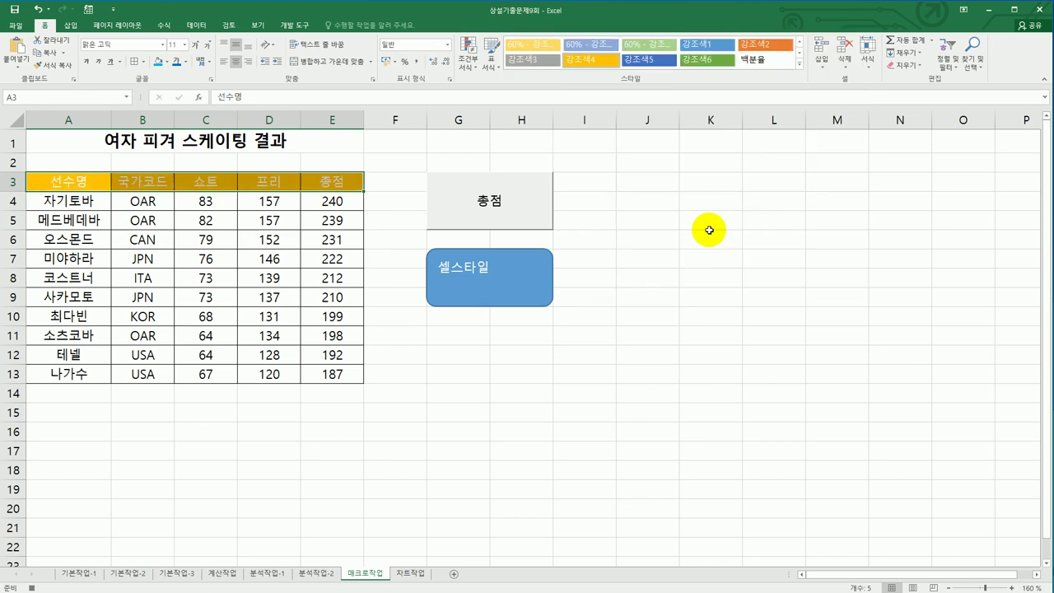
{"action": "left_click", "coordinate": [314, 182]}
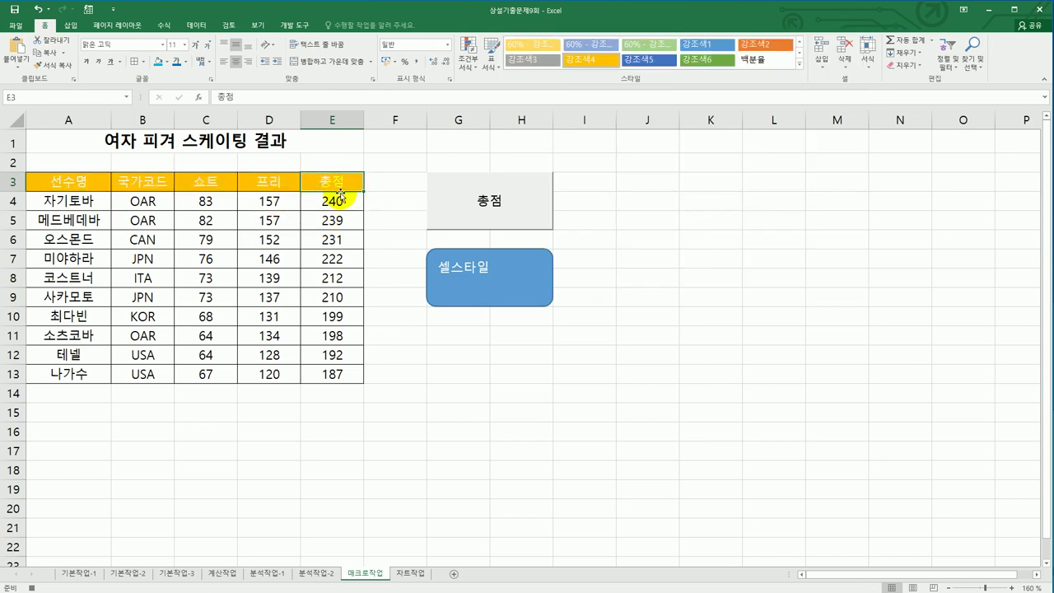
{"action": "left_click", "coordinate": [294, 25]}
{"action": "left_click", "coordinate": [68, 39]}
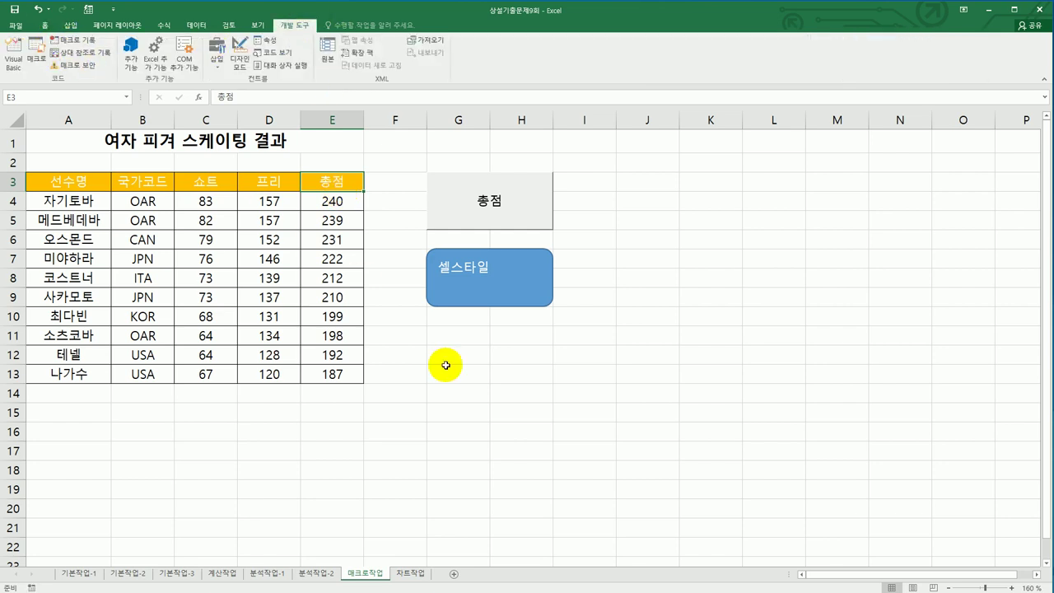
{"action": "left_click", "coordinate": [470, 375]}
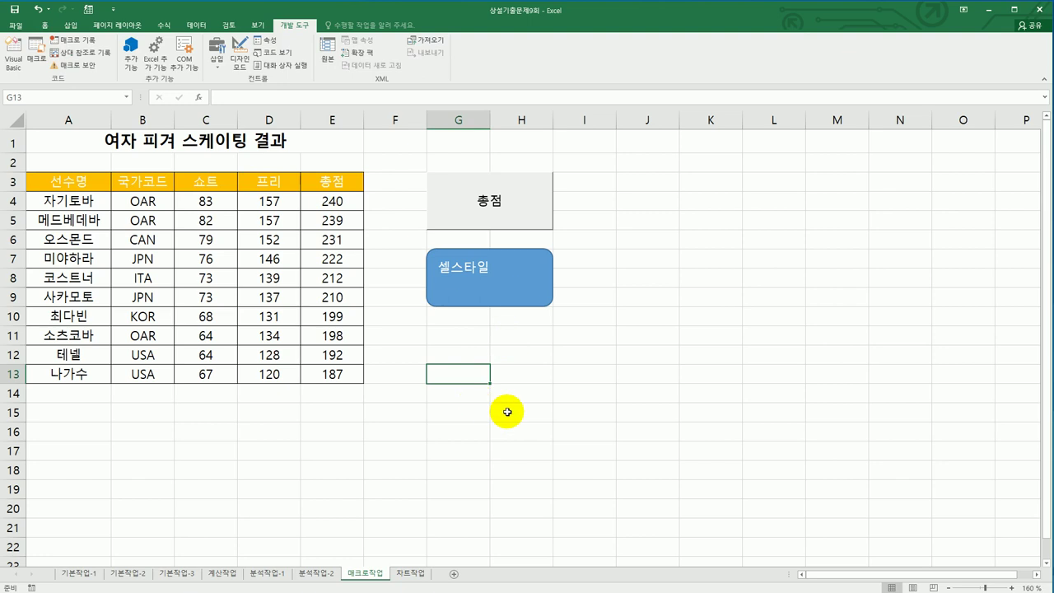
- On the 차트작업 sheet, change the chart's data range to A3:C3 and A7:C9 so only 4월 to 6월 are plotted
{"action": "left_click", "coordinate": [413, 574]}
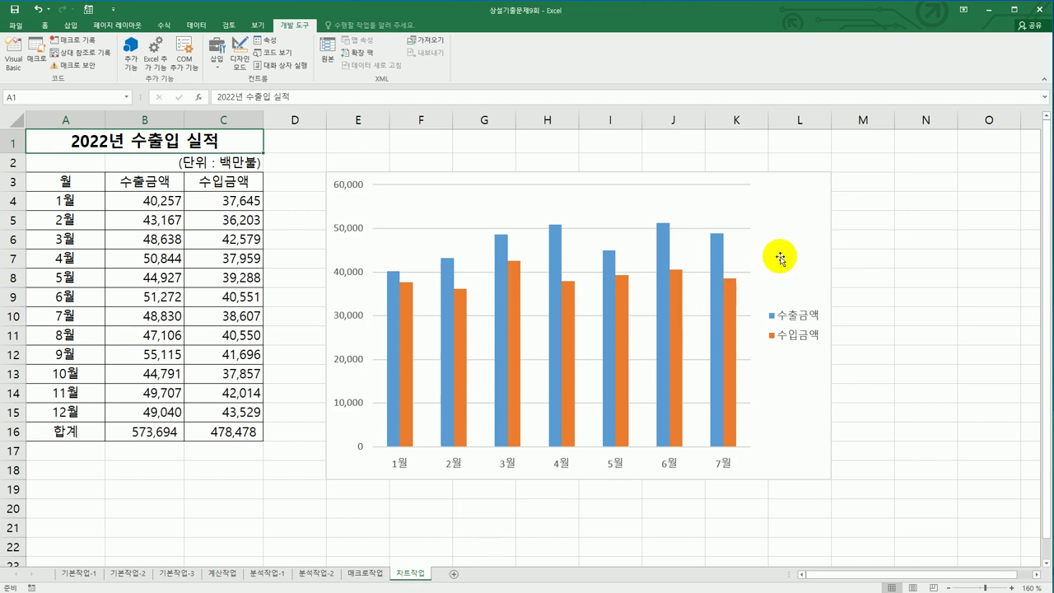
{"action": "left_click", "coordinate": [690, 280]}
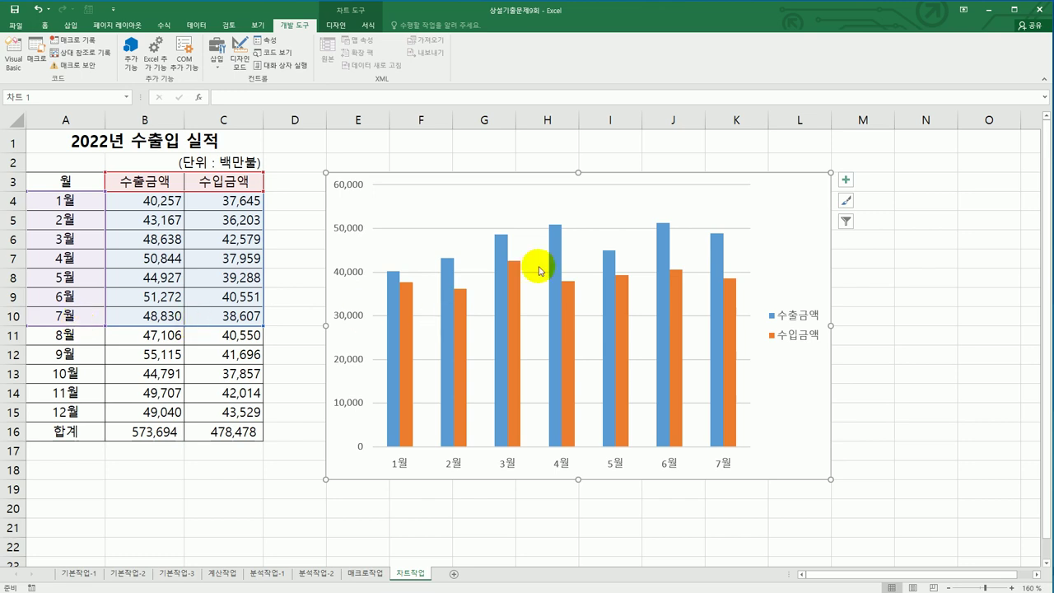
{"action": "right_click", "coordinate": [763, 218]}
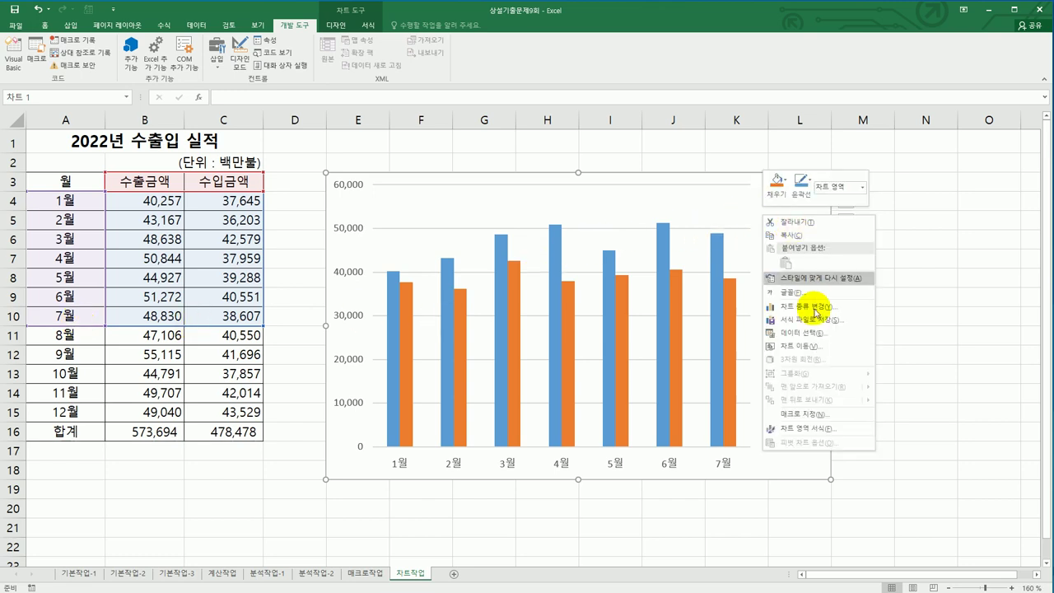
{"action": "left_click", "coordinate": [815, 333]}
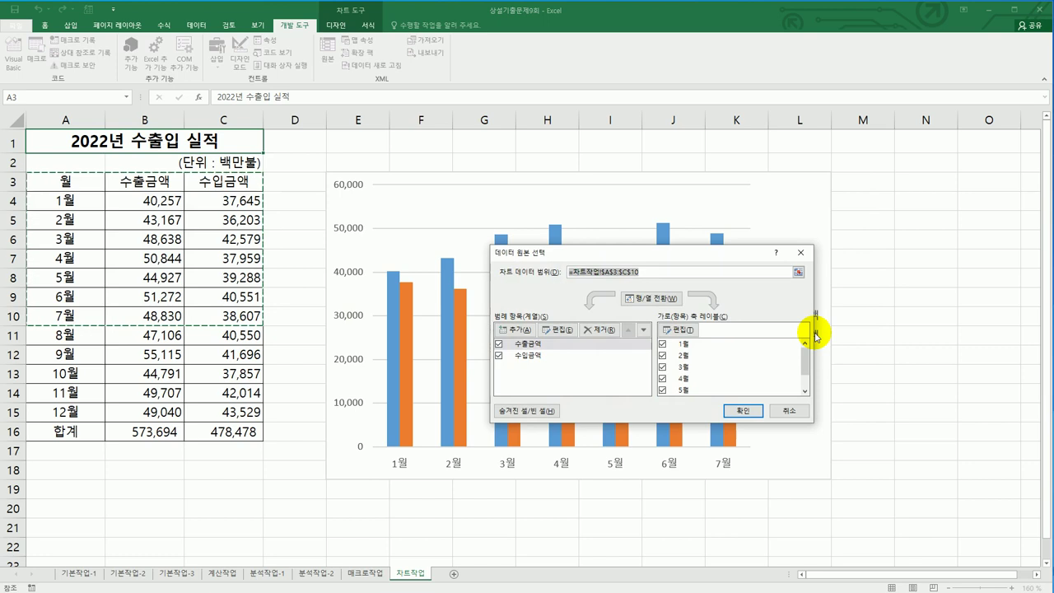
{"action": "key", "text": "Delete"}
{"action": "left_click_drag", "start_coordinate": [87, 186], "coordinate": [195, 182]}
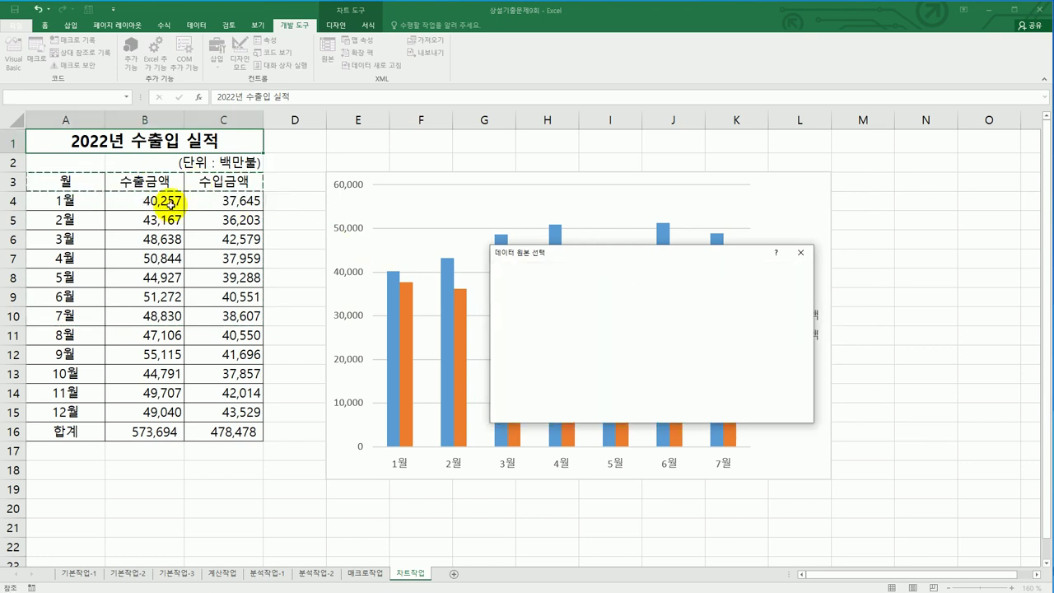
{"action": "left_click_drag", "start_coordinate": [71, 265], "coordinate": [235, 297]}
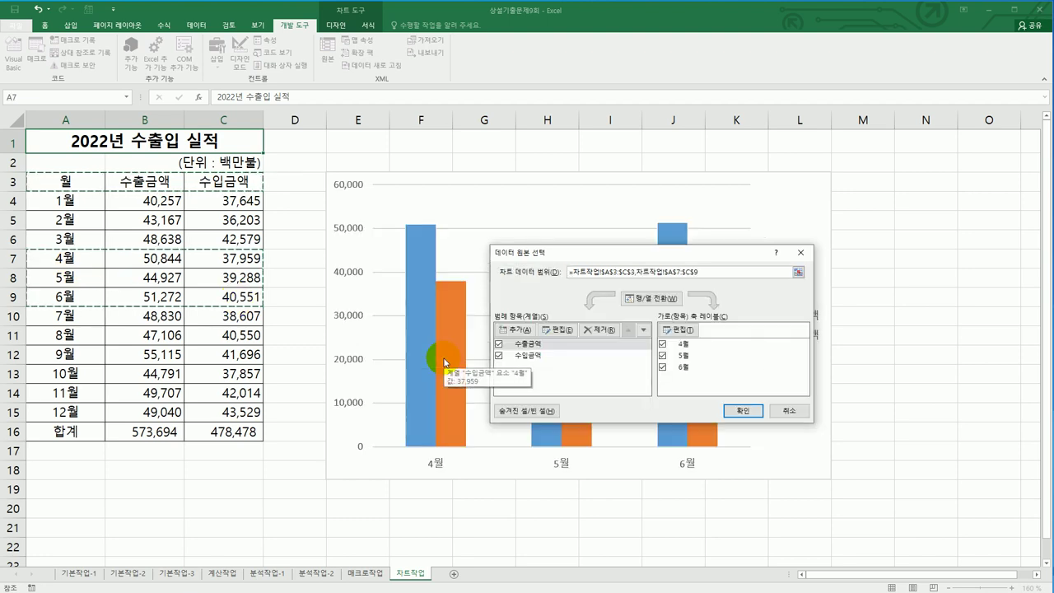
{"action": "left_click", "coordinate": [737, 408]}
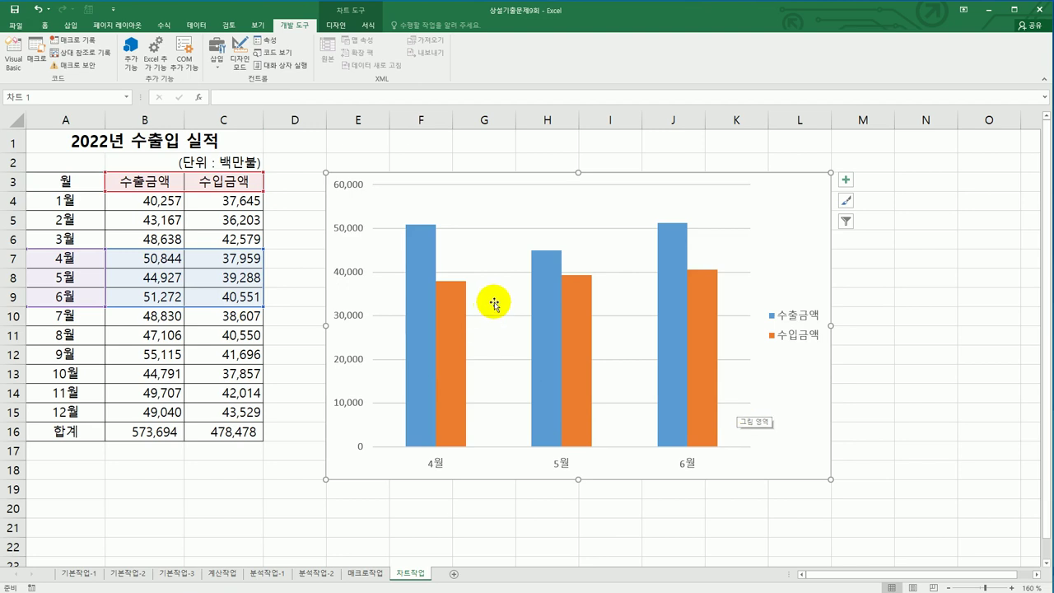
- Change the chart type to 표식이 있는 꺾은선형 (line with markers)
{"action": "right_click", "coordinate": [496, 212]}
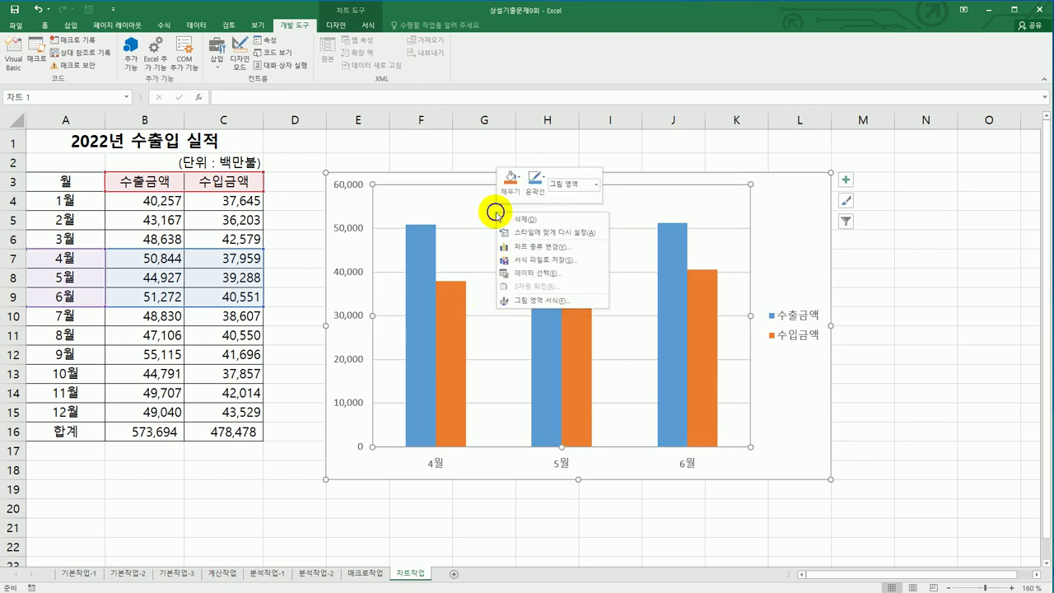
{"action": "left_click", "coordinate": [569, 247]}
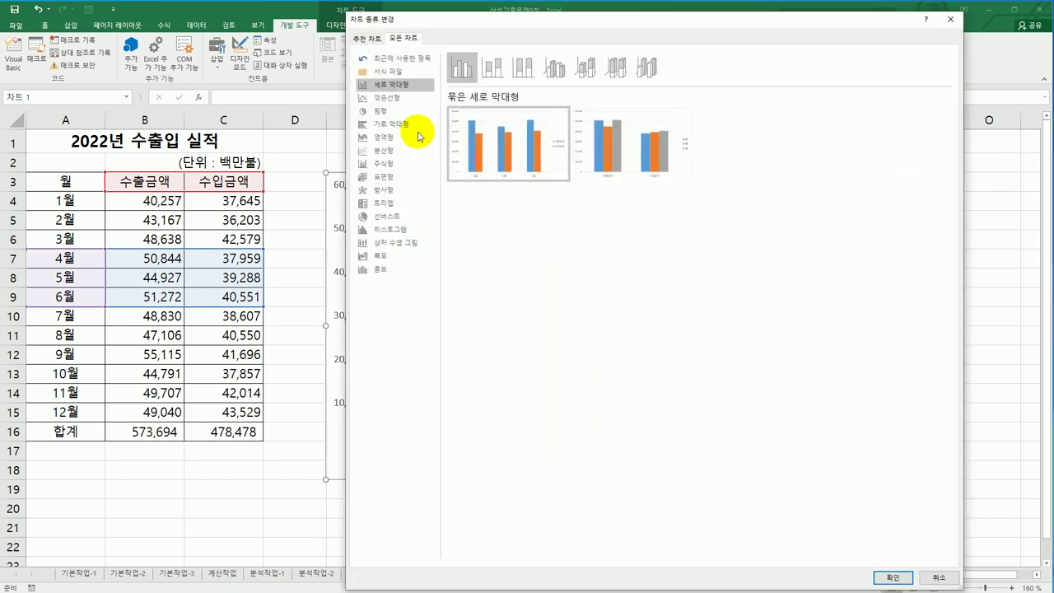
{"action": "left_click", "coordinate": [410, 108]}
{"action": "left_click", "coordinate": [402, 97]}
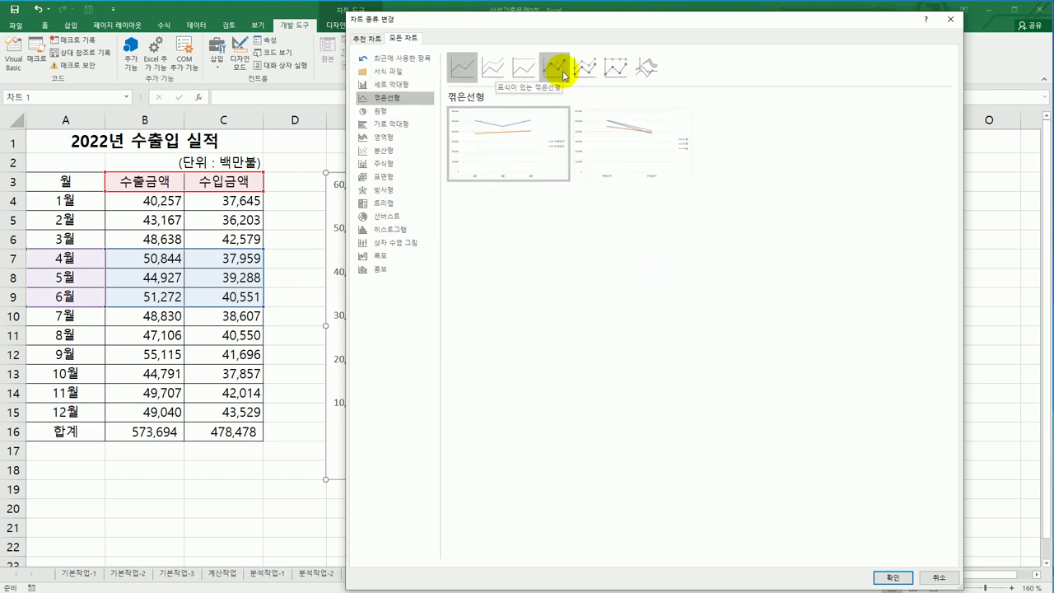
{"action": "left_click", "coordinate": [562, 71]}
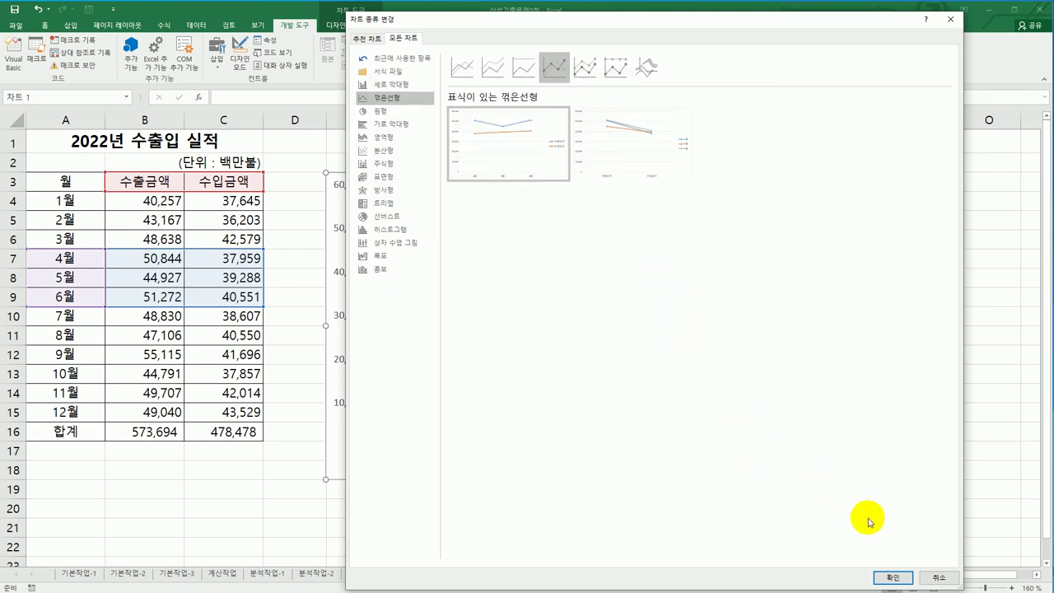
{"action": "left_click", "coordinate": [890, 576]}
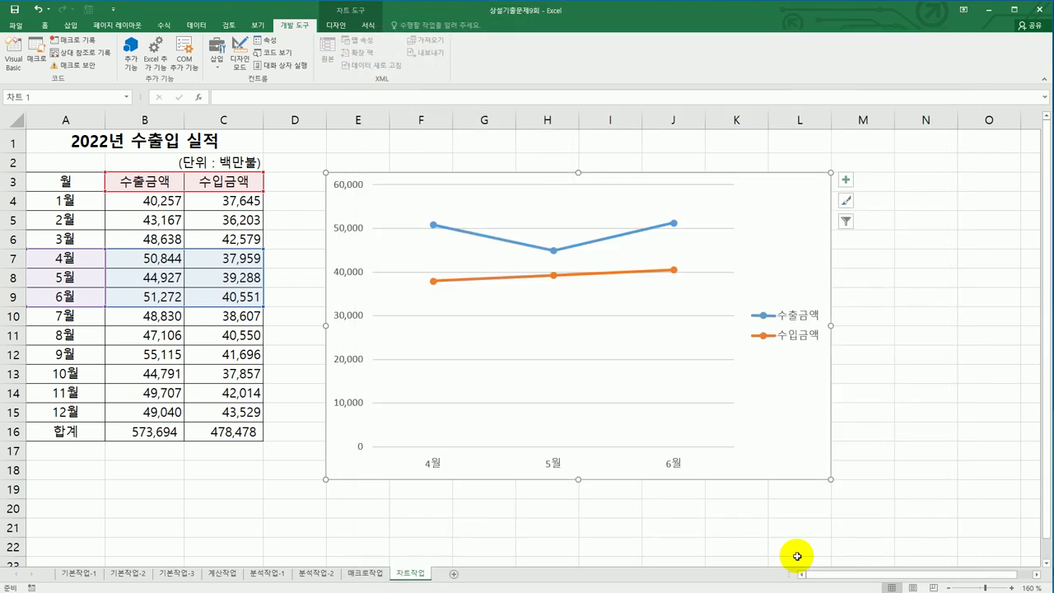
- Add a chart title reading 2/4분기 수출입 현황
{"action": "left_click", "coordinate": [846, 179]}
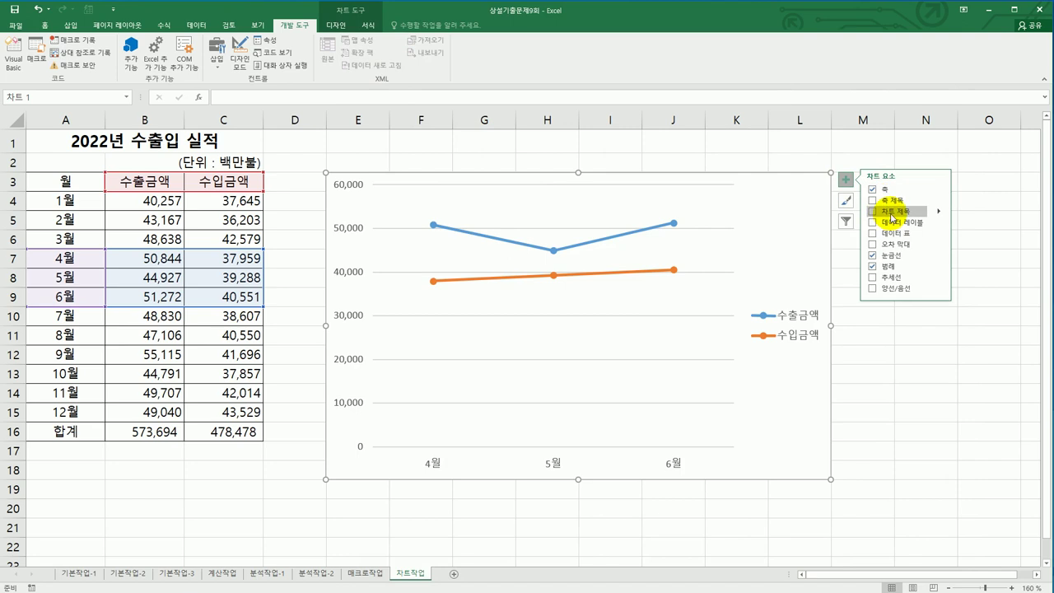
{"action": "left_click", "coordinate": [895, 212]}
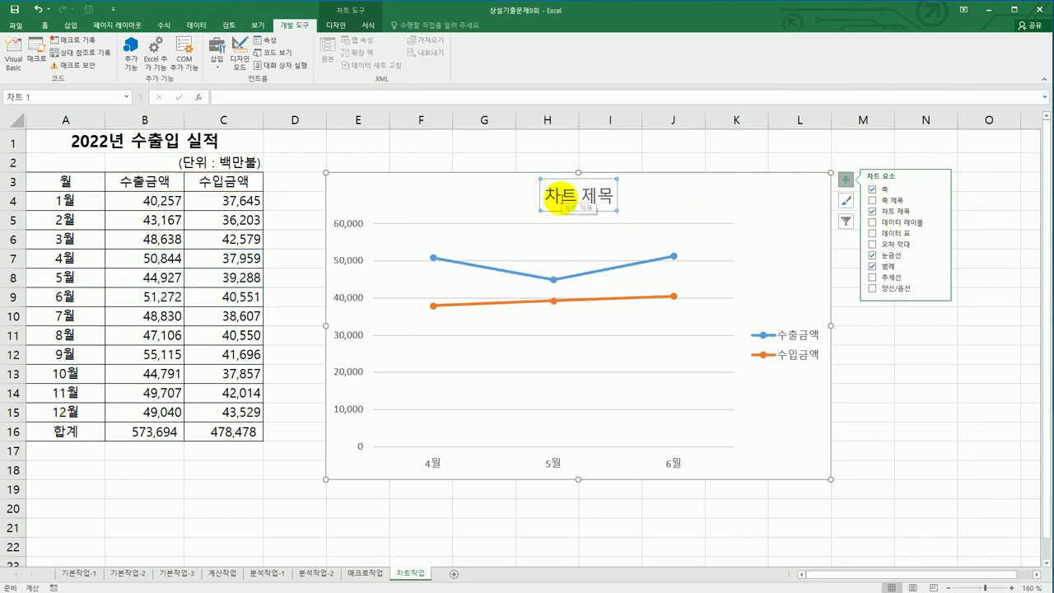
{"action": "left_click_drag", "start_coordinate": [542, 195], "coordinate": [616, 197]}
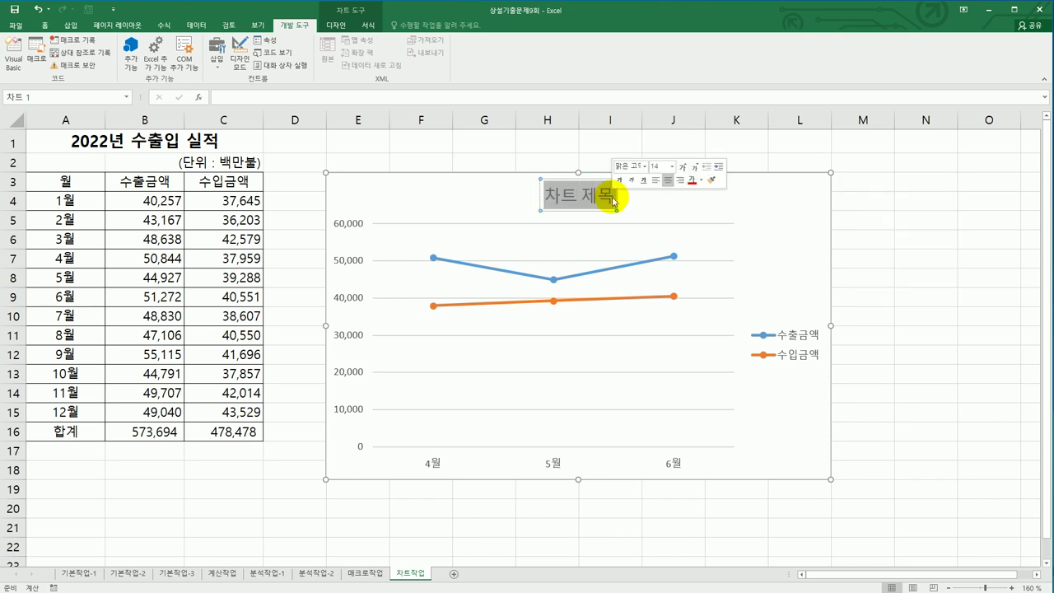
{"action": "type", "text": "2/4분기 수출입"}
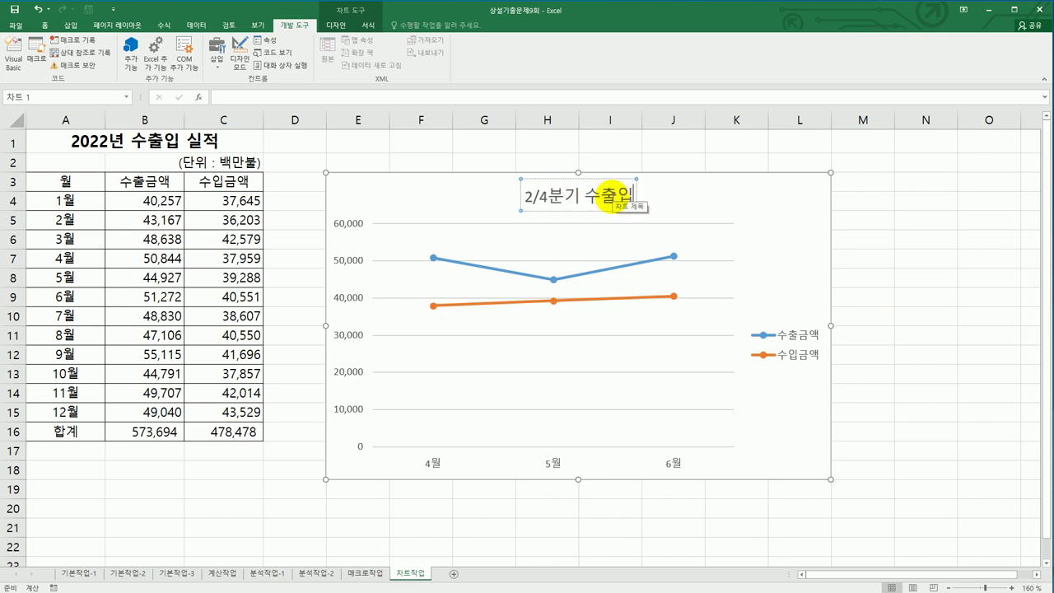
{"action": "type", "text": " 현황"}
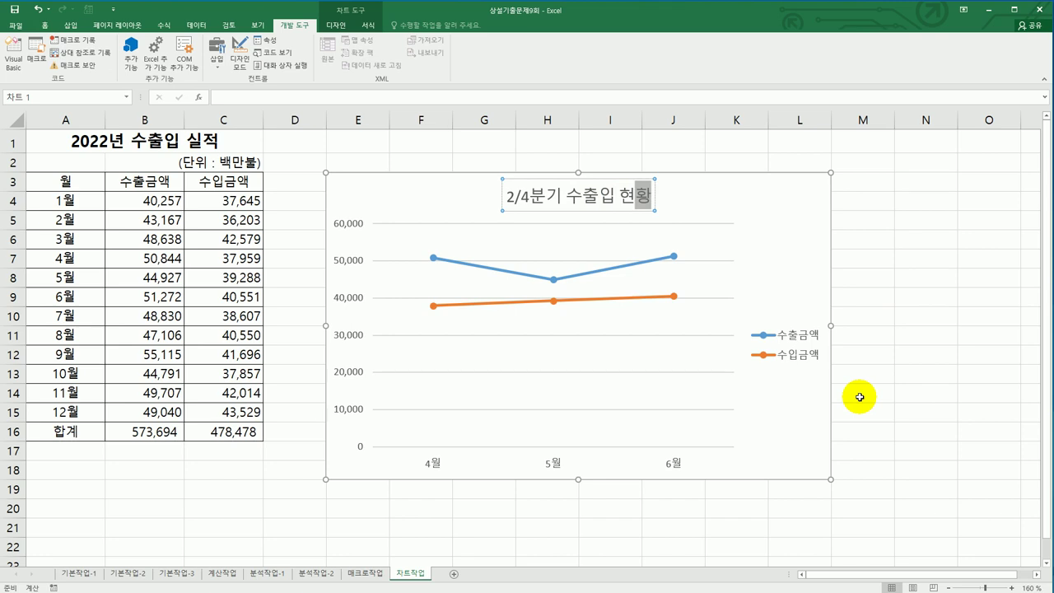
- Place the chart legend at the 아래쪽 (bottom) position
{"action": "left_click", "coordinate": [817, 354]}
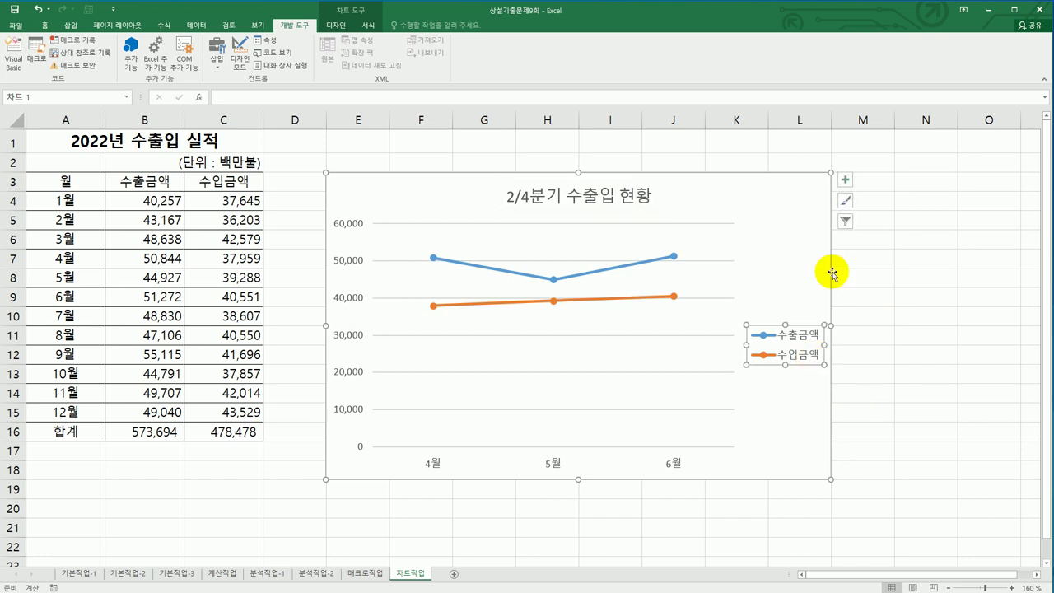
{"action": "left_click", "coordinate": [855, 179]}
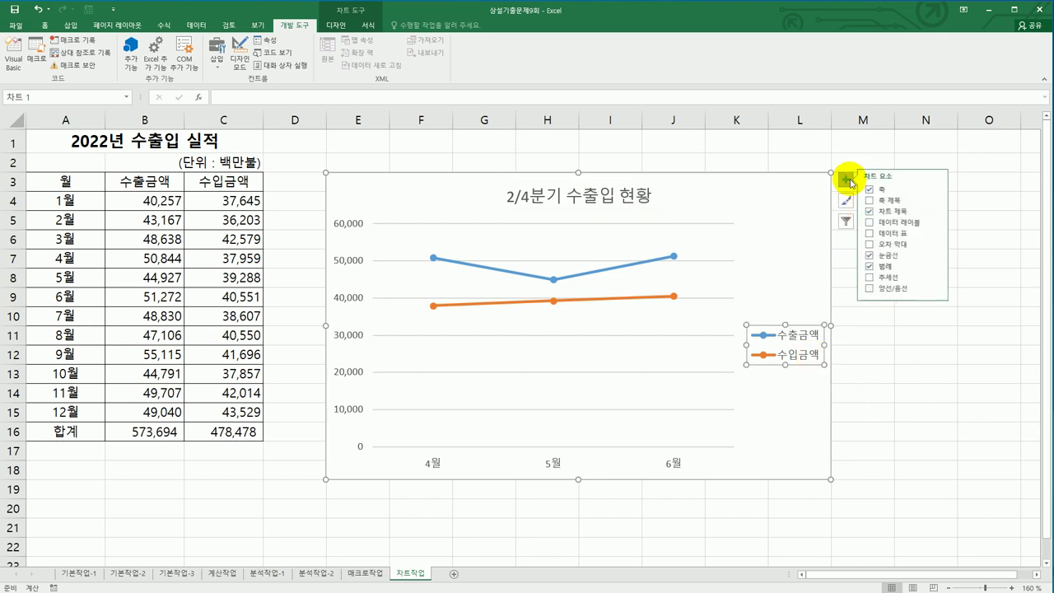
{"action": "left_click", "coordinate": [938, 266]}
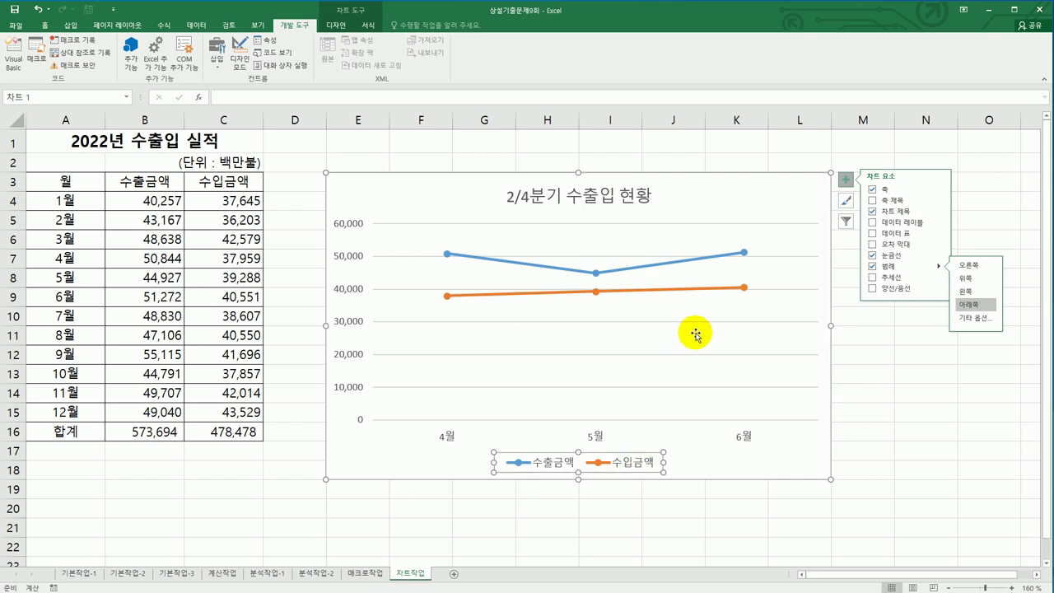
- Add a data label at the 아래쪽 (below) position to only the 4월 point of the 수입금액 series
{"action": "left_click", "coordinate": [447, 298]}
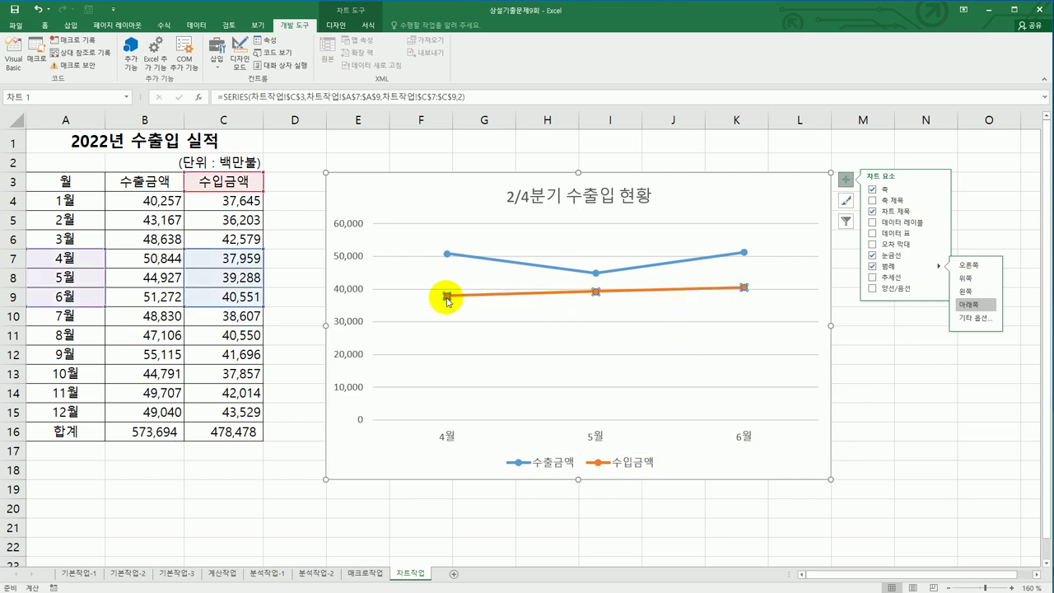
{"action": "left_click", "coordinate": [447, 297]}
{"action": "left_click", "coordinate": [941, 224]}
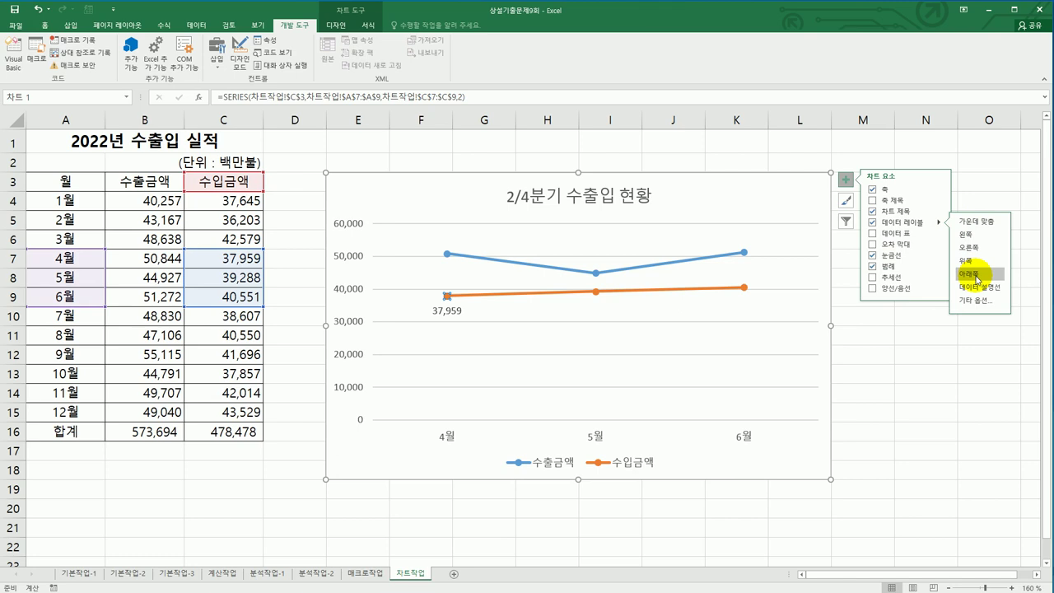
{"action": "left_click", "coordinate": [978, 280]}
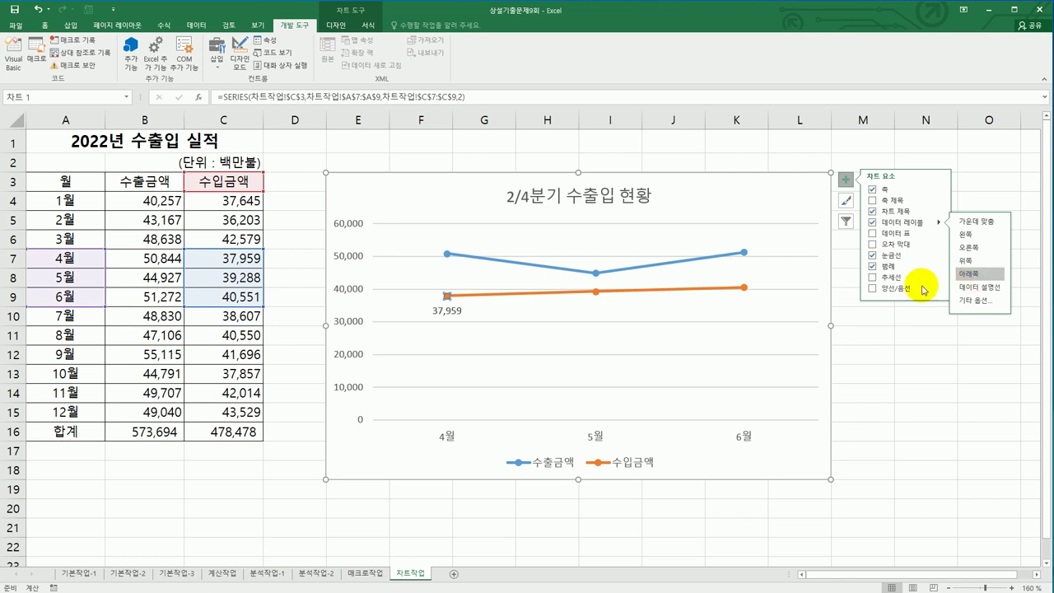
- Apply the centred shadow preset from the 안쪽 (inner) group to the chart area
{"action": "left_click", "coordinate": [692, 200]}
{"action": "right_click", "coordinate": [414, 196]}
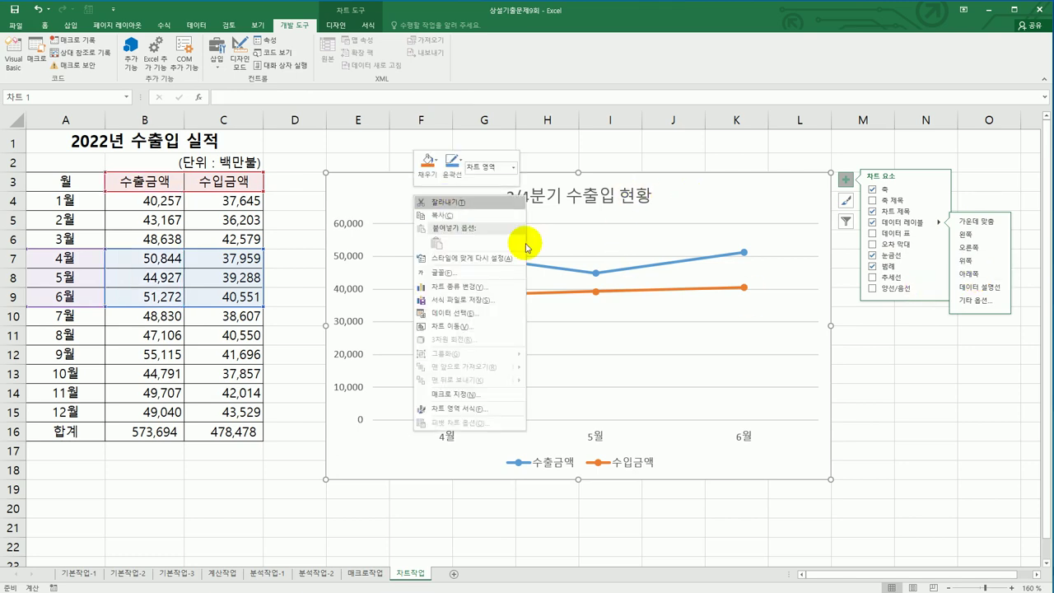
{"action": "left_click", "coordinate": [477, 410]}
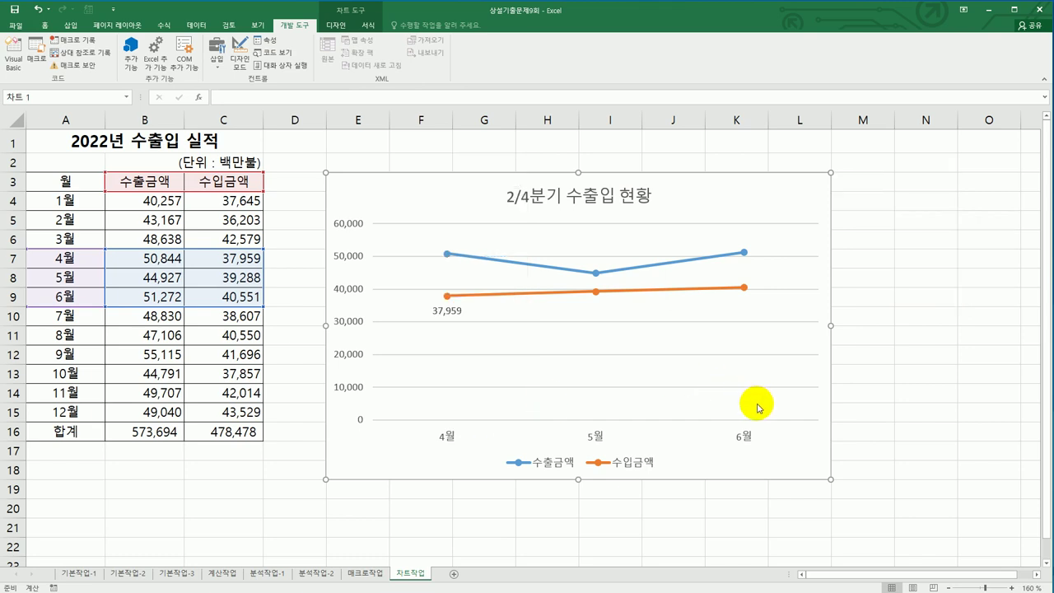
{"action": "left_click_drag", "start_coordinate": [704, 576], "coordinate": [736, 574]}
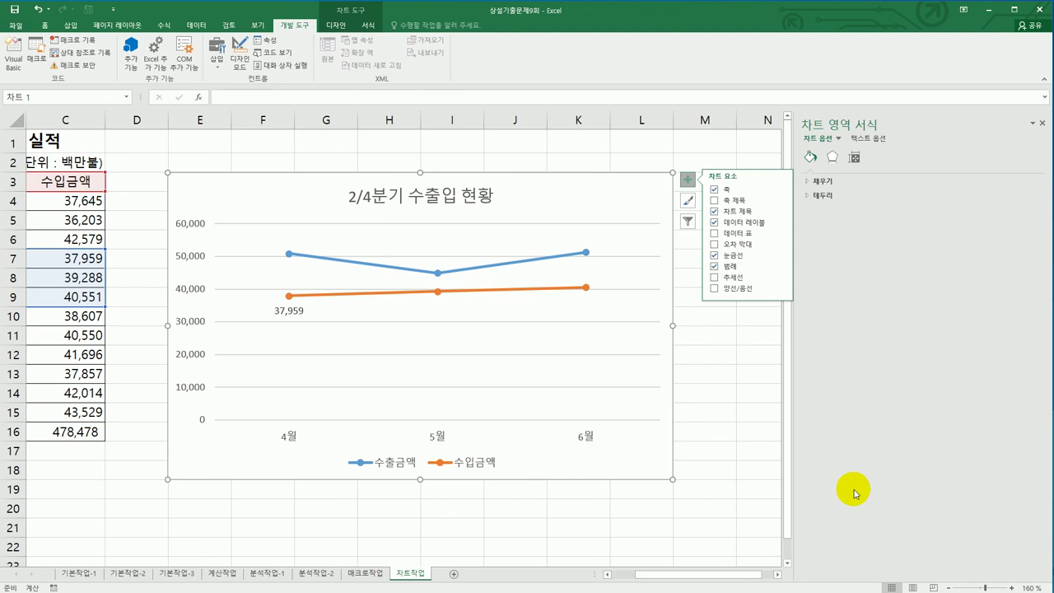
{"action": "left_click", "coordinate": [833, 159]}
{"action": "left_click", "coordinate": [836, 177]}
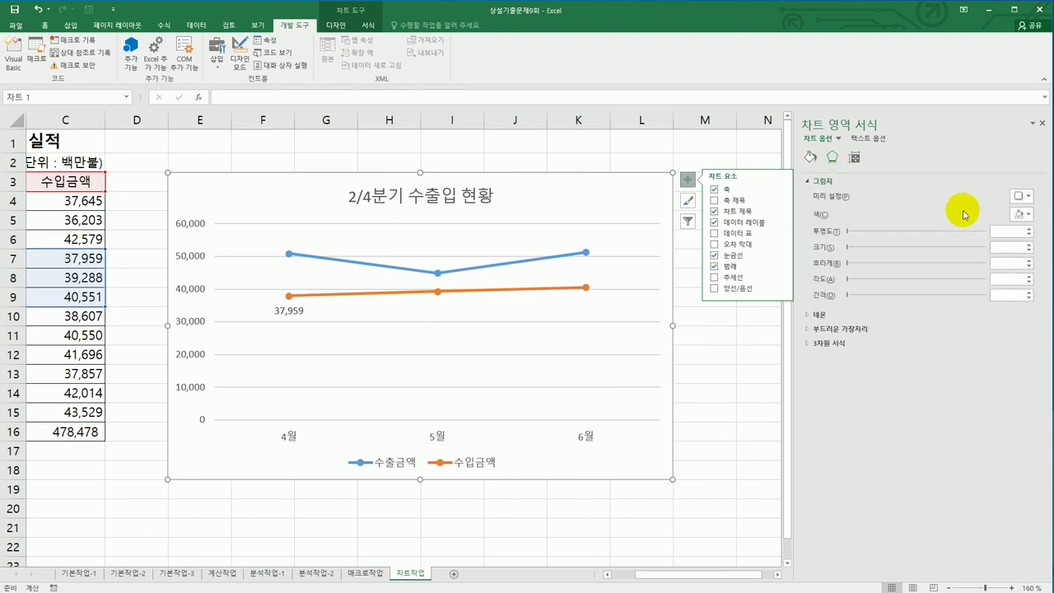
{"action": "left_click", "coordinate": [1026, 196]}
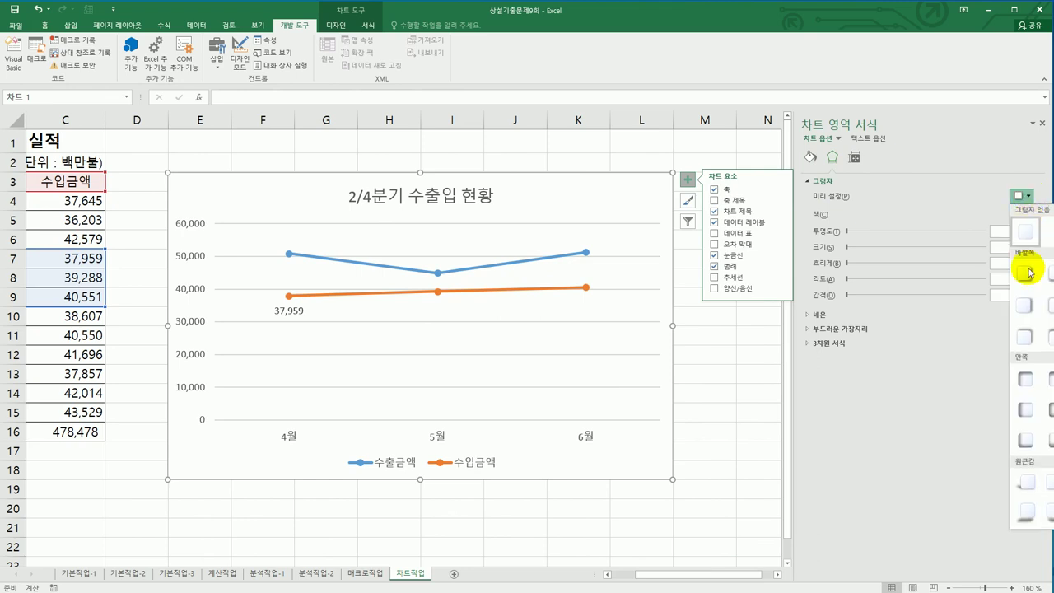
{"action": "left_click", "coordinate": [1048, 399]}
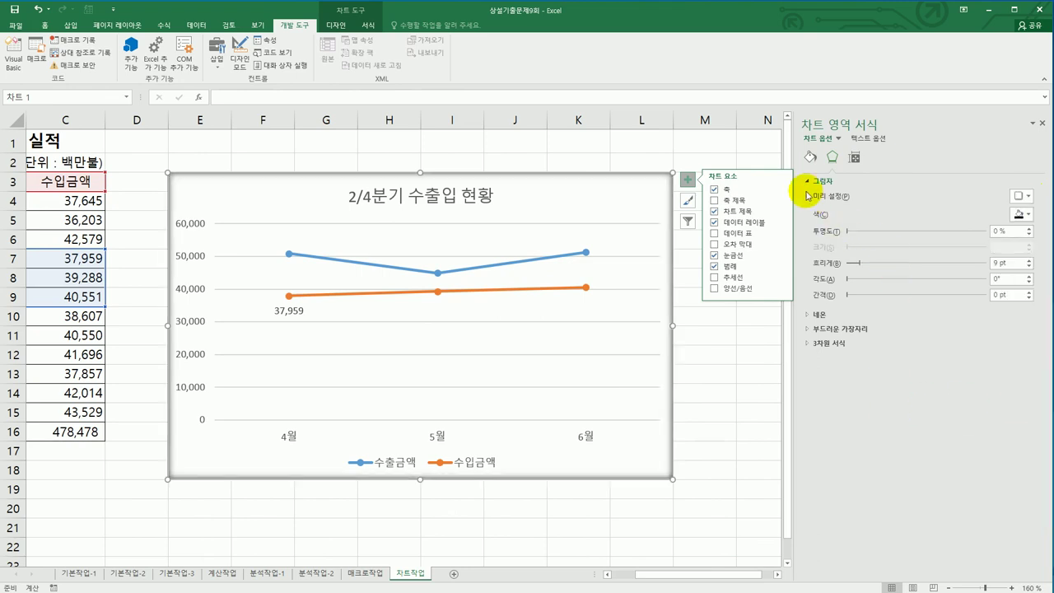
- Give the chart area's border 둥근 모서리 (rounded corners), then deselect the chart and close the formatting pane
{"action": "left_click", "coordinate": [809, 158]}
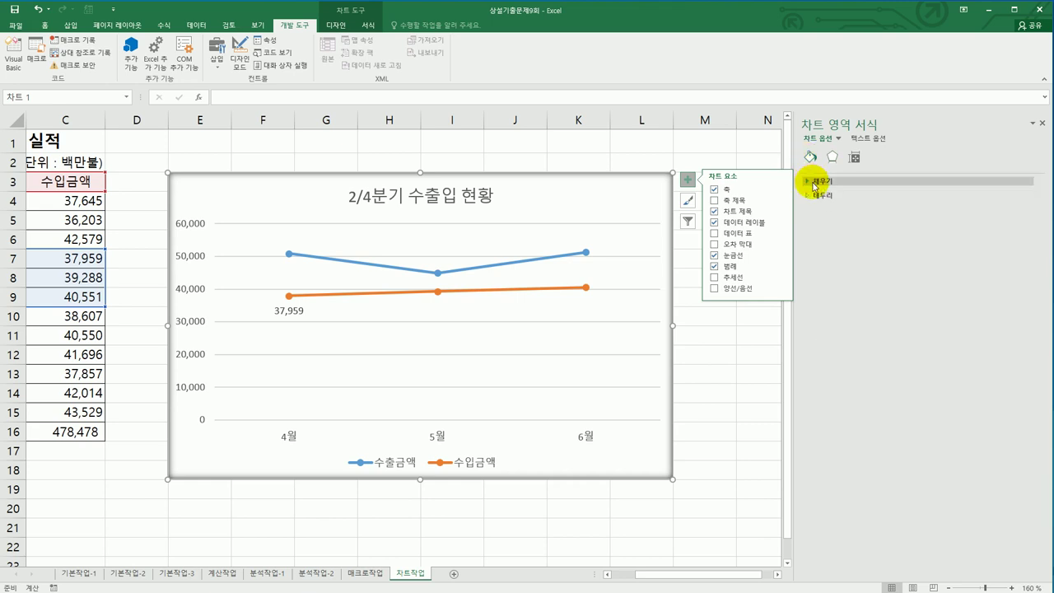
{"action": "left_click", "coordinate": [820, 196]}
{"action": "left_click", "coordinate": [852, 458]}
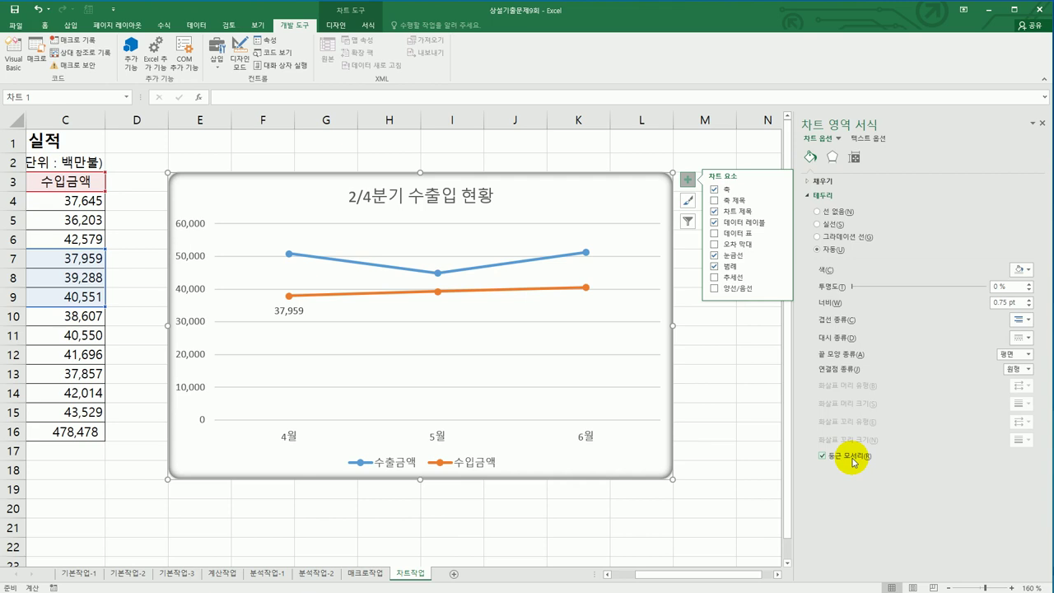
{"action": "left_click", "coordinate": [665, 525]}
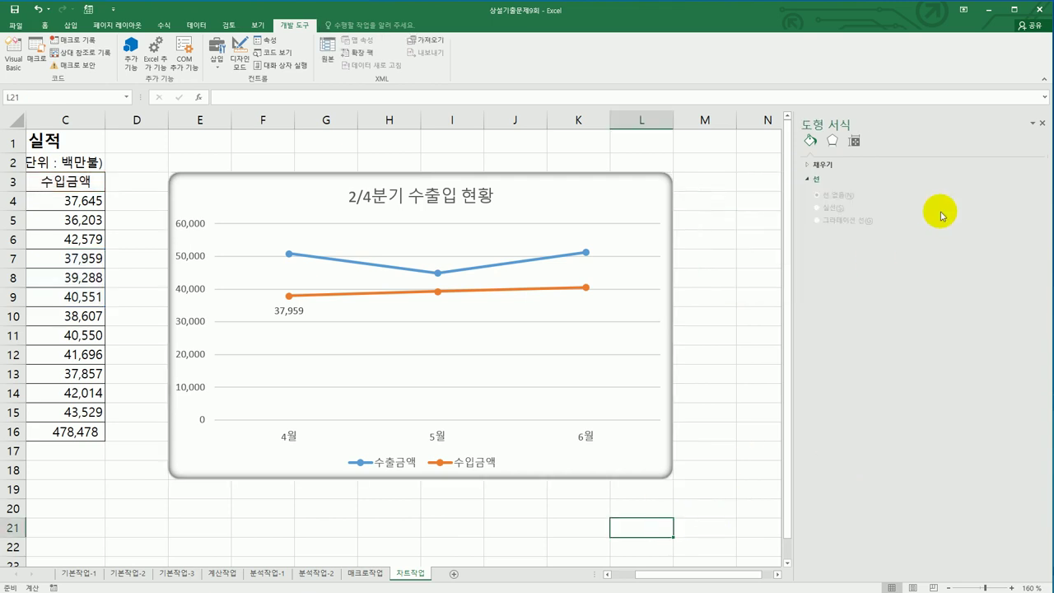
{"action": "left_click", "coordinate": [1042, 124]}
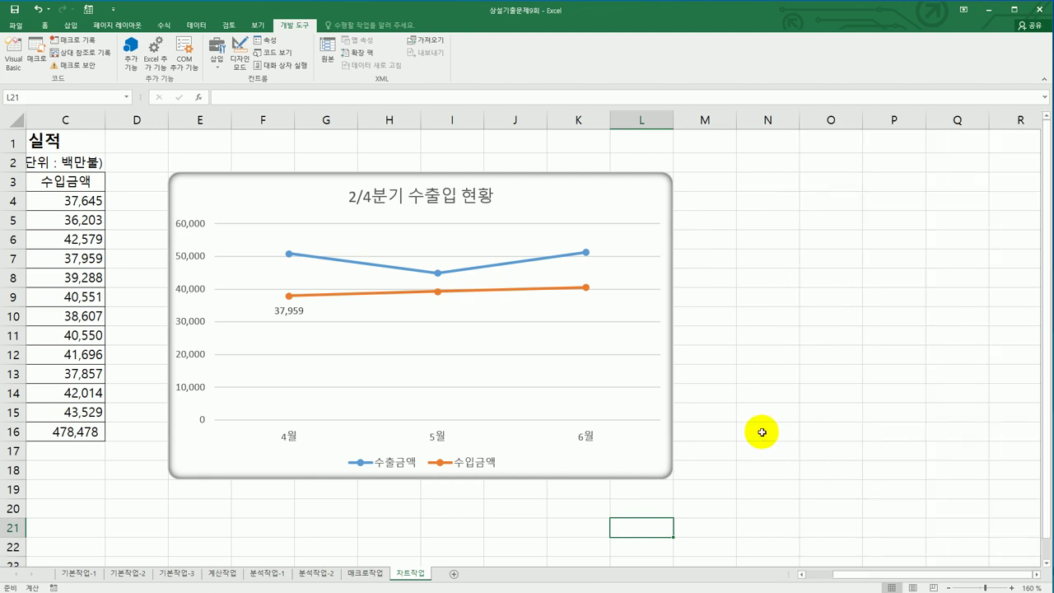
{"action": "left_click", "coordinate": [762, 432]}
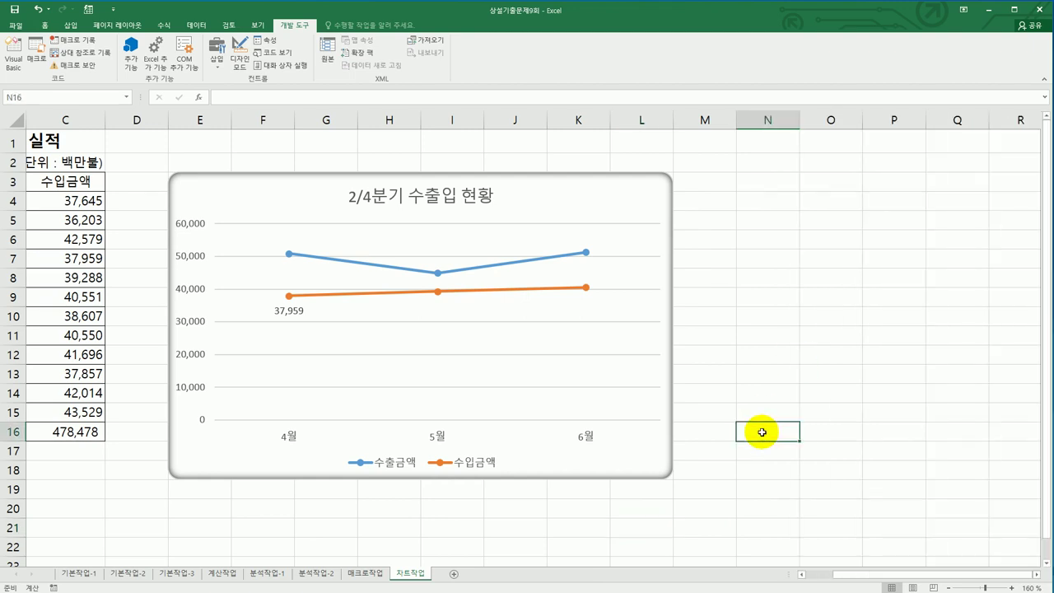